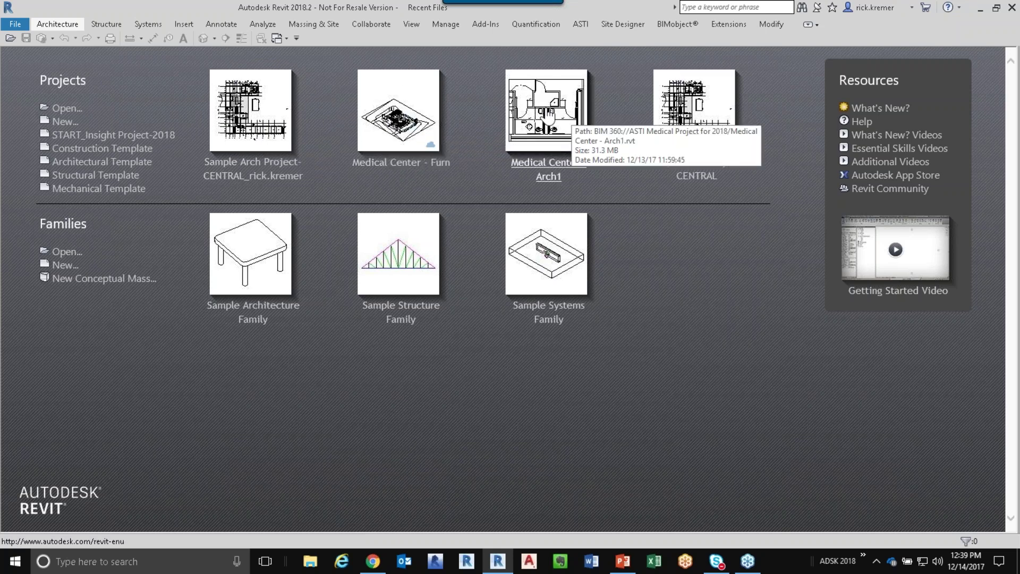
pyautogui.click(678, 129)
pyautogui.click(680, 133)
pyautogui.press('ctrl')
pyautogui.press('ctrl')
pyautogui.press('ctrl')
pyautogui.press('ctrl')
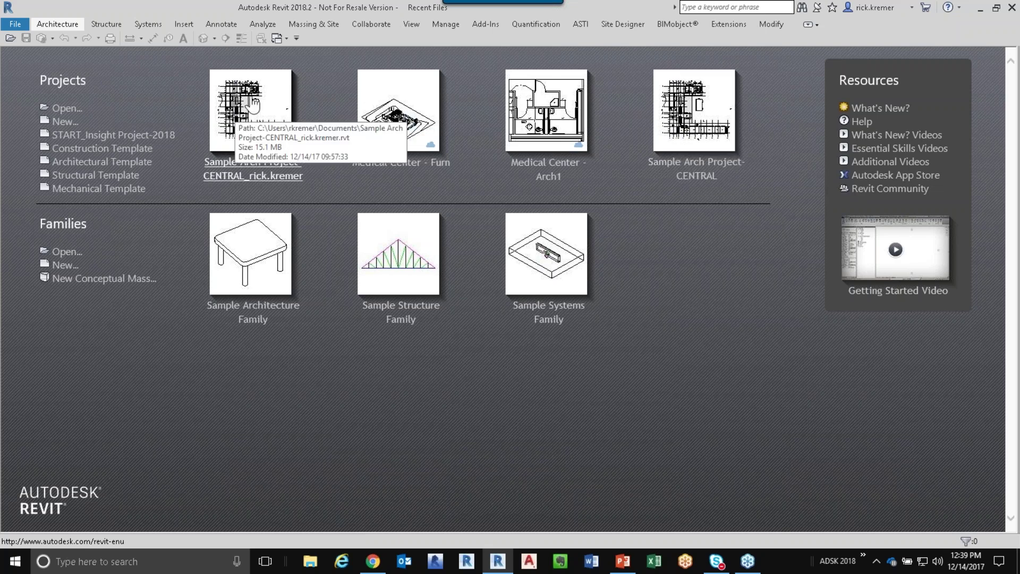
pyautogui.press('ctrl')
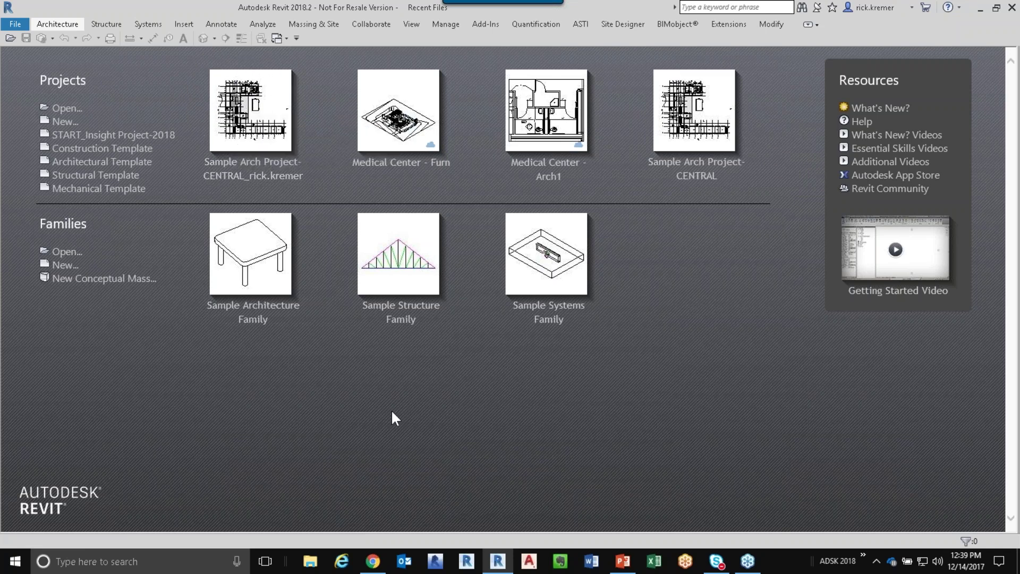
pyautogui.press('ctrl')
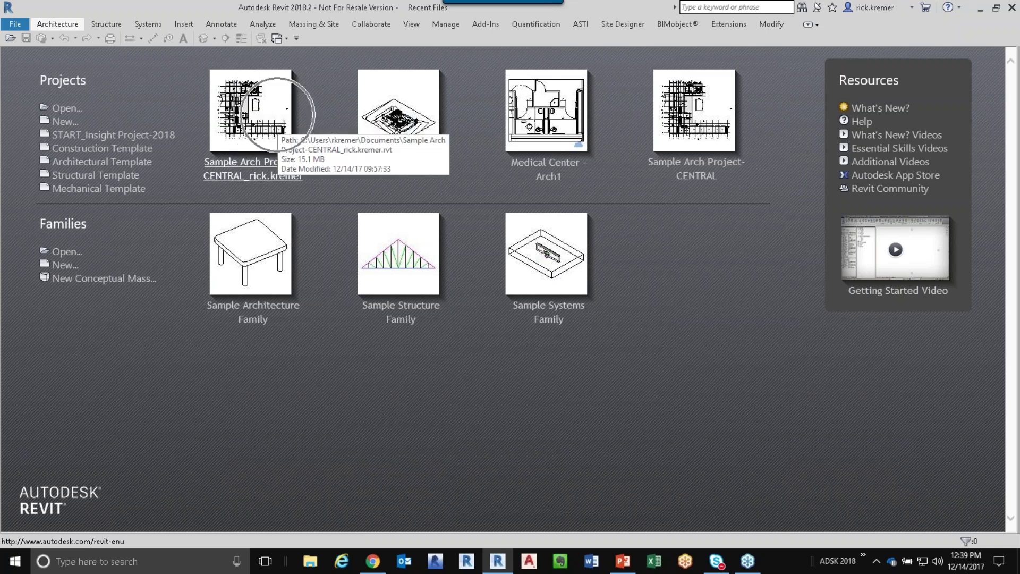
pyautogui.press('ctrl')
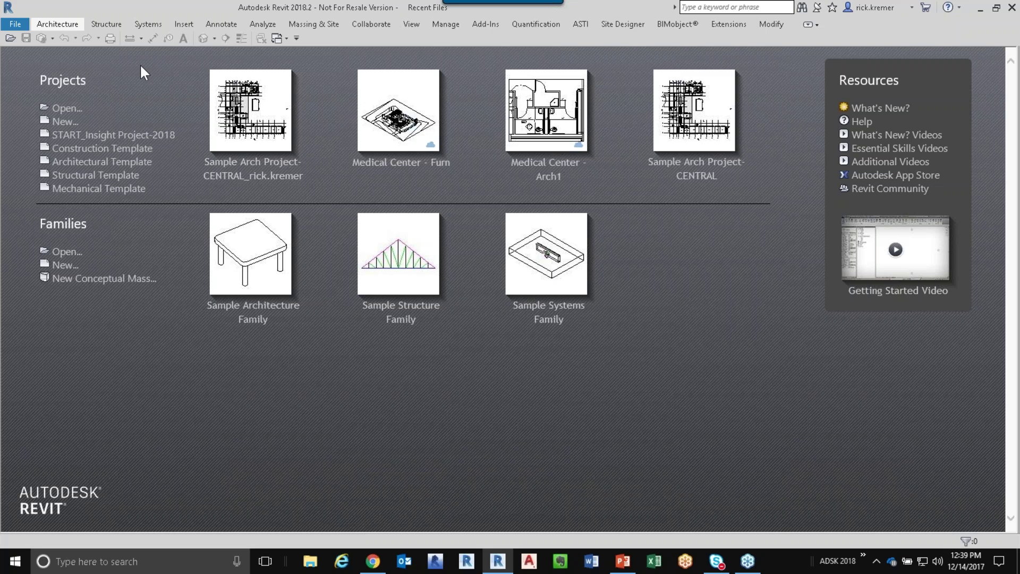
# Step: Open Sample Arch Project-CENTRAL.rvt from the 2017-12-14 Top Revit Mistakes folder with Create New Local enabled
pyautogui.click(68, 109)
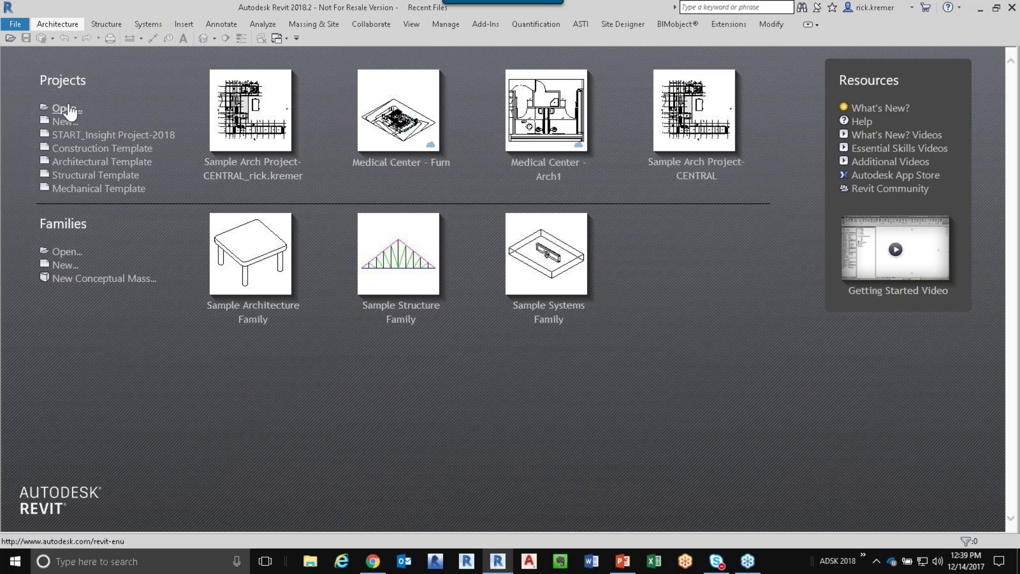
pyautogui.scroll(2, 451, 263)
pyautogui.click(436, 269)
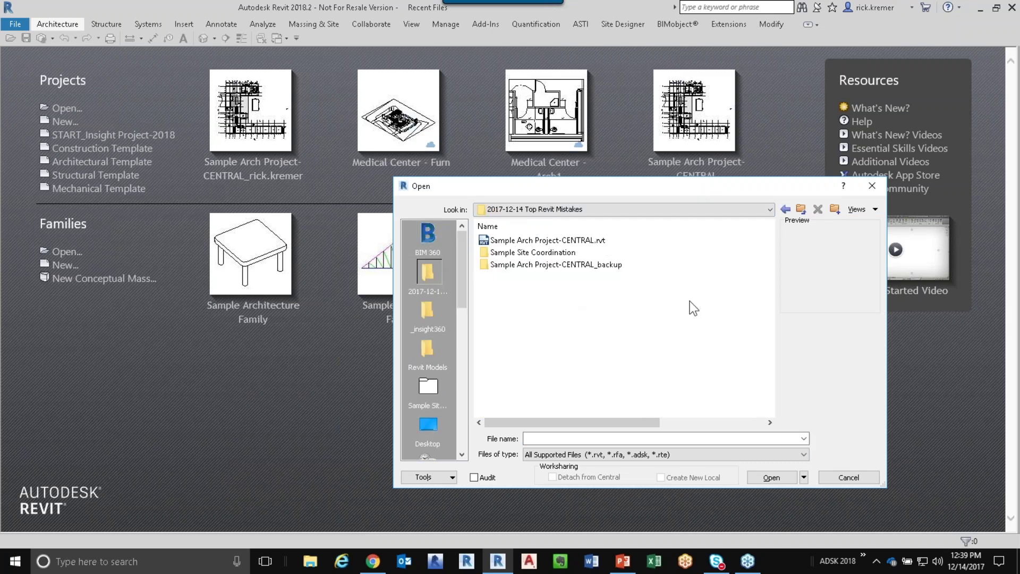
pyautogui.click(578, 242)
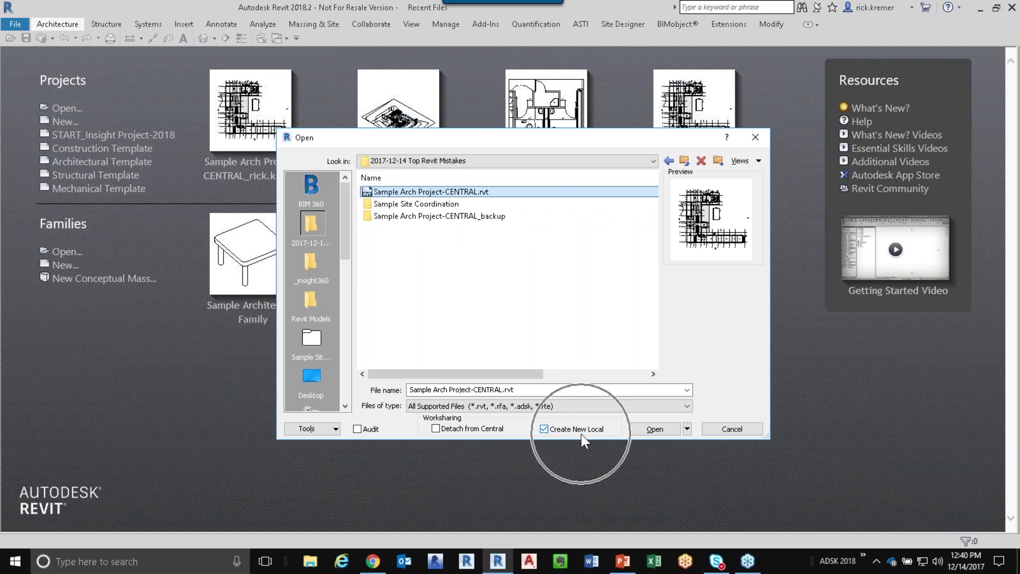
pyautogui.press('ctrl')
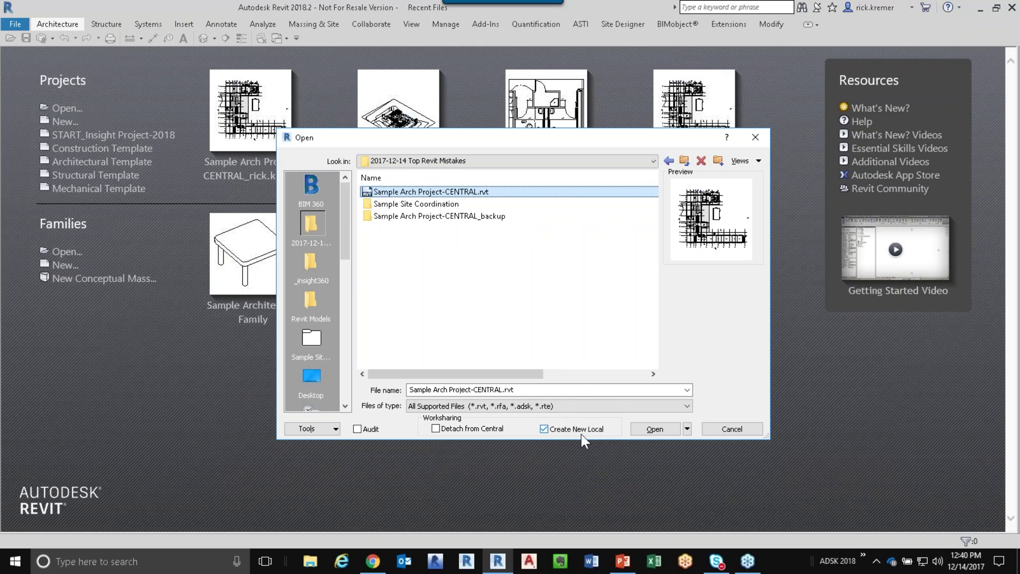
pyautogui.click(660, 428)
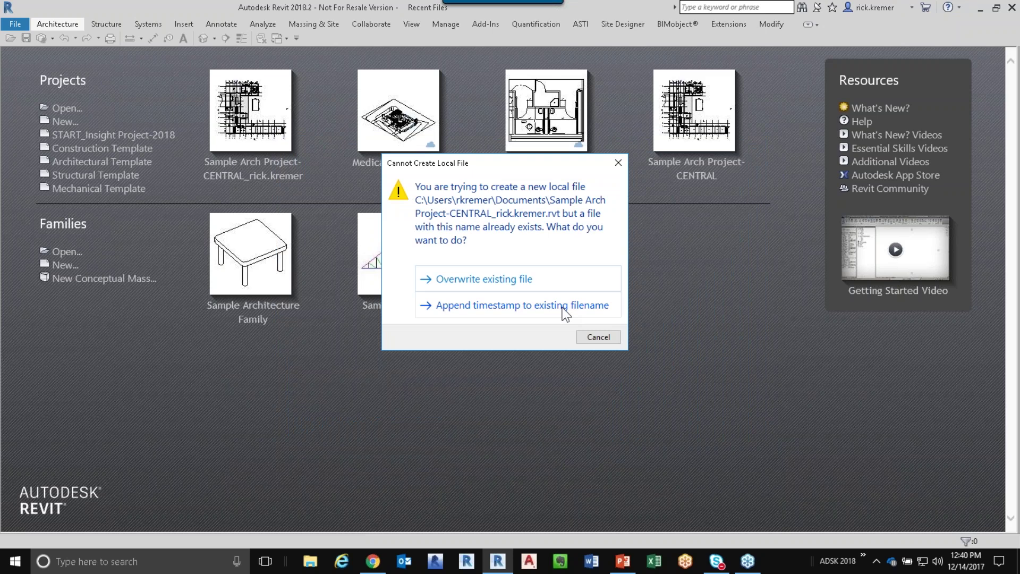
# Step: Overwrite the existing local file with the new local copy of the central model
pyautogui.click(492, 307)
pyautogui.click(492, 308)
pyautogui.click(486, 283)
pyautogui.click(490, 307)
pyautogui.click(494, 307)
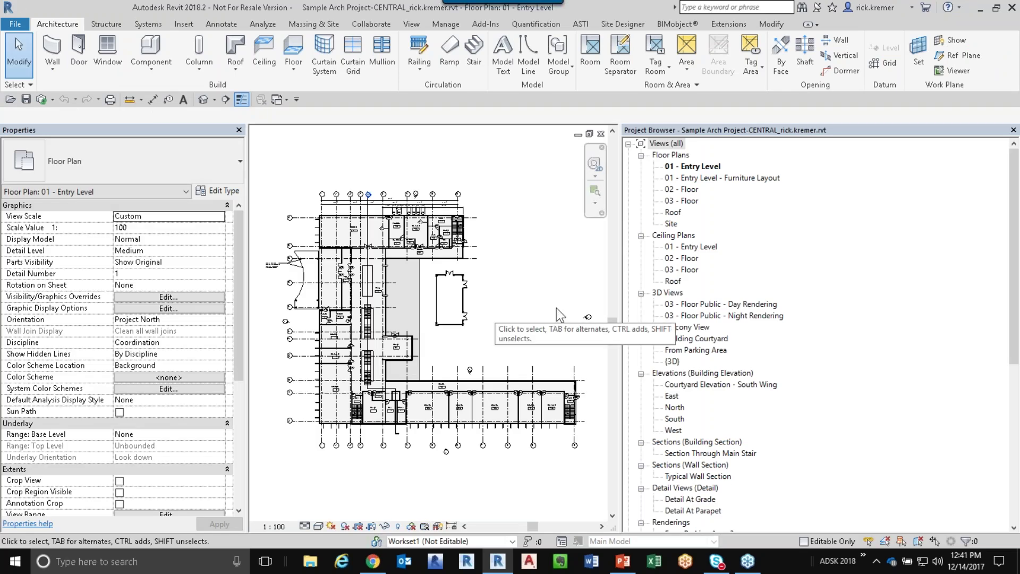
# Step: Narrow the Project Browser and Properties palettes to enlarge the drawing area, and recentre the entry-level floor plan
pyautogui.moveTo(620, 274); pyautogui.dragTo(803, 261)
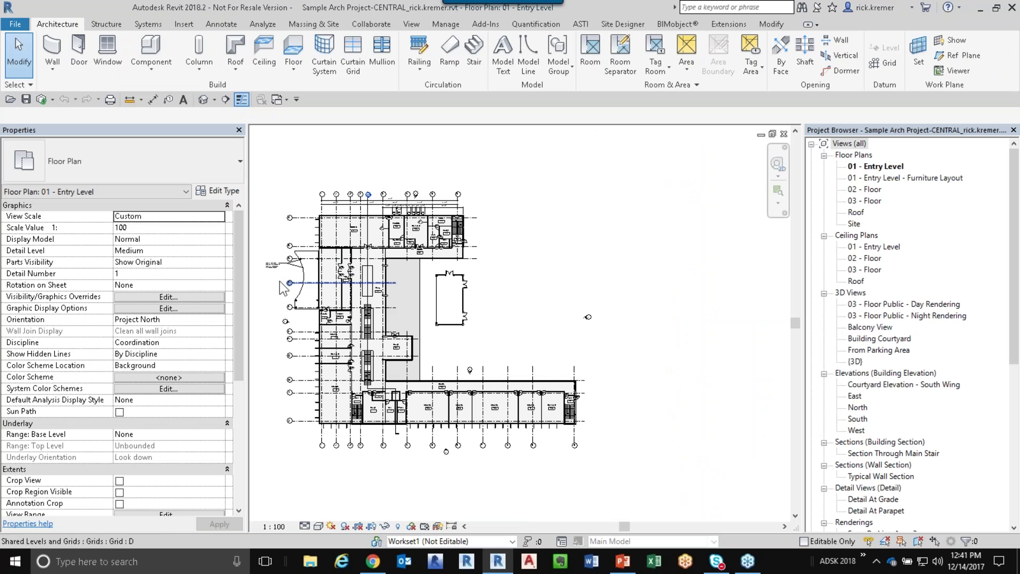
pyautogui.moveTo(247, 288); pyautogui.dragTo(197, 289)
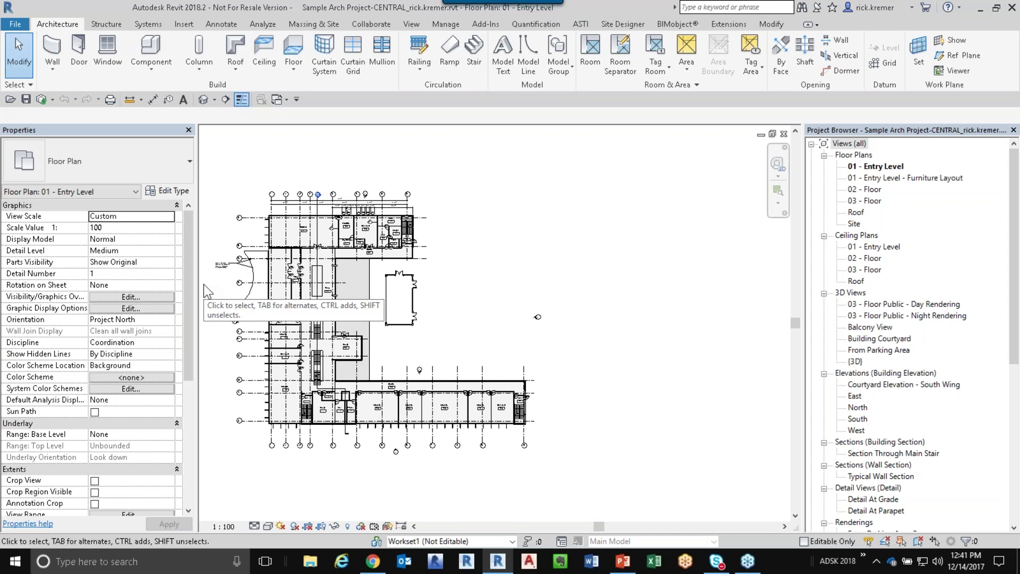
pyautogui.moveTo(527, 311); pyautogui.dragTo(644, 321, button='middle')
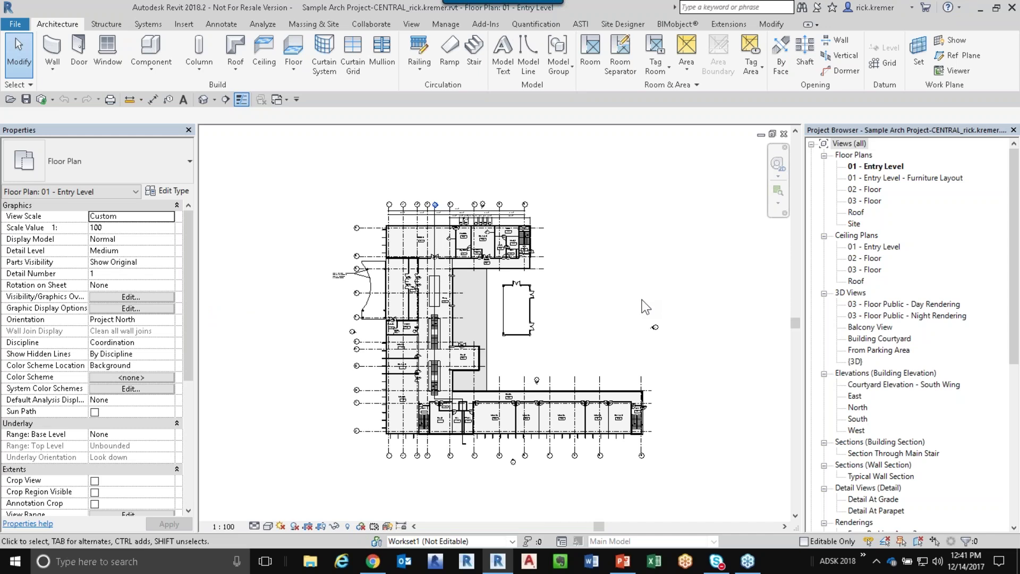
# Step: Try to move the south storefront curtain wall of the small courtyard structure outward, then cancel the change
pyautogui.press('ctrl')
pyautogui.press('ctrl')
pyautogui.click(515, 340)
pyautogui.scroll(2, 515, 339)
pyautogui.scroll(1, 520, 335)
pyautogui.moveTo(530, 331); pyautogui.dragTo(537, 378)
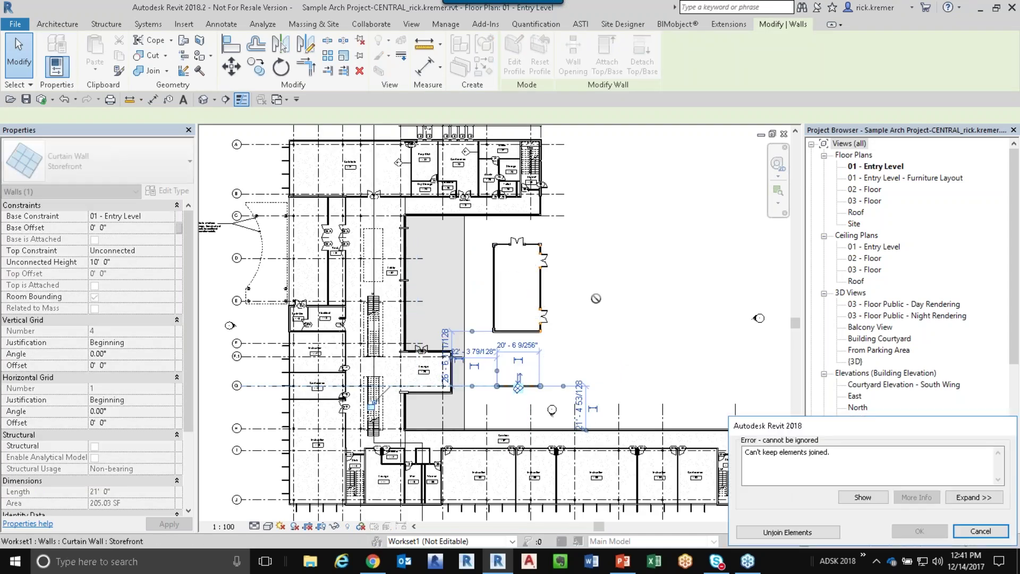
pyautogui.click(980, 532)
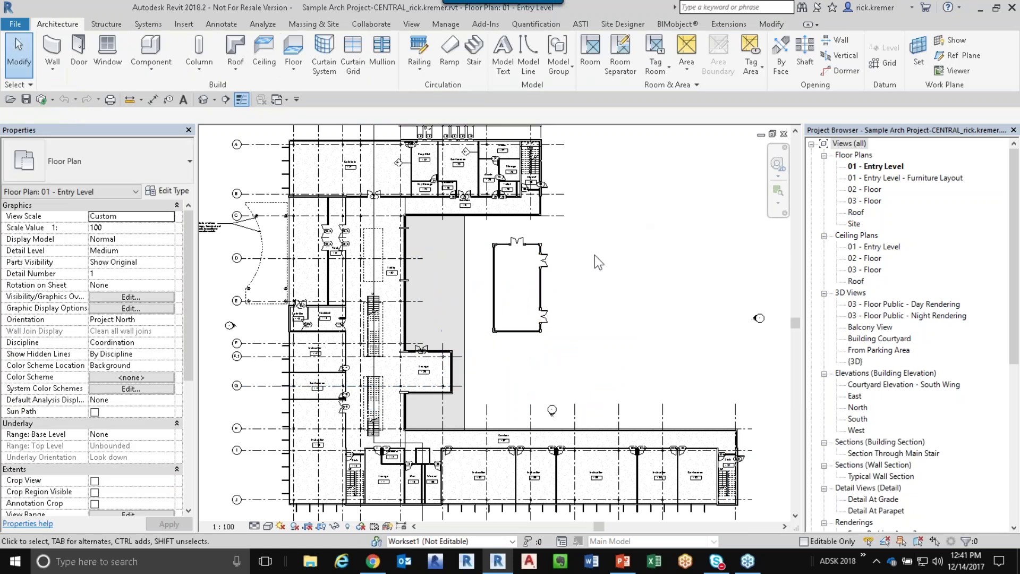
# Step: Try to place an M_Double-Glass 1 door, 1830 x 2134mm, in the east curtain wall of the courtyard structure
pyautogui.press('d')
pyautogui.press('r')
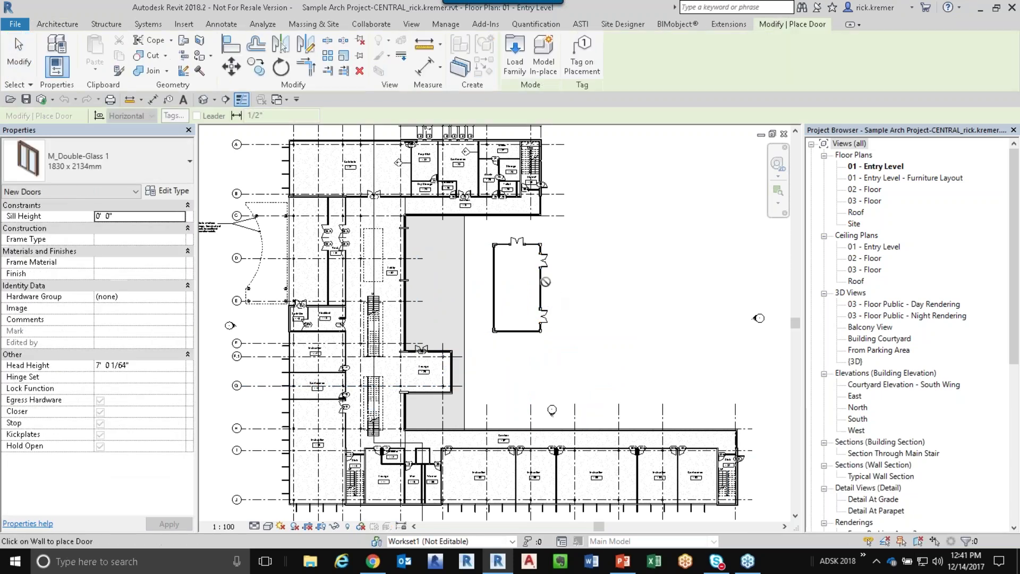
pyautogui.press('Escape')
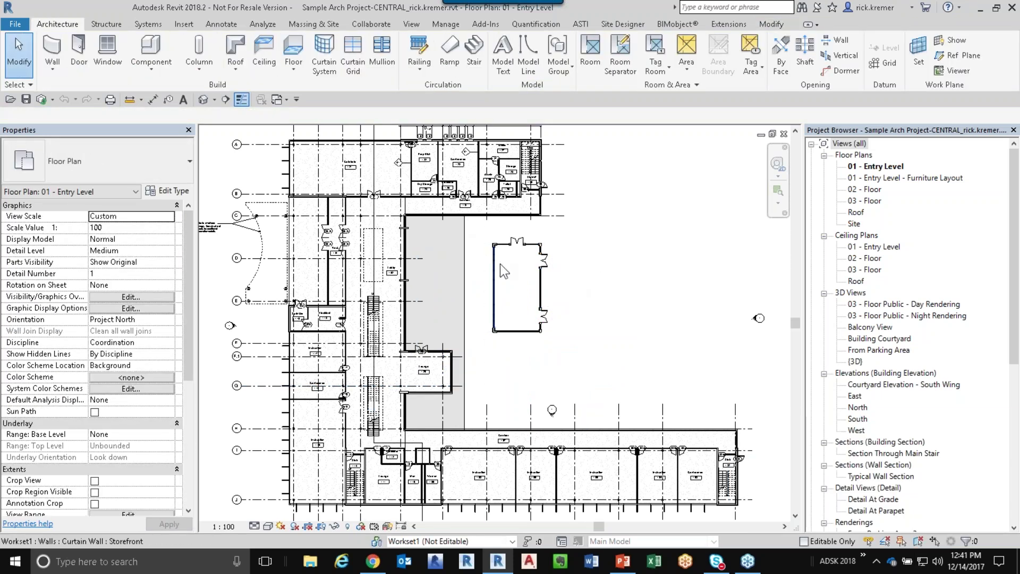
pyautogui.press('d')
pyautogui.press('r')
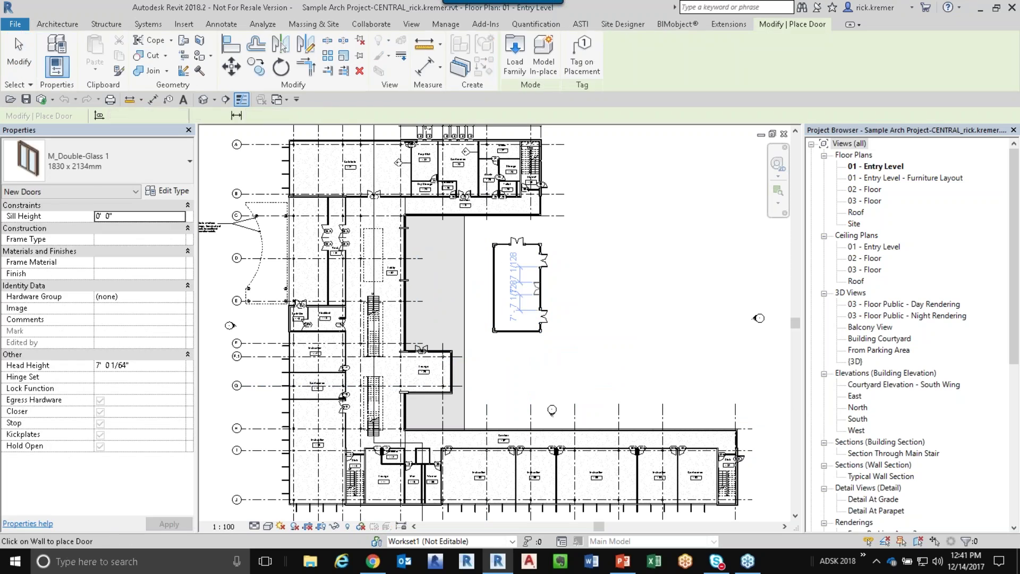
pyautogui.click(539, 285)
pyautogui.click(978, 534)
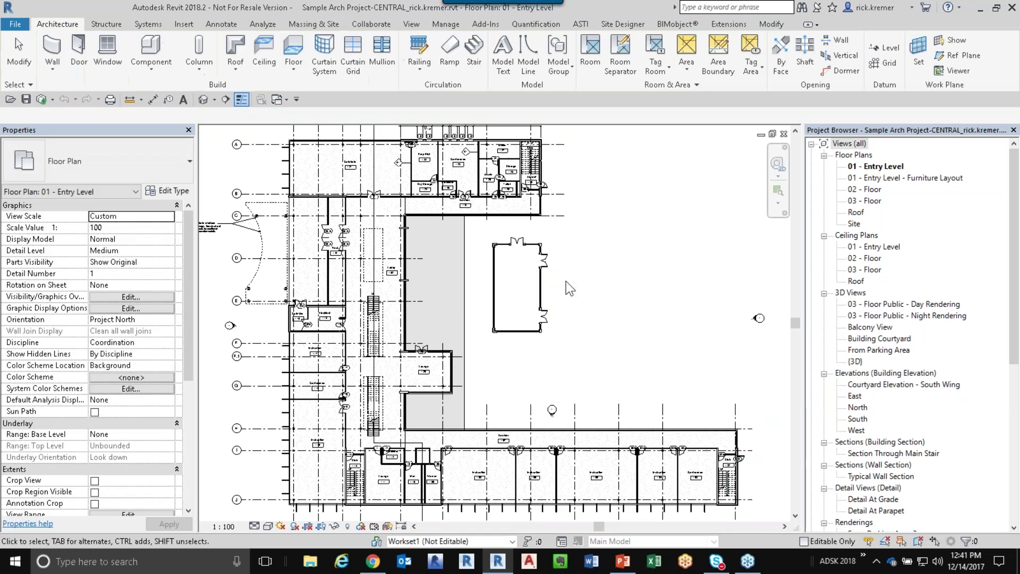
# Step: Place an M_Double-Glass 1 door, 1830 x 2134mm, in the north exterior wall of room 127
pyautogui.scroll(3, 562, 228)
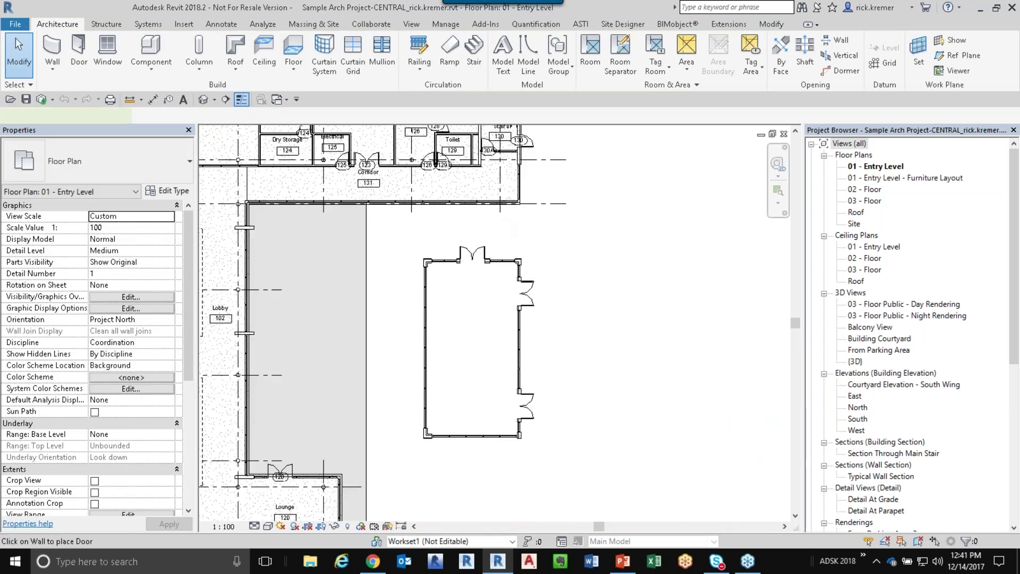
pyautogui.press('d')
pyautogui.press('r')
pyautogui.scroll(-2, 556, 296)
pyautogui.moveTo(556, 296); pyautogui.dragTo(561, 351, button='middle')
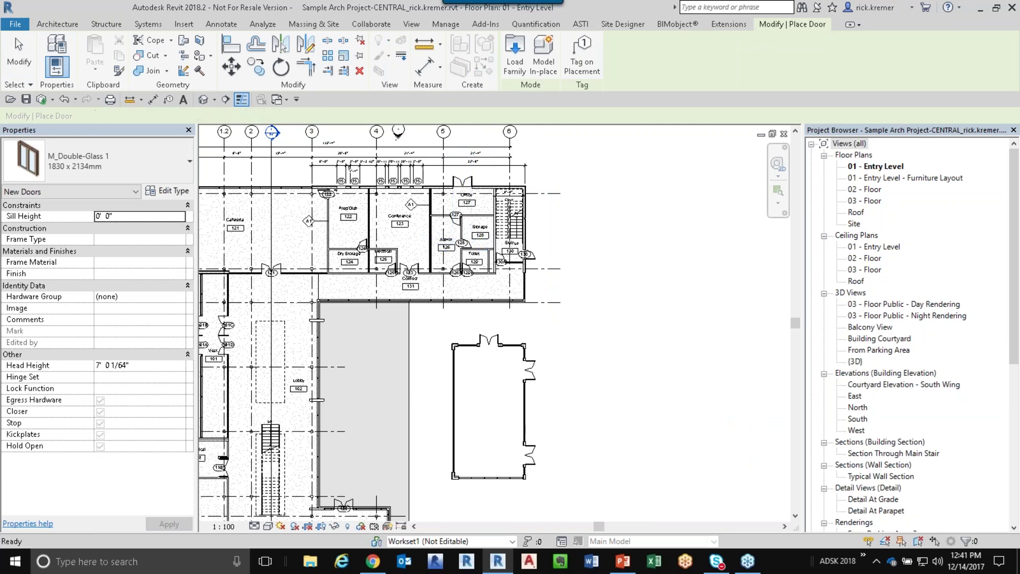
pyautogui.press('Escape')
pyautogui.press('Escape')
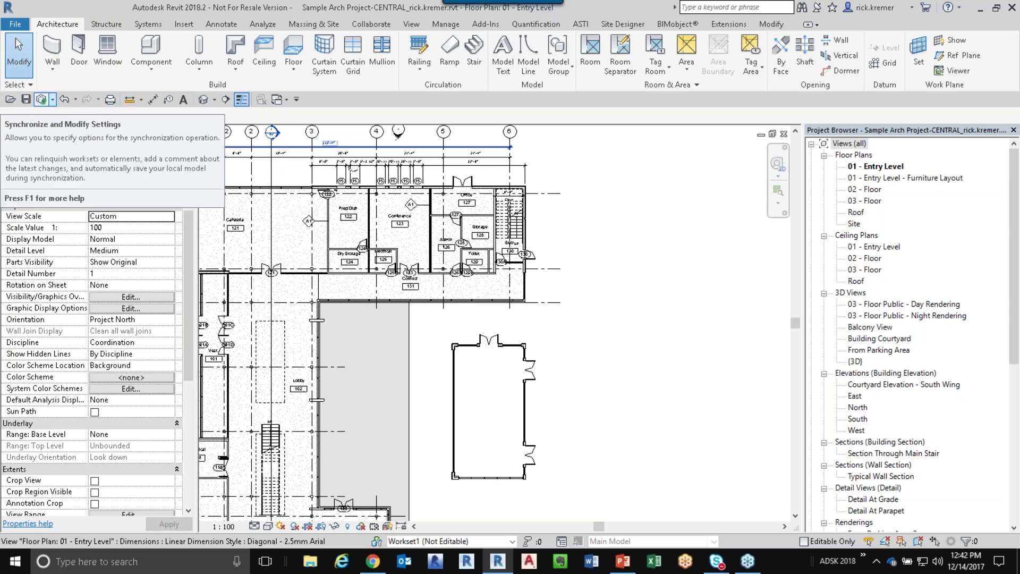
# Step: Open the Synchronize and Modify Settings options and review the central model location
pyautogui.click(52, 100)
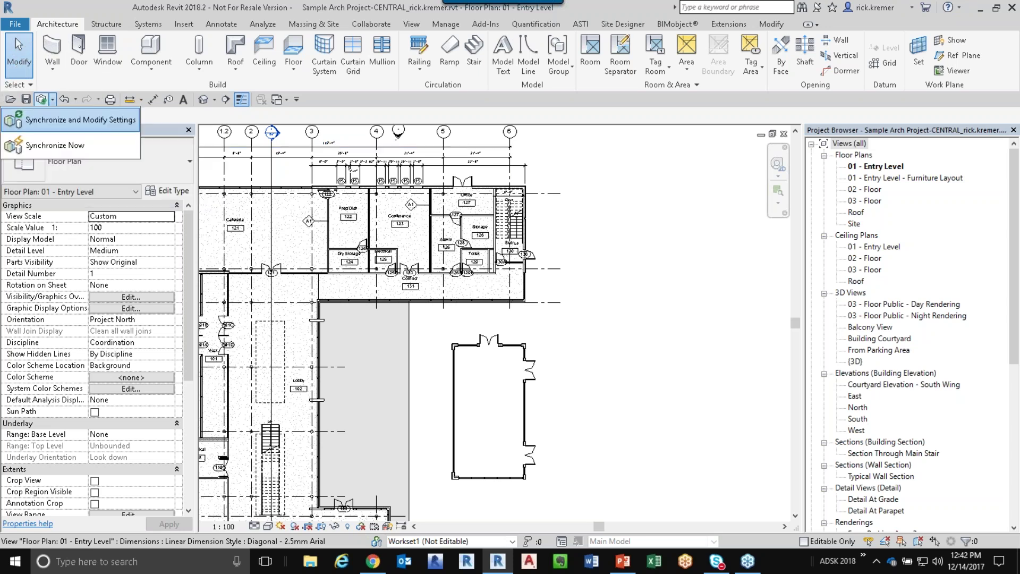
pyautogui.click(105, 120)
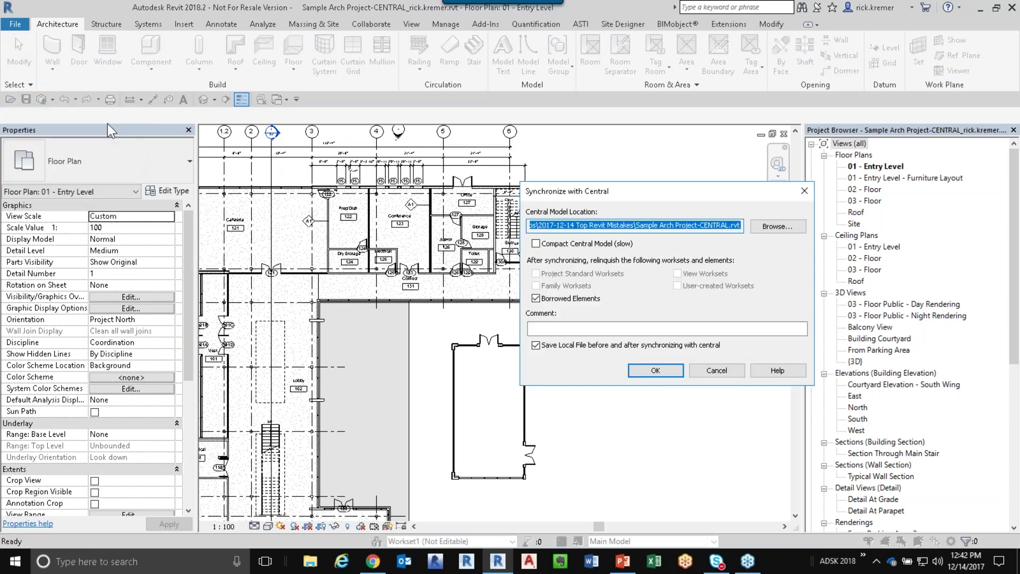
pyautogui.moveTo(621, 191); pyautogui.dragTo(489, 166)
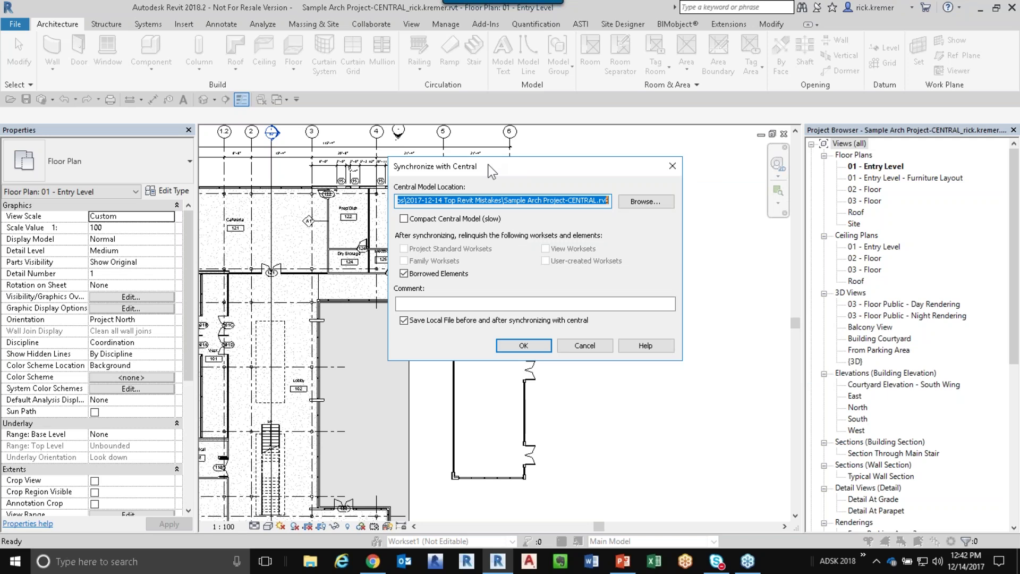
pyautogui.moveTo(505, 175); pyautogui.dragTo(493, 138)
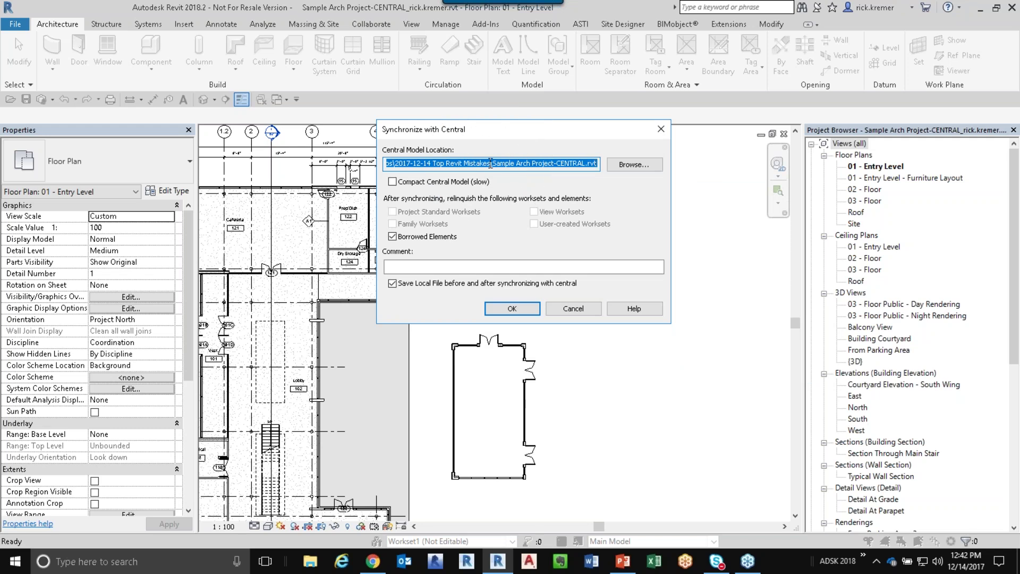
pyautogui.click(490, 163)
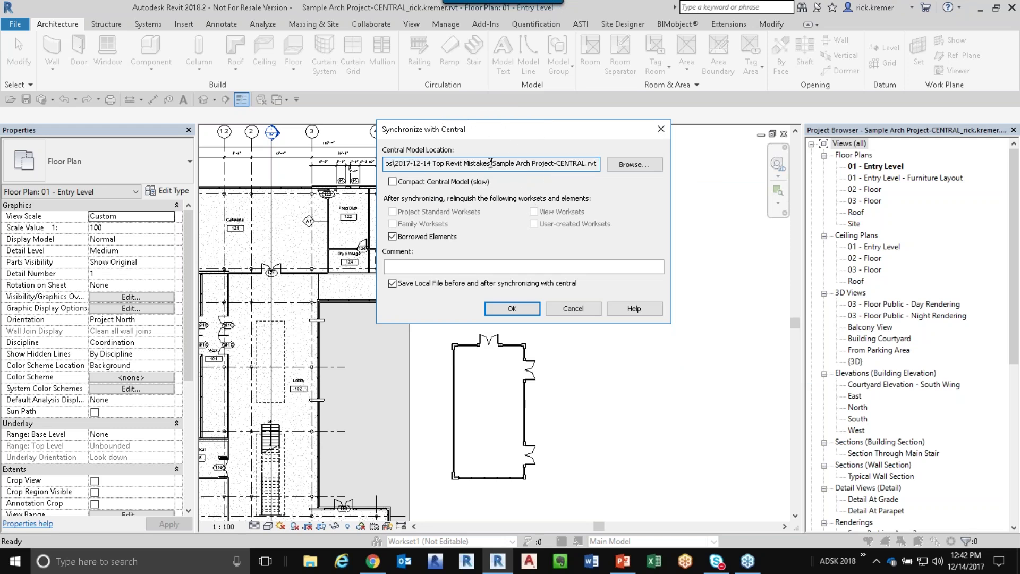
pyautogui.click(490, 163)
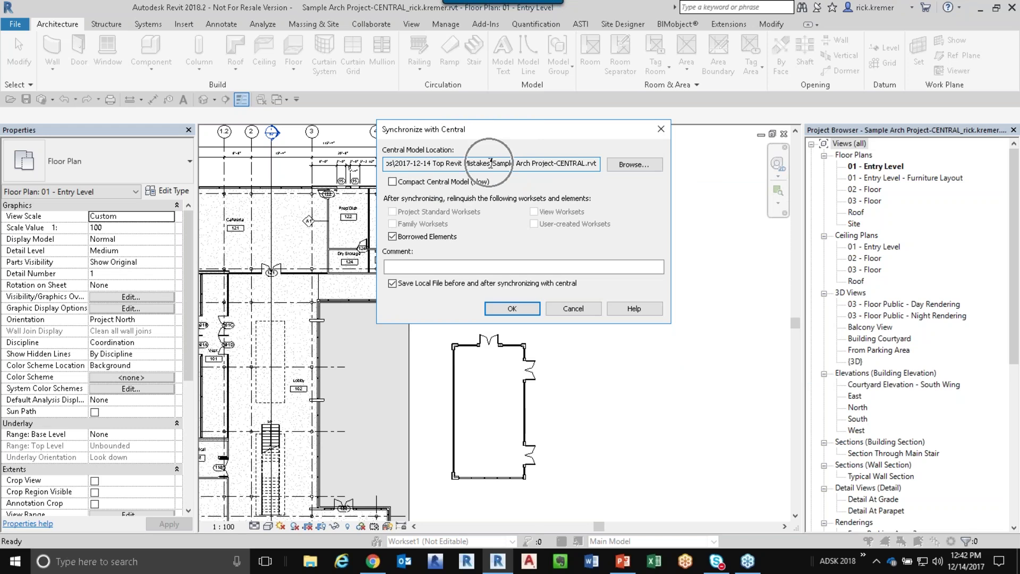
# Step: Add the comment "Received Sturctural plan update" and synchronize with central, relinquishing borrowed elements and saving the local file
pyautogui.click(416, 248)
pyautogui.click(403, 267)
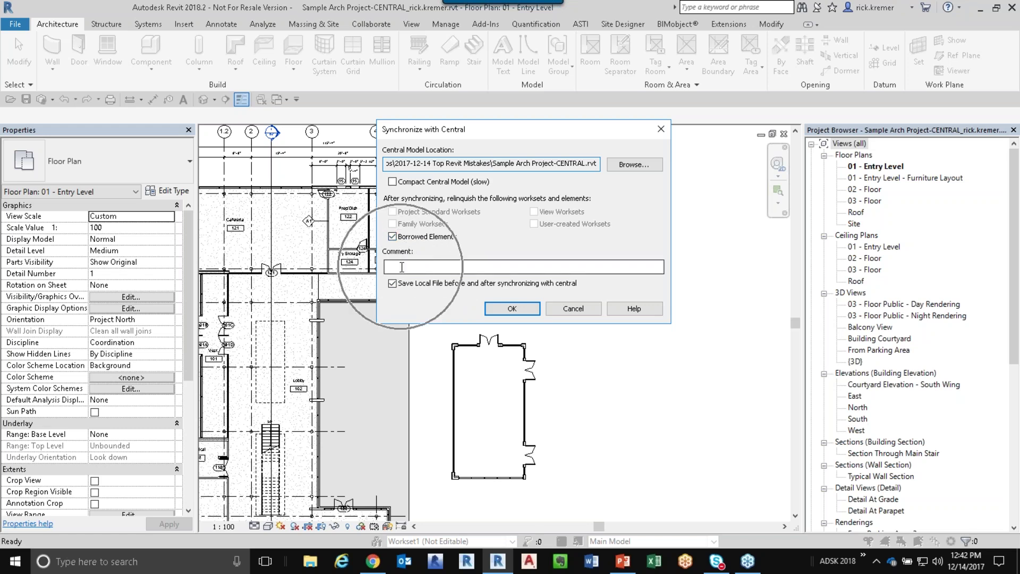
pyautogui.click(402, 267)
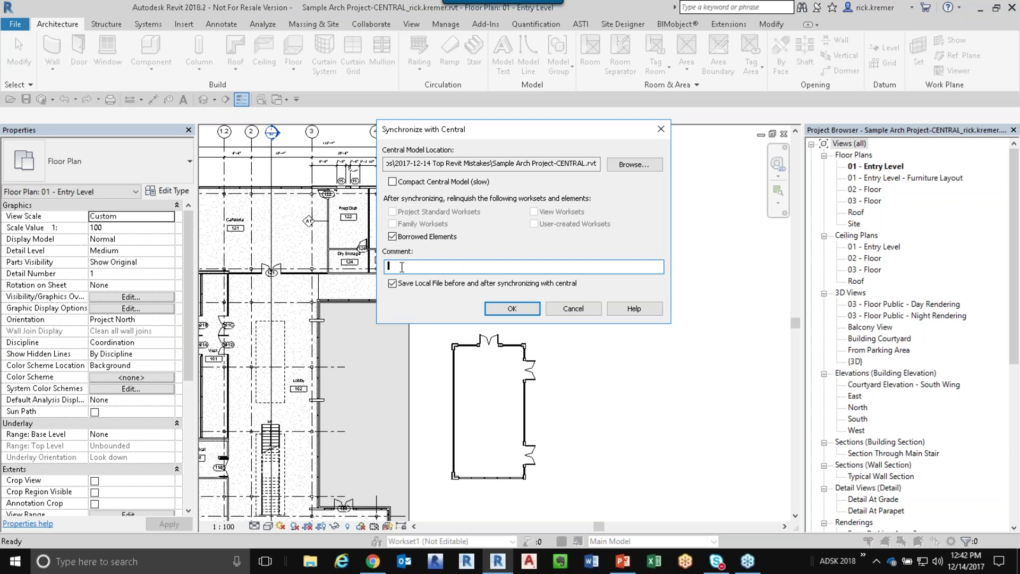
pyautogui.write('Received Sturctural plan update')
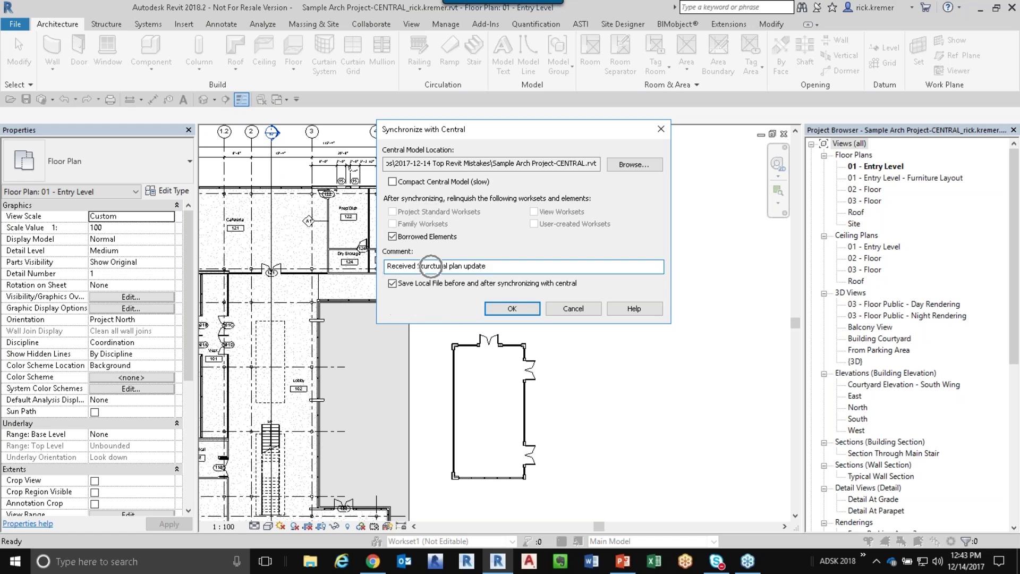
pyautogui.click(513, 309)
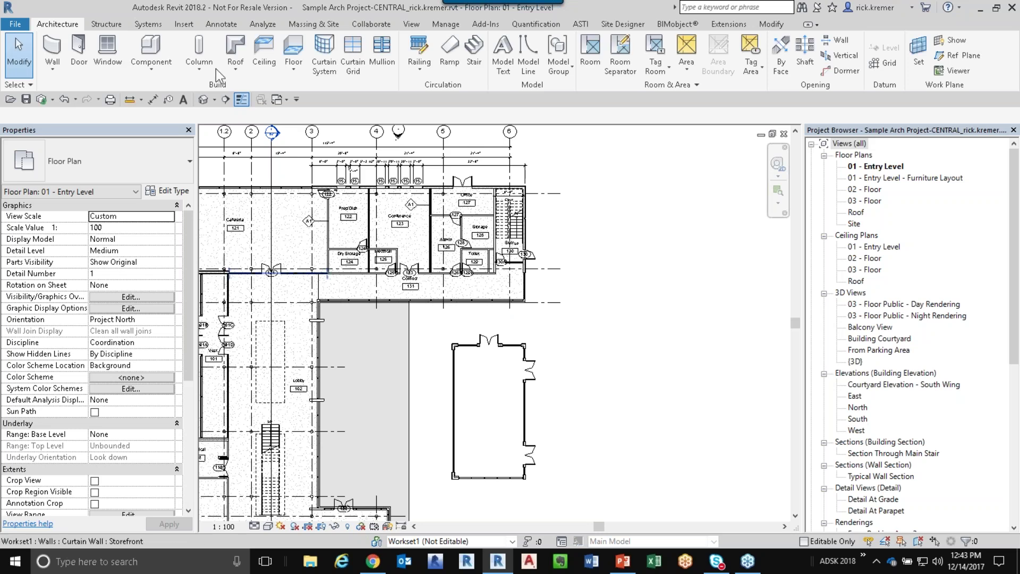
# Step: Review the Synchronize with Central options again and close them without synchronizing
pyautogui.click(52, 101)
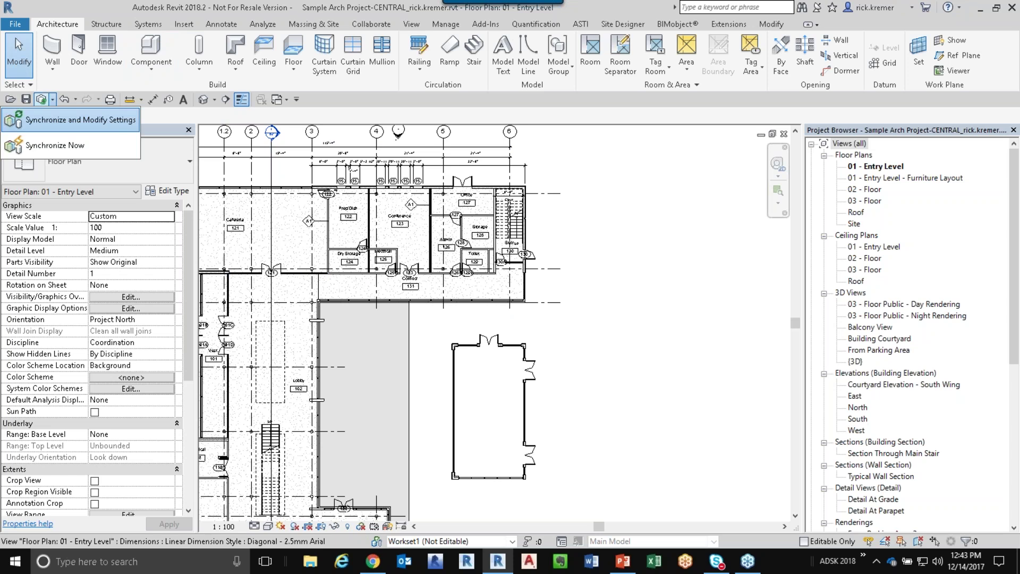
pyautogui.click(78, 121)
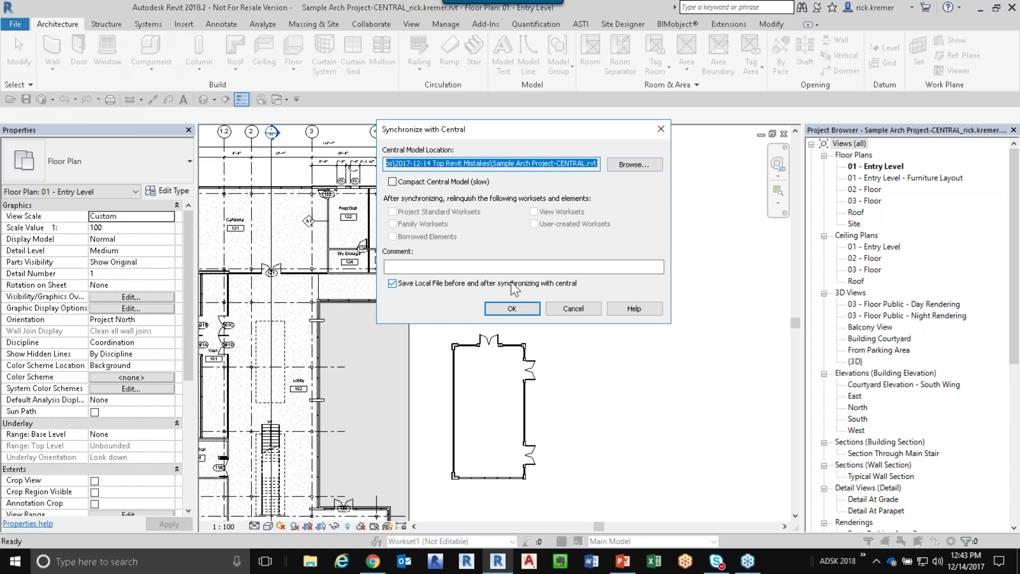
pyautogui.click(574, 308)
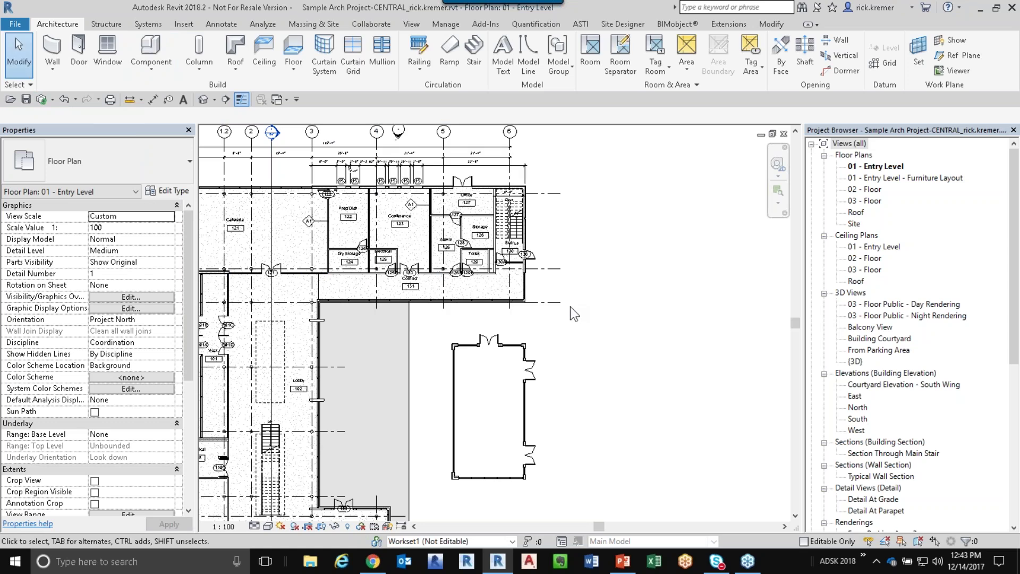
# Step: Close the local project and open Sample Arch Project-CENTRAL.rvt detached from central, discarding its worksets
pyautogui.click(20, 25)
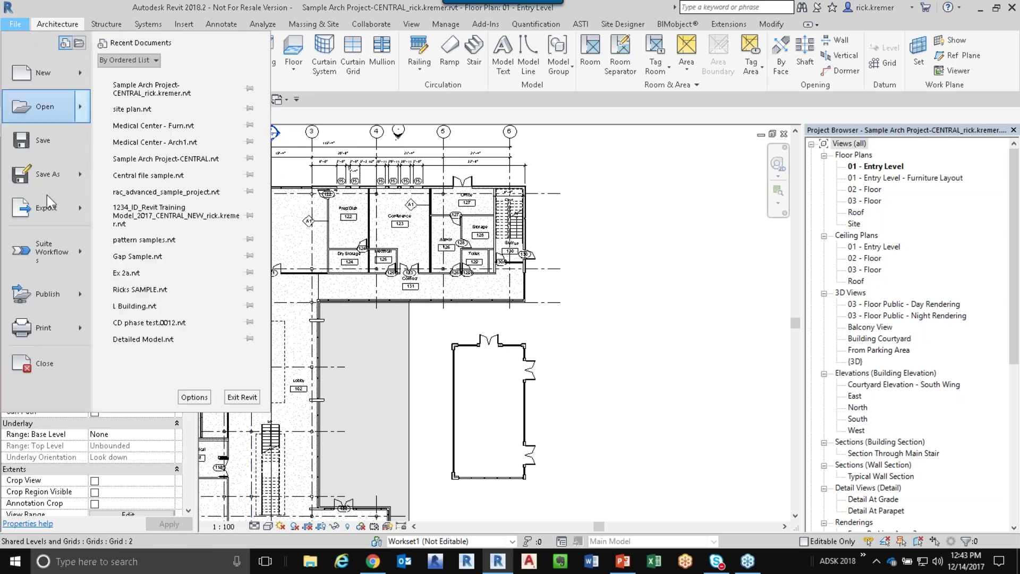
pyautogui.click(54, 364)
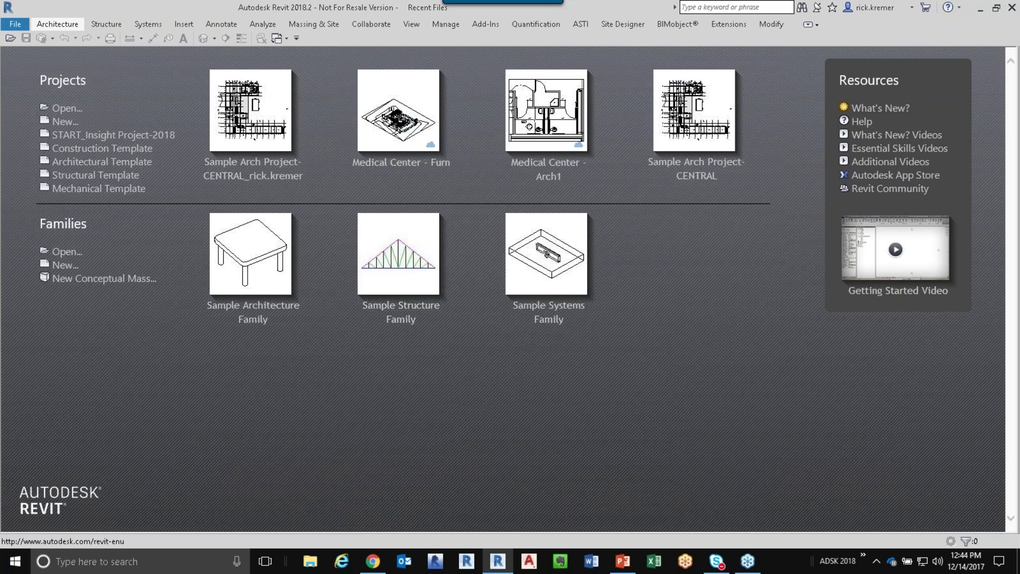
pyautogui.click(66, 111)
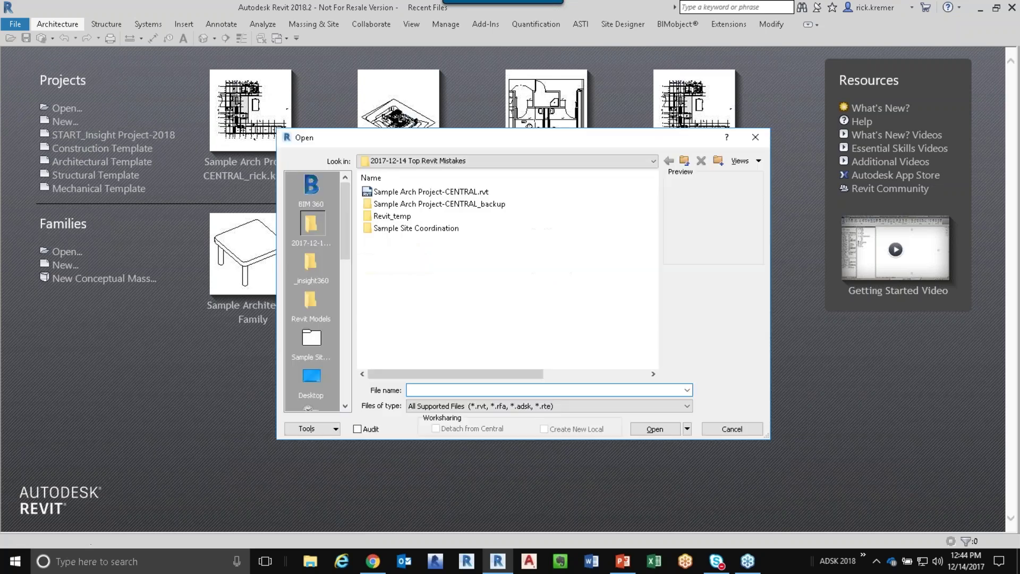
pyautogui.click(445, 193)
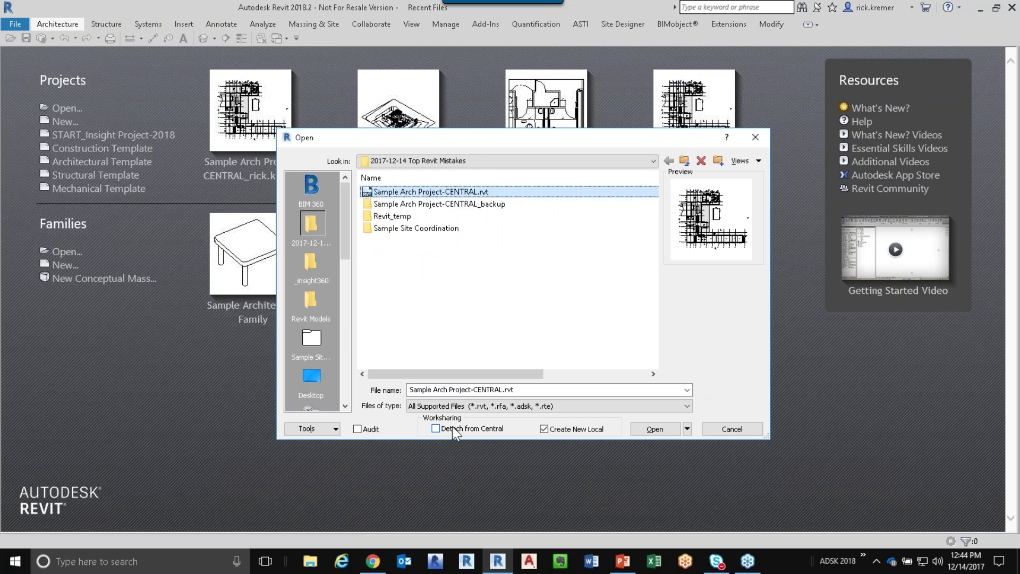
pyautogui.click(439, 428)
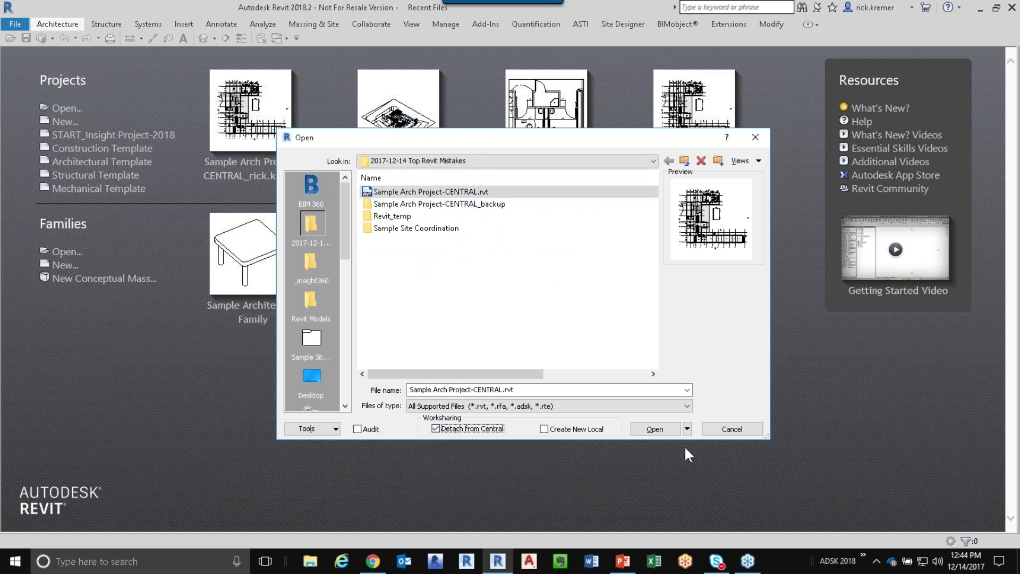
pyautogui.click(658, 429)
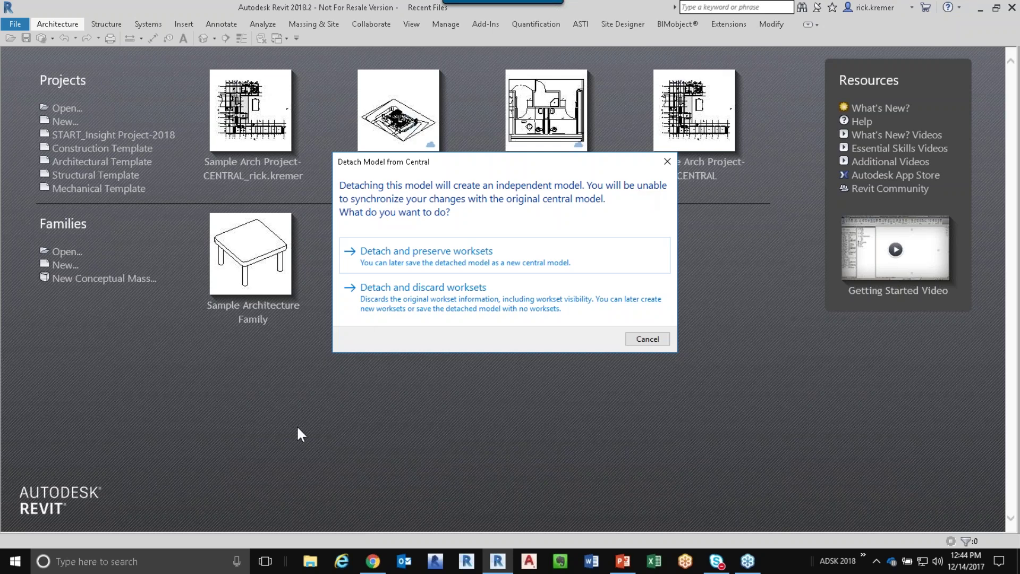
pyautogui.click(407, 302)
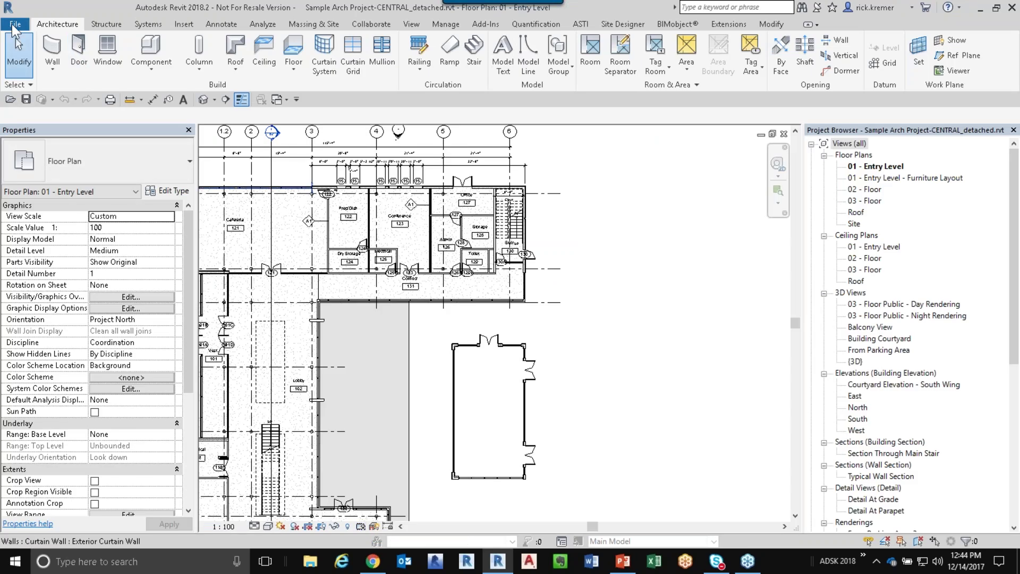
# Step: Save the detached model as the project Sample Arch Project_detached.rvt in the 2017-12-14 Top Revit Mistakes folder
pyautogui.click(14, 25)
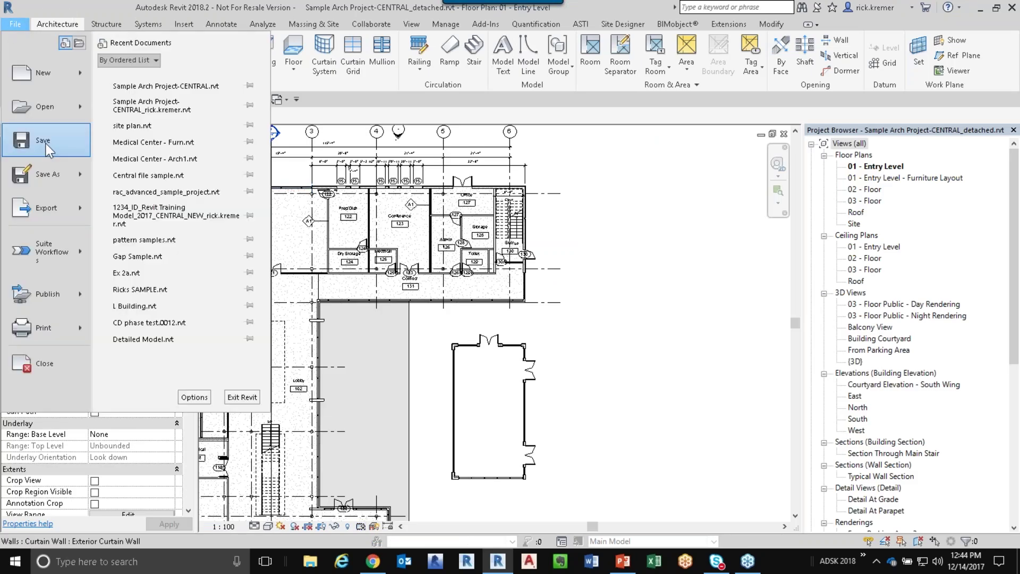
pyautogui.moveTo(55, 173)
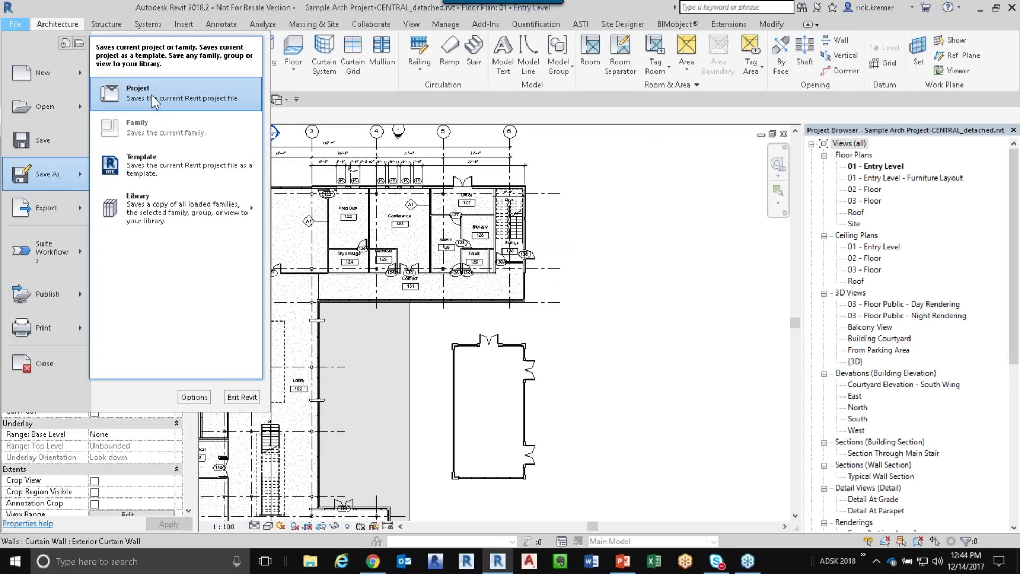
pyautogui.click(151, 95)
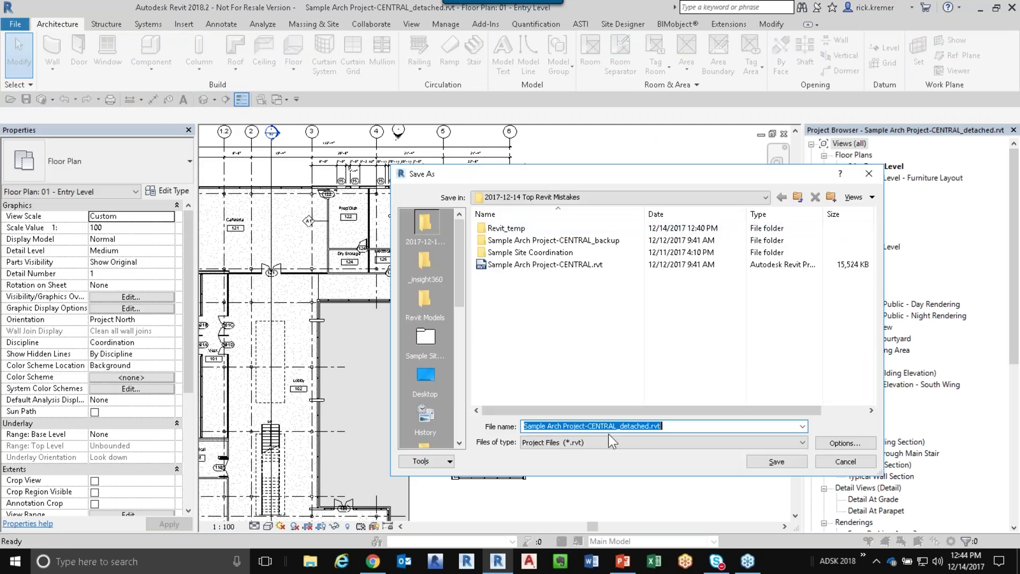
pyautogui.moveTo(616, 426); pyautogui.dragTo(662, 425)
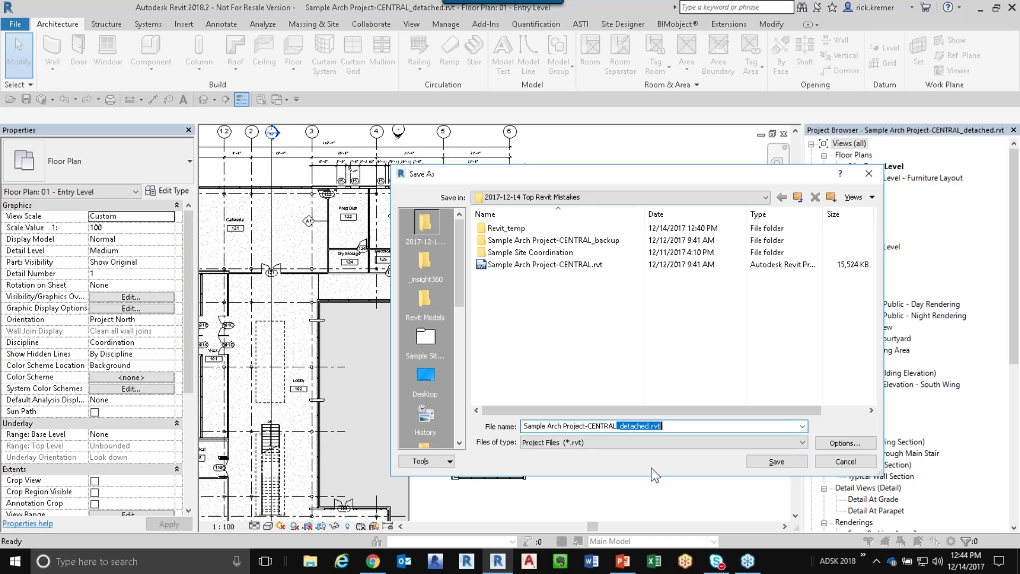
pyautogui.moveTo(617, 425); pyautogui.dragTo(587, 426)
pyautogui.press('Delete')
pyautogui.moveTo(592, 425); pyautogui.dragTo(587, 425)
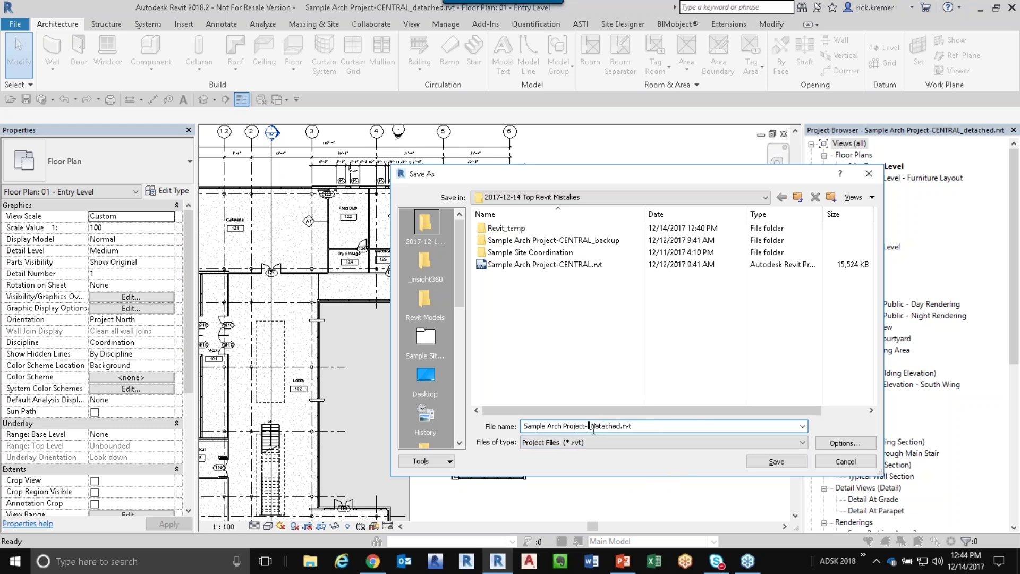
pyautogui.press('Delete')
pyautogui.click(602, 426)
pyautogui.click(782, 461)
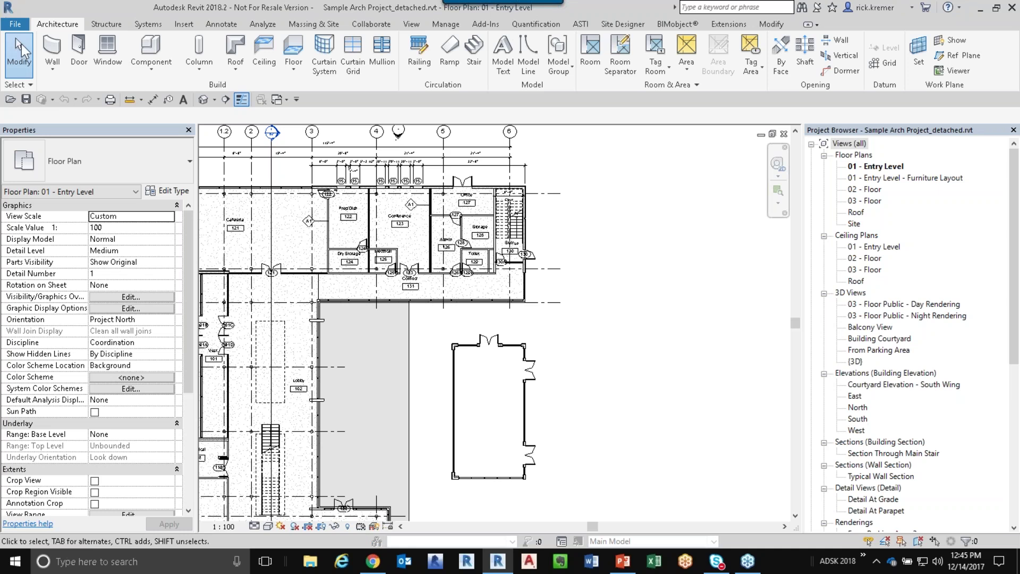
# Step: Close the detached project
pyautogui.click(15, 24)
pyautogui.click(45, 364)
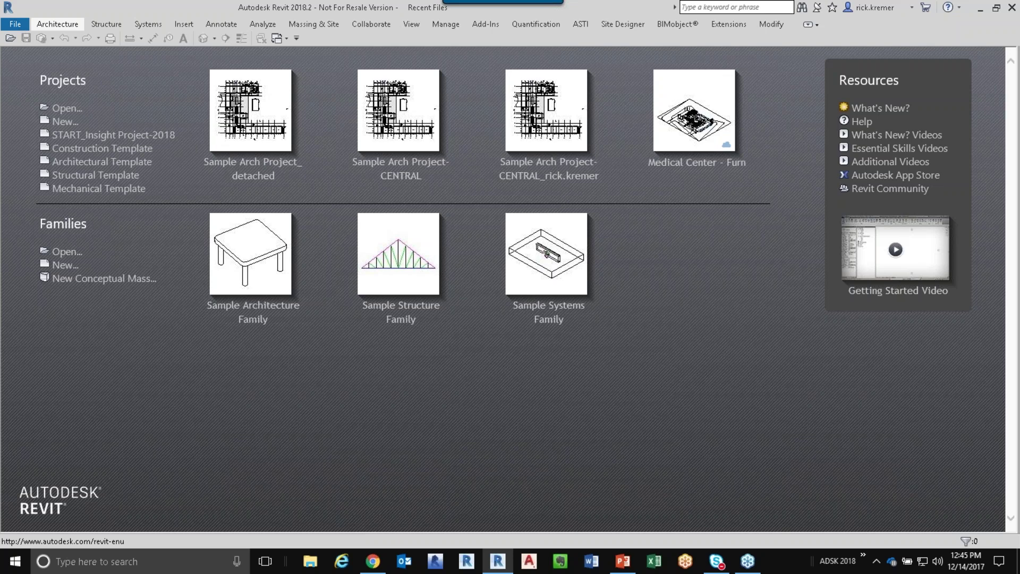
pyautogui.click(20, 25)
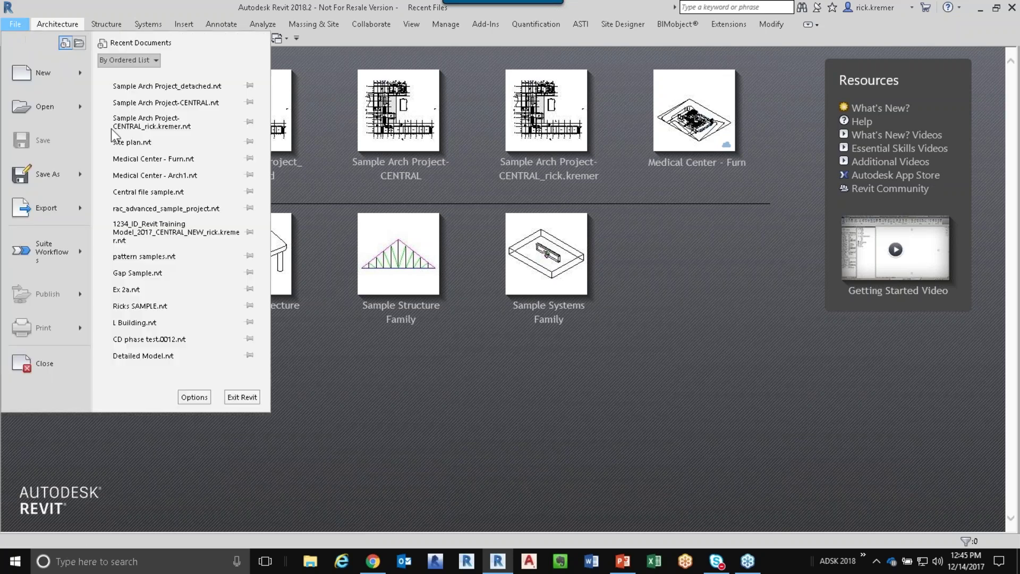
pyautogui.click(408, 352)
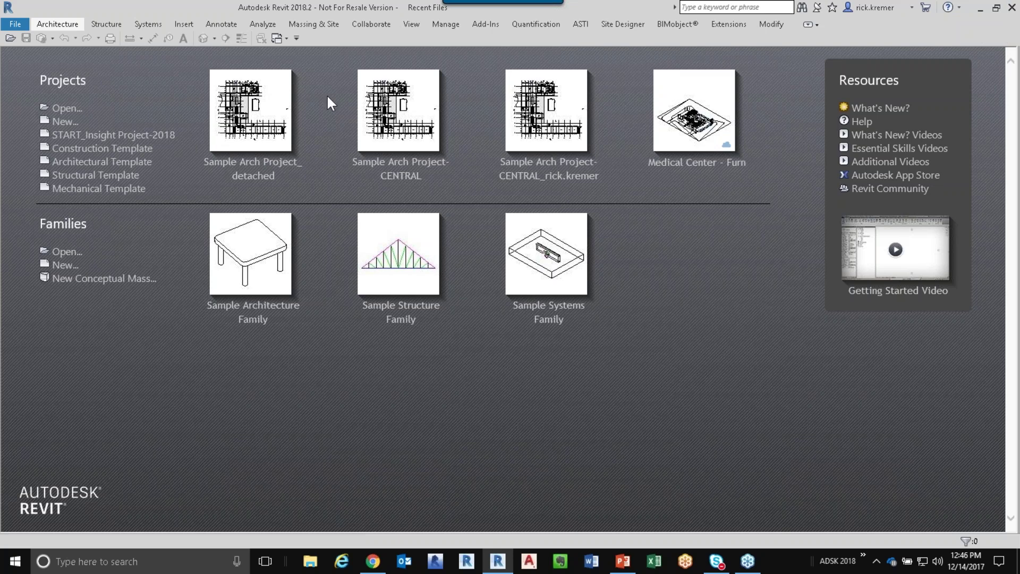
# Step: Load the project backup versions from the Sample Arch Project-CENTRAL_backup folder for restoring
pyautogui.click(388, 24)
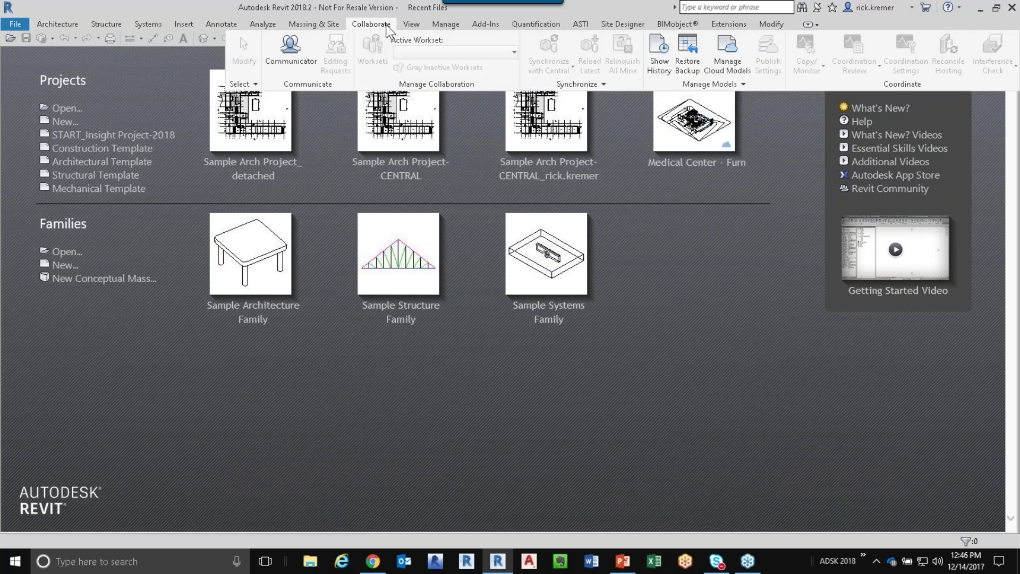
pyautogui.click(682, 73)
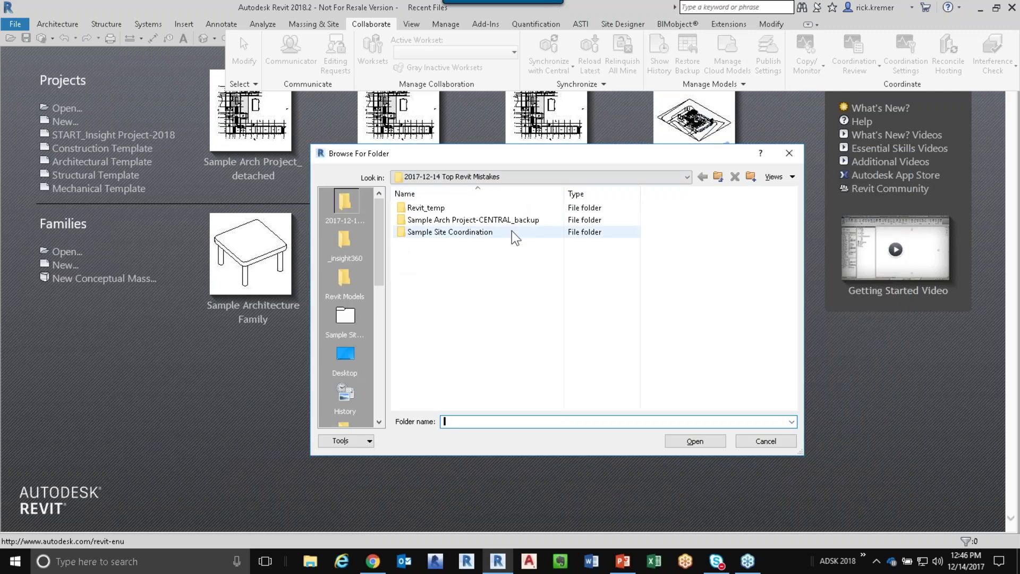
pyautogui.click(509, 220)
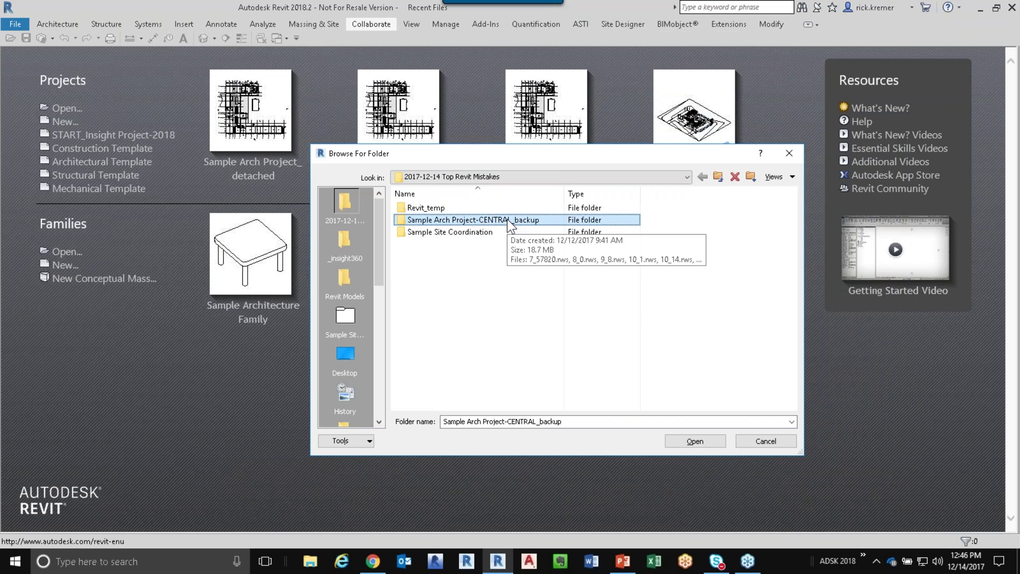
pyautogui.click(684, 441)
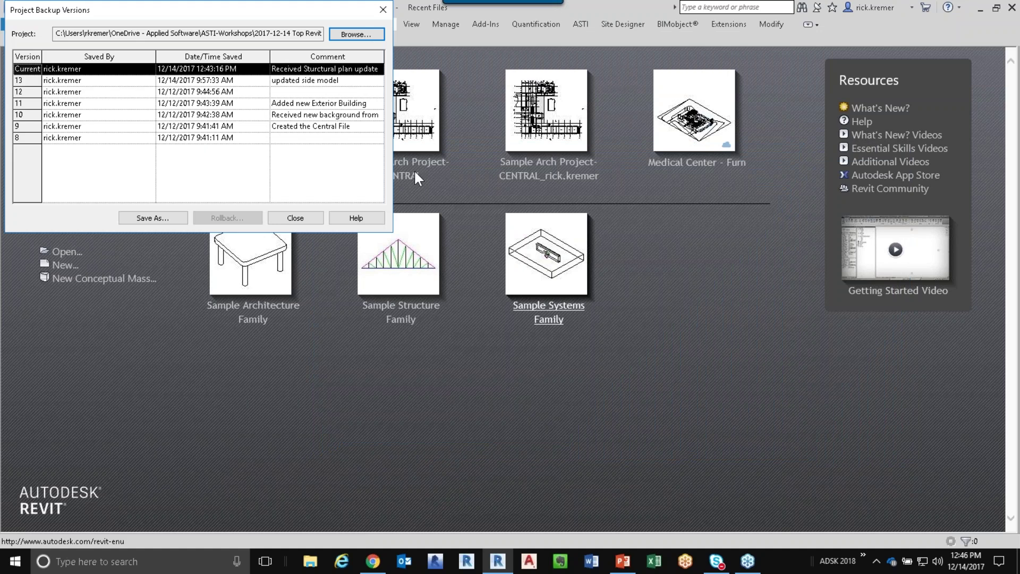
pyautogui.moveTo(241, 10); pyautogui.dragTo(484, 115)
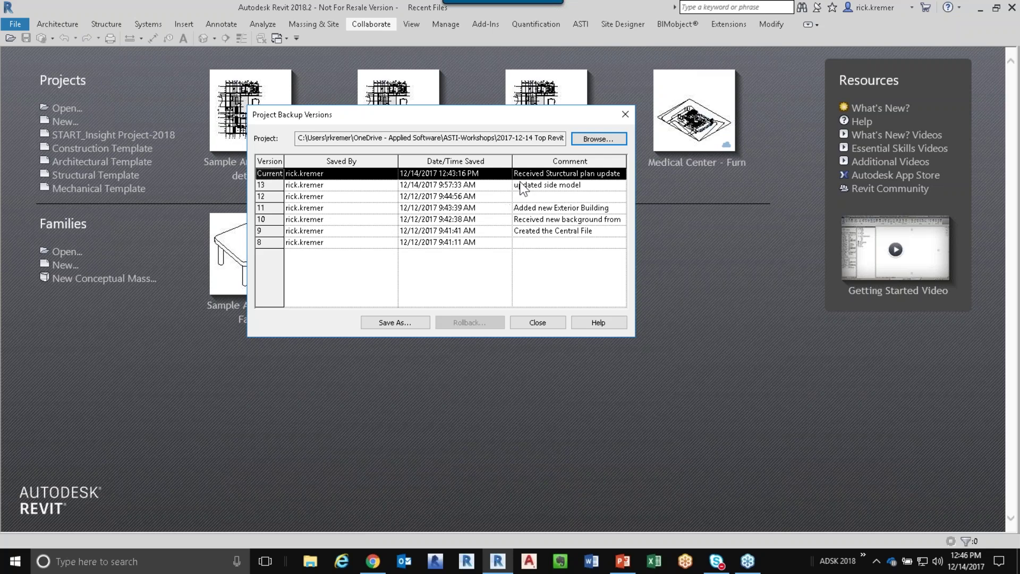
# Step: Examine the backup versions' save dates and comments, selecting version 13 to consider its save-as and rollback options
pyautogui.press('ctrl')
pyautogui.press('ctrl')
pyautogui.press('ctrl')
pyautogui.press('ctrl')
pyautogui.press('ctrl')
pyautogui.press('ctrl')
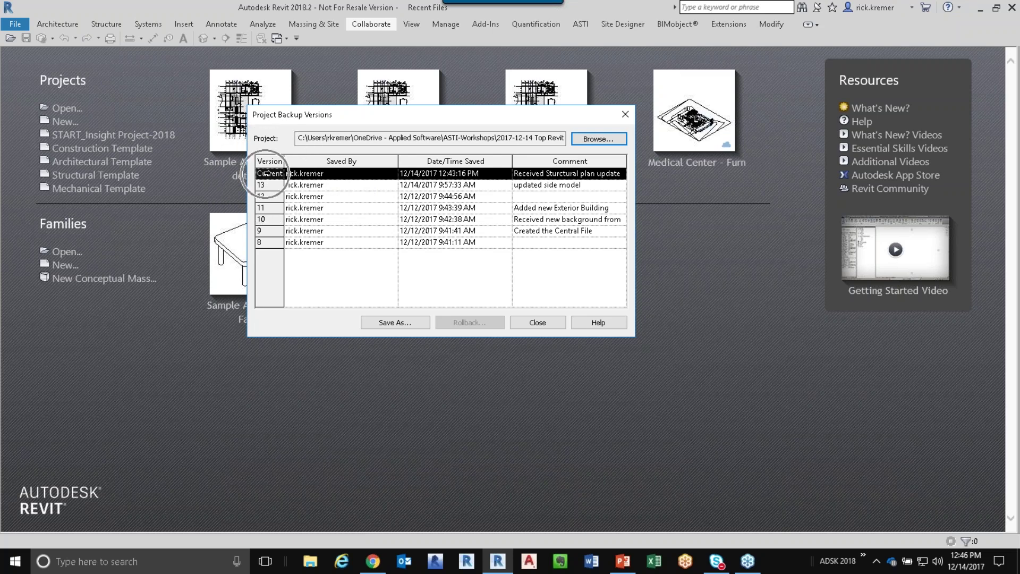
pyautogui.click(268, 184)
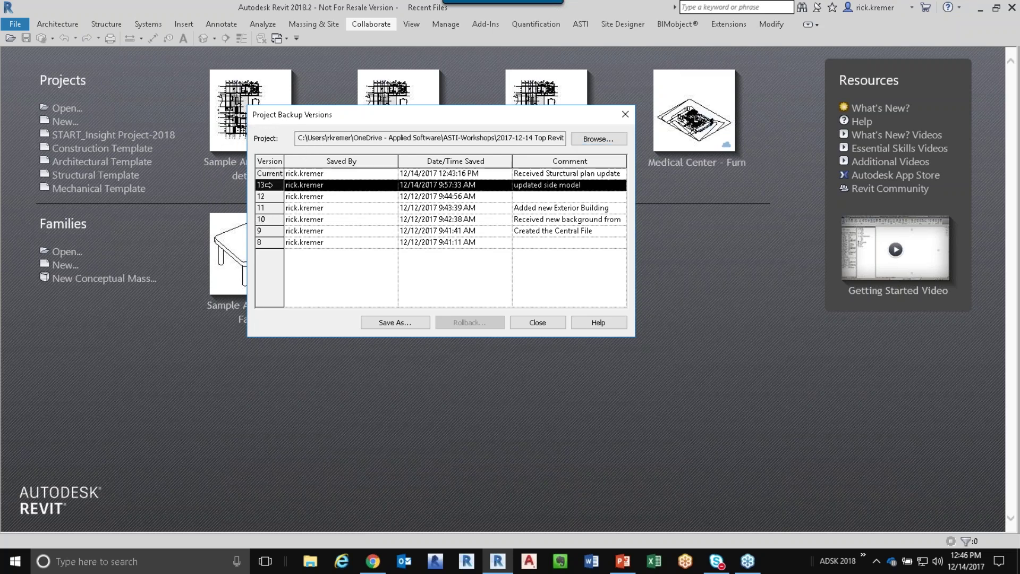
pyautogui.press('ctrl')
pyautogui.press('ctrl')
pyautogui.press('ctrl')
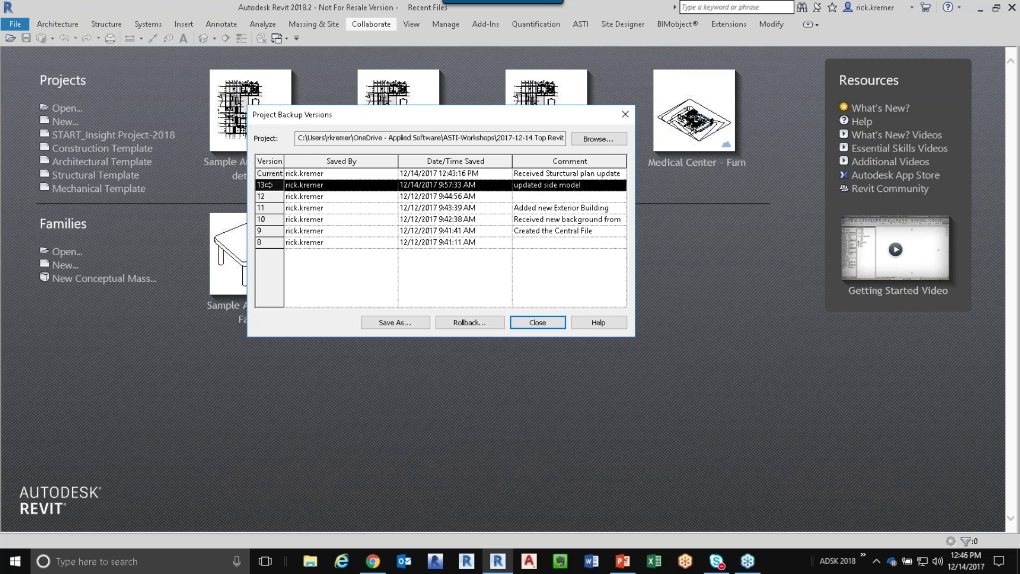
pyautogui.press('ctrl')
pyautogui.press('ctrl')
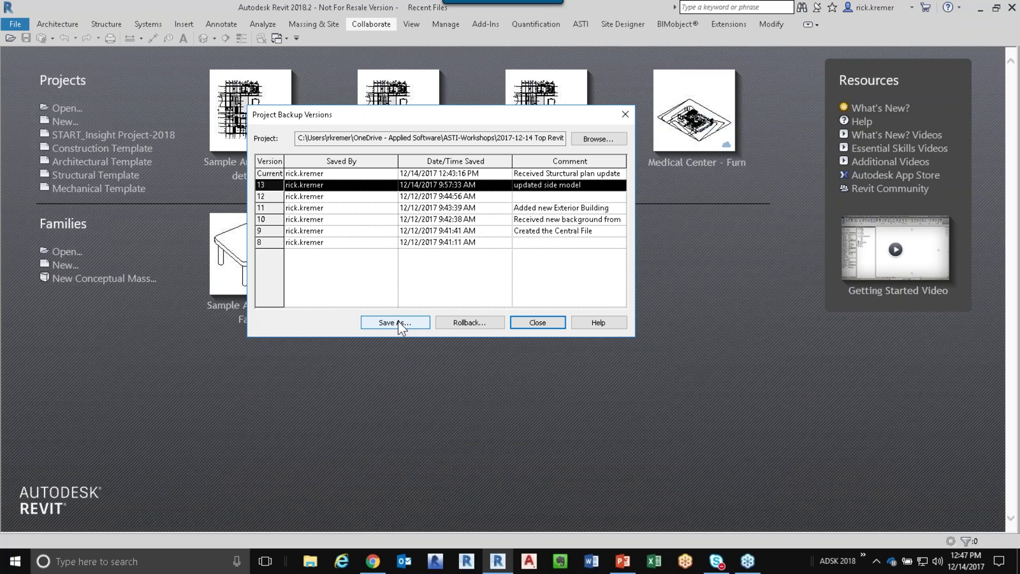
pyautogui.click(397, 321)
pyautogui.click(274, 185)
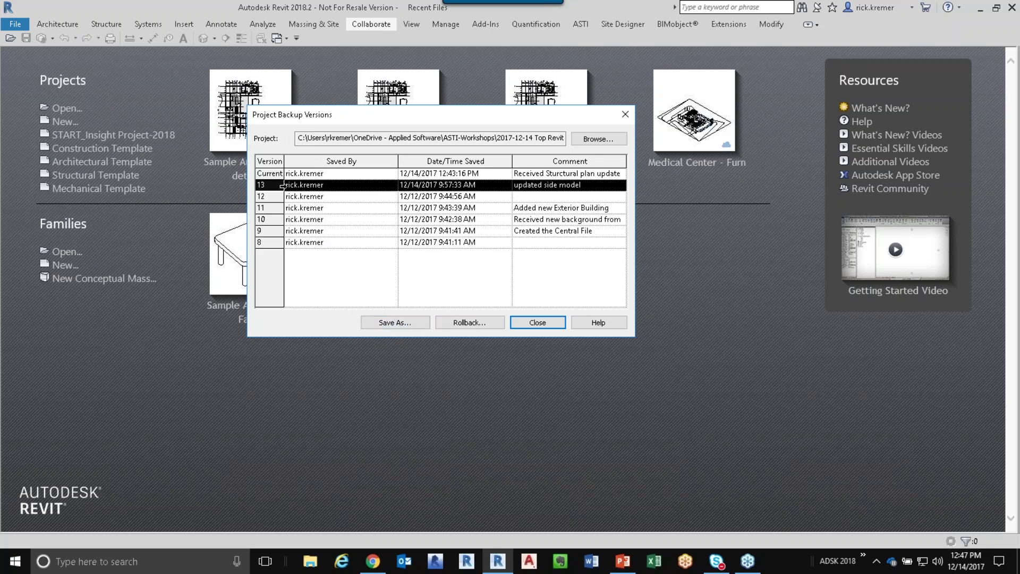
pyautogui.click(409, 318)
# Step: Roll the central model back to backup version 12 and accept the loss of all newer versions
pyautogui.click(274, 196)
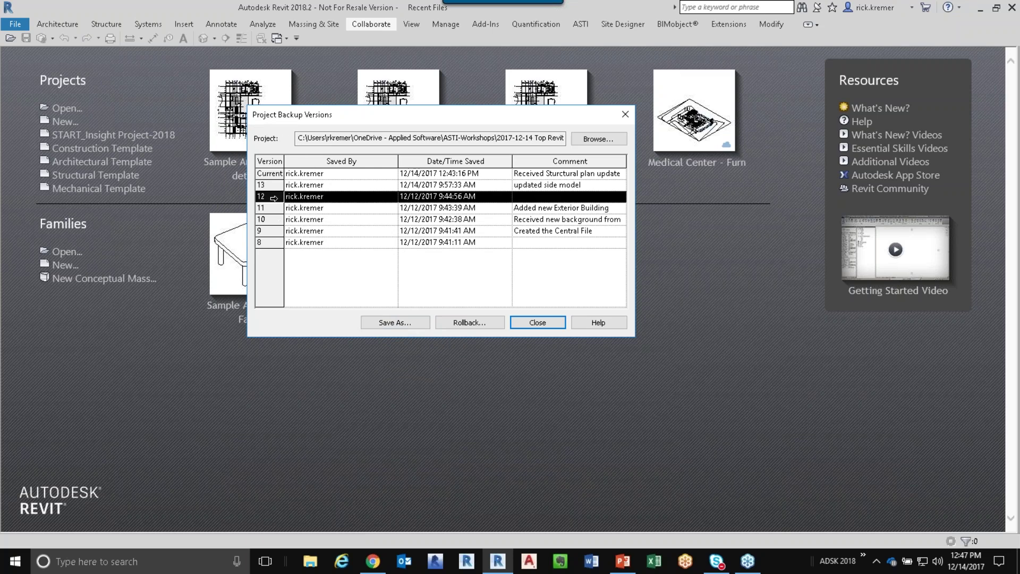
pyautogui.click(414, 321)
pyautogui.click(270, 198)
pyautogui.press('ctrl')
pyautogui.press('ctrl')
pyautogui.press('ctrl')
pyautogui.press('ctrl')
pyautogui.press('ctrl')
pyautogui.press('ctrl')
pyautogui.press('ctrl')
pyautogui.click(458, 325)
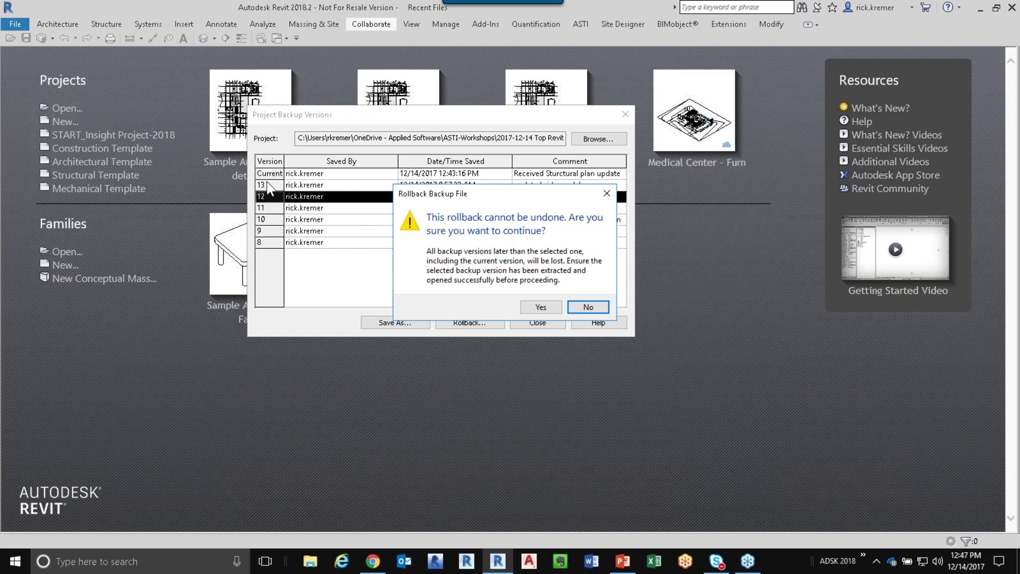
pyautogui.click(551, 307)
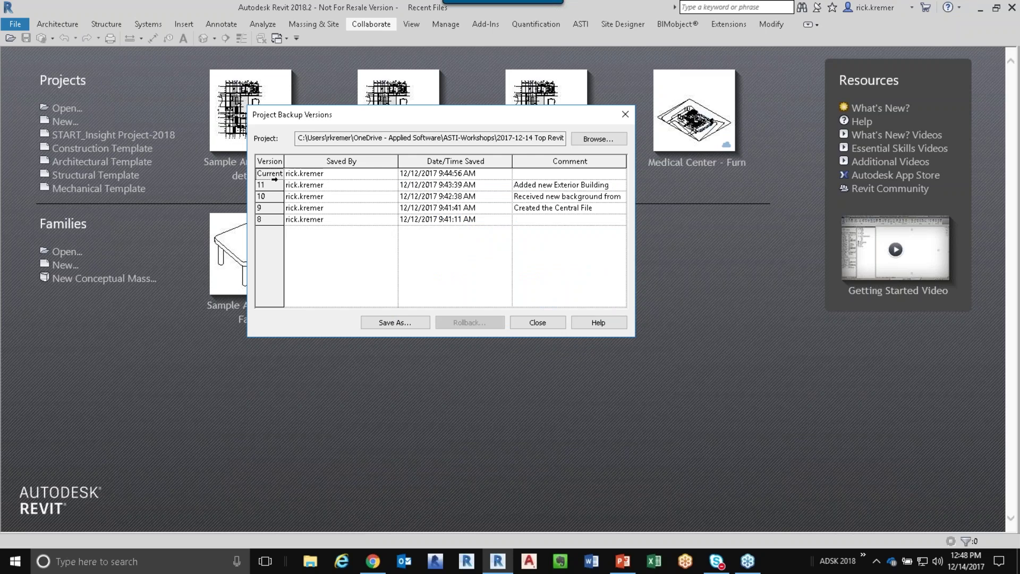
# Step: Check the version list after the rollback and close the project backup versions
pyautogui.press('ctrl')
pyautogui.press('ctrl')
pyautogui.press('ctrl')
pyautogui.press('ctrl')
pyautogui.press('ctrl')
pyautogui.press('ctrl')
pyautogui.press('ctrl')
pyautogui.click(538, 323)
# Step: Choose Sample Arch Project-CENTRAL.rvt in the 2017-12-14 Top Revit Mistakes folder as the project to open
pyautogui.click(65, 108)
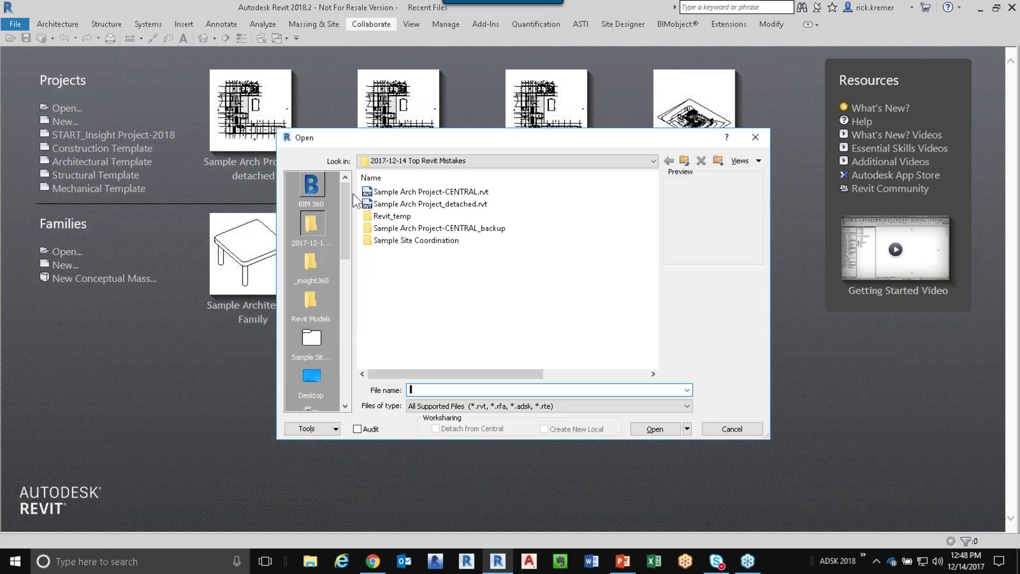
pyautogui.click(435, 193)
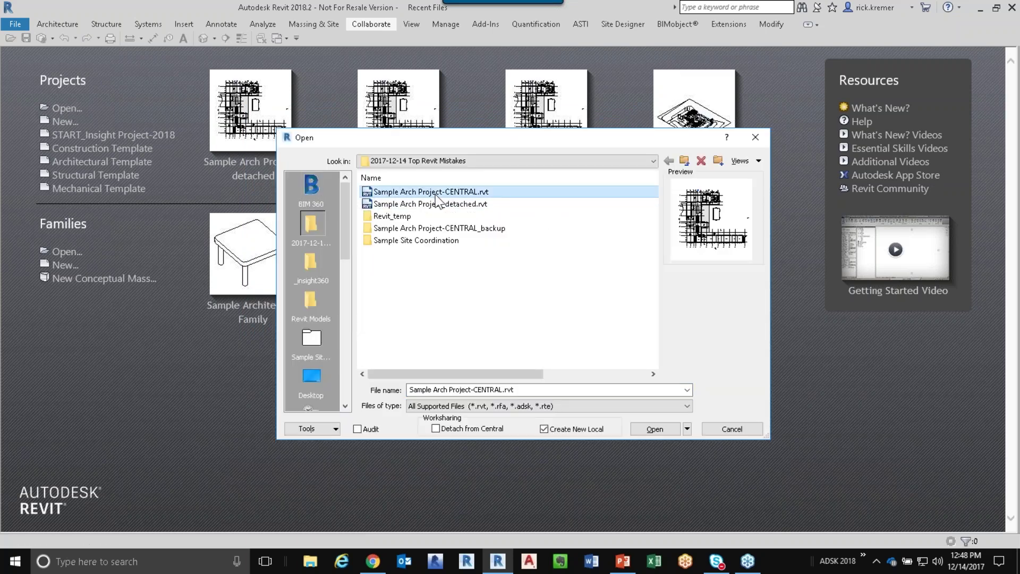
pyautogui.click(659, 425)
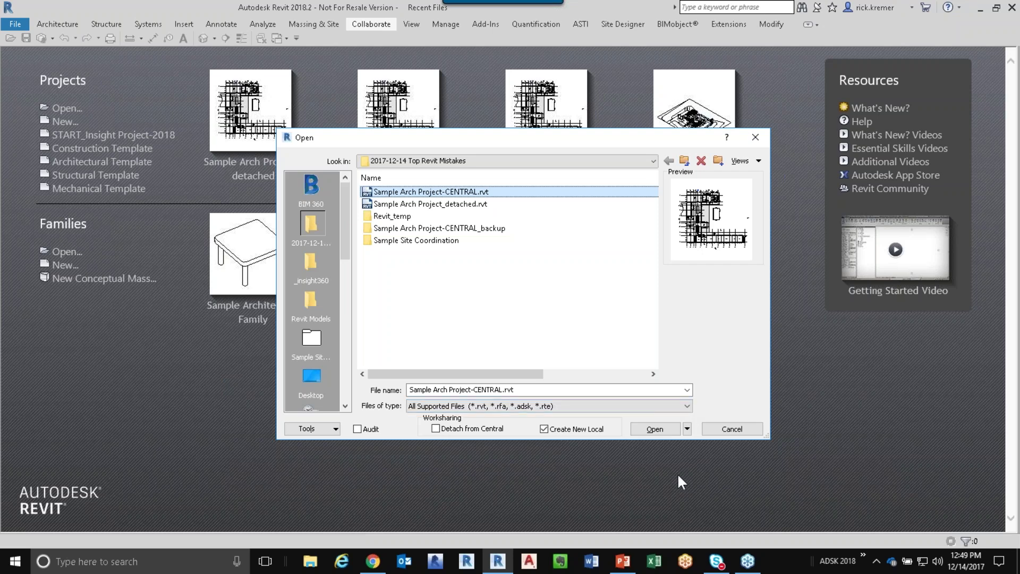
pyautogui.press('ctrl')
pyautogui.press('ctrl')
pyautogui.click(358, 429)
pyautogui.press('ctrl')
pyautogui.press('ctrl')
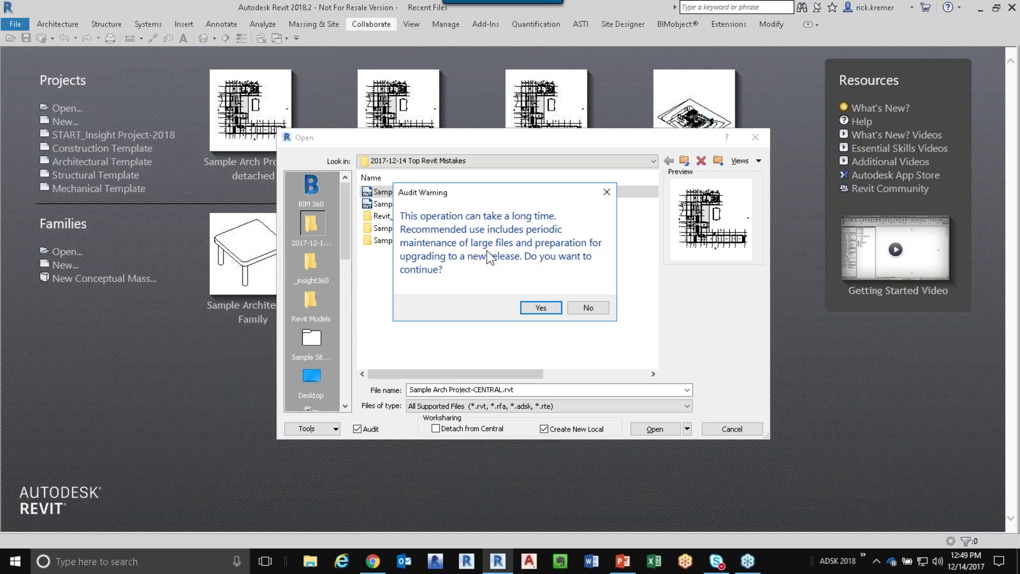
pyautogui.click(579, 307)
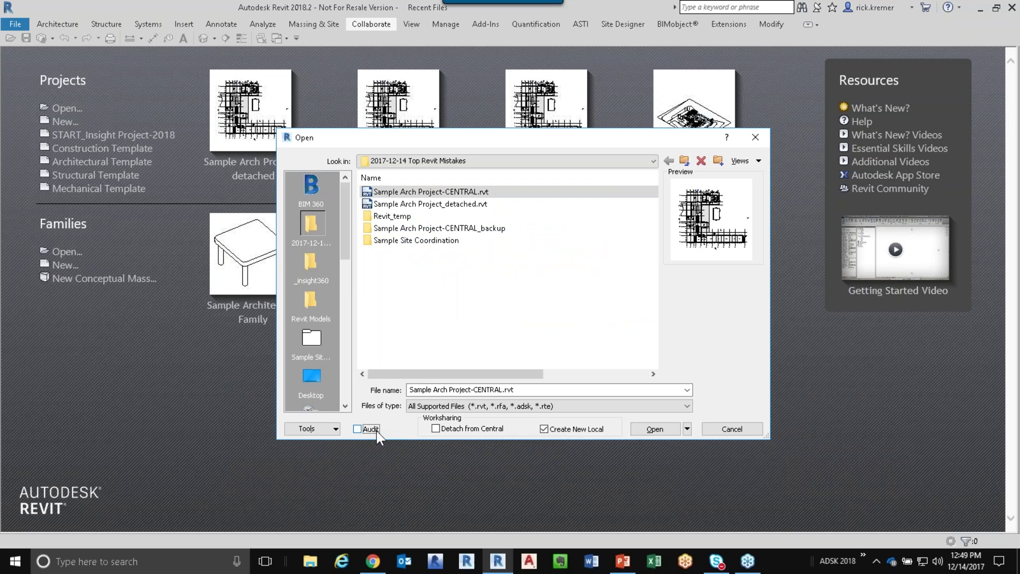
# Step: Turn off Create New Local and enable Audit for the central file, accepting the audit warning, and cancel opening the project
pyautogui.click(547, 431)
pyautogui.click(358, 431)
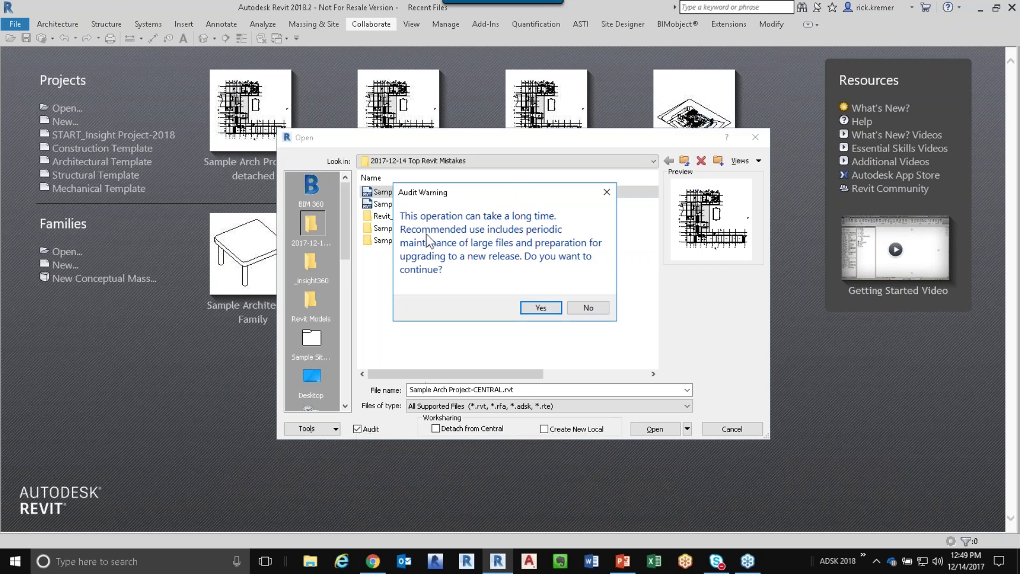
pyautogui.click(534, 308)
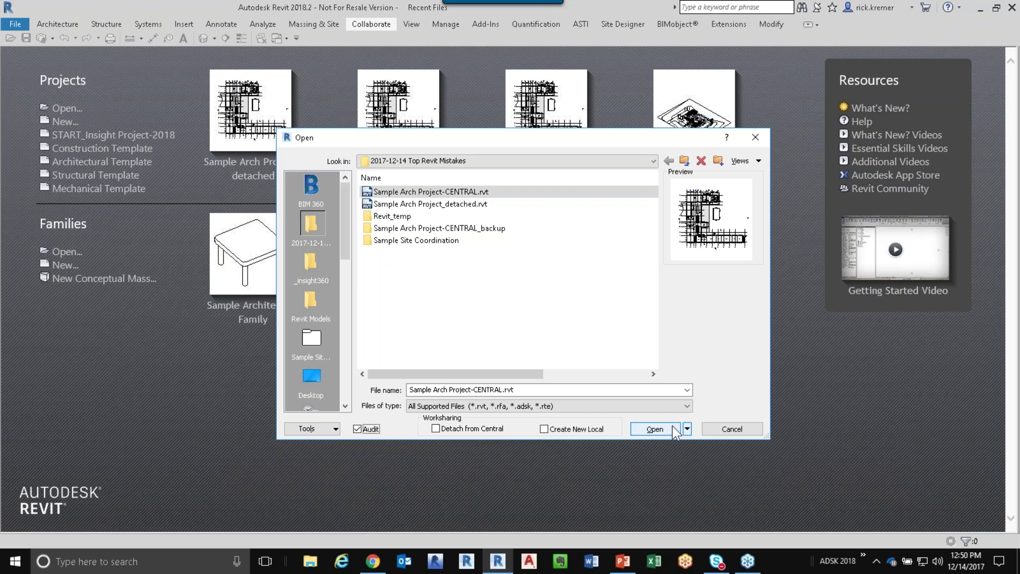
pyautogui.click(720, 428)
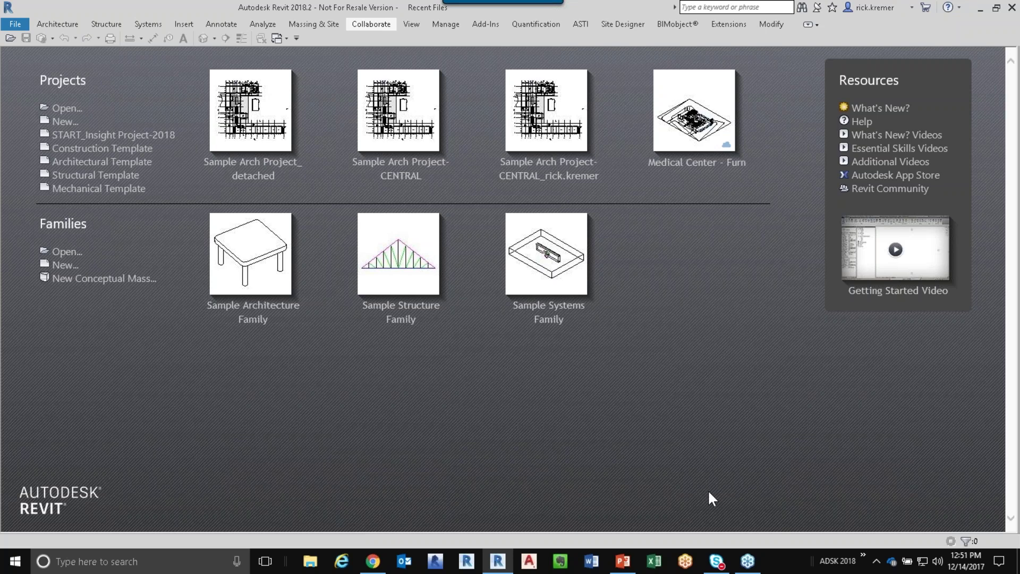
# Step: Switch to AutoCAD Architecture and open the recent drawing Sample AutoCAD File
pyautogui.click(530, 561)
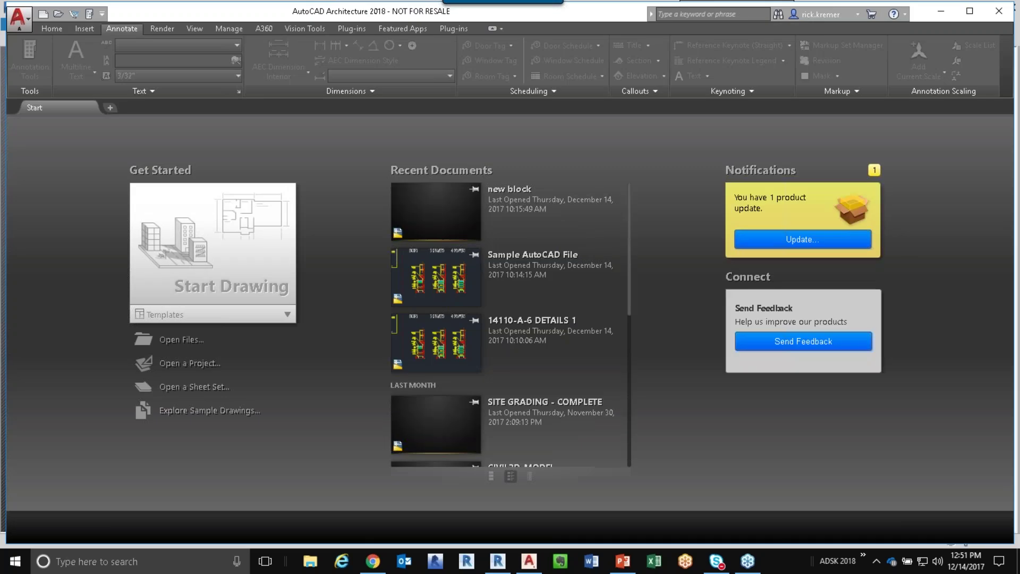
pyautogui.click(432, 283)
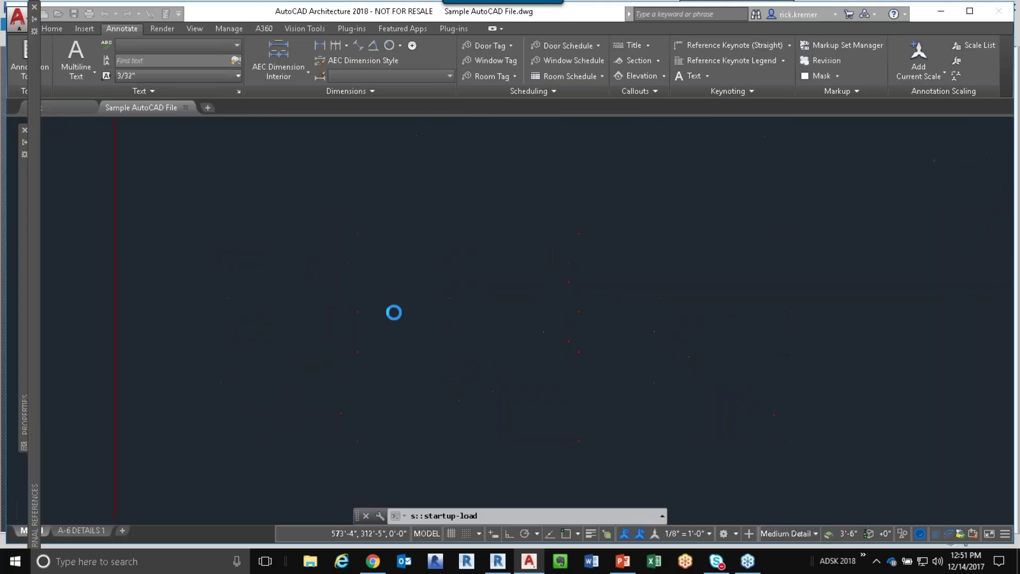
pyautogui.click(427, 292)
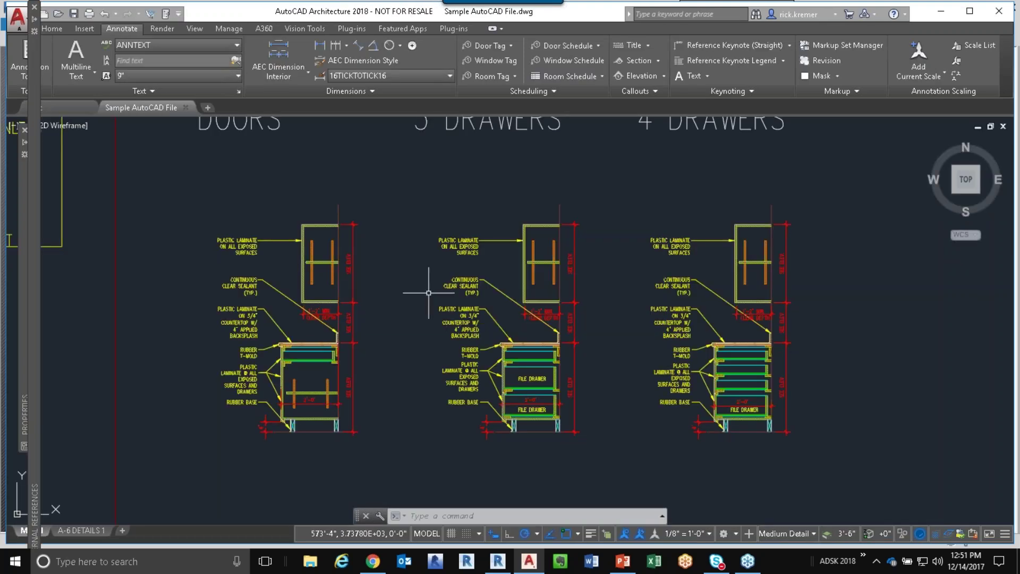
# Step: Examine how the details, stray objects and xref path text are spread across model space, ending at the three cabinet sections
pyautogui.scroll(-12, 428, 292)
pyautogui.moveTo(440, 293); pyautogui.dragTo(484, 271, button='middle')
pyautogui.scroll(-5, 424, 361)
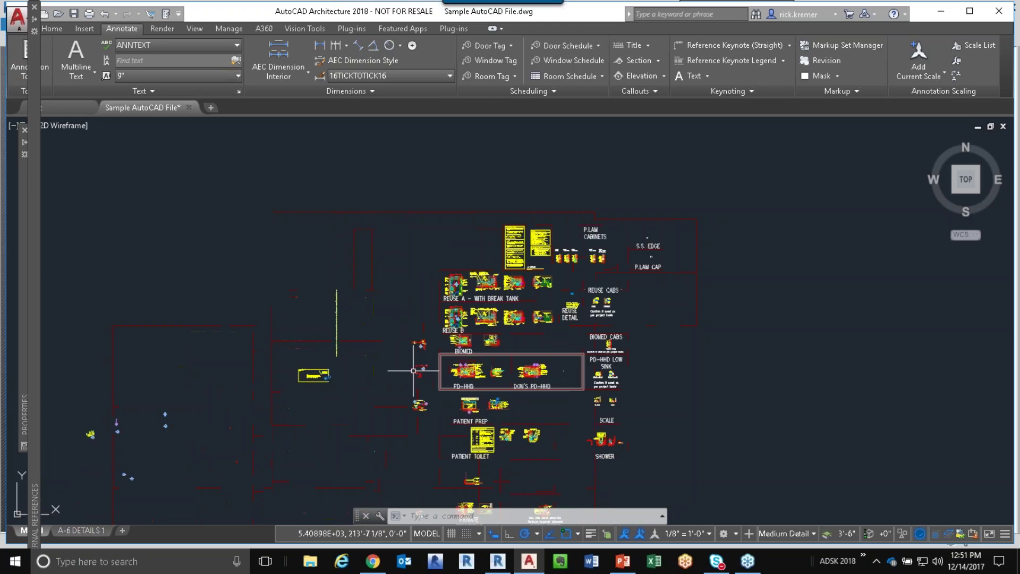
pyautogui.moveTo(385, 393); pyautogui.dragTo(476, 298, button='middle')
pyautogui.scroll(8, 442, 296)
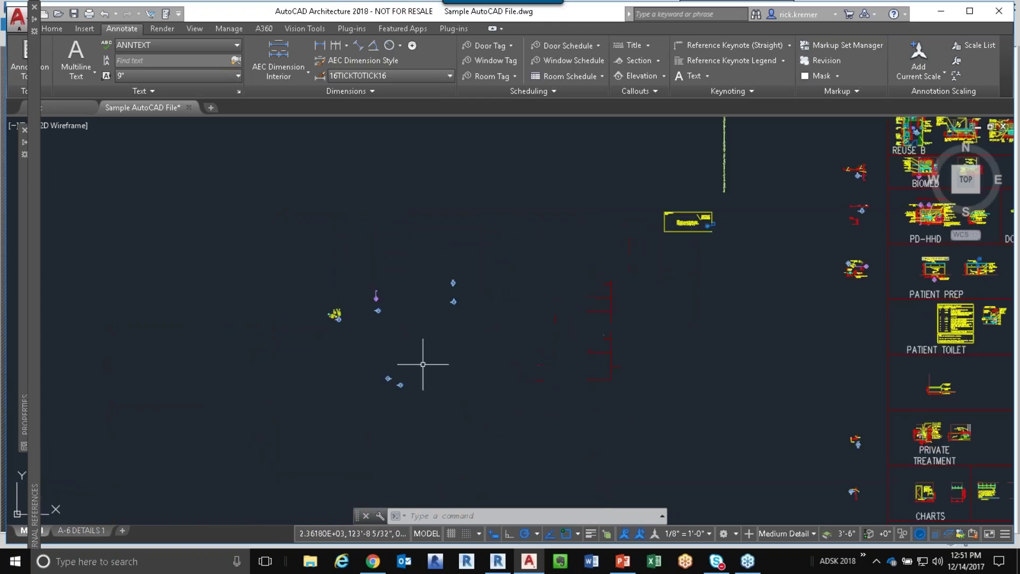
pyautogui.scroll(3, 286, 418)
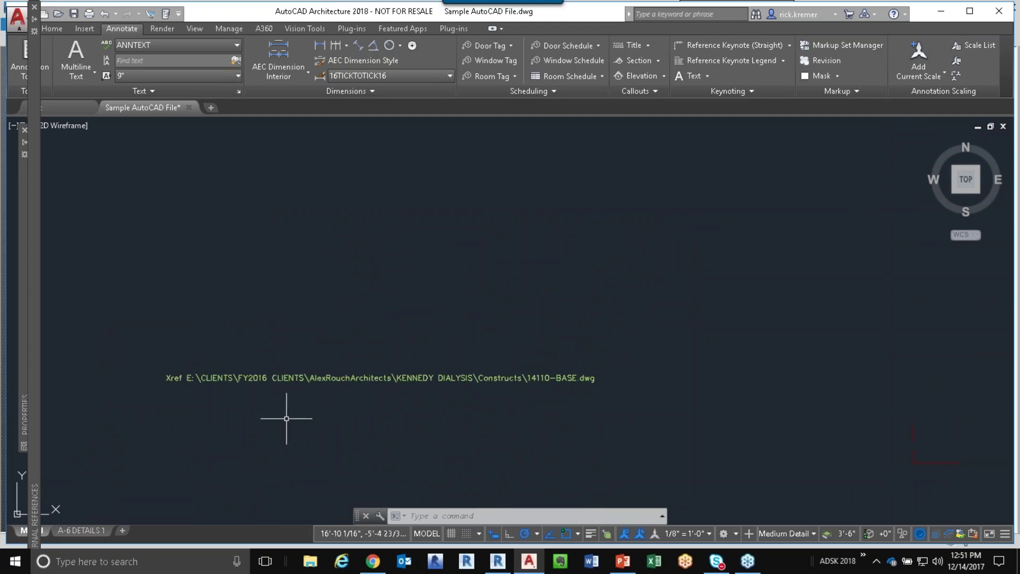
pyautogui.scroll(-5, 364, 407)
pyautogui.moveTo(641, 304); pyautogui.dragTo(340, 324, button='middle')
pyautogui.scroll(8, 390, 290)
pyautogui.scroll(6, 399, 340)
pyautogui.moveTo(372, 413)
pyautogui.mouseDown(button='middle')
pyautogui.moveTo(443, 427)
pyautogui.moveTo(399, 439)
pyautogui.moveTo(458, 384)
pyautogui.mouseUp(button='middle')
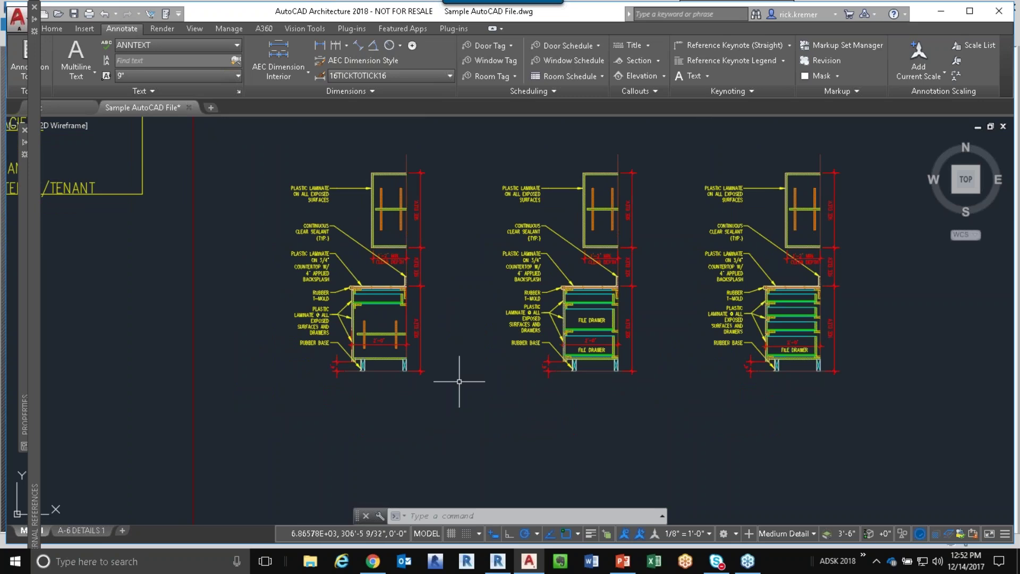
# Step: Start the WBLOCK command and pick the lower-right corner of the first cabinet section as the base point
pyautogui.moveTo(460, 381)
pyautogui.mouseDown(button='middle')
pyautogui.moveTo(460, 412)
pyautogui.moveTo(497, 428)
pyautogui.mouseUp(button='middle')
pyautogui.write('wblock')
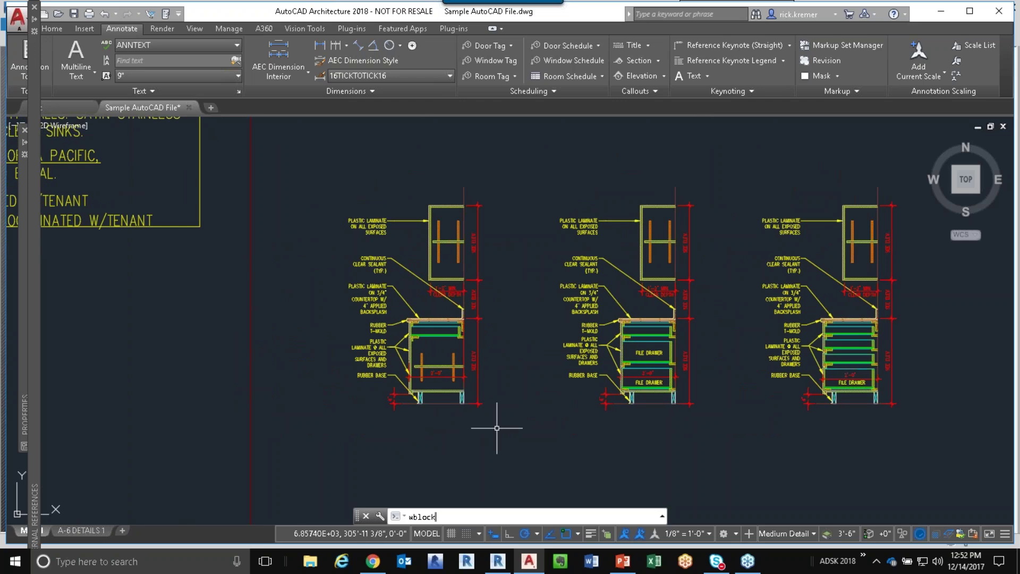
pyautogui.press('Return')
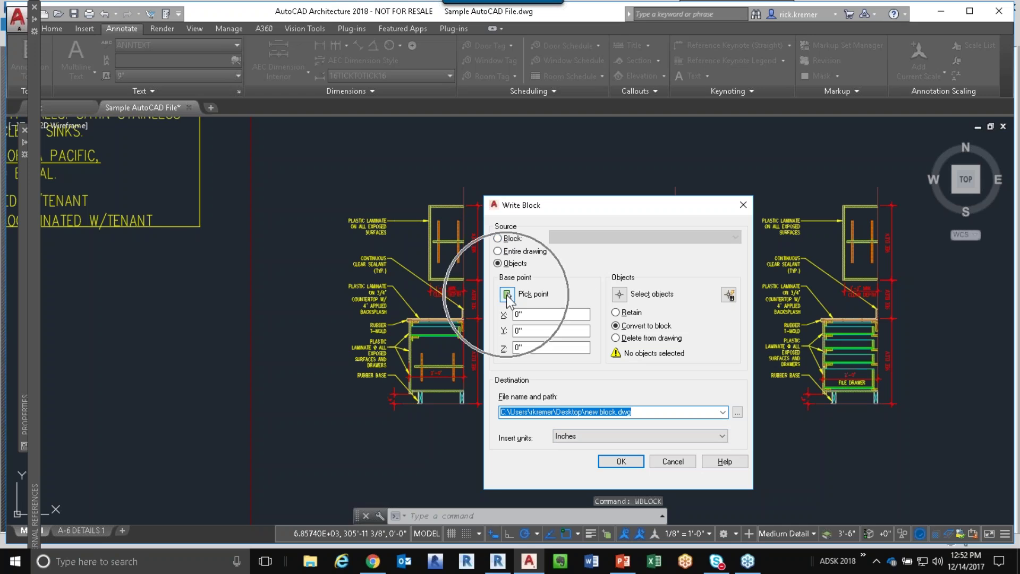
pyautogui.click(507, 294)
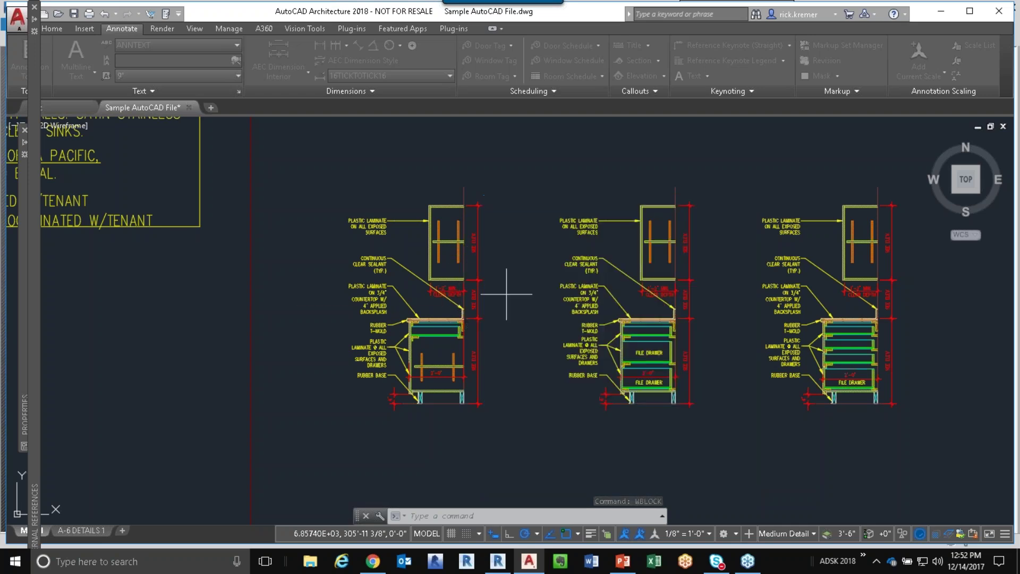
pyautogui.click(464, 403)
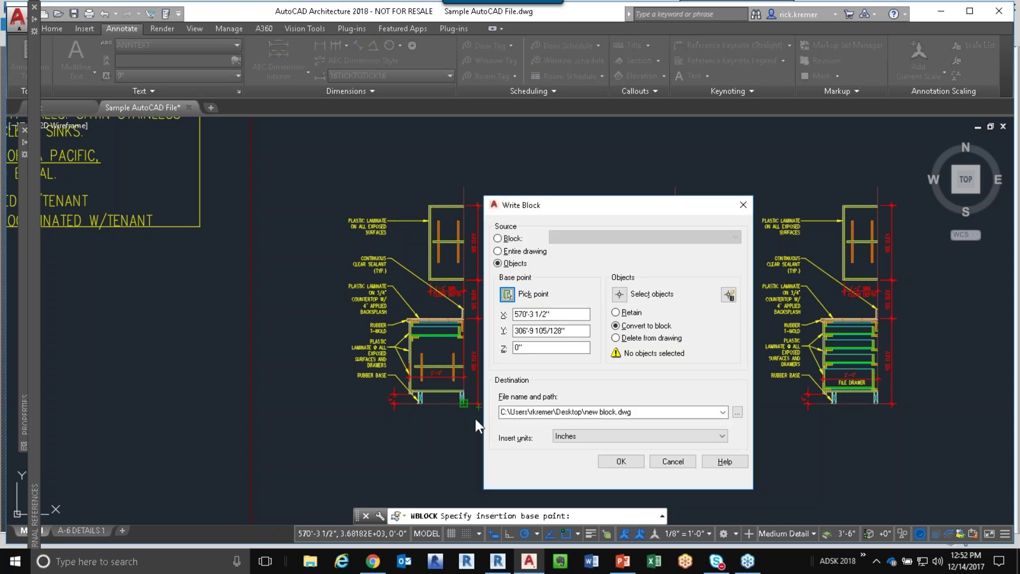
# Step: Select the whole first cabinet section with its notes and dimensions and write it to new block.dwg on the Desktop
pyautogui.click(620, 294)
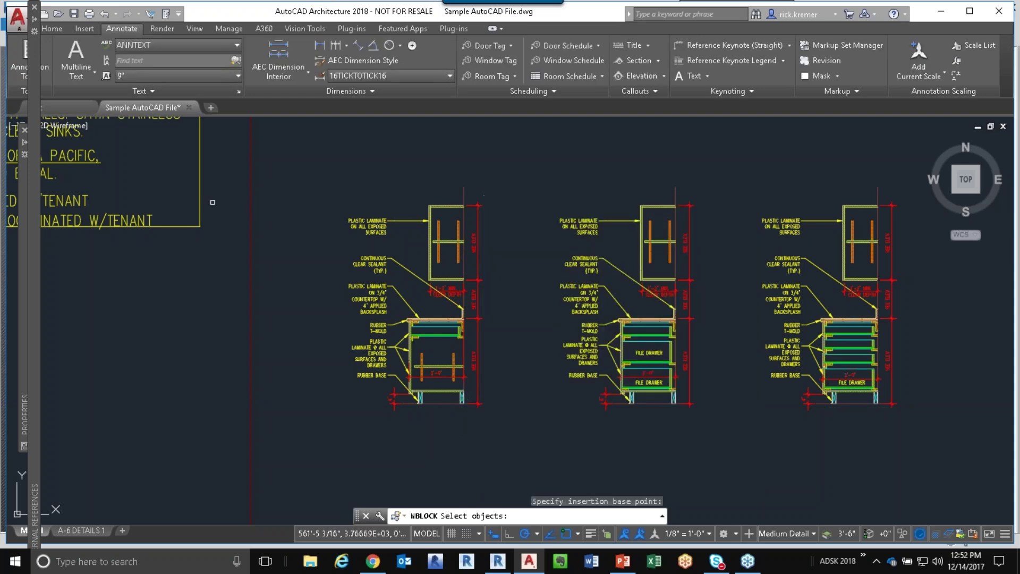
pyautogui.click(311, 166)
pyautogui.click(522, 481)
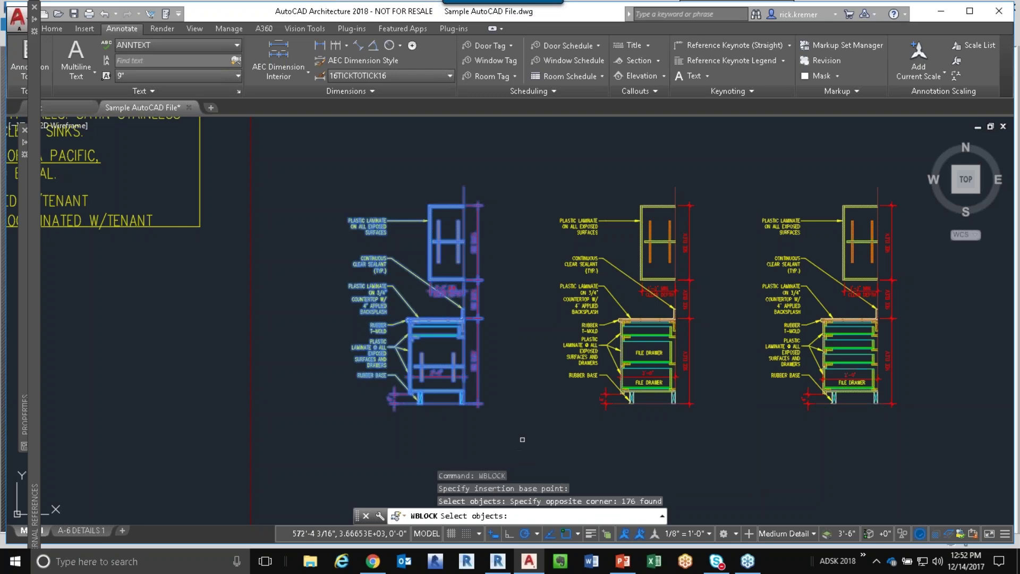
pyautogui.press('Return')
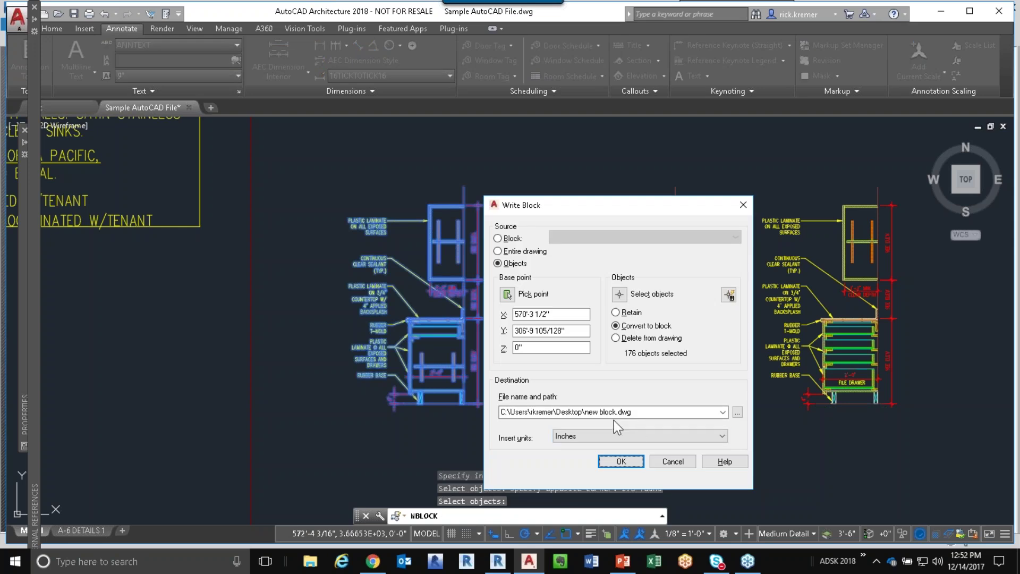
pyautogui.click(588, 414)
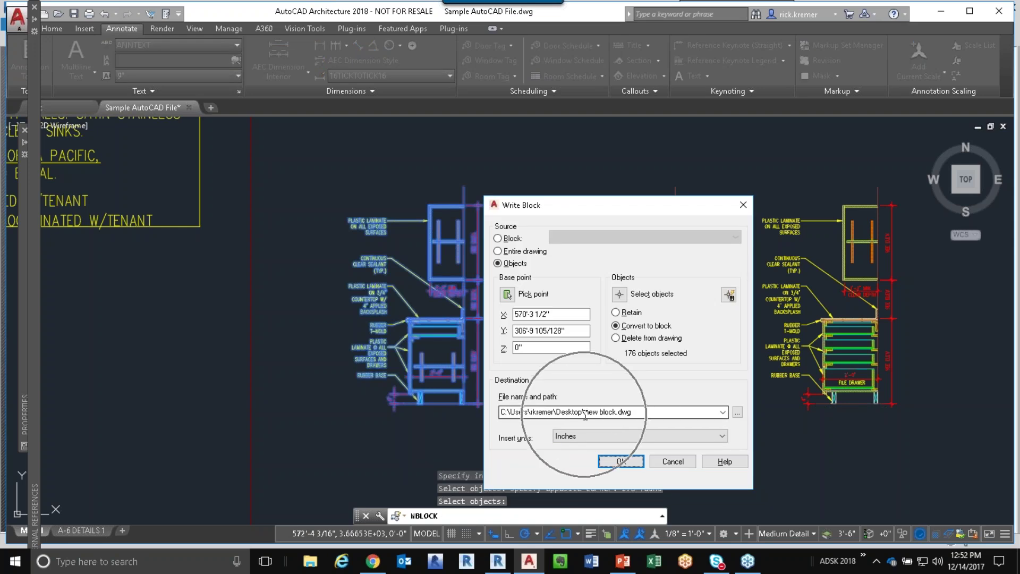
pyautogui.click(621, 461)
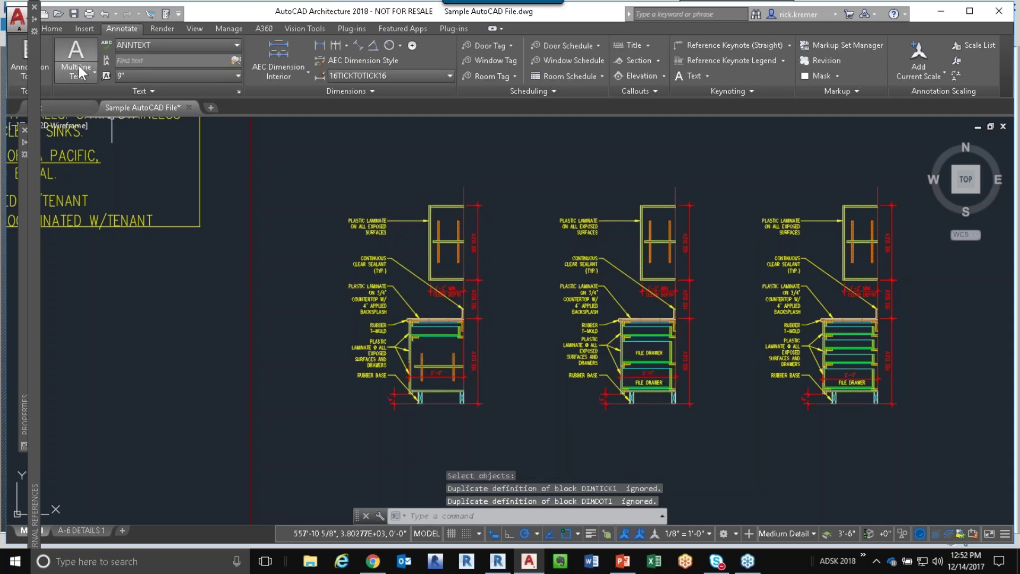
# Step: Open new block.dwg from the Desktop
pyautogui.click(58, 13)
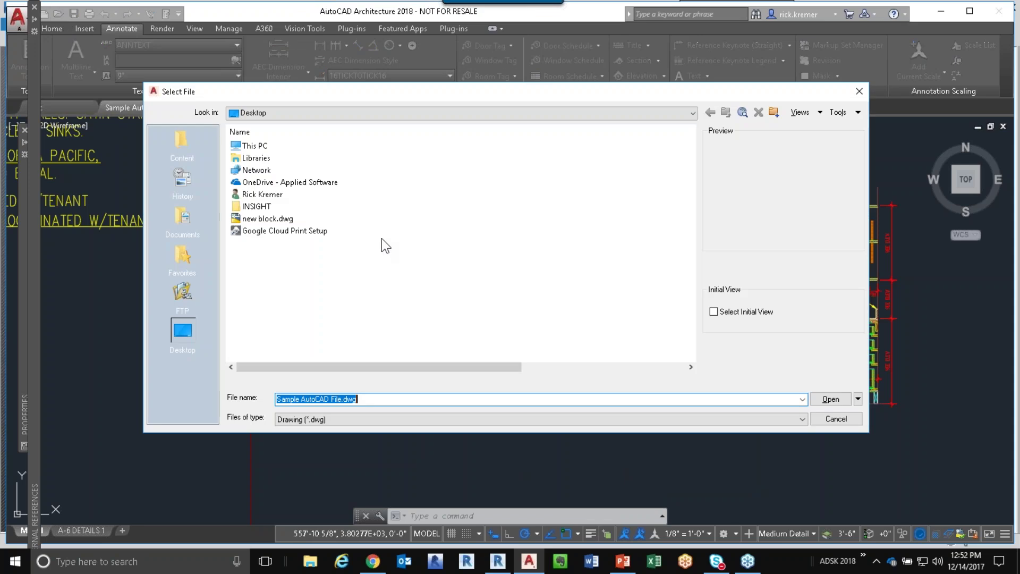
pyautogui.doubleClick(265, 219)
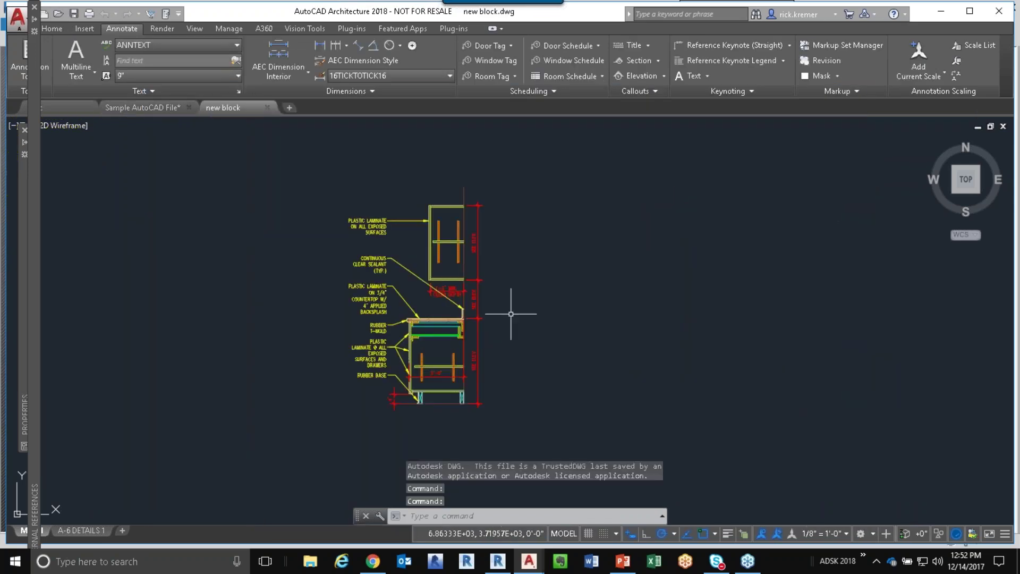
pyautogui.scroll(-5, 532, 300)
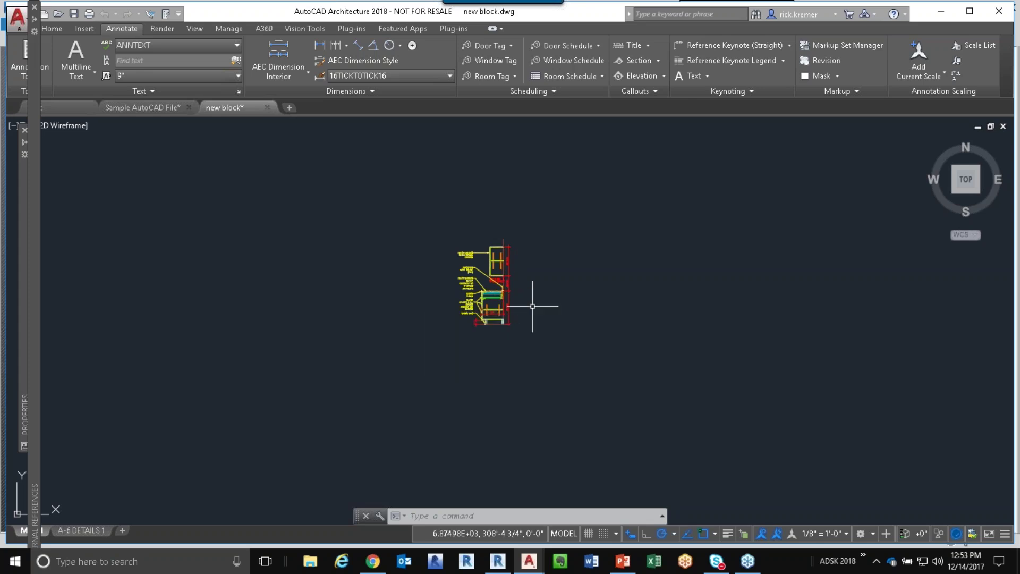
# Step: Move the entire cabinet section from its lower-right corner to the origin 0,0,0
pyautogui.write('m')
pyautogui.press('Return')
pyautogui.click(563, 342)
pyautogui.click(423, 211)
pyautogui.press('Return')
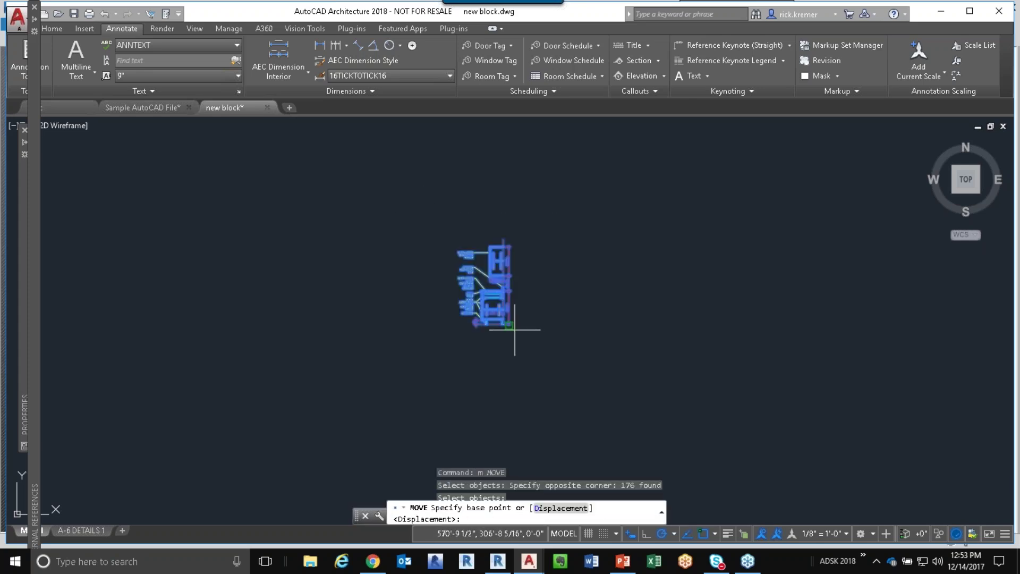
pyautogui.click(511, 323)
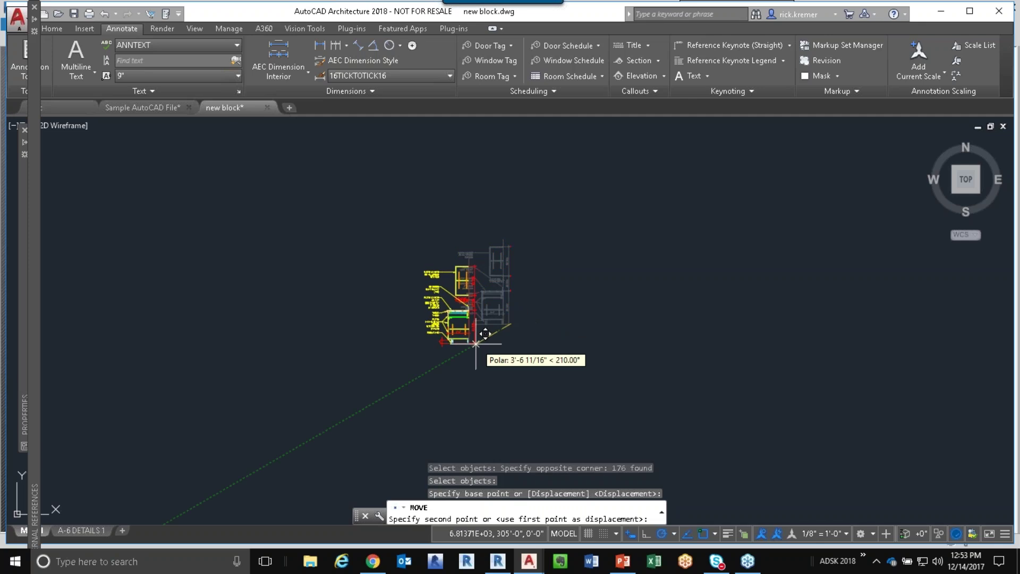
pyautogui.write('0,0,0')
pyautogui.press('Return')
# Step: Zoom to the drawing's extents and save new block.dwg
pyautogui.write('z')
pyautogui.press('Return')
pyautogui.write('e')
pyautogui.press('Return')
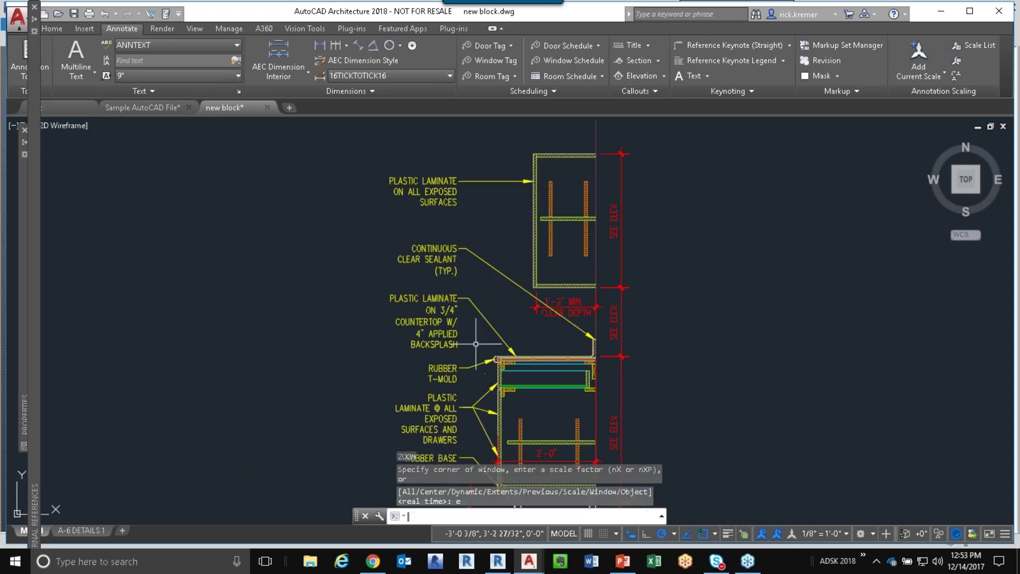
pyautogui.click(73, 12)
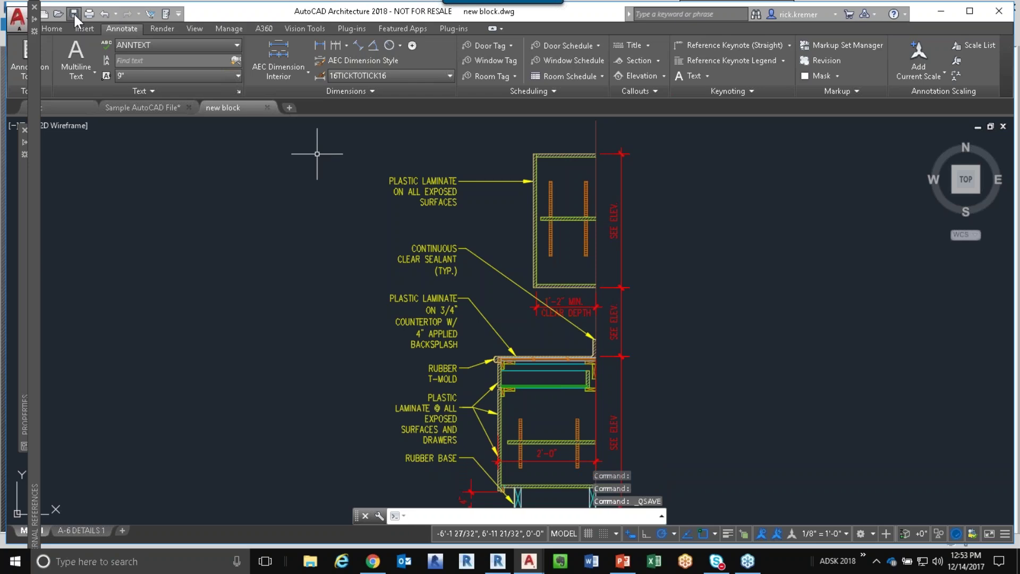
# Step: Switch back to Revit and create a new project from the Architectural Template
pyautogui.click(939, 12)
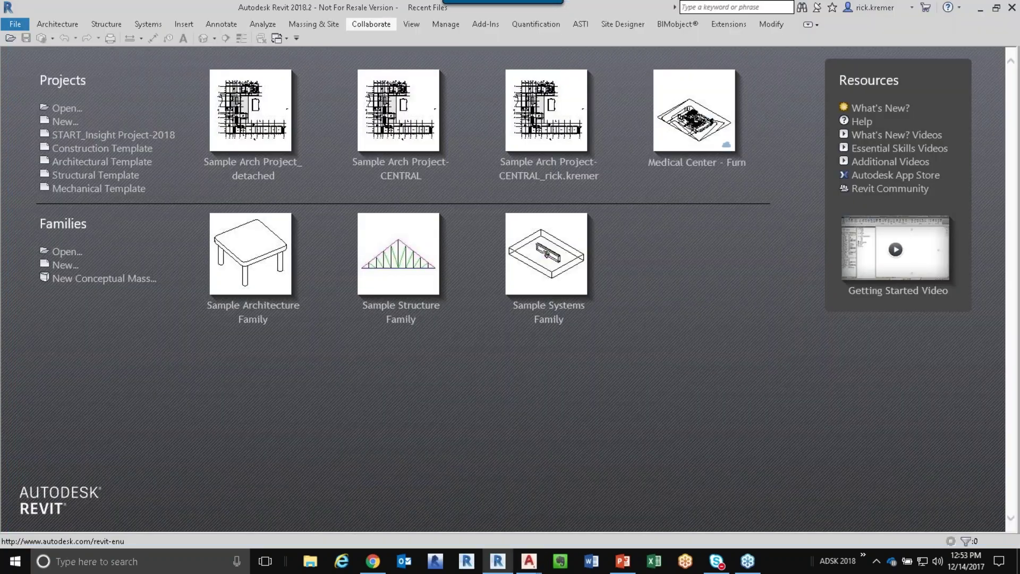
pyautogui.click(101, 162)
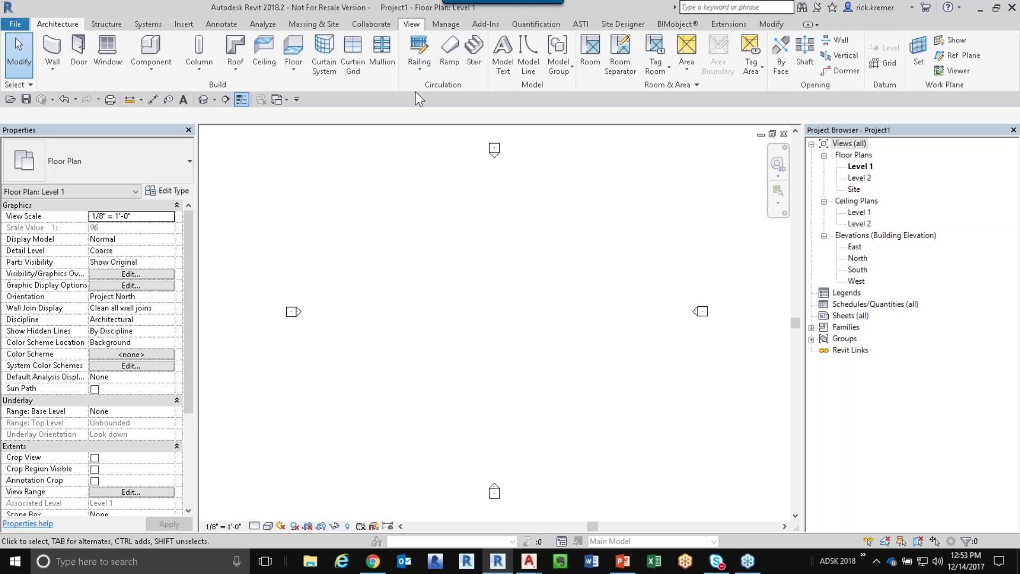
# Step: Create a drafting view named Cabinet Detail at 1 1/2" = 1'-0" and select it in the Project Browser
pyautogui.click(412, 25)
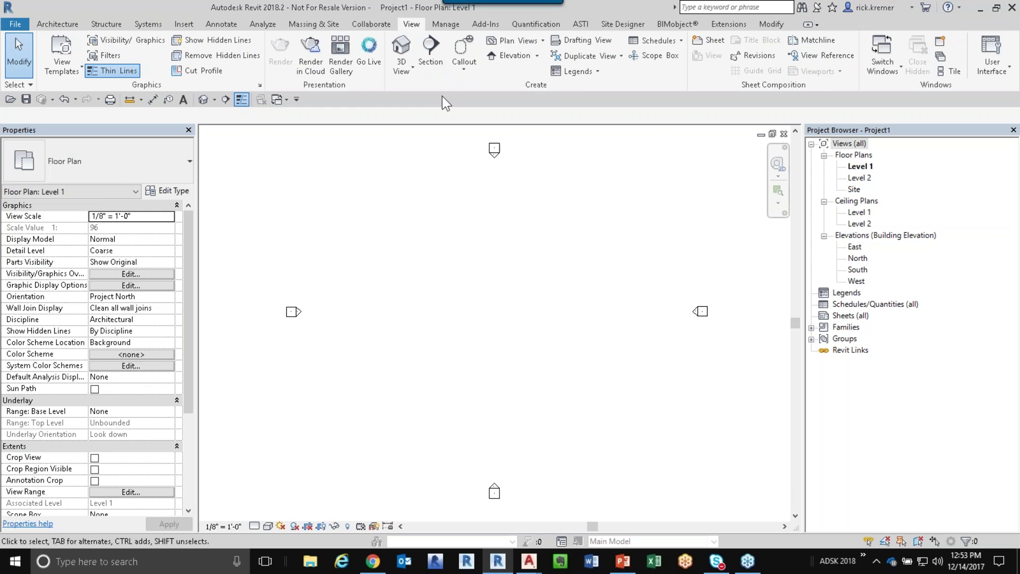
pyautogui.click(564, 41)
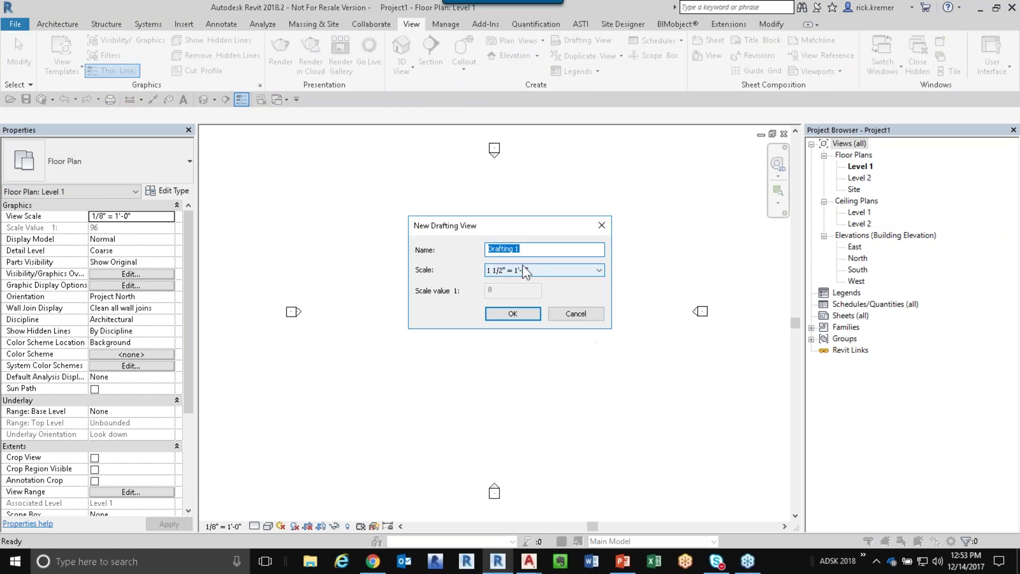
pyautogui.write('Cabinet Detail')
pyautogui.press('Return')
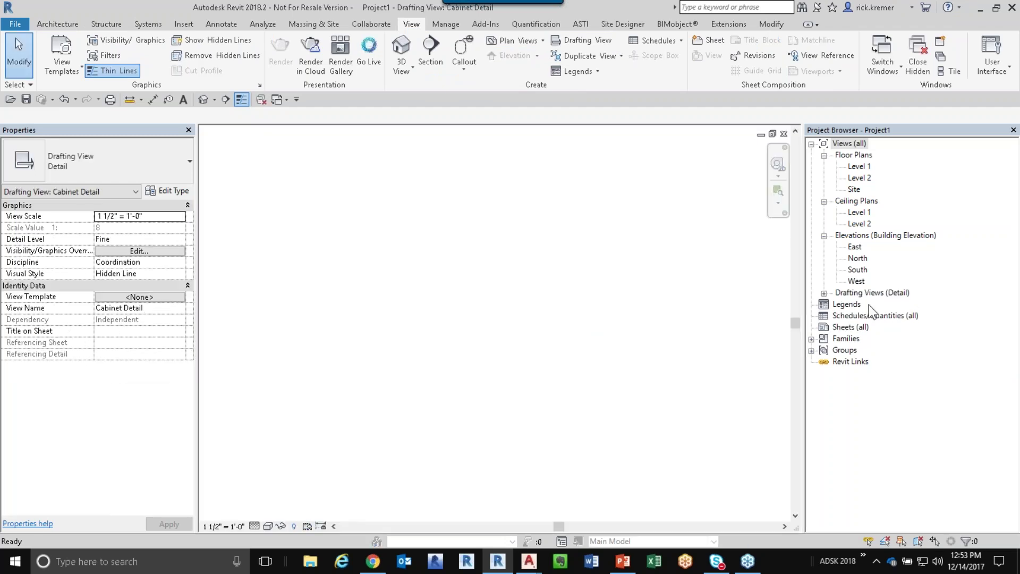
pyautogui.click(825, 293)
pyautogui.click(856, 303)
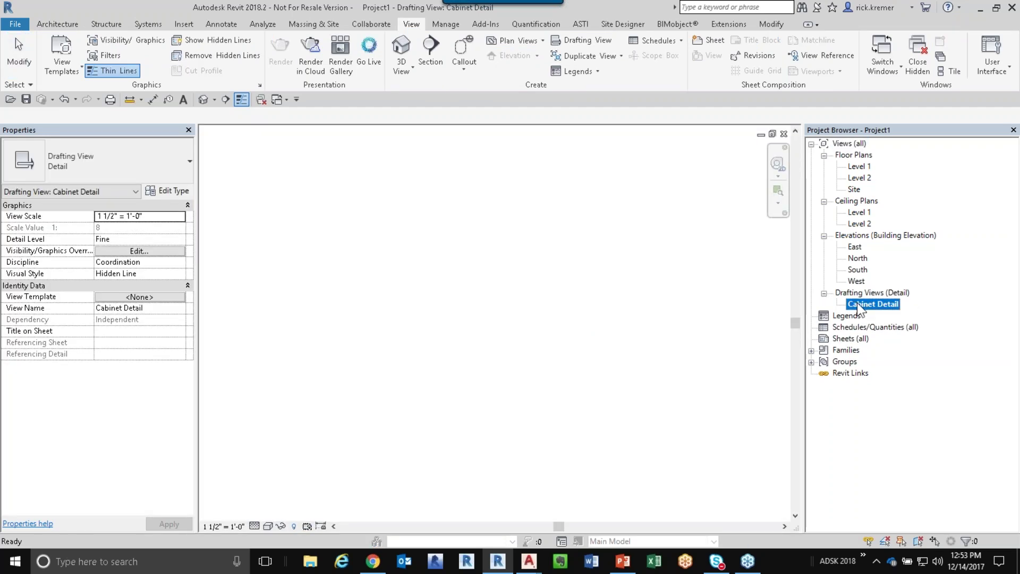
# Step: Import new block.dwg from the Desktop into the Cabinet Detail view, using black-and-white colors and Auto - Origin to Origin positioning
pyautogui.click(184, 25)
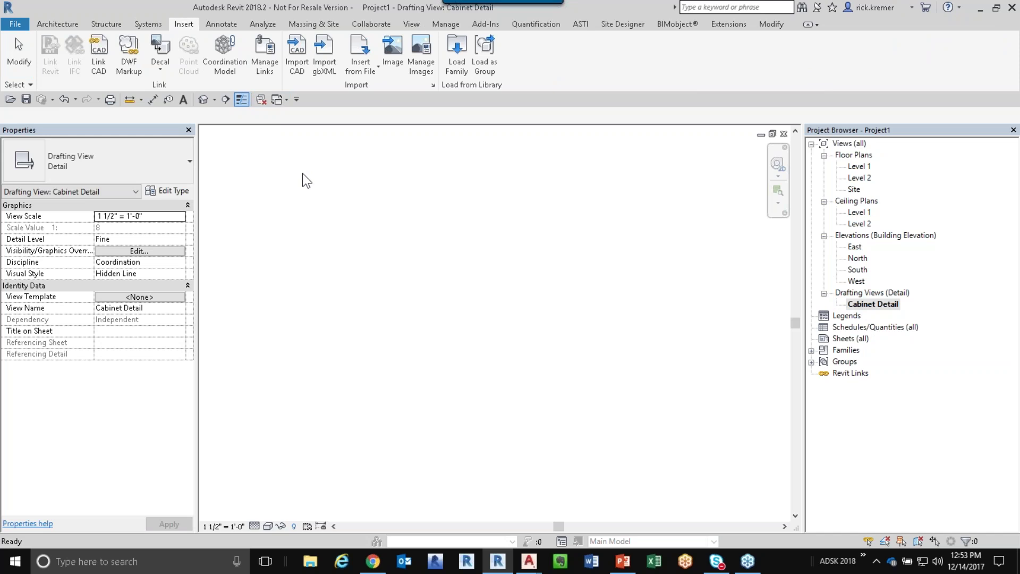
pyautogui.click(301, 69)
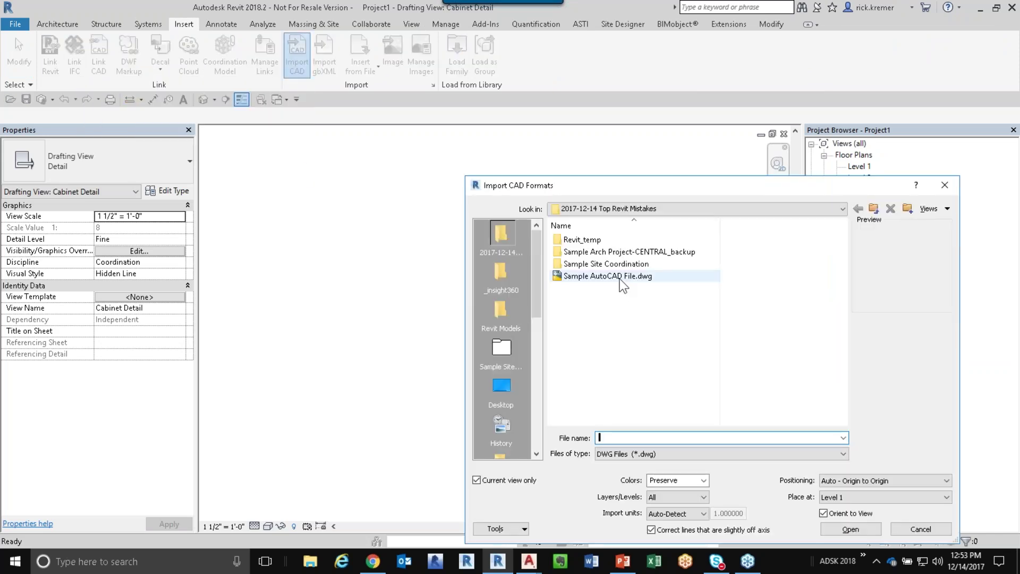
pyautogui.click(595, 213)
pyautogui.click(585, 220)
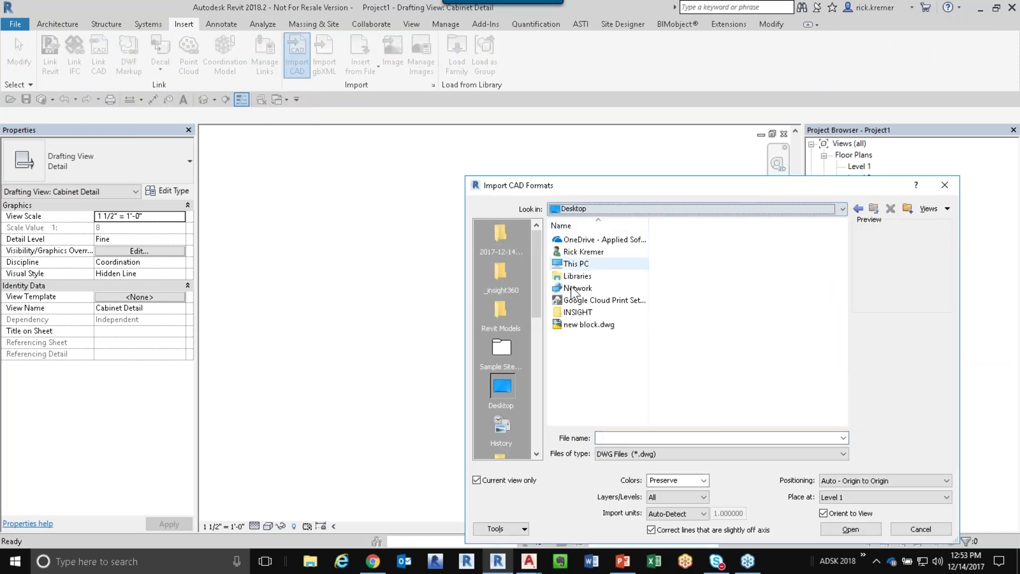
pyautogui.click(585, 325)
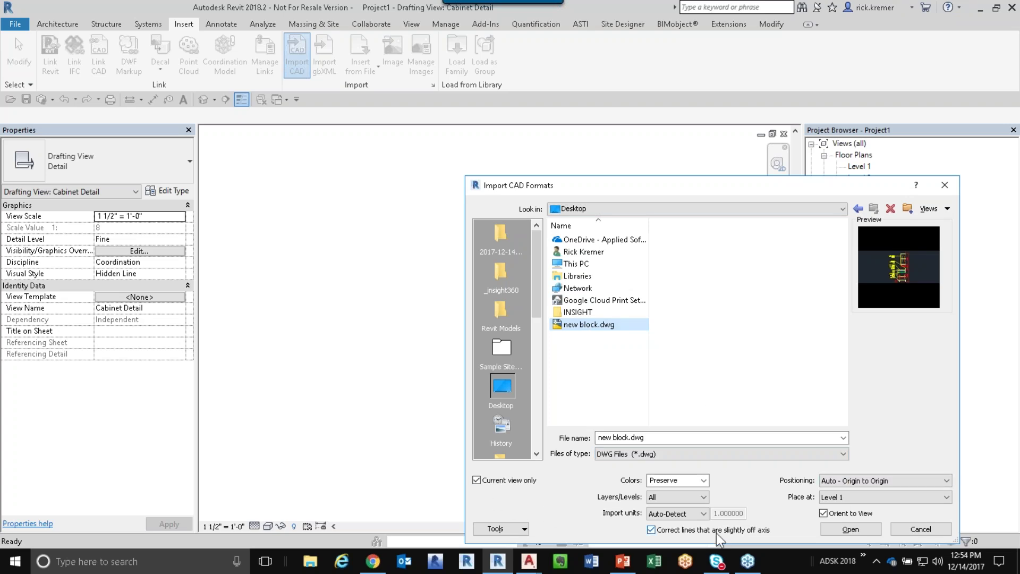
pyautogui.click(703, 481)
pyautogui.click(686, 509)
pyautogui.click(850, 529)
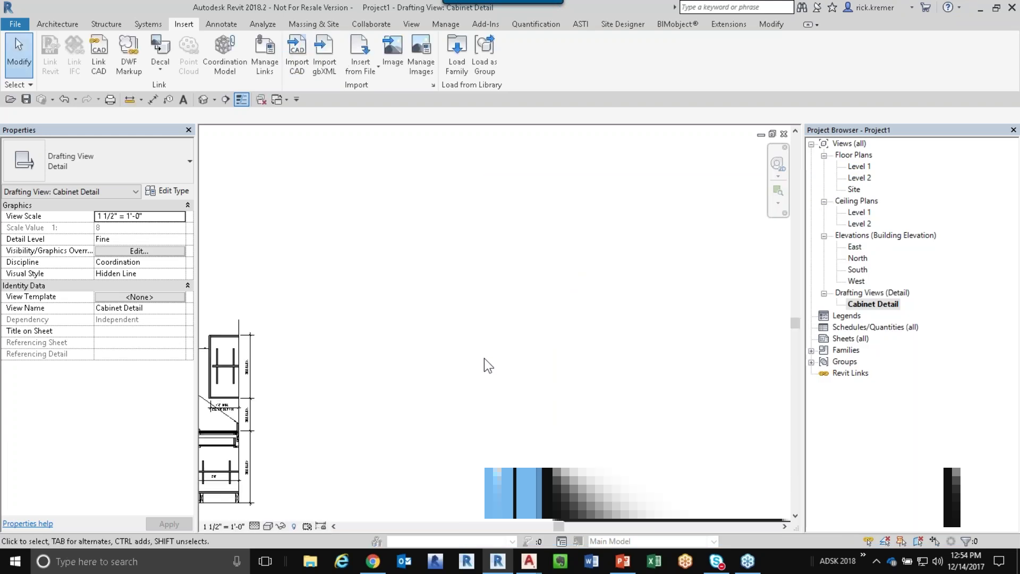
pyautogui.press('z')
pyautogui.press('e')
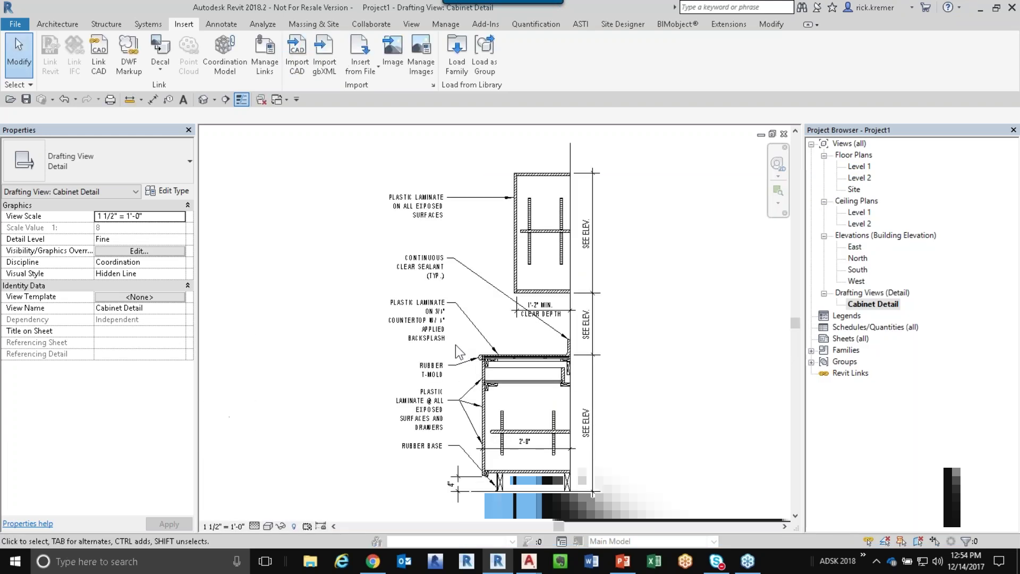
# Step: Inspect the imported CAD symbol and examine the project's detail line styles before exploding it
pyautogui.click(538, 308)
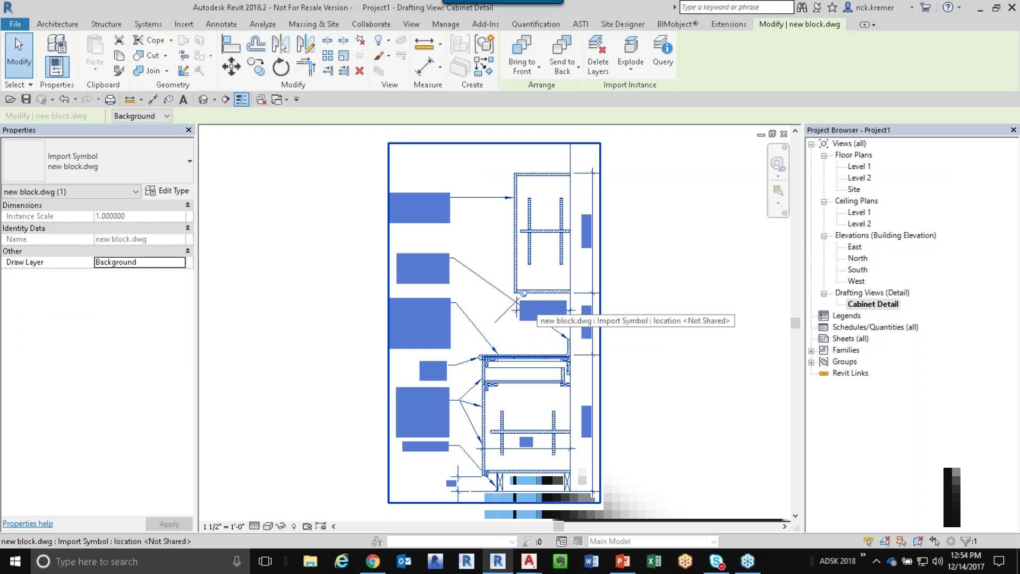
pyautogui.press('Escape')
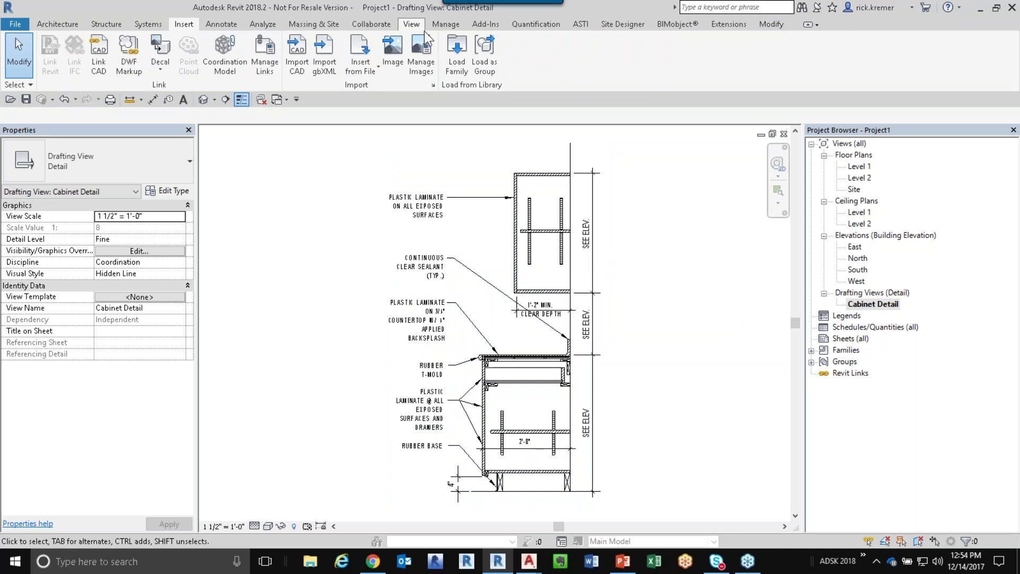
pyautogui.click(221, 25)
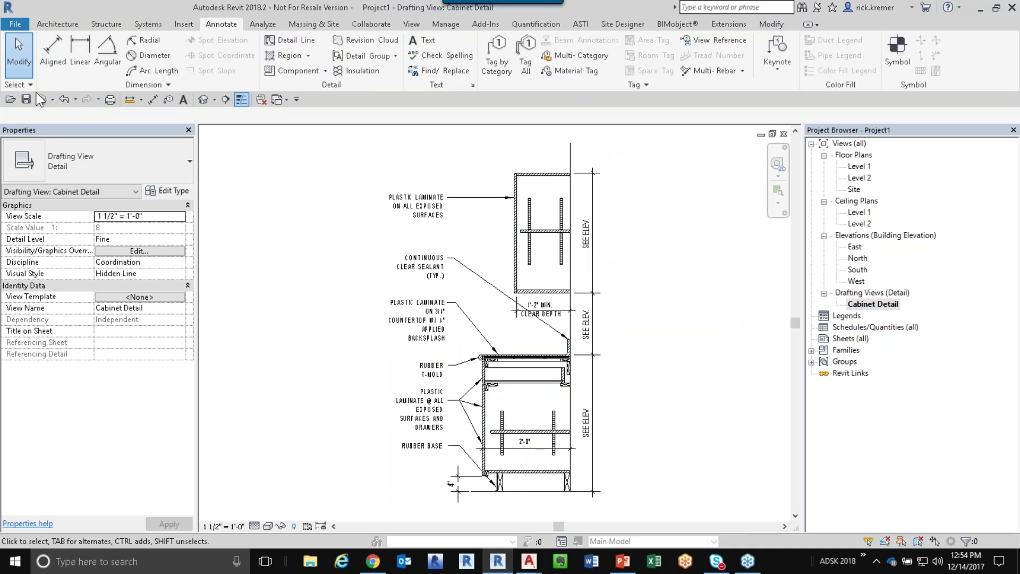
pyautogui.click(296, 41)
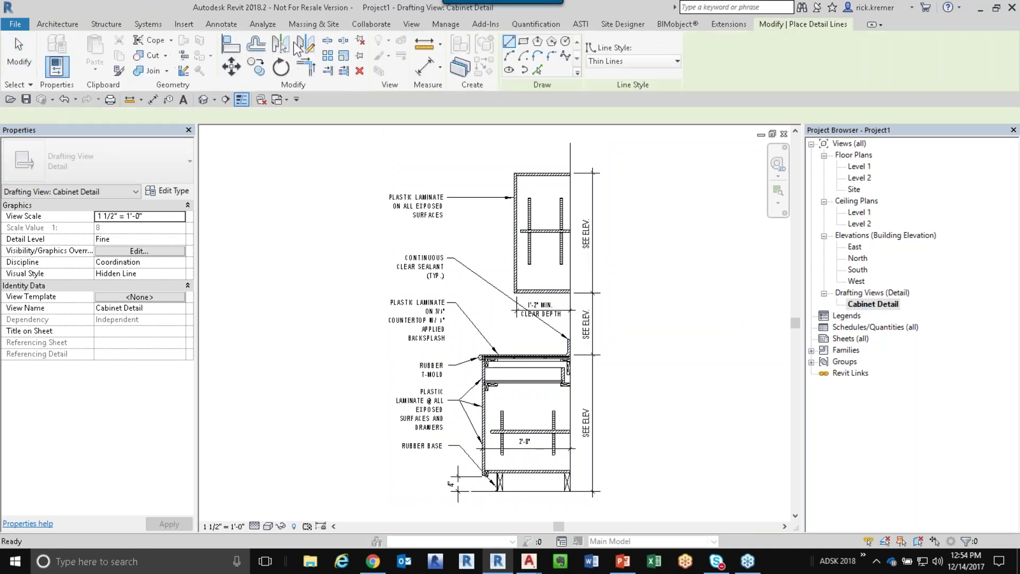
pyautogui.click(632, 62)
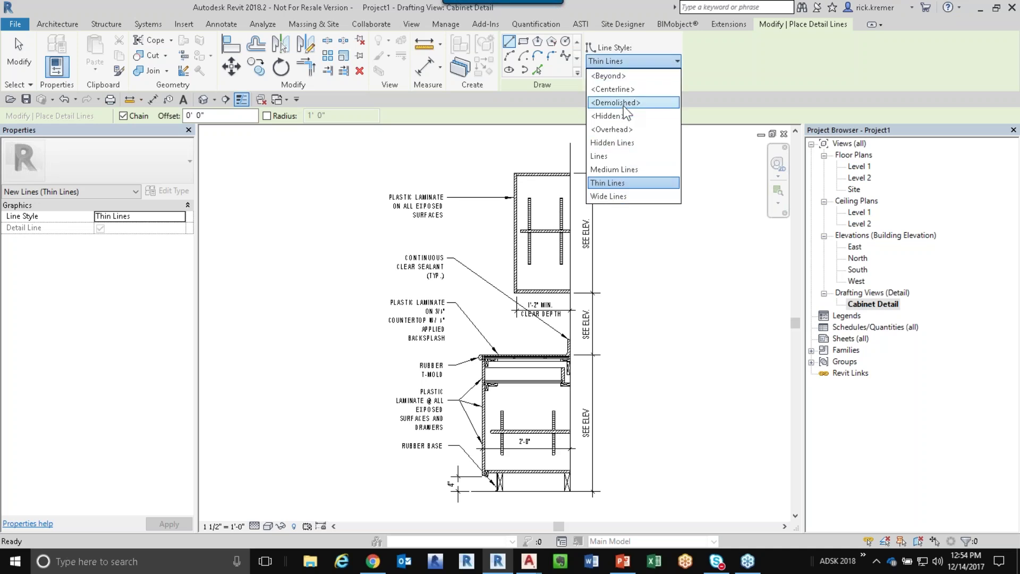
pyautogui.press('Escape')
pyautogui.press('Escape')
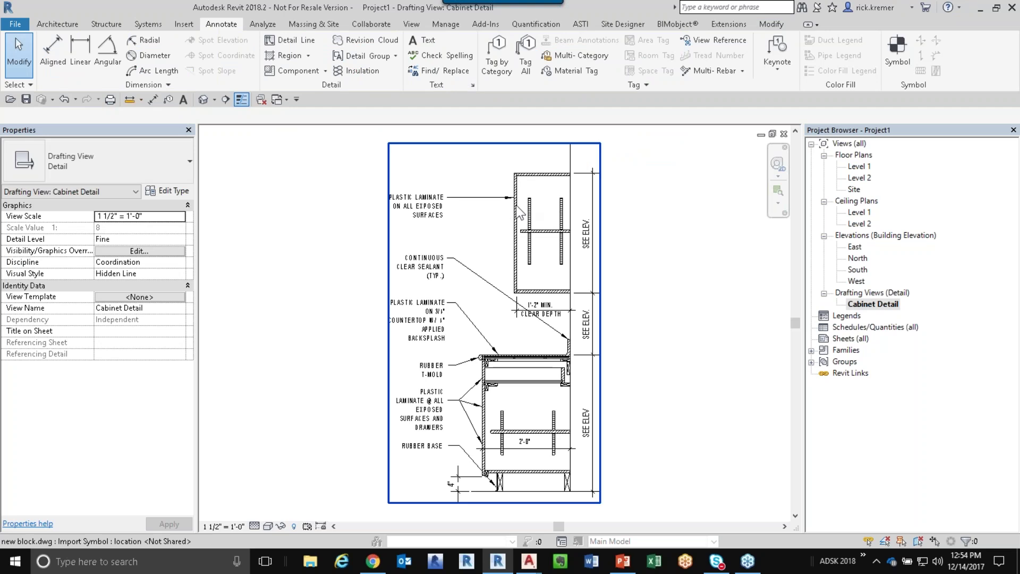
# Step: Partially explode the imported cabinet detail and delete the filled region elements that cannot be drawn
pyautogui.click(516, 205)
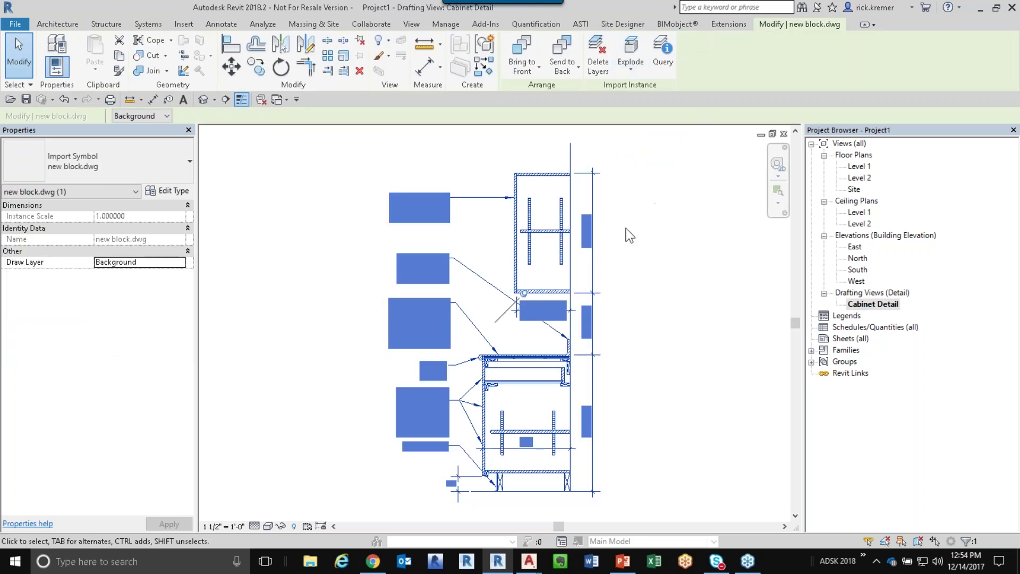
pyautogui.click(631, 76)
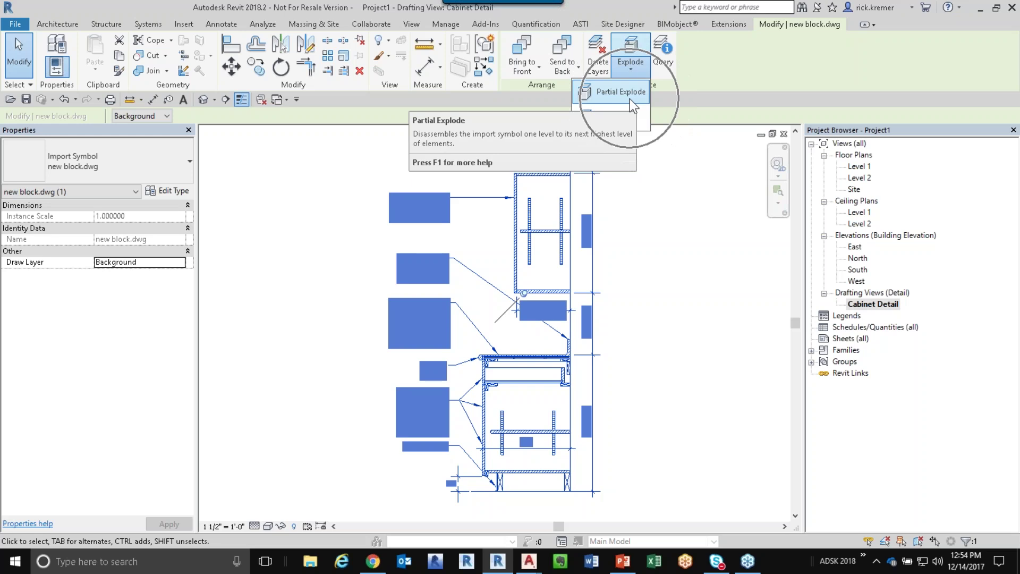
pyautogui.click(630, 99)
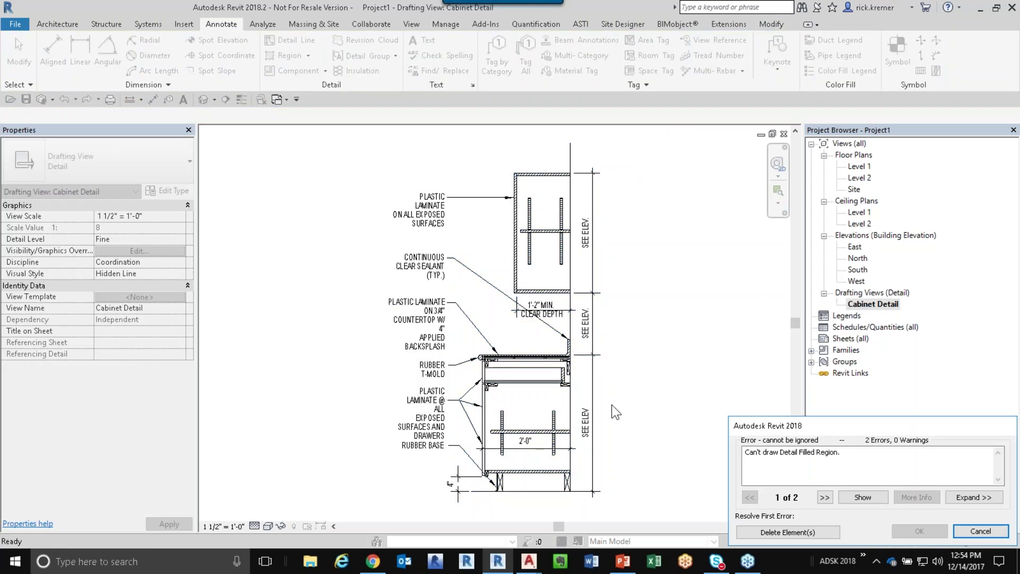
pyautogui.click(792, 533)
# Step: Inspect the plastic laminate text note produced by the explode and the cabinet linework beside it
pyautogui.click(434, 220)
pyautogui.click(432, 213)
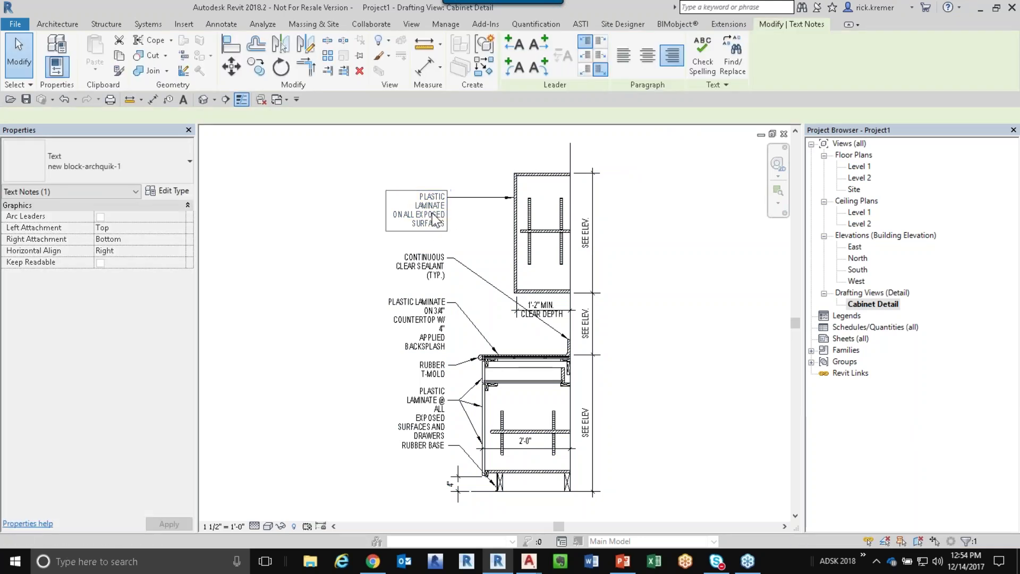
pyautogui.click(489, 200)
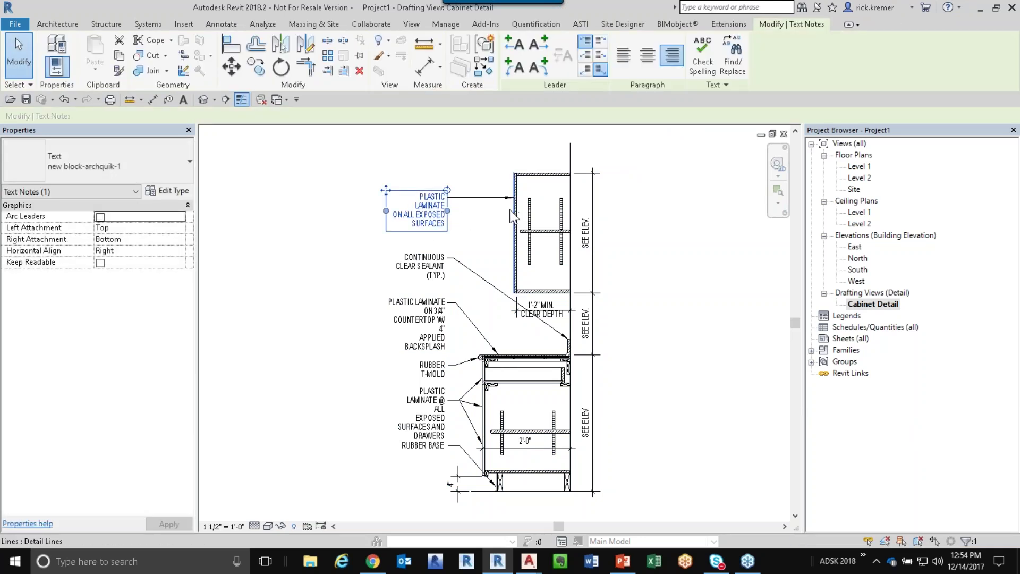
pyautogui.scroll(2, 509, 210)
pyautogui.press('Escape')
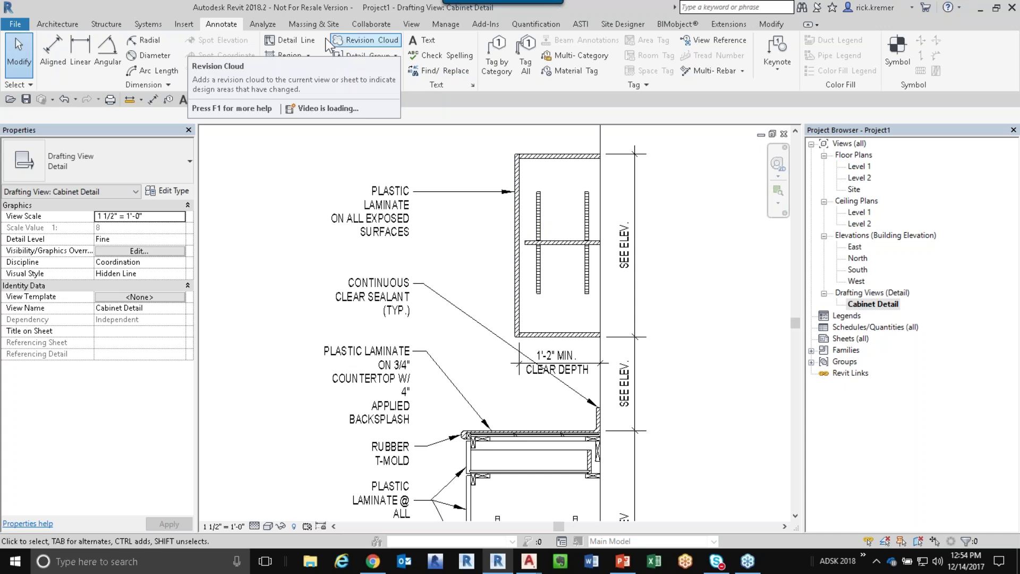
# Step: Examine the full list of detail line styles for those brought in from the CAD layers
pyautogui.click(296, 40)
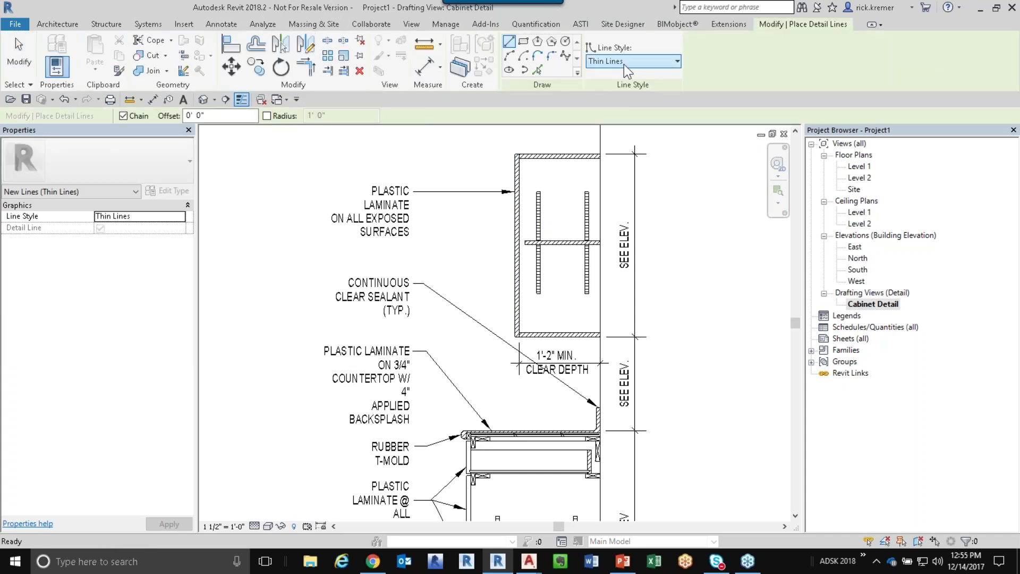
pyautogui.click(625, 63)
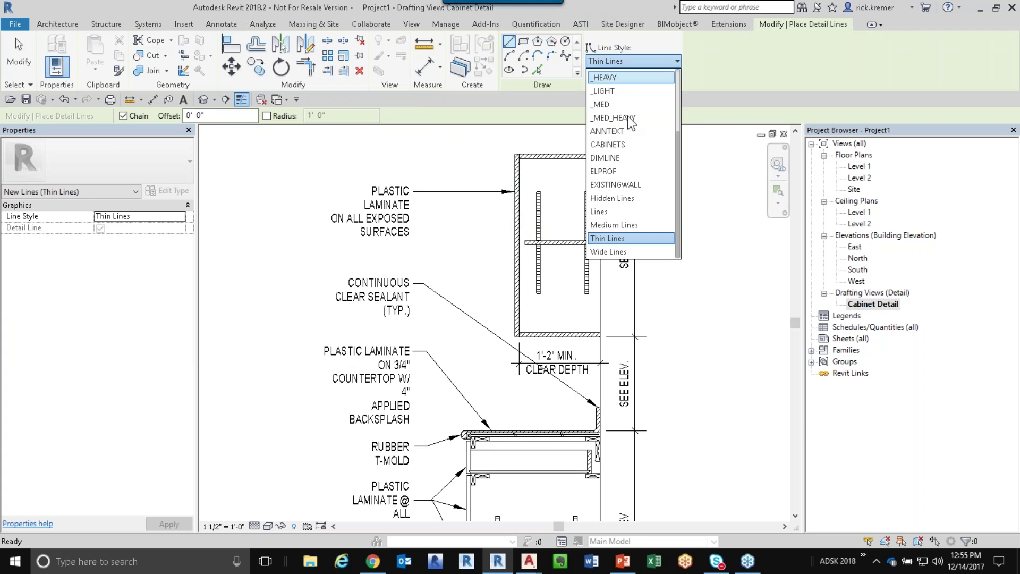
pyautogui.scroll(2, 624, 138)
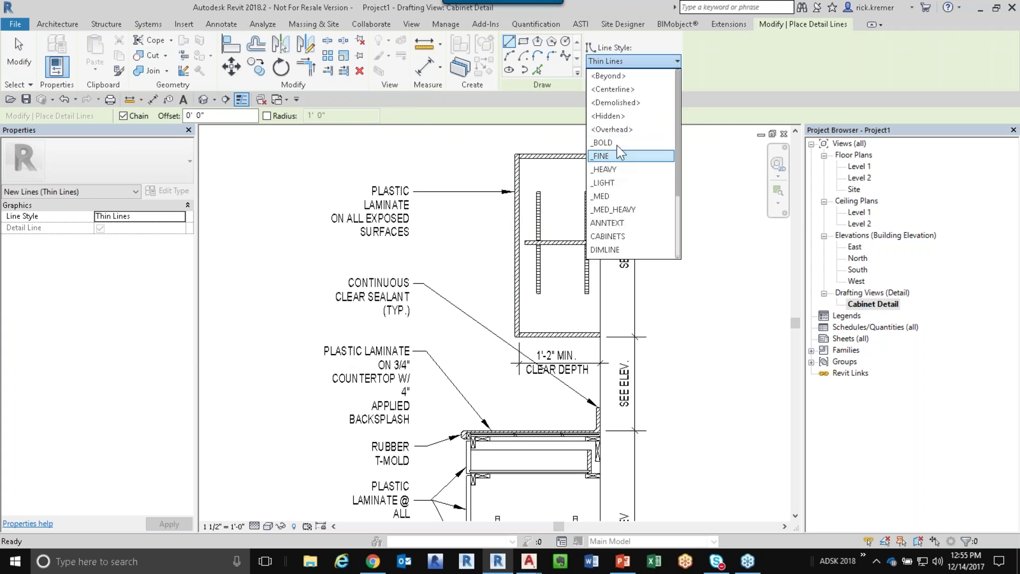
pyautogui.scroll(-2, 617, 154)
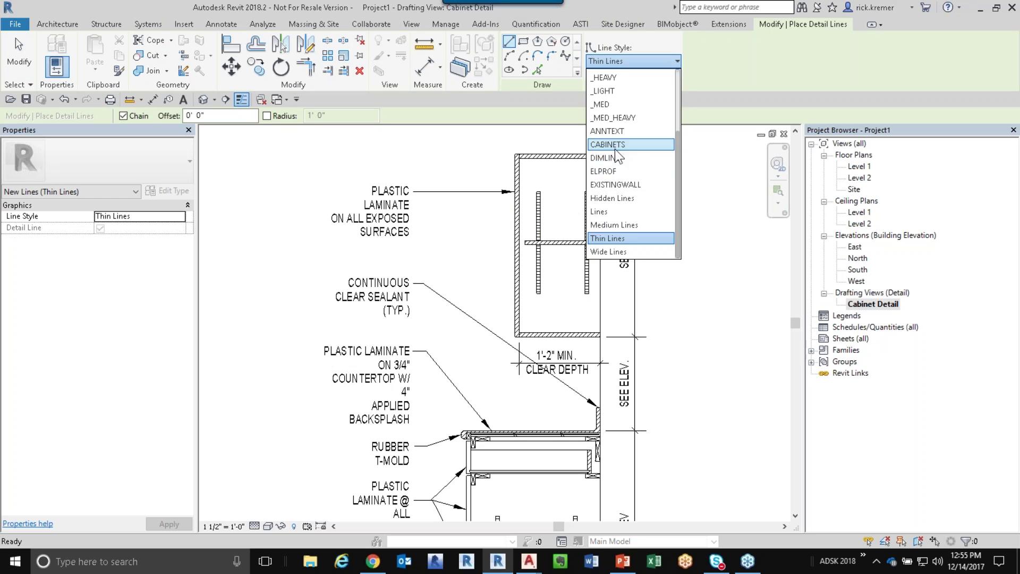
# Step: Review the available text types for those added by the exploded CAD import, without placing any text
pyautogui.click(221, 24)
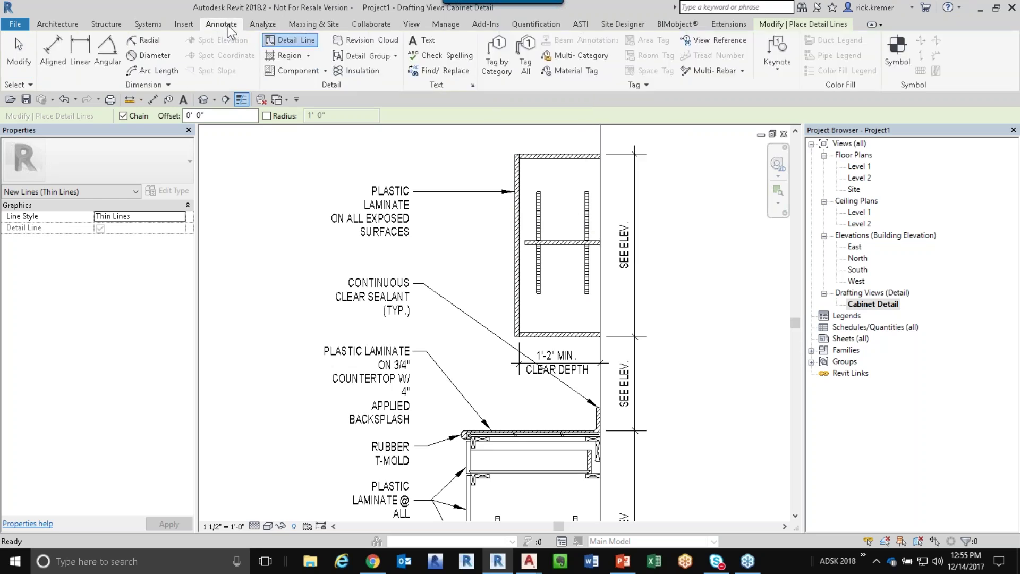
pyautogui.click(426, 40)
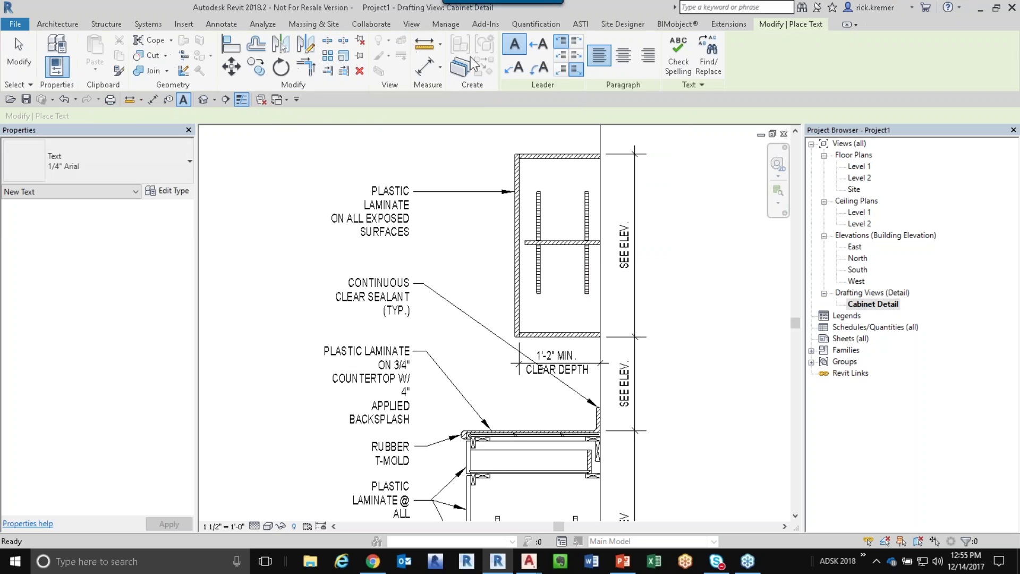
pyautogui.click(189, 162)
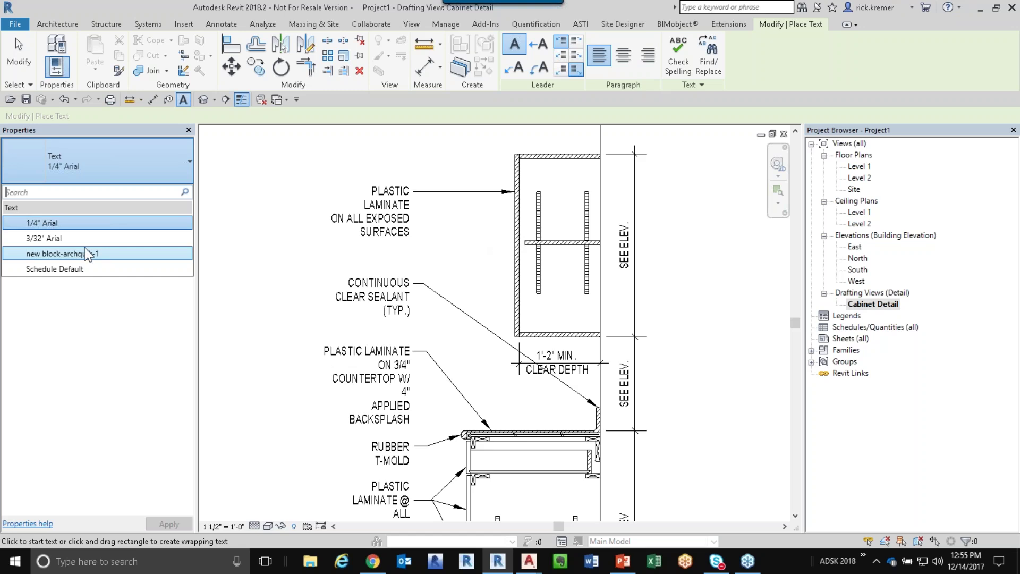
pyautogui.press('Escape')
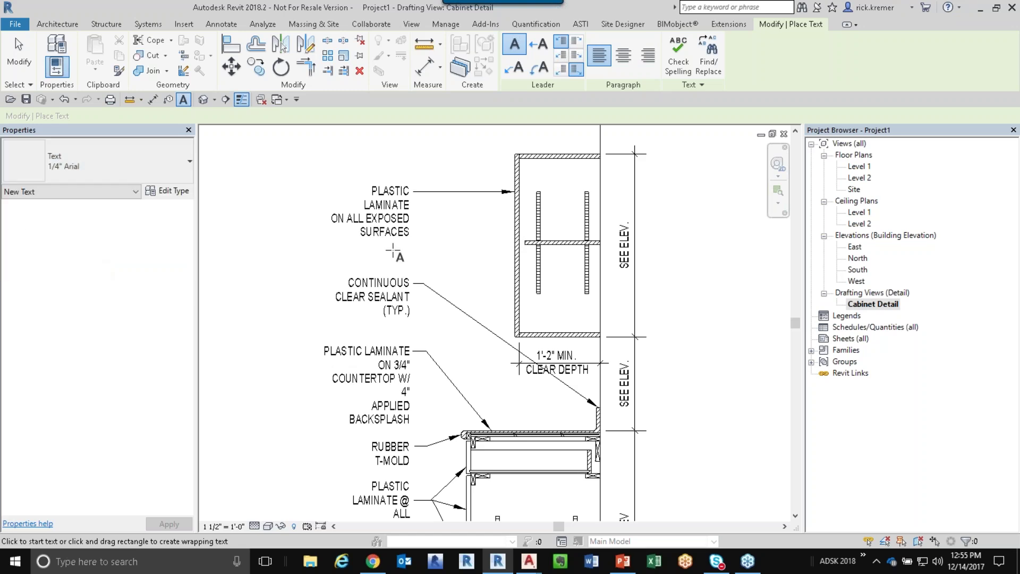
pyautogui.press('Escape')
pyautogui.scroll(-3, 372, 208)
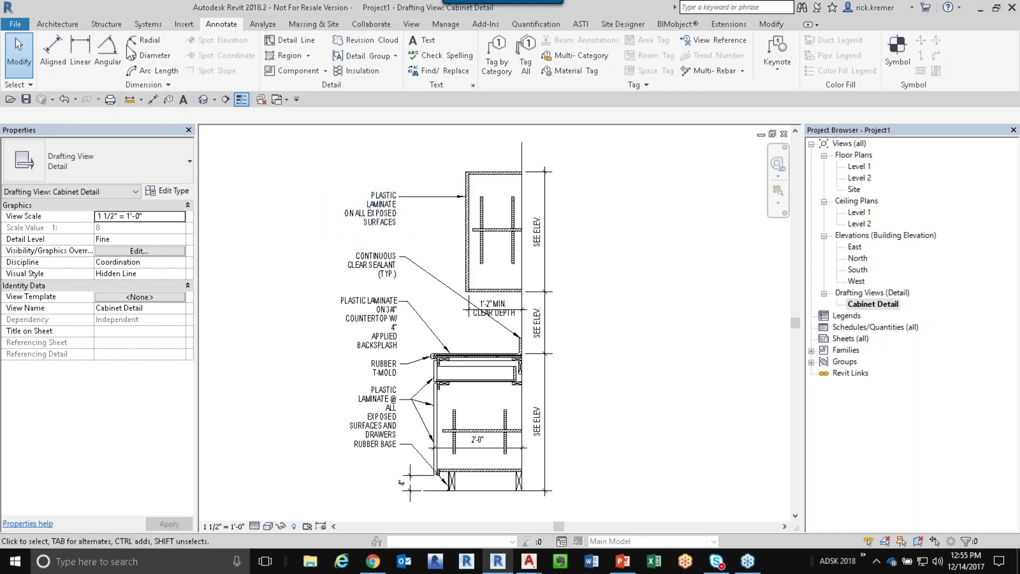
# Step: Draw a long diagonal detail line in the Thin Lines style across the cabinet section
pyautogui.click(290, 40)
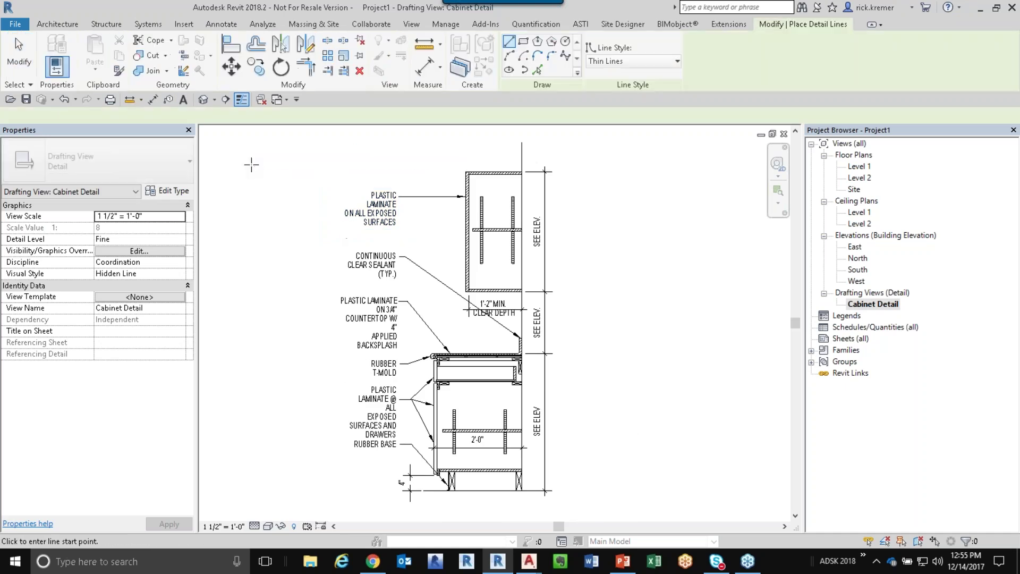
pyautogui.click(251, 165)
pyautogui.click(640, 490)
pyautogui.press('Escape')
pyautogui.click(637, 187)
pyautogui.press('Escape')
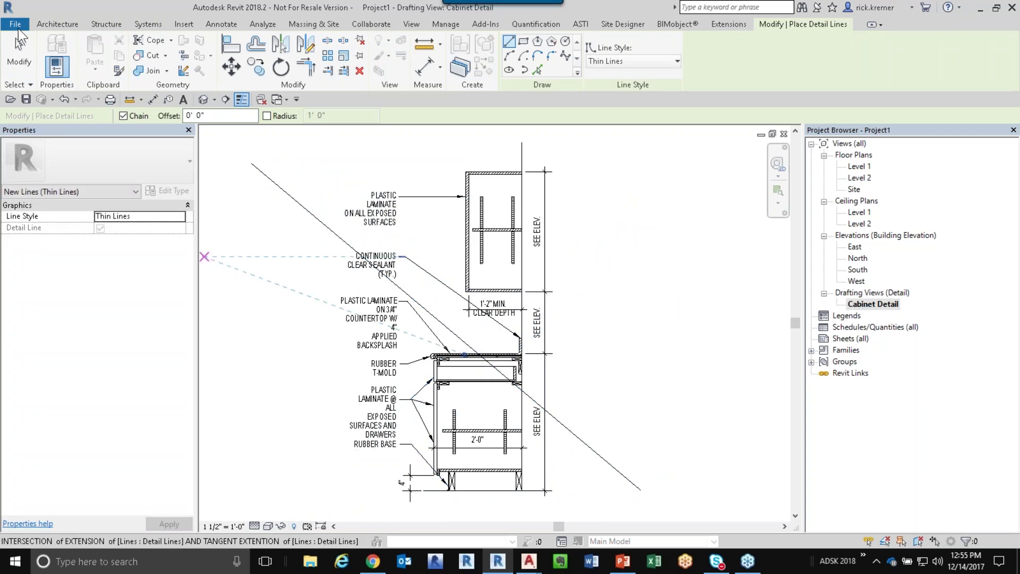
# Step: Close Project1 without saving its changes
pyautogui.click(18, 29)
pyautogui.click(56, 497)
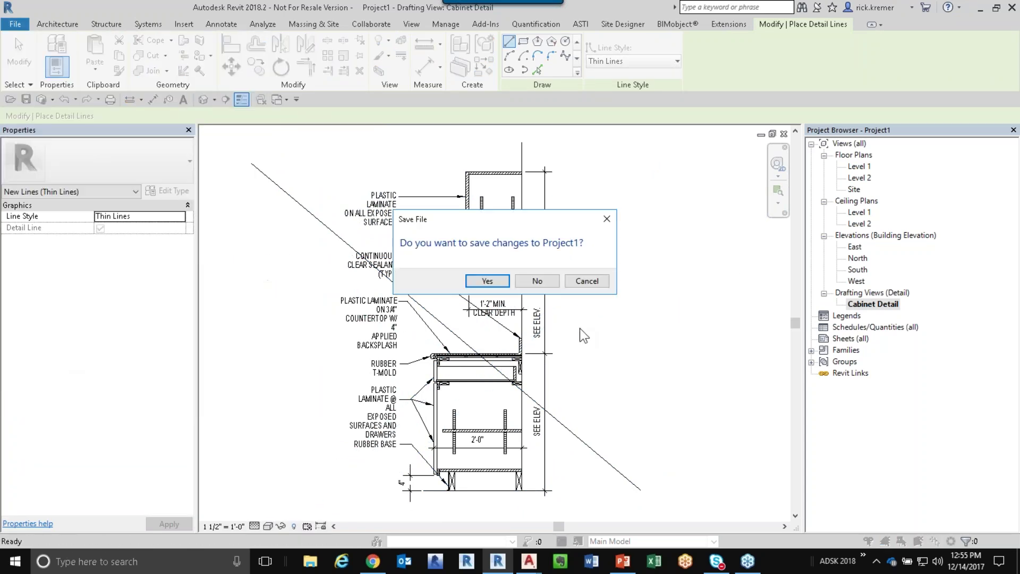
pyautogui.click(538, 280)
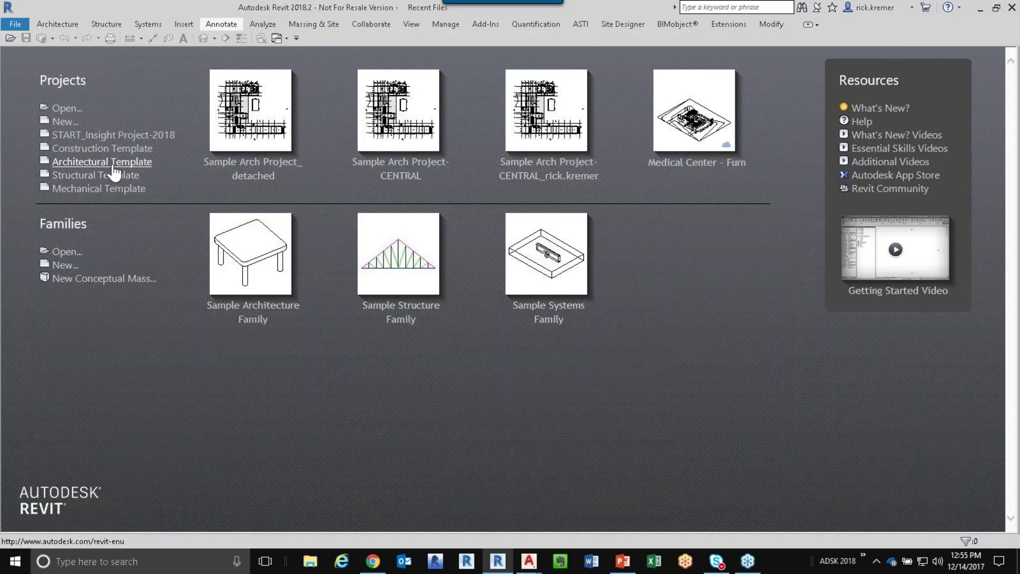
# Step: Create a new project from the Architectural Template and add a drafting view named Cabinet Detail at 1 1/2" = 1'-0"
pyautogui.click(114, 165)
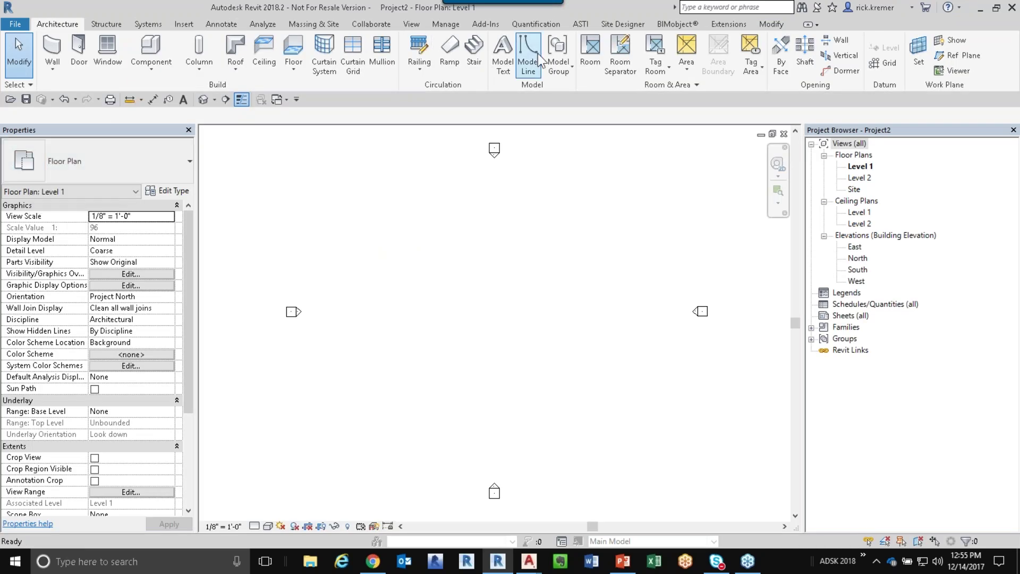
pyautogui.click(411, 24)
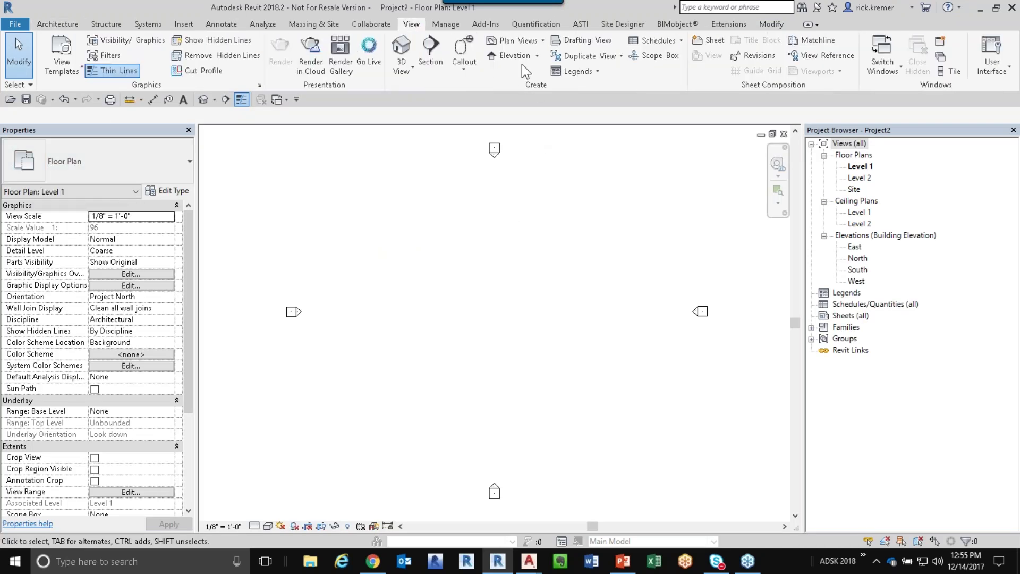
pyautogui.click(569, 40)
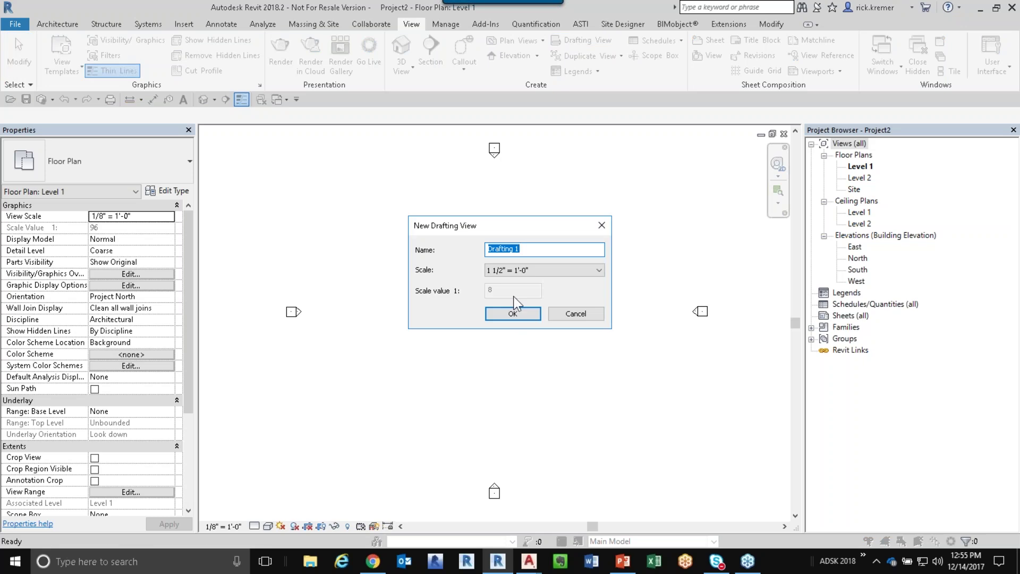
pyautogui.write('Cabinet Detail')
pyautogui.click(519, 317)
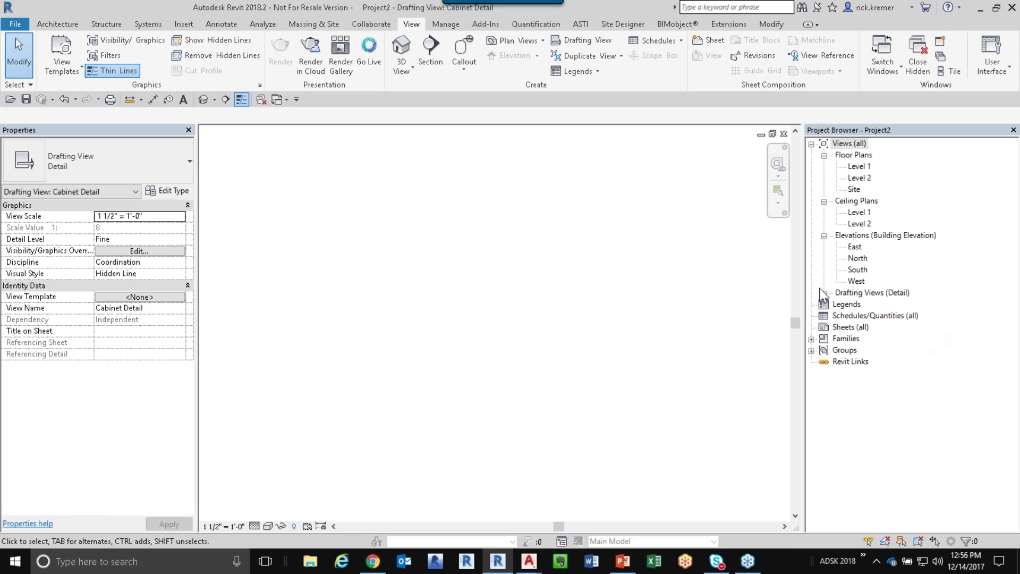
# Step: Link new block.dwg into the Cabinet Detail drafting view in black and white, positioned origin to origin
pyautogui.click(824, 294)
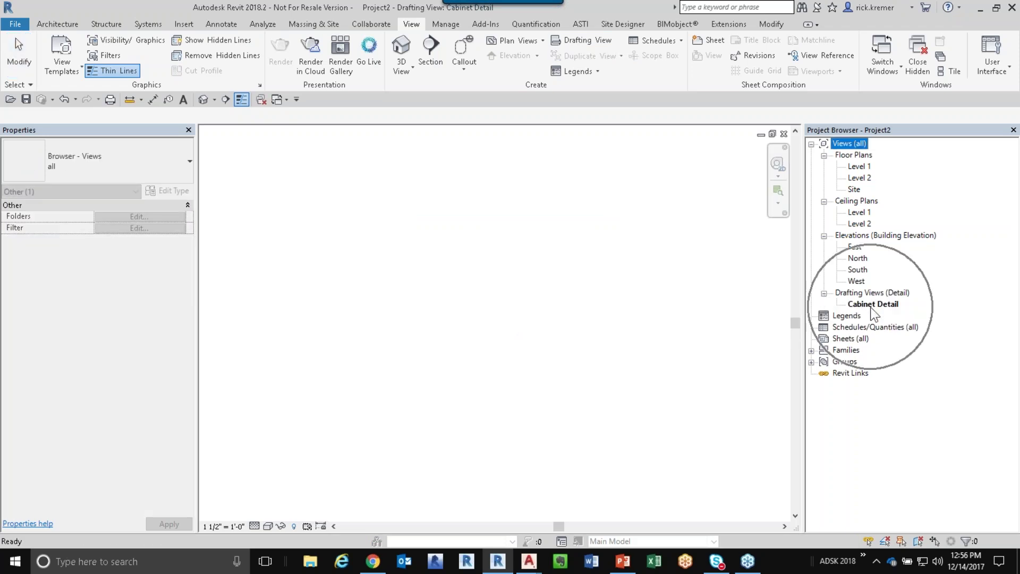
pyautogui.click(184, 24)
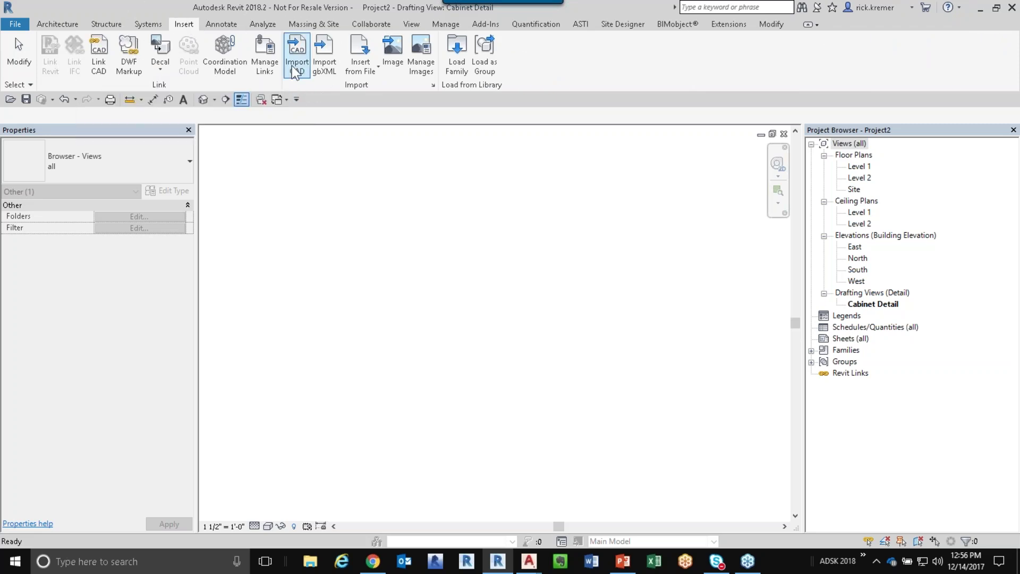
pyautogui.click(97, 56)
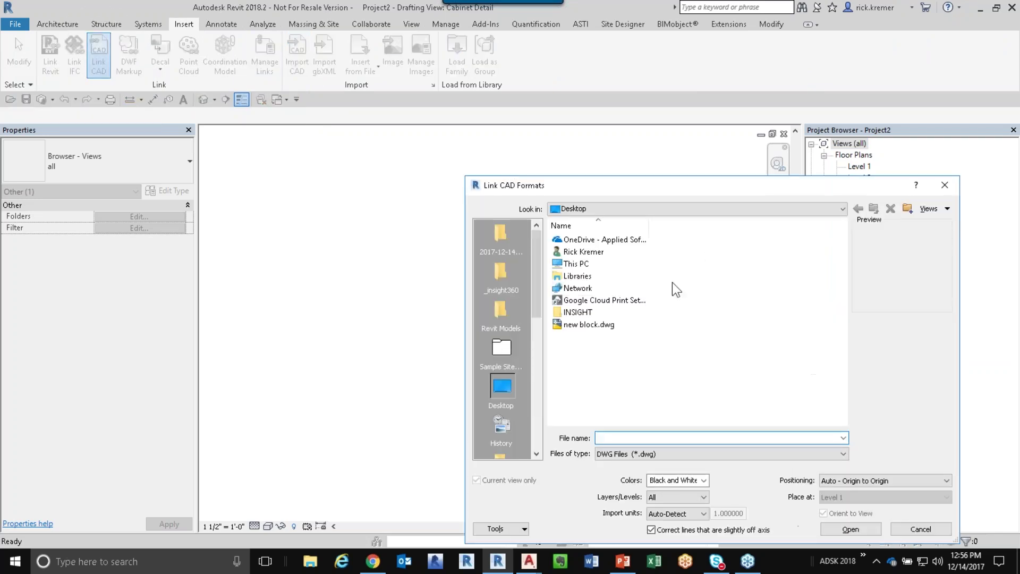
pyautogui.click(585, 325)
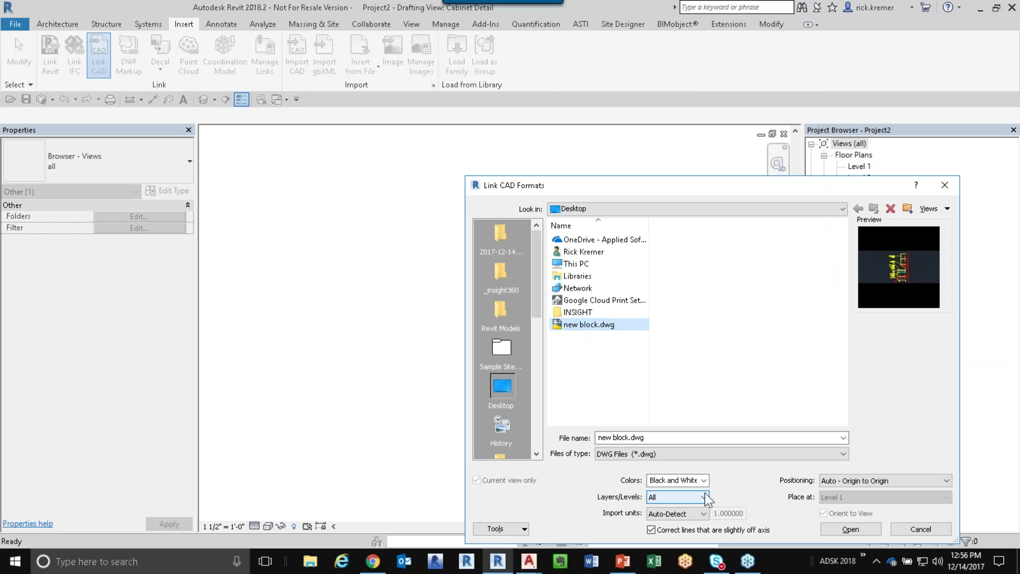
pyautogui.click(851, 528)
# Step: Examine the linked cabinet drawing, checking its linework, notes and dimensions up close
pyautogui.scroll(-2, 471, 314)
pyautogui.moveTo(311, 392); pyautogui.dragTo(565, 307, button='middle')
pyautogui.click(583, 340)
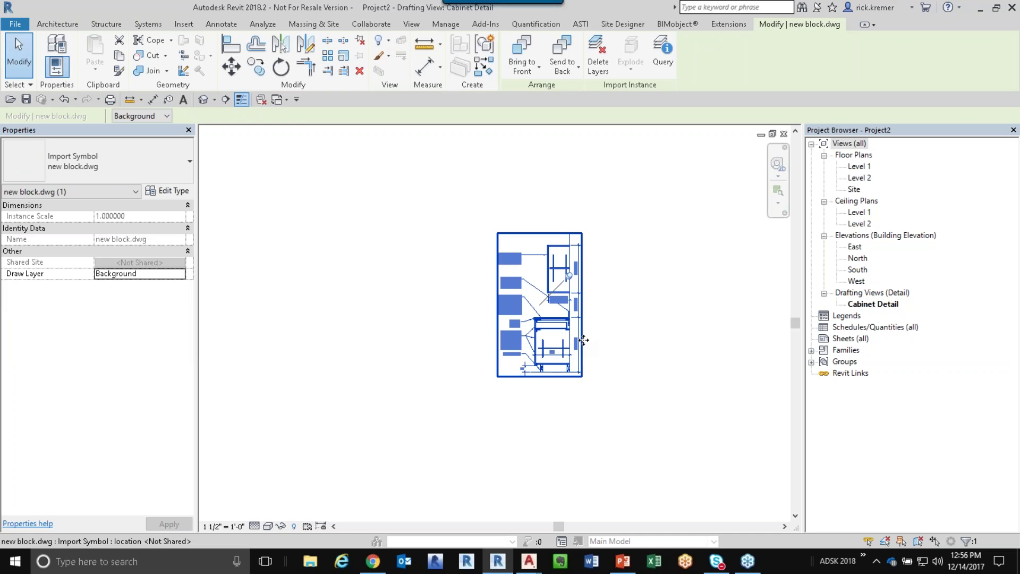
pyautogui.press('Escape')
pyautogui.scroll(2, 564, 267)
pyautogui.moveTo(672, 305); pyautogui.dragTo(607, 267, button='middle')
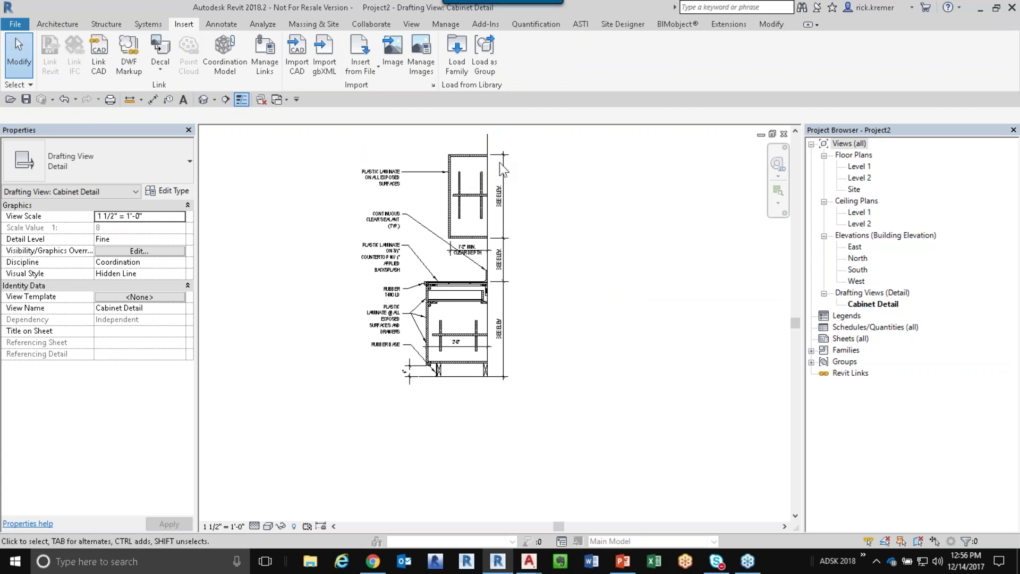
pyautogui.moveTo(563, 193); pyautogui.dragTo(594, 246, button='middle')
pyautogui.scroll(2, 521, 319)
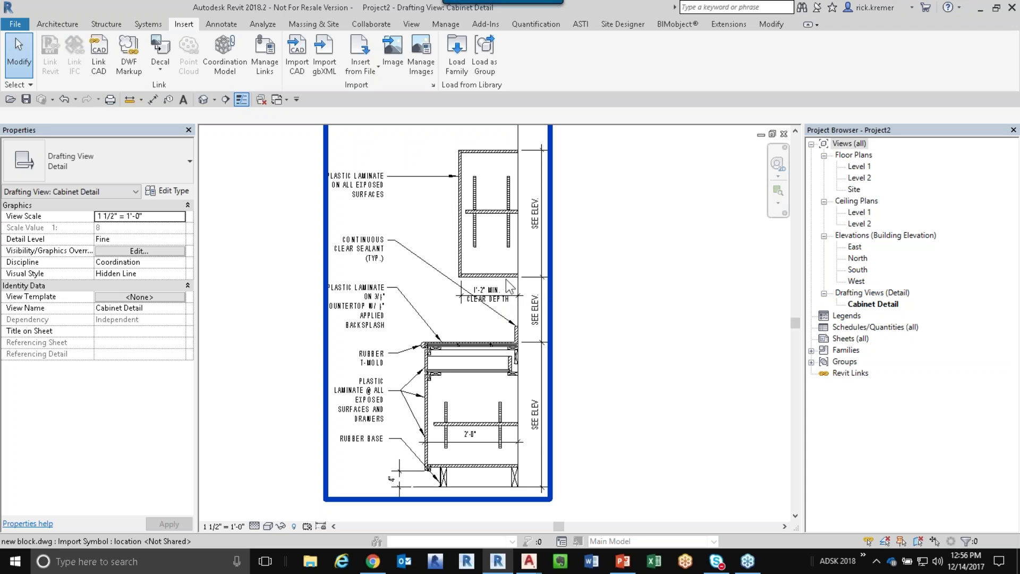
pyautogui.moveTo(539, 251); pyautogui.dragTo(585, 311)
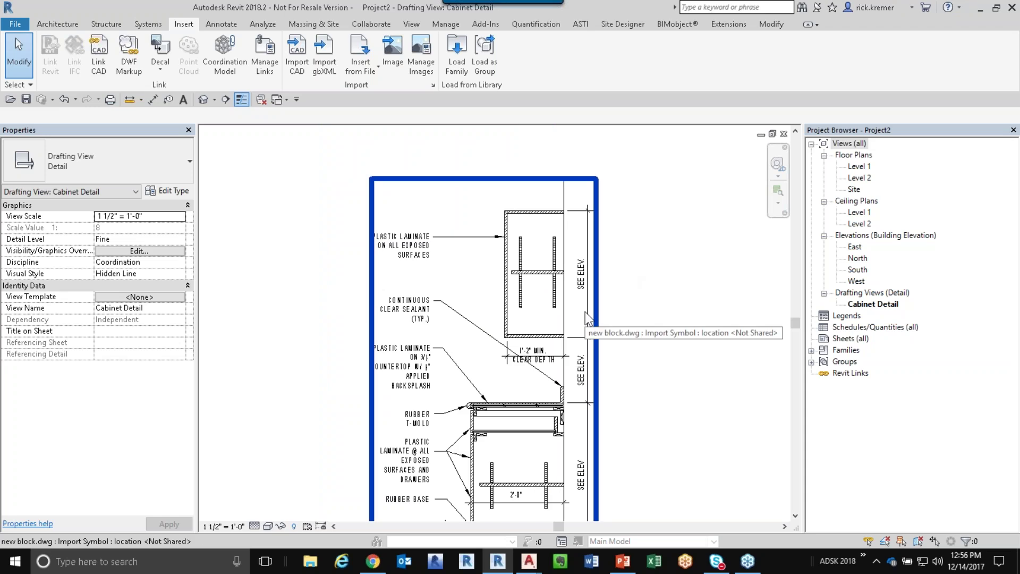
pyautogui.press('Escape')
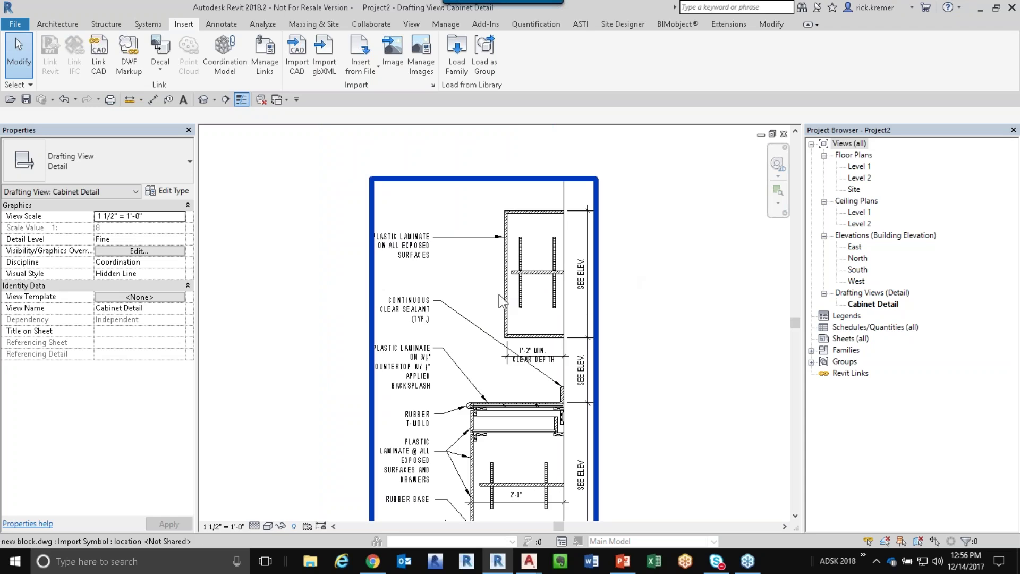
pyautogui.scroll(4, 521, 302)
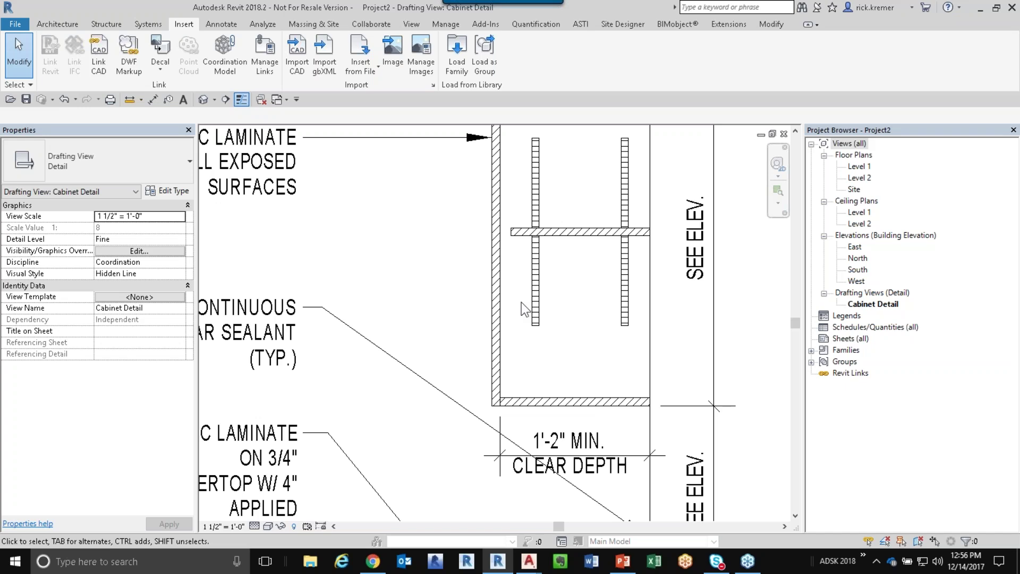
# Step: Override the linked drawing's graphics by element in this view, enabling halftone and setting the projection line color to Red
pyautogui.click(505, 298)
pyautogui.scroll(-3, 515, 302)
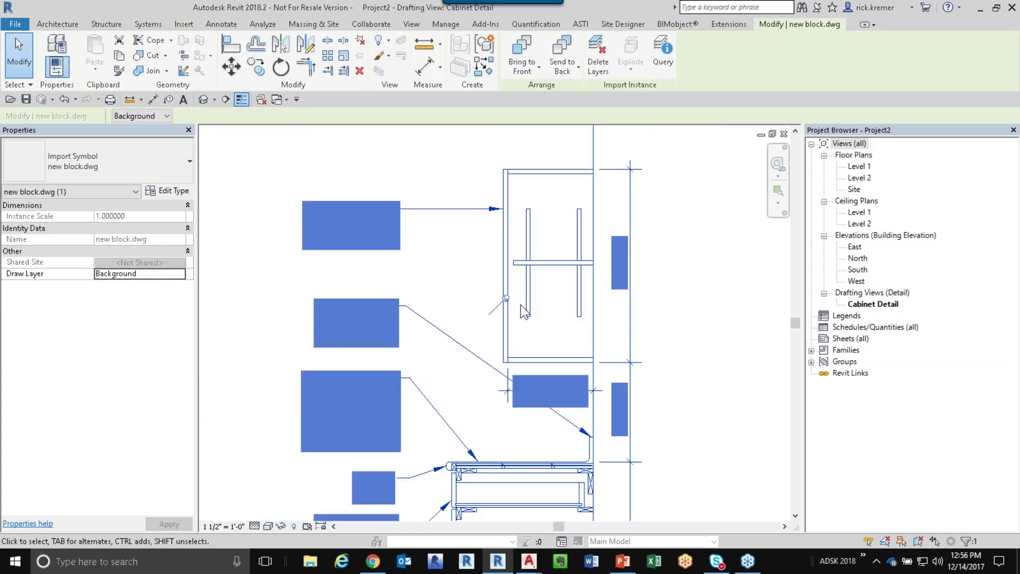
pyautogui.rightClick(521, 303)
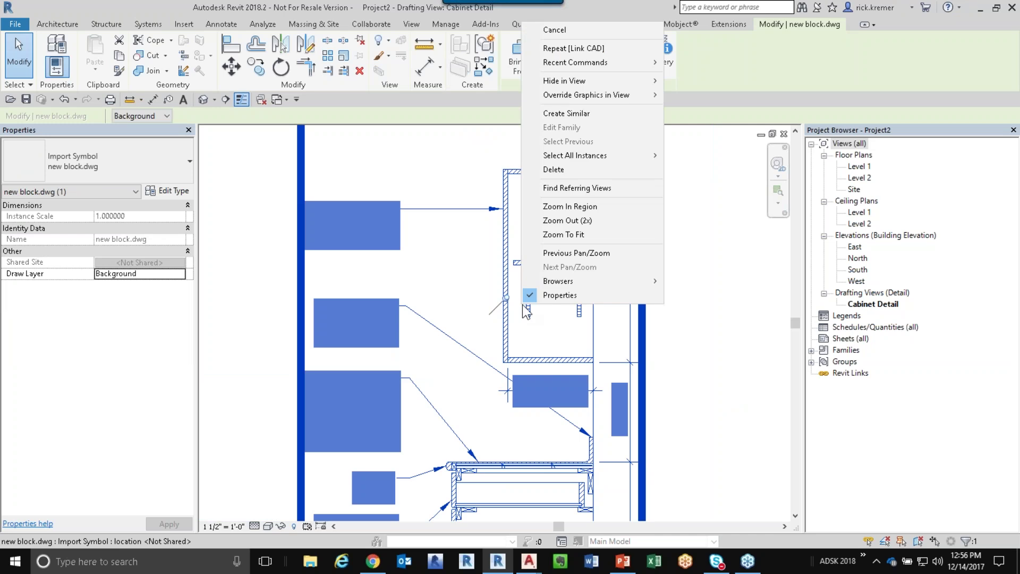
pyautogui.moveTo(586, 98)
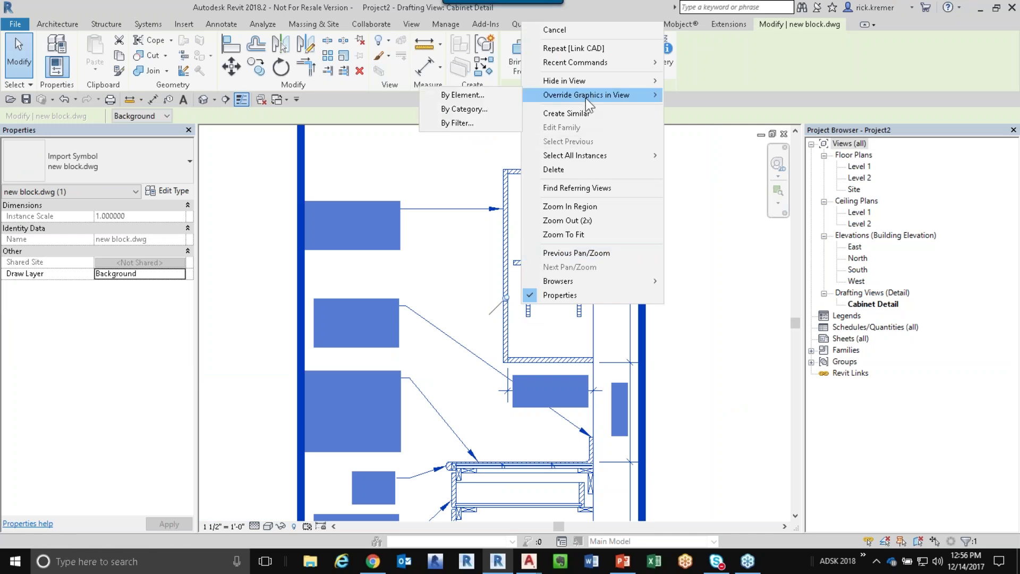
pyautogui.click(477, 95)
pyautogui.click(560, 252)
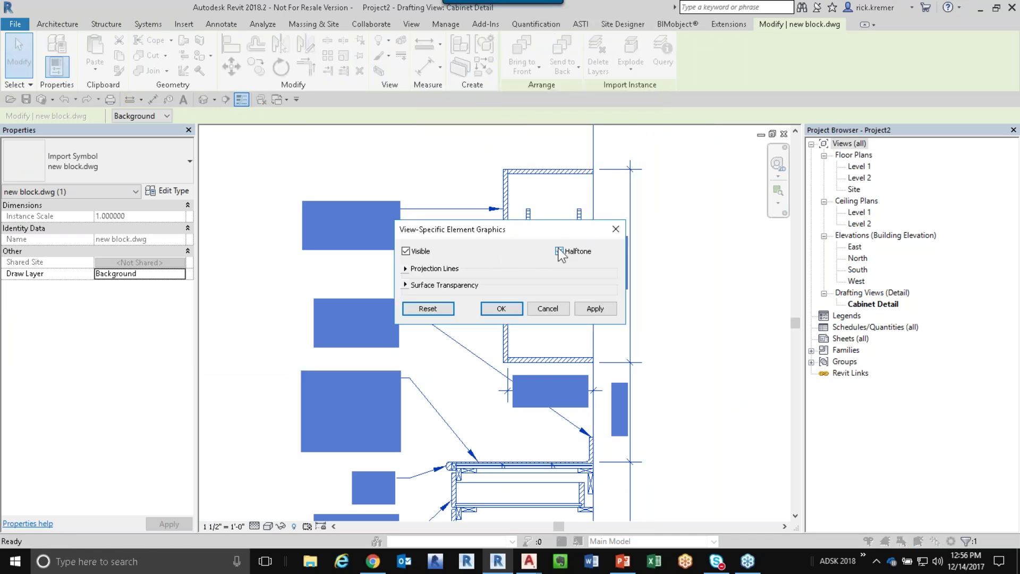
pyautogui.click(407, 269)
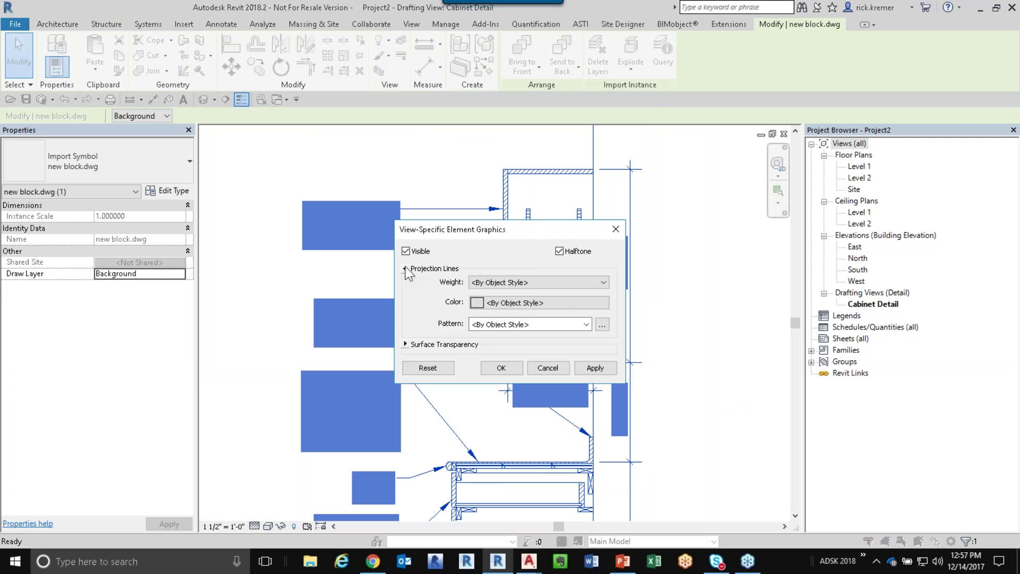
pyautogui.click(515, 303)
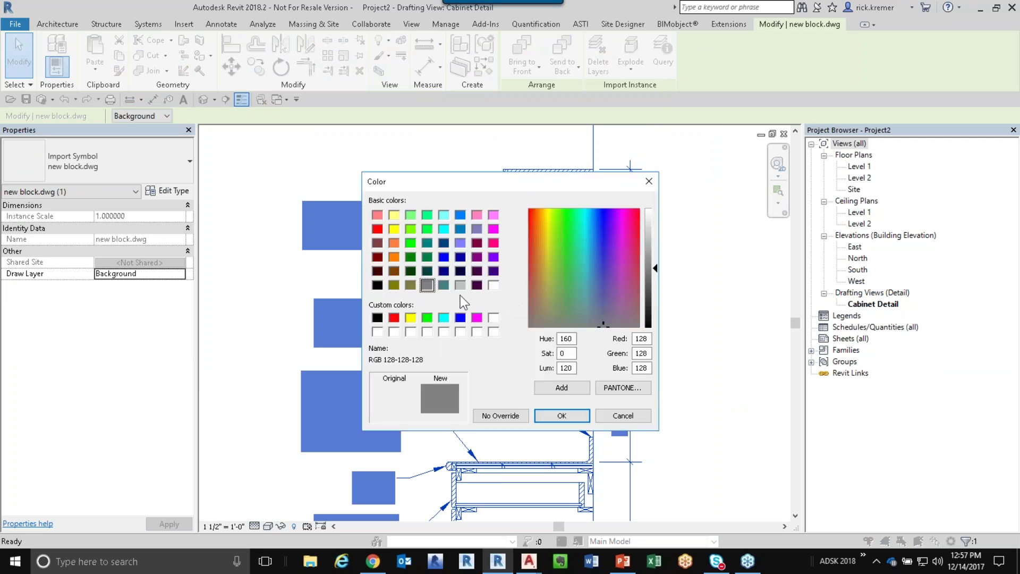
pyautogui.click(394, 317)
pyautogui.click(564, 415)
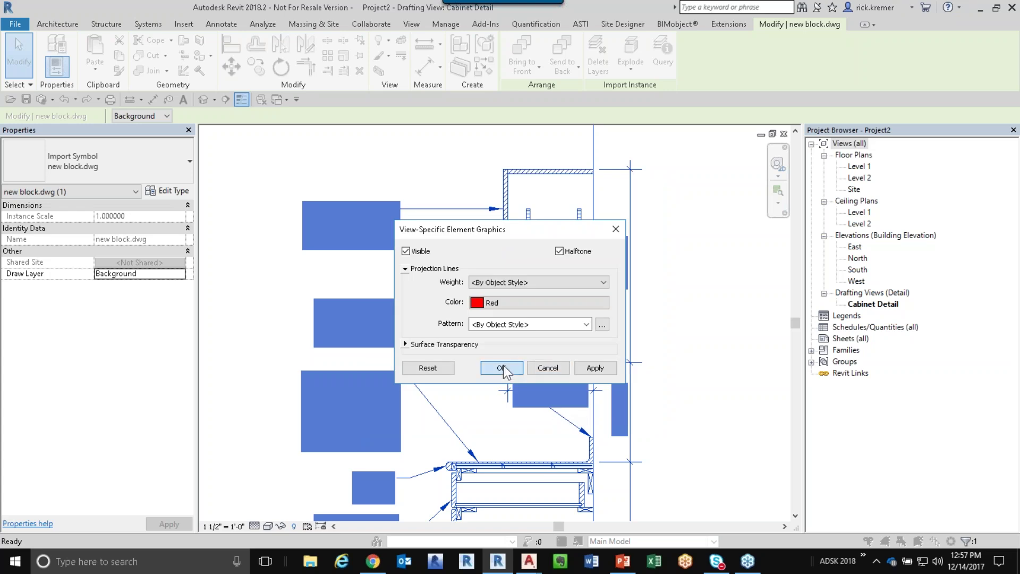
pyautogui.click(566, 369)
pyautogui.click(693, 357)
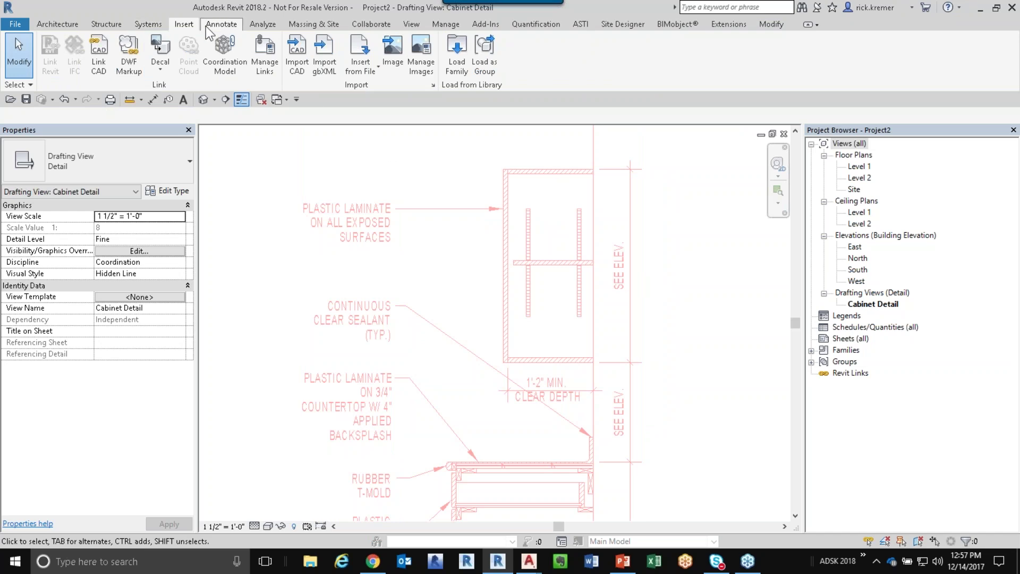
# Step: Trace the upper cabinet's top panel and outer side panel with Medium Lines detail lines picked from the linked drawing
pyautogui.click(219, 26)
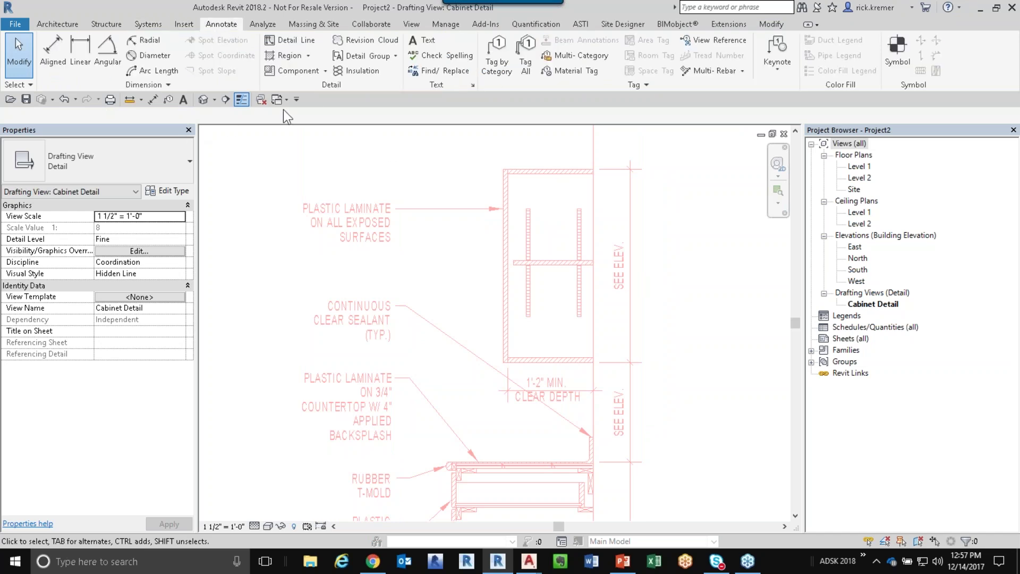
pyautogui.click(298, 40)
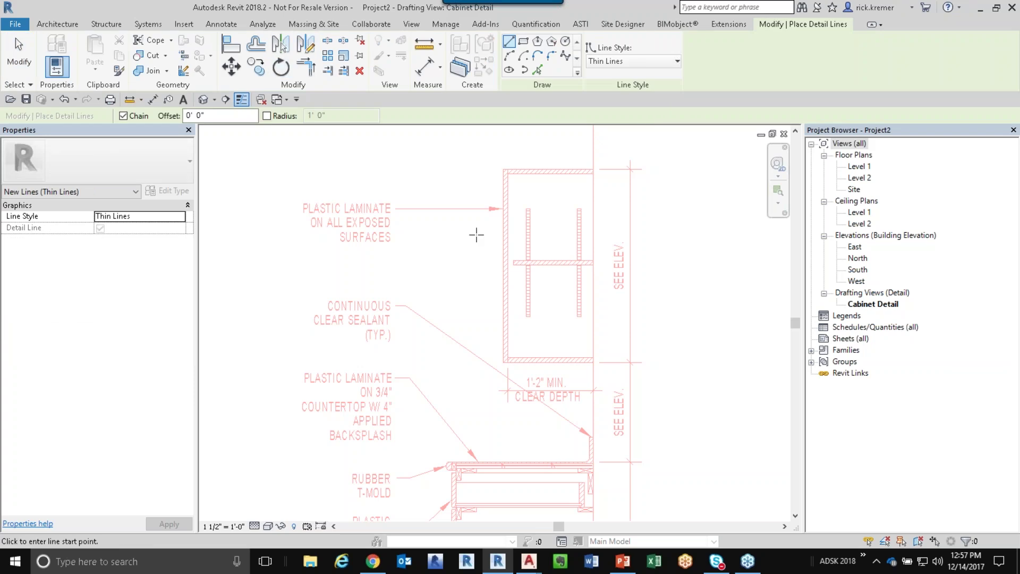
pyautogui.click(643, 61)
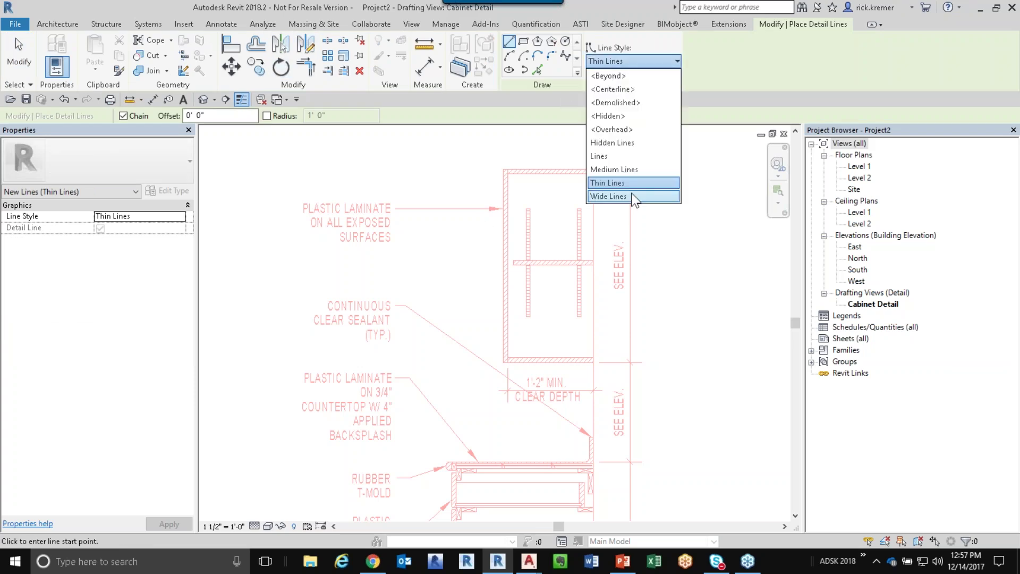
pyautogui.click(624, 170)
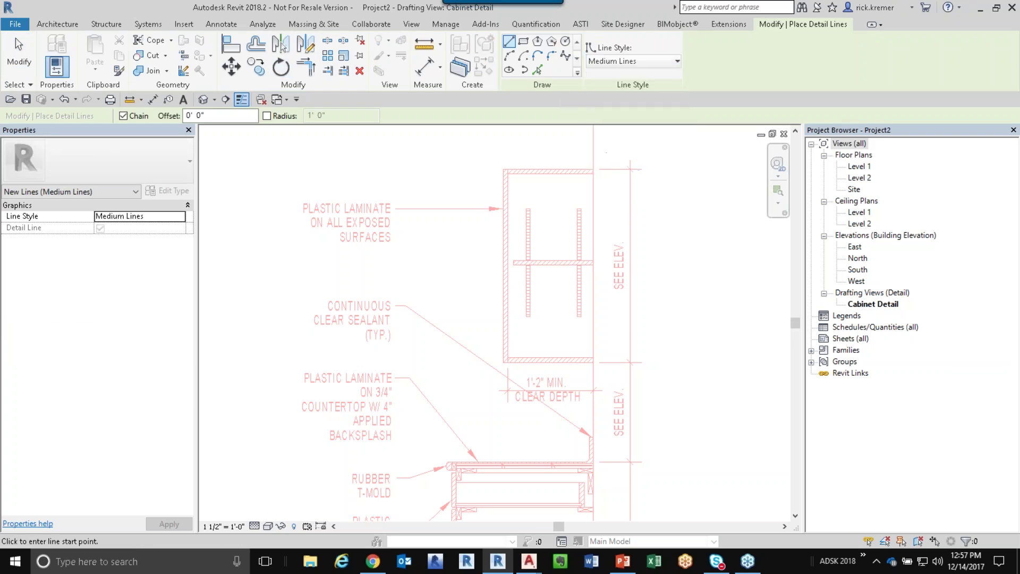
pyautogui.click(538, 70)
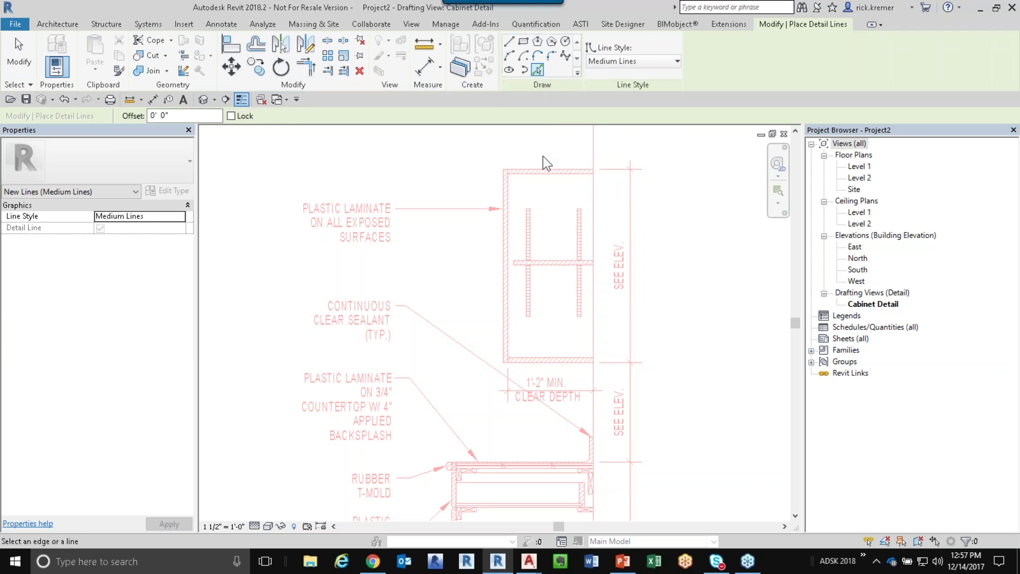
pyautogui.scroll(4, 538, 170)
pyautogui.click(544, 155)
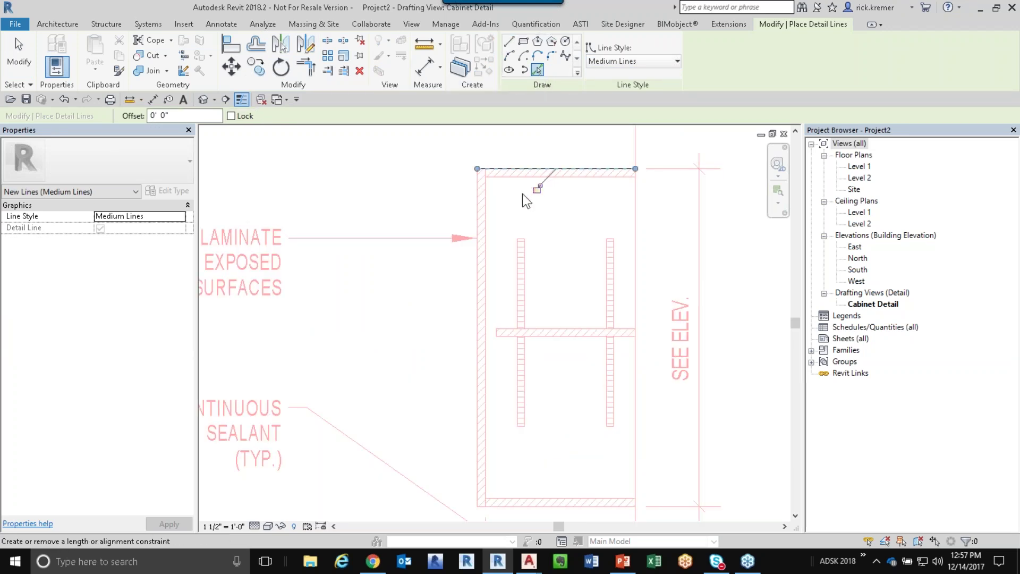
pyautogui.click(489, 169)
pyautogui.press('Escape')
pyautogui.click(463, 206)
pyautogui.click(450, 223)
# Step: Trace the sides and top ends of both vertical shelf supports above the upper cabinet's shelf in Medium Lines
pyautogui.click(522, 321)
pyautogui.scroll(2, 531, 305)
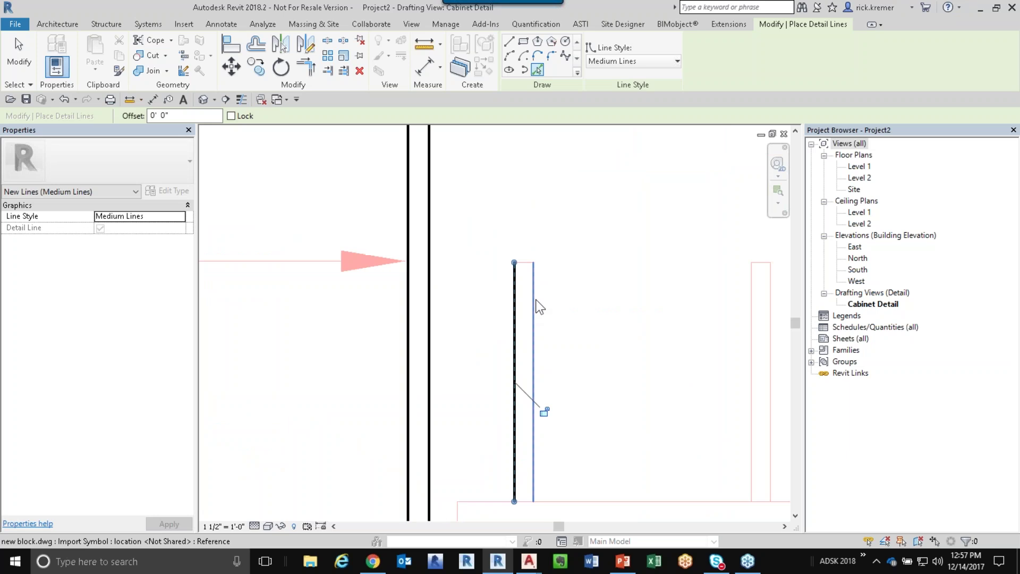
pyautogui.click(536, 299)
pyautogui.scroll(-2, 559, 272)
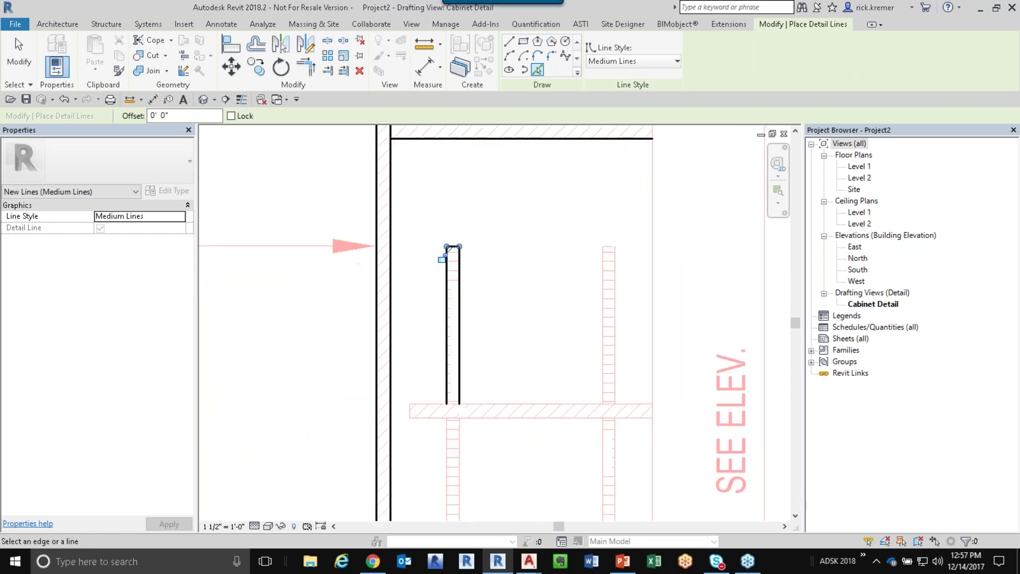
pyautogui.click(604, 280)
pyautogui.scroll(2, 611, 246)
pyautogui.click(611, 247)
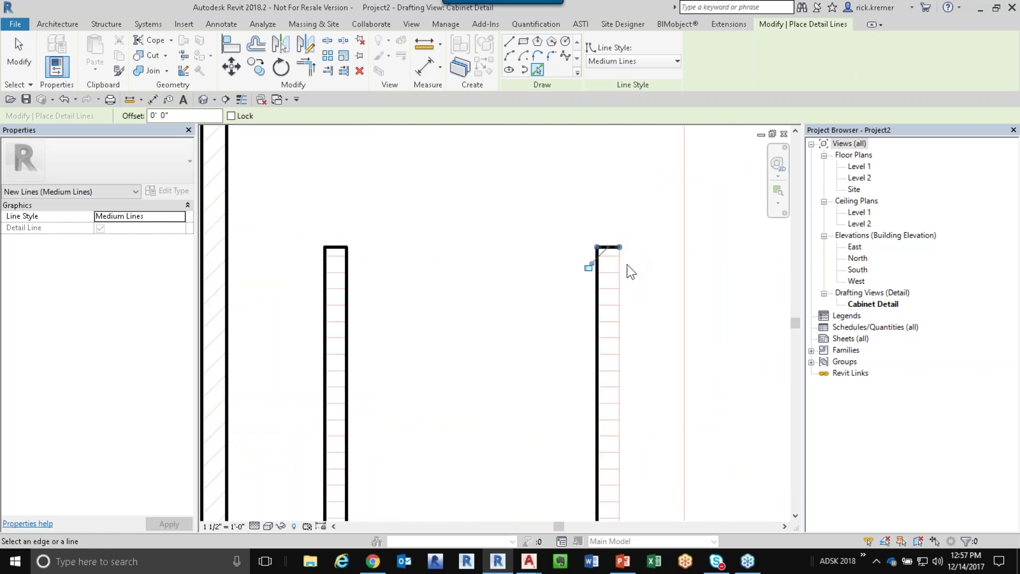
pyautogui.click(626, 272)
# Step: Trace the upper cabinet shelf's upper edge, free end and underside with picked Medium Lines detail lines
pyautogui.scroll(-2, 616, 319)
pyautogui.moveTo(487, 379); pyautogui.dragTo(535, 288, button='middle')
pyautogui.click(527, 332)
pyautogui.scroll(2, 425, 353)
pyautogui.click(408, 340)
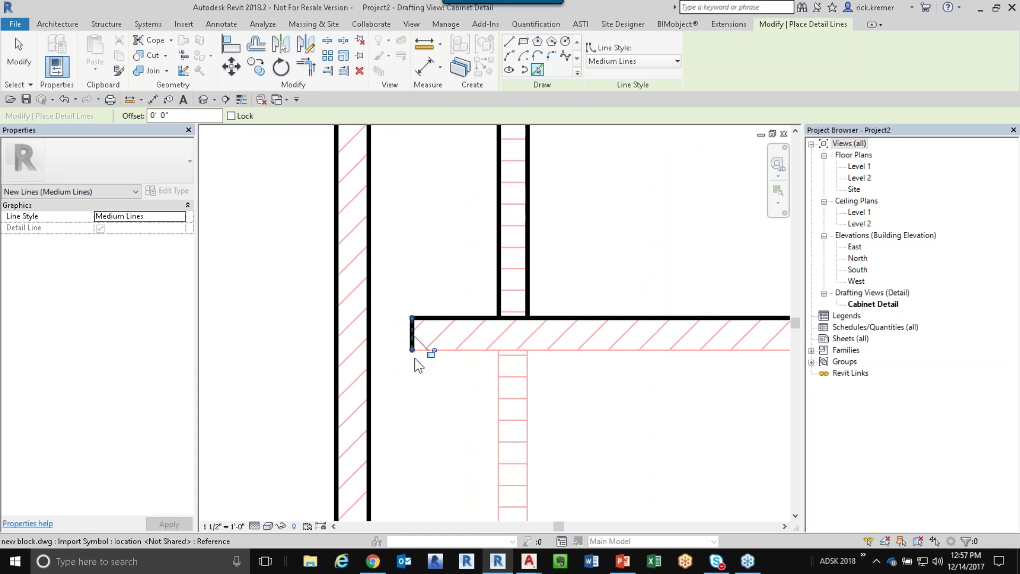
pyautogui.click(446, 355)
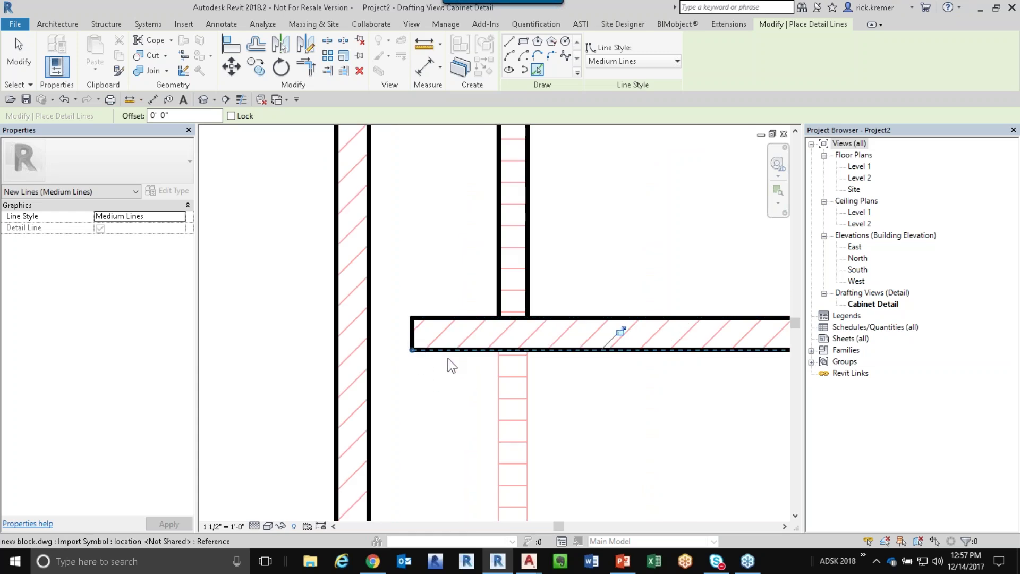
# Step: Trace the two vertical shelf supports below the upper cabinet's shelf, including their lower ends, in Medium Lines
pyautogui.click(494, 375)
pyautogui.click(525, 377)
pyautogui.scroll(-2, 526, 378)
pyautogui.moveTo(719, 420); pyautogui.dragTo(444, 313, button='middle')
pyautogui.click(541, 318)
pyautogui.click(561, 316)
pyautogui.scroll(-2, 515, 347)
pyautogui.scroll(3, 445, 314)
pyautogui.click(420, 286)
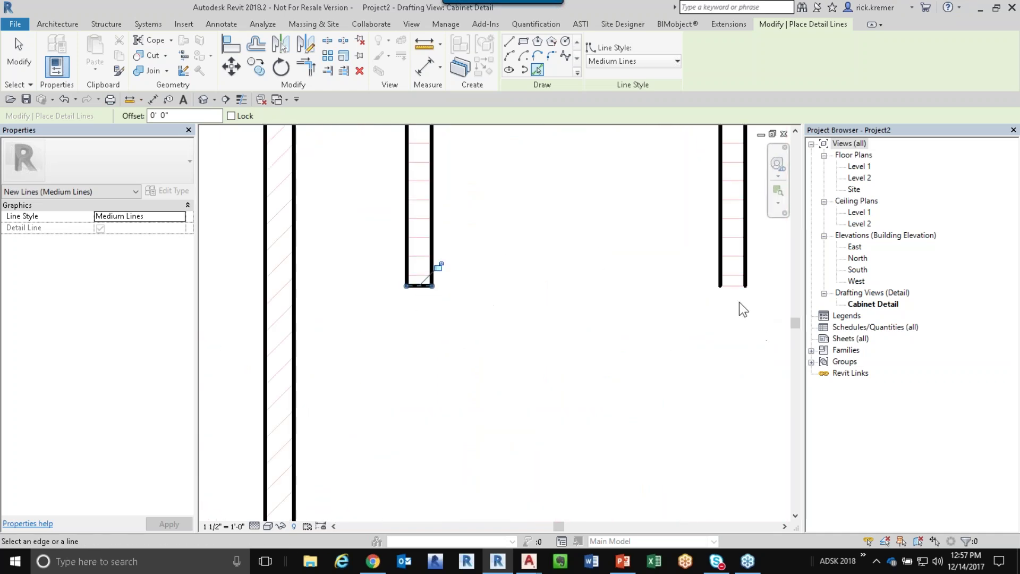
# Step: Trace the edges of the upper cabinet's bottom panel with picked Medium Lines detail lines
pyautogui.scroll(-3, 658, 343)
pyautogui.moveTo(658, 343); pyautogui.dragTo(560, 274, button='middle')
pyautogui.click(560, 275)
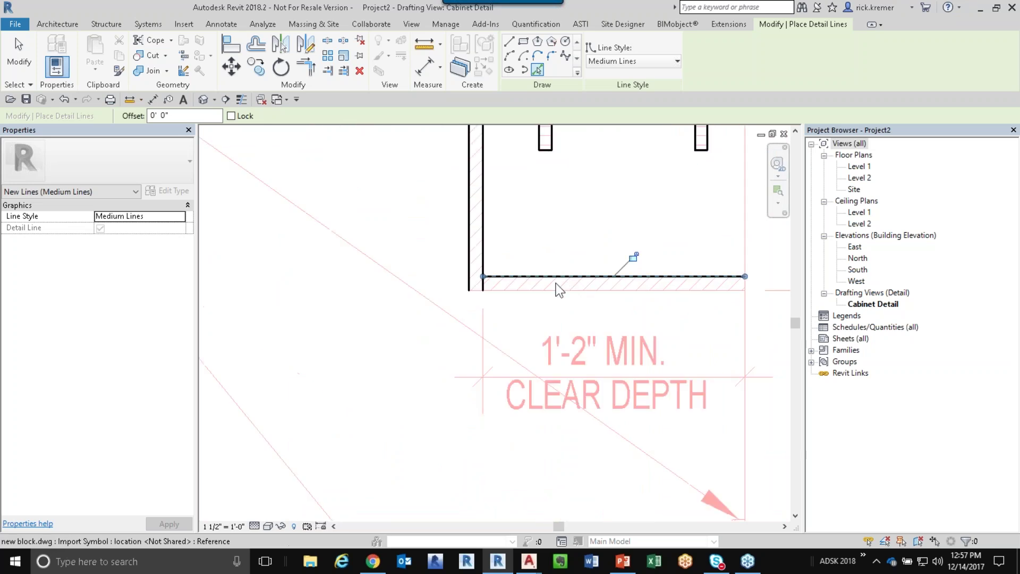
# Step: Trace the countertop's upper surface, rounded rubber T-mold front and short underside edge with picked Medium Lines detail lines
pyautogui.scroll(-2, 480, 423)
pyautogui.moveTo(480, 423); pyautogui.dragTo(547, 278, button='middle')
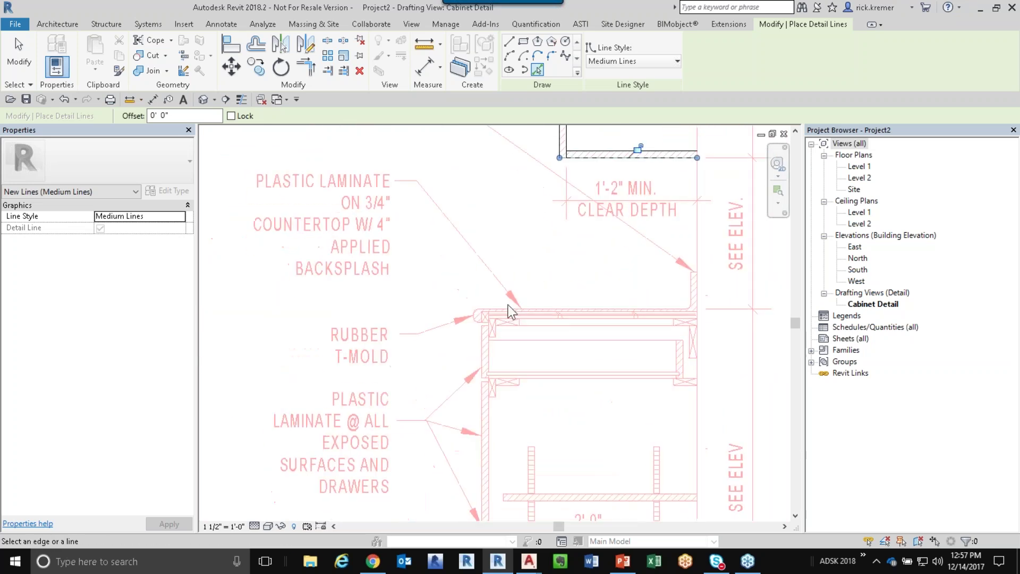
pyautogui.scroll(4, 539, 307)
pyautogui.click(542, 313)
pyautogui.scroll(2, 457, 319)
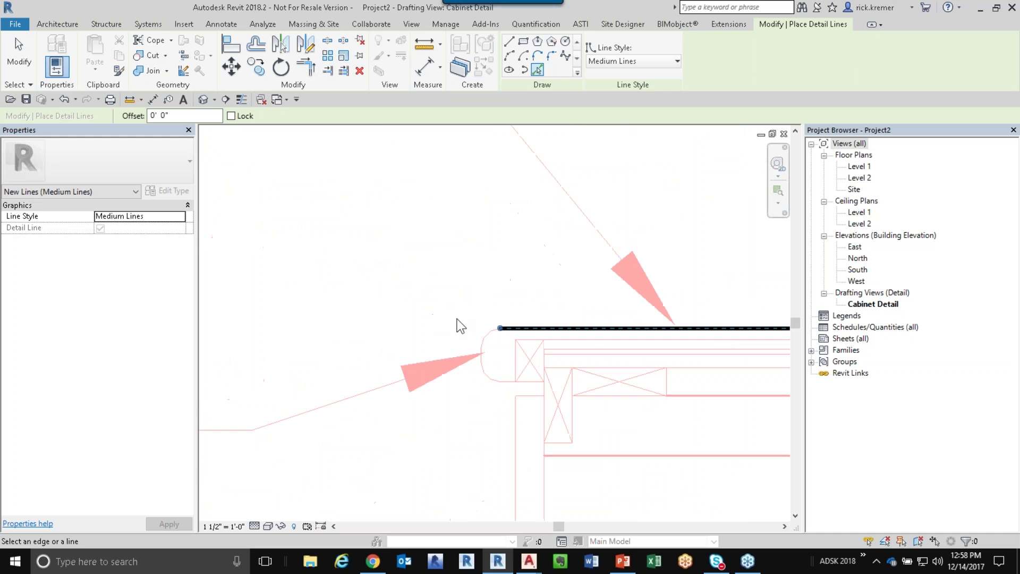
pyautogui.click(487, 332)
pyautogui.scroll(2, 480, 370)
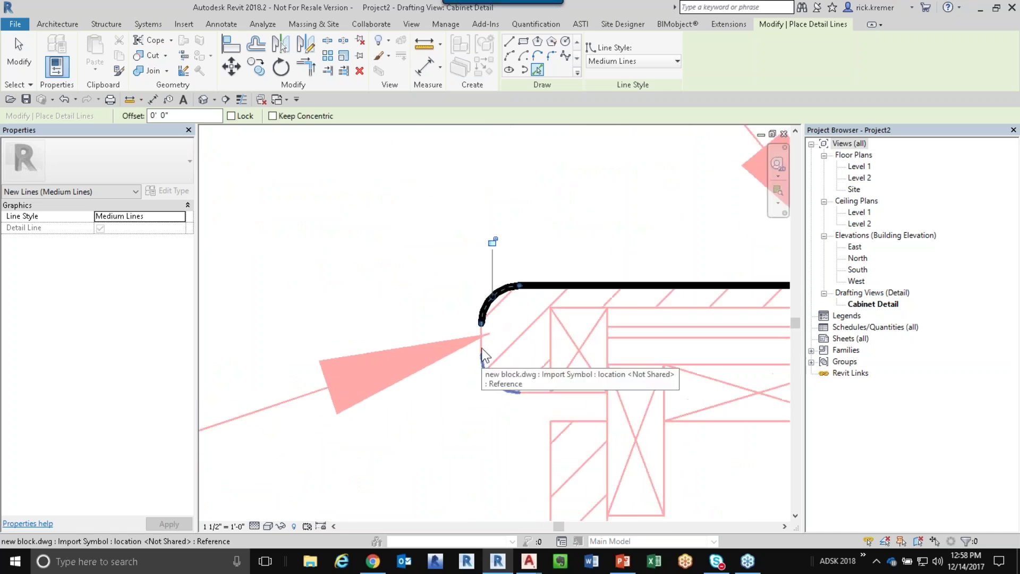
pyautogui.click(480, 355)
pyautogui.click(487, 378)
pyautogui.click(547, 393)
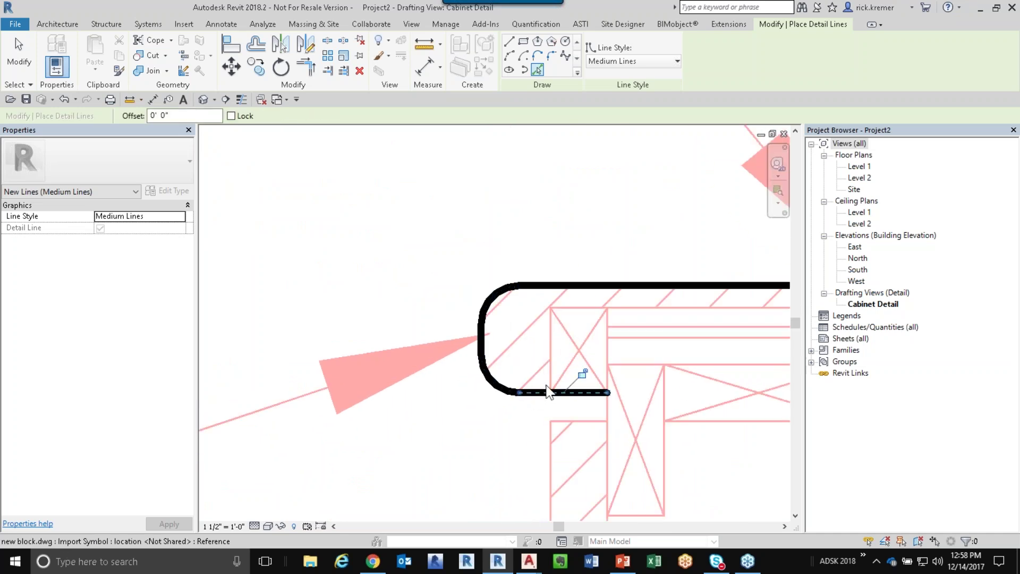
# Step: Trace the crossed blocking at the countertop's front edge and the countertop's horizontal layer lines in Medium Lines
pyautogui.click(555, 361)
pyautogui.click(581, 306)
pyautogui.click(595, 338)
pyautogui.click(593, 363)
pyautogui.click(607, 351)
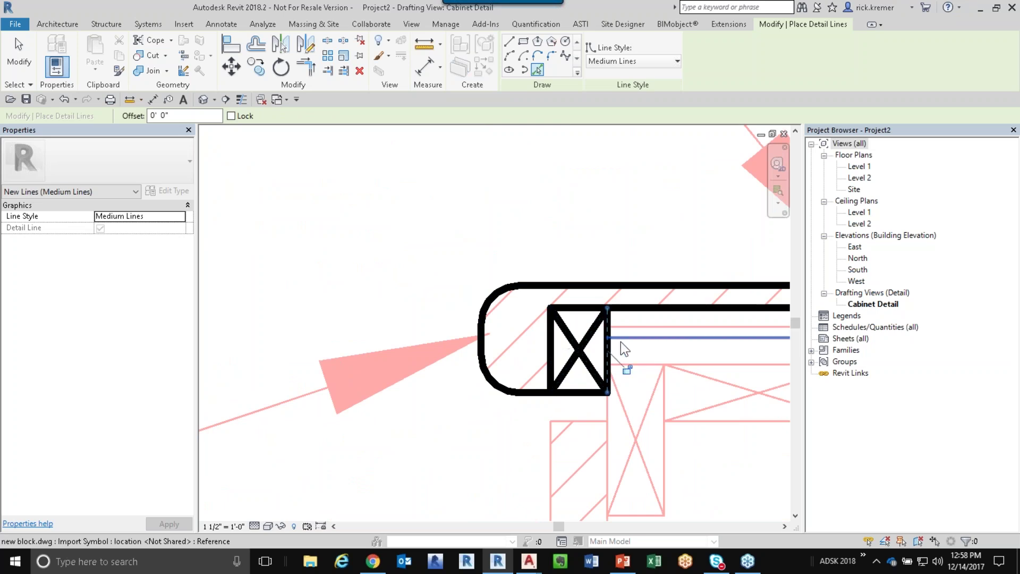
pyautogui.click(629, 337)
pyautogui.click(627, 365)
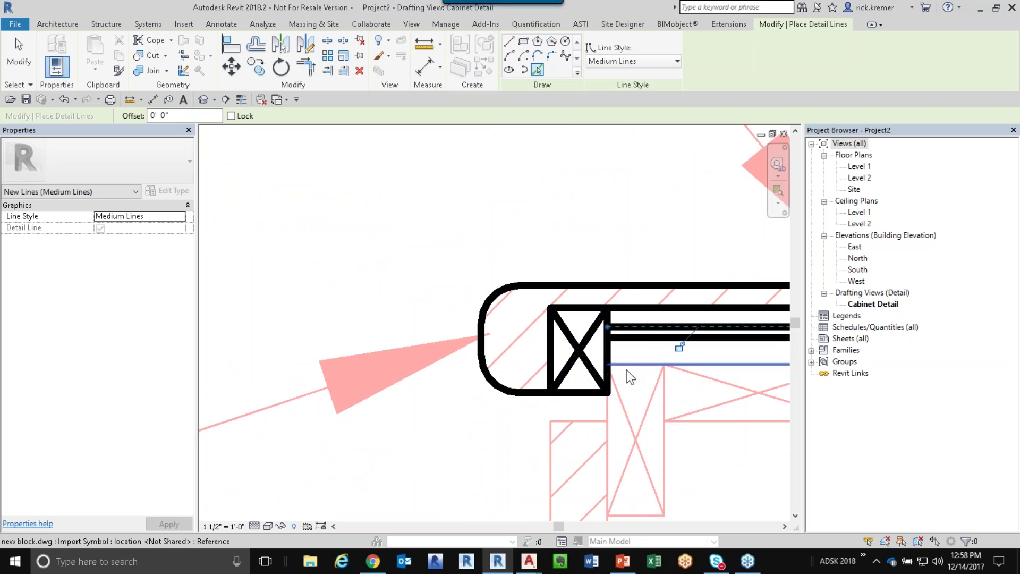
# Step: Trace the crossed vertical blocking beneath the countertop's front and trim/extend its front edge to the lower corner
pyautogui.click(621, 399)
pyautogui.click(608, 407)
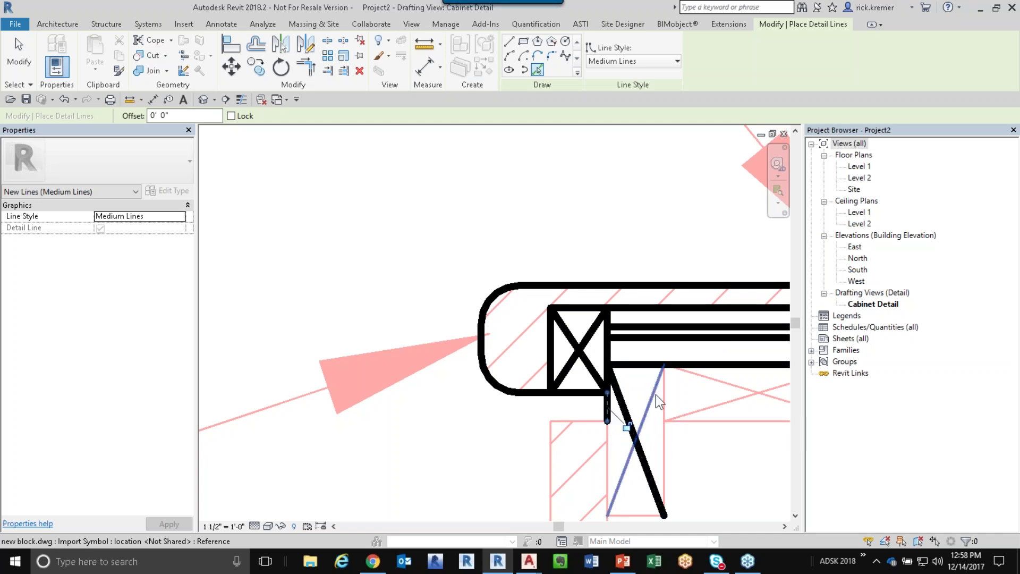
pyautogui.click(666, 395)
pyautogui.click(617, 502)
pyautogui.click(630, 514)
pyautogui.press('Escape')
pyautogui.press('Escape')
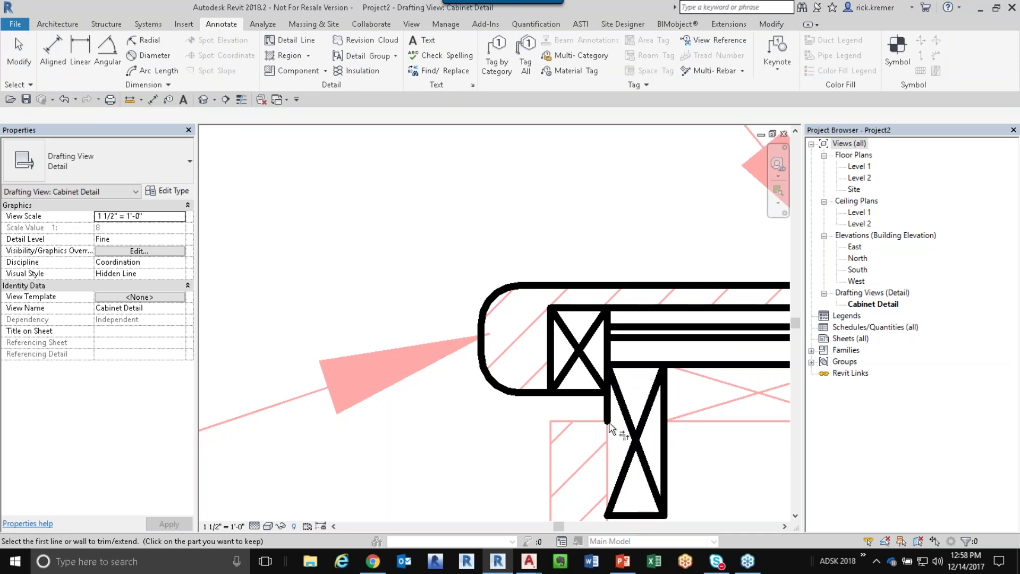
pyautogui.scroll(-3, 534, 403)
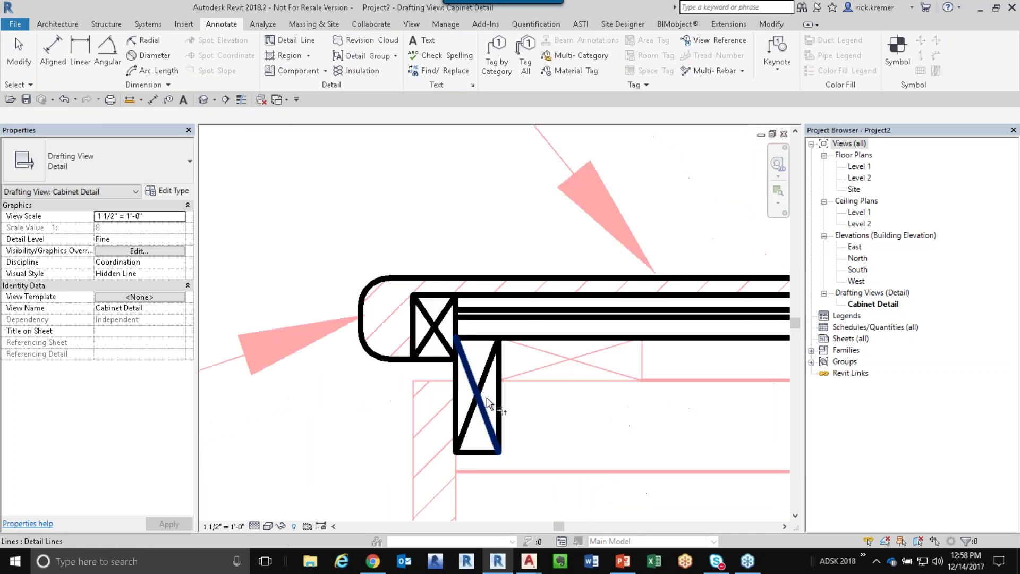
pyautogui.press('t')
pyautogui.press('r')
pyautogui.scroll(-5, 534, 402)
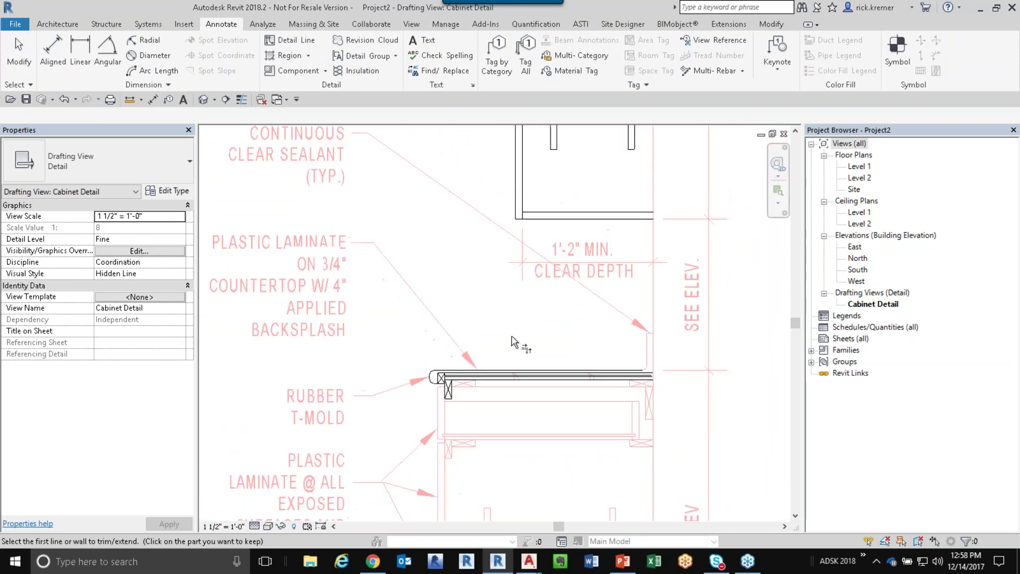
pyautogui.moveTo(499, 326); pyautogui.dragTo(506, 418, button='middle')
pyautogui.press('Escape')
# Step: Fit the Revit window to half the screen and narrow the Project Browser and Properties palettes, keeping the whole detail in view
pyautogui.scroll(-2, 456, 289)
pyautogui.moveTo(456, 289); pyautogui.dragTo(480, 346, button='middle')
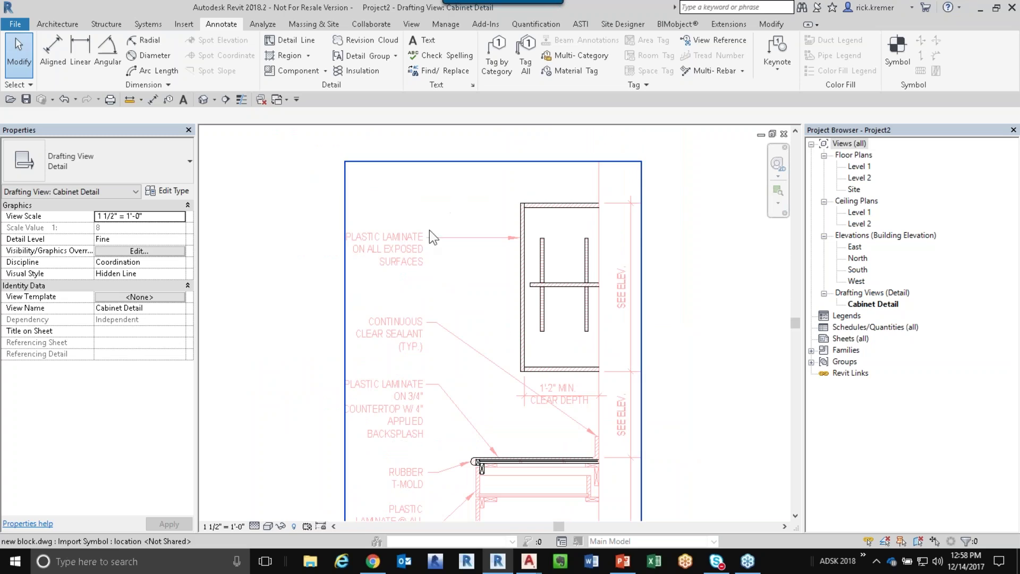
pyautogui.click(997, 8)
pyautogui.click(995, 9)
pyautogui.click(996, 9)
pyautogui.moveTo(1016, 5); pyautogui.dragTo(451, 10)
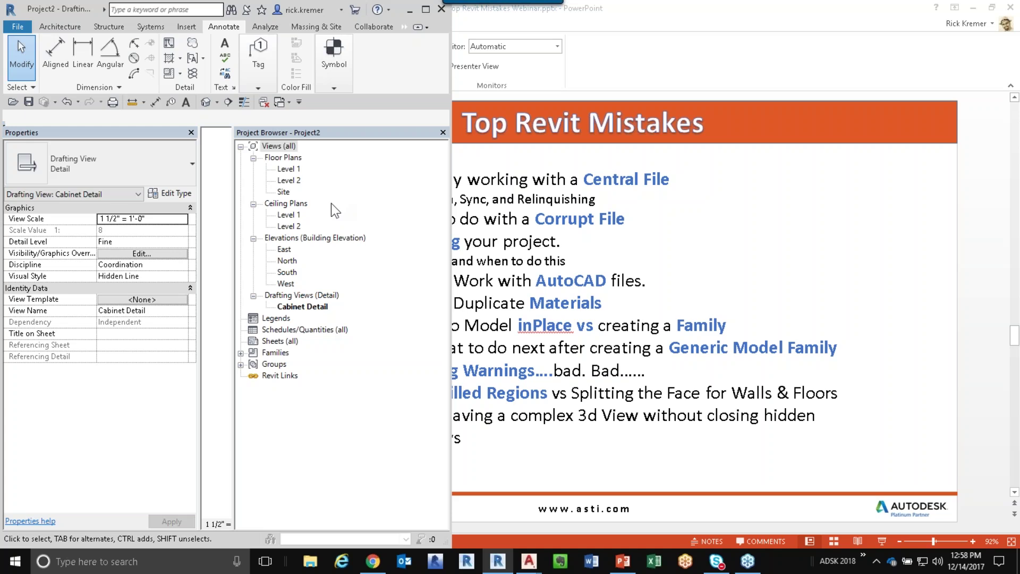
pyautogui.moveTo(234, 194); pyautogui.dragTo(385, 194)
pyautogui.moveTo(321, 288); pyautogui.dragTo(200, 234, button='middle')
pyautogui.moveTo(198, 268); pyautogui.dragTo(143, 265)
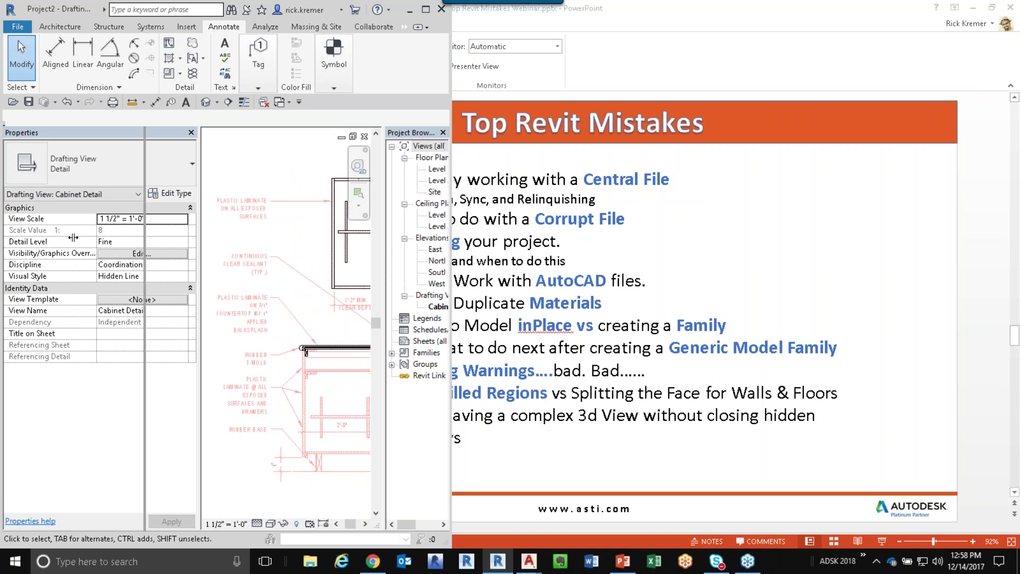
pyautogui.scroll(-1, 206, 251)
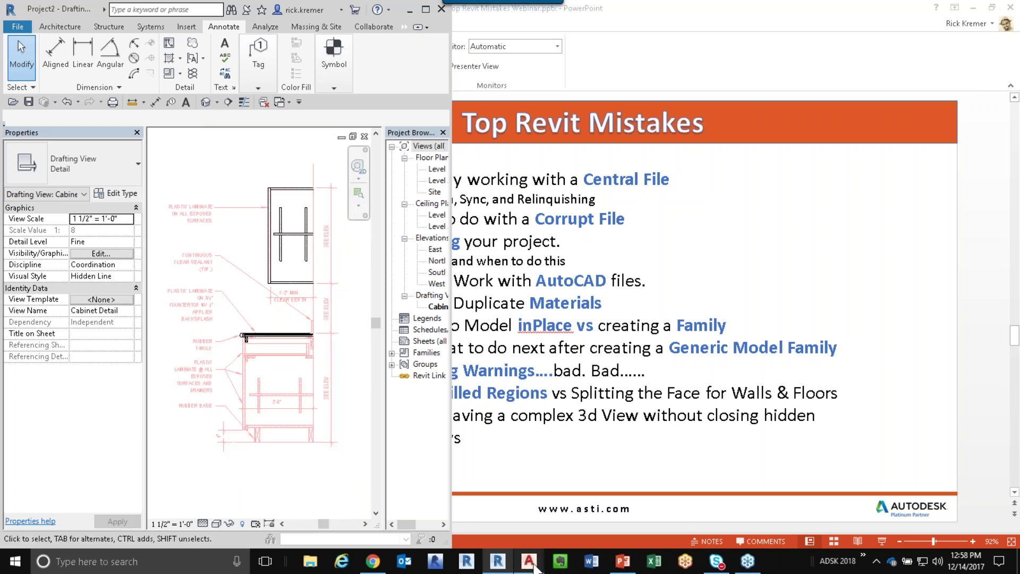
# Step: Bring up new block.dwg in AutoCAD beside the Revit Cabinet Detail view to compare the two
pyautogui.moveTo(530, 561)
pyautogui.click(573, 508)
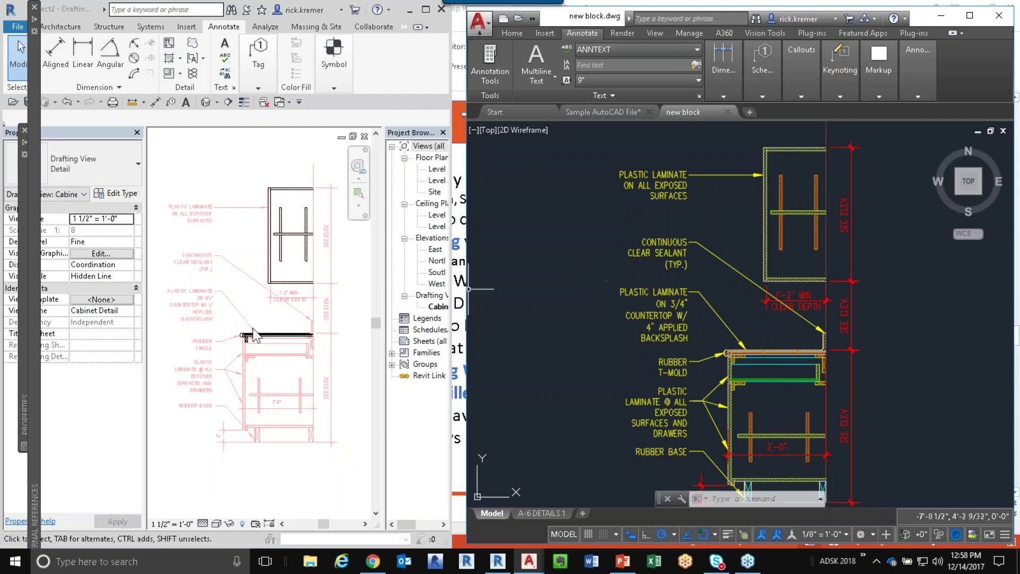
pyautogui.click(255, 325)
pyautogui.scroll(2, 244, 230)
pyautogui.moveTo(245, 231)
pyautogui.mouseDown(button='middle')
pyautogui.moveTo(379, 241)
pyautogui.moveTo(289, 246)
pyautogui.mouseUp(button='middle')
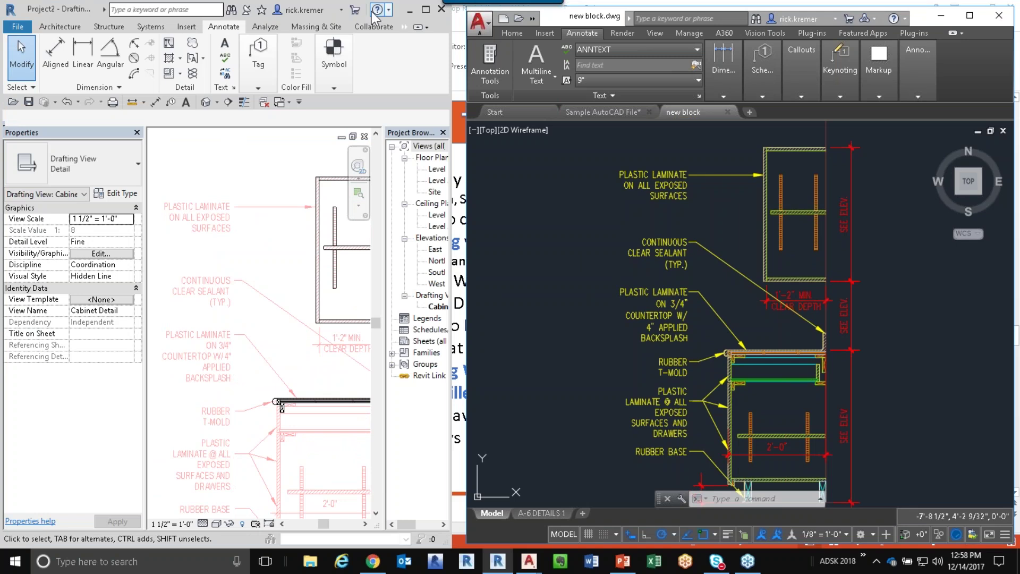
# Step: Maximize Revit and set up a text note with a two-segment leader in 3/32" Arial, checking the type's leader arrowhead setting
pyautogui.click(425, 10)
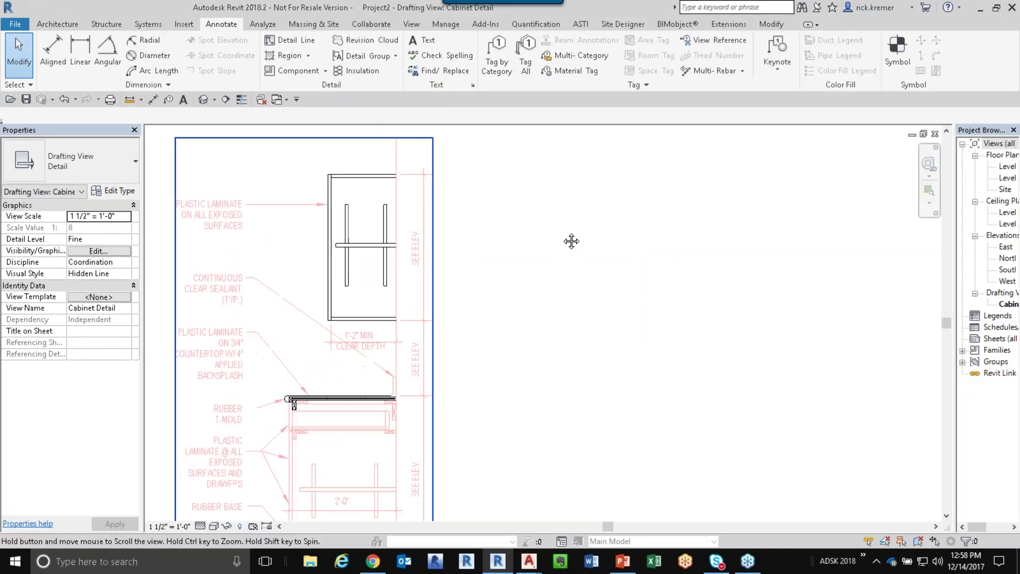
pyautogui.click(421, 41)
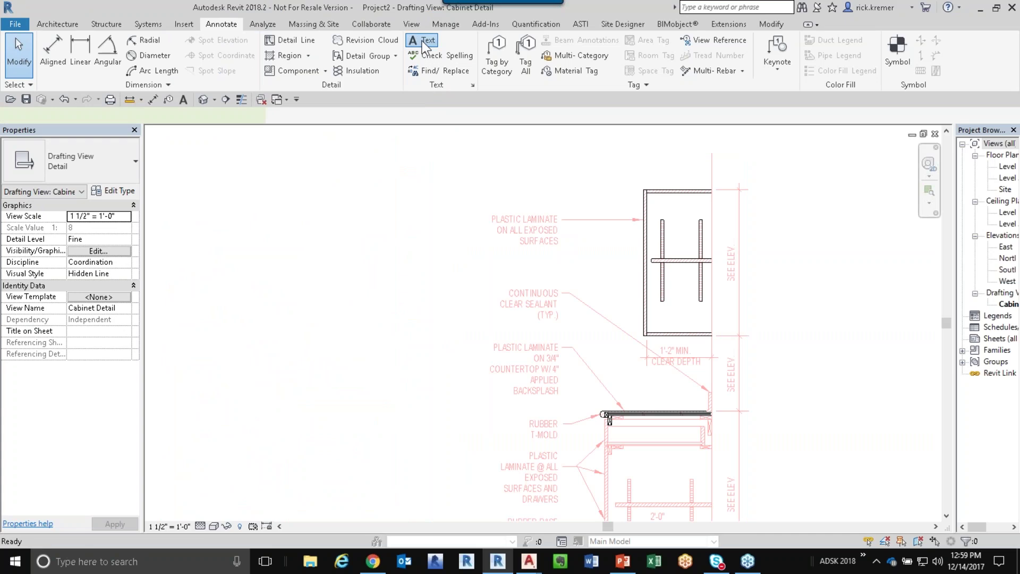
pyautogui.click(519, 69)
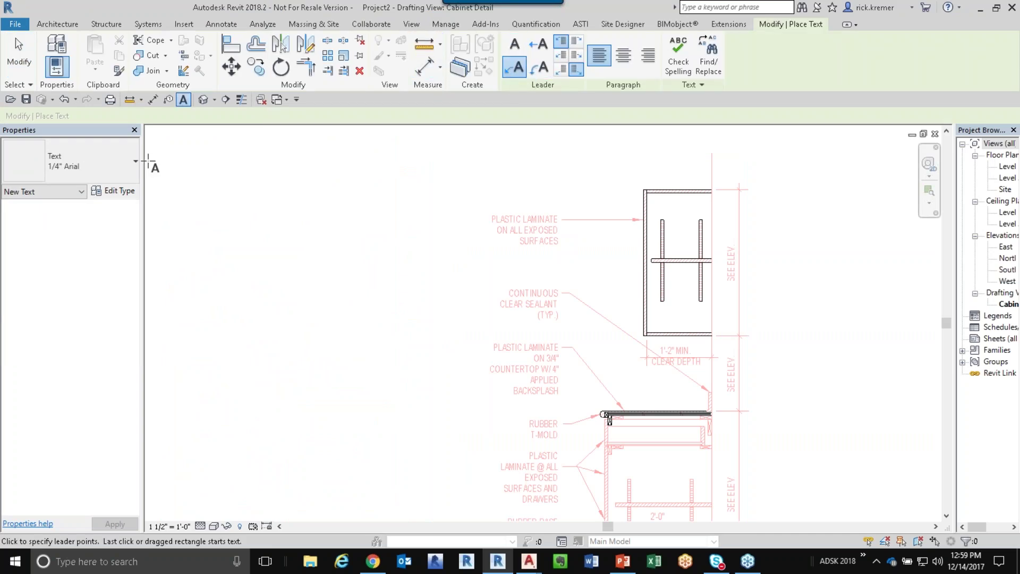
pyautogui.click(126, 171)
pyautogui.click(81, 239)
pyautogui.click(114, 192)
pyautogui.click(821, 190)
pyautogui.click(991, 190)
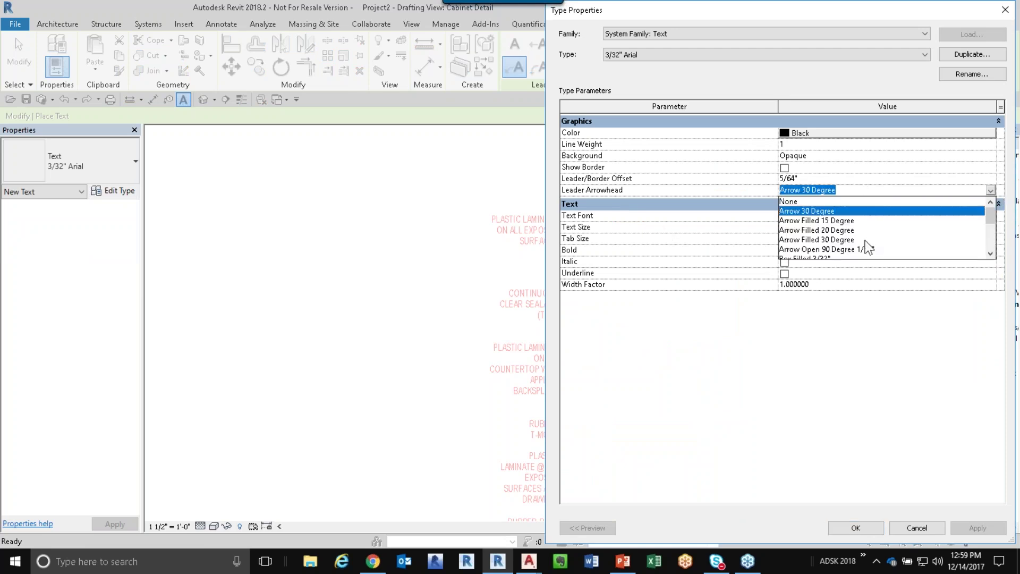
pyautogui.click(856, 525)
# Step: Place a leader note reading HKJHKJHKJH that points to the upper cabinet's front face, above the linked plastic laminate note
pyautogui.click(641, 220)
pyautogui.scroll(2, 641, 219)
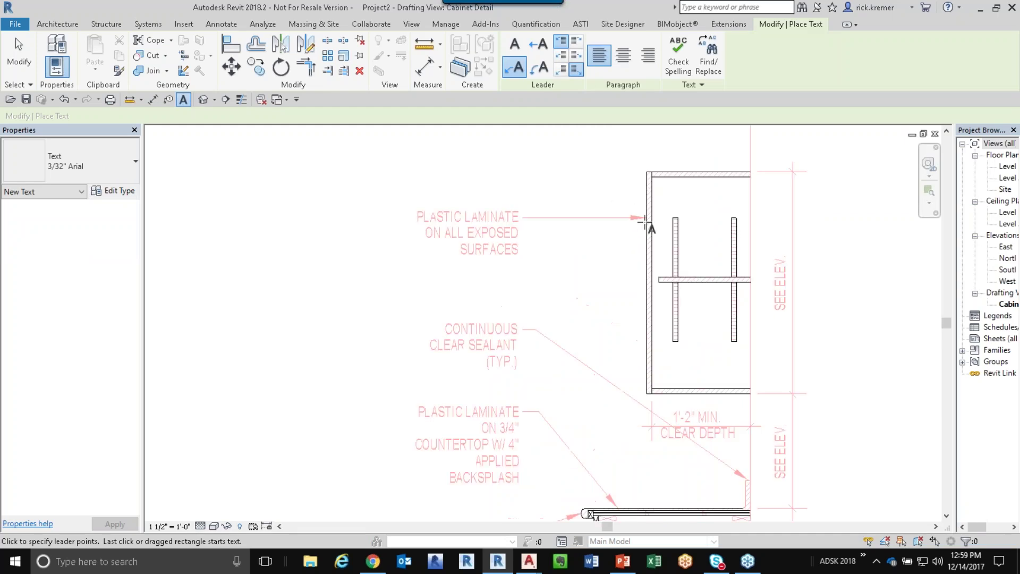
pyautogui.click(503, 163)
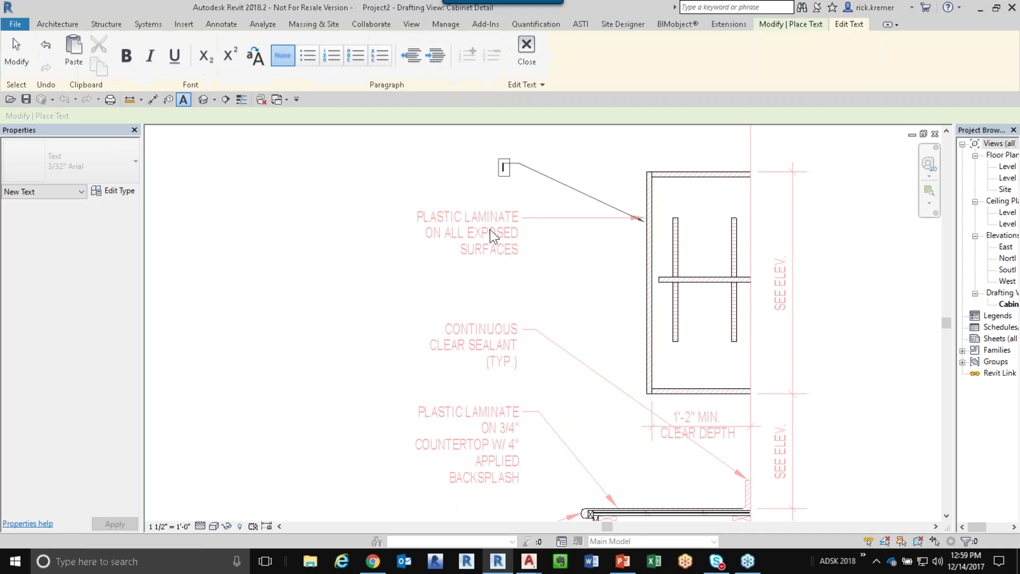
pyautogui.write('HKJHKJHKJH')
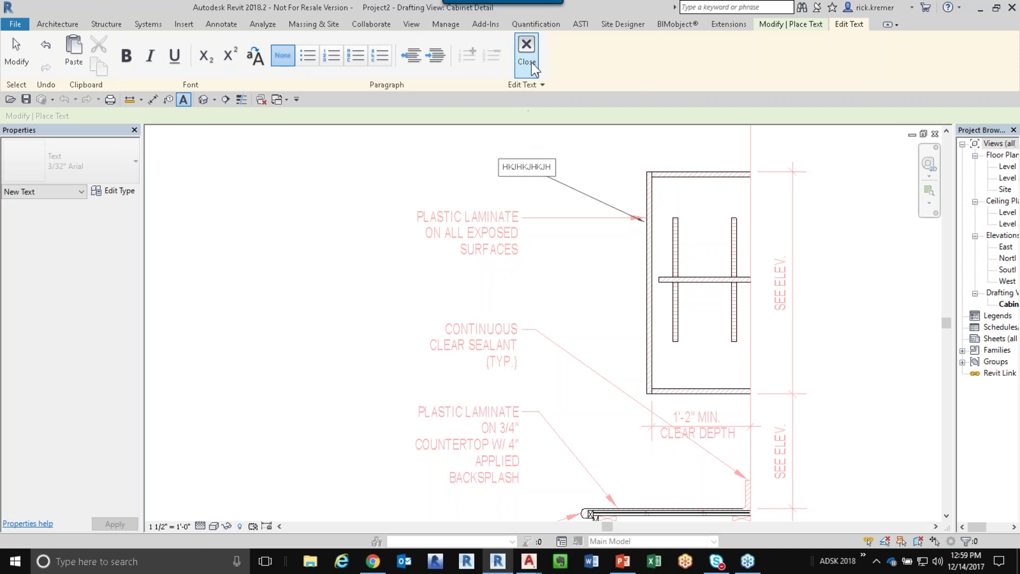
pyautogui.click(529, 61)
pyautogui.press('Escape')
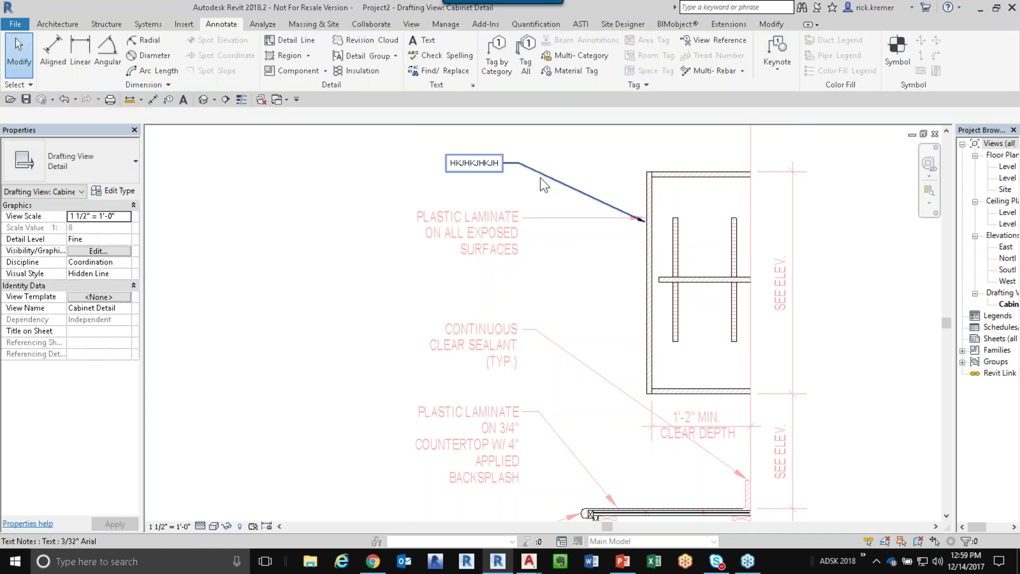
# Step: Copy the placeholder leader note straight down three times with Constrain and Multiple enabled
pyautogui.moveTo(512, 186); pyautogui.dragTo(433, 204, button='middle')
pyautogui.click(413, 183)
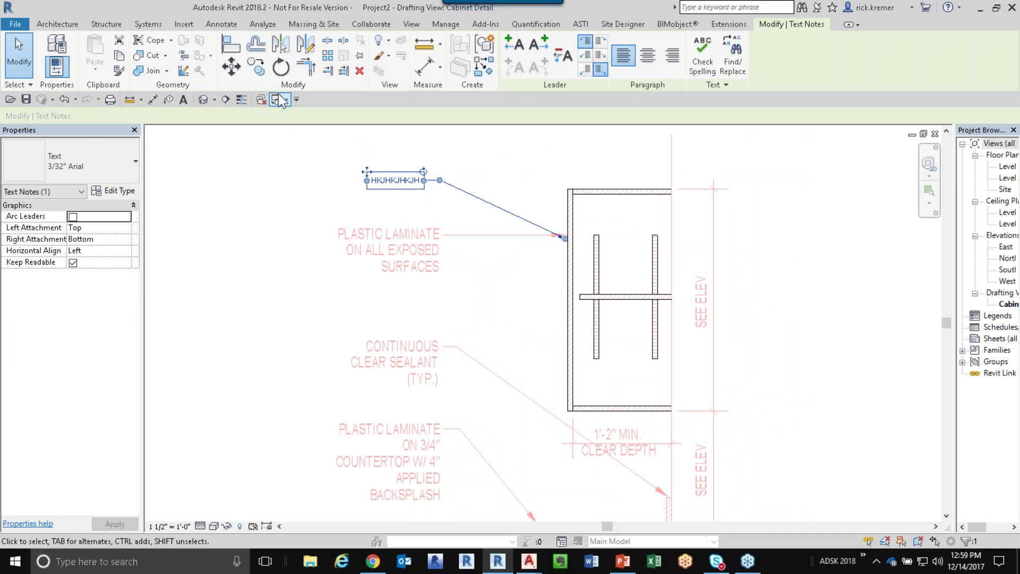
pyautogui.click(256, 66)
pyautogui.click(186, 116)
pyautogui.click(98, 116)
pyautogui.click(330, 208)
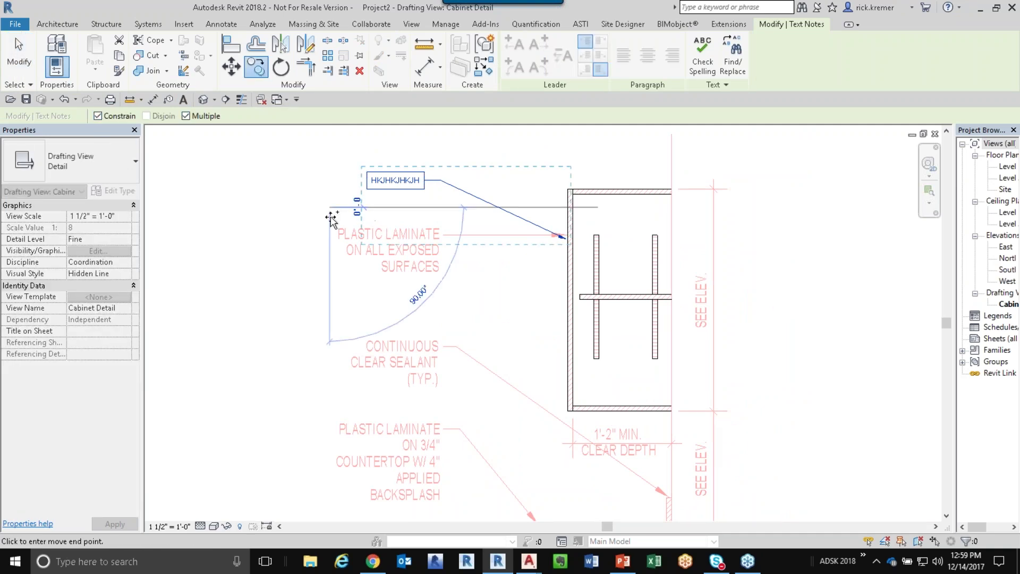
pyautogui.click(343, 336)
pyautogui.click(343, 414)
pyautogui.scroll(-1, 343, 426)
pyautogui.moveTo(345, 427); pyautogui.dragTo(348, 354, button='middle')
pyautogui.click(341, 408)
pyautogui.press('Escape')
pyautogui.press('Escape')
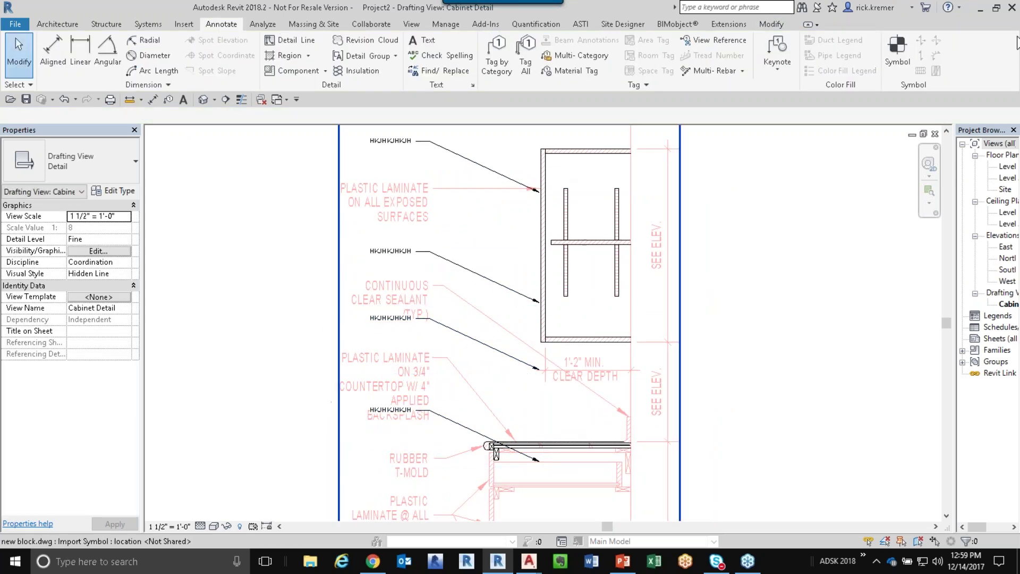
# Step: Return Revit to half the screen beside AutoCAD and copy the drawing's "PLASTIC LAMINATE ON ALL EXPOSED SURFACES" note text
pyautogui.click(997, 7)
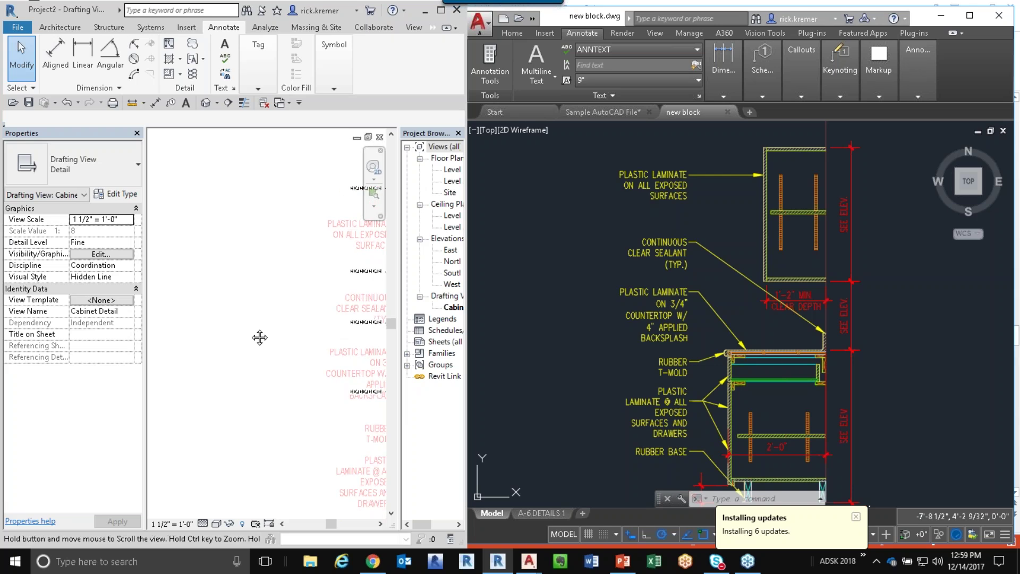
pyautogui.scroll(3, 258, 338)
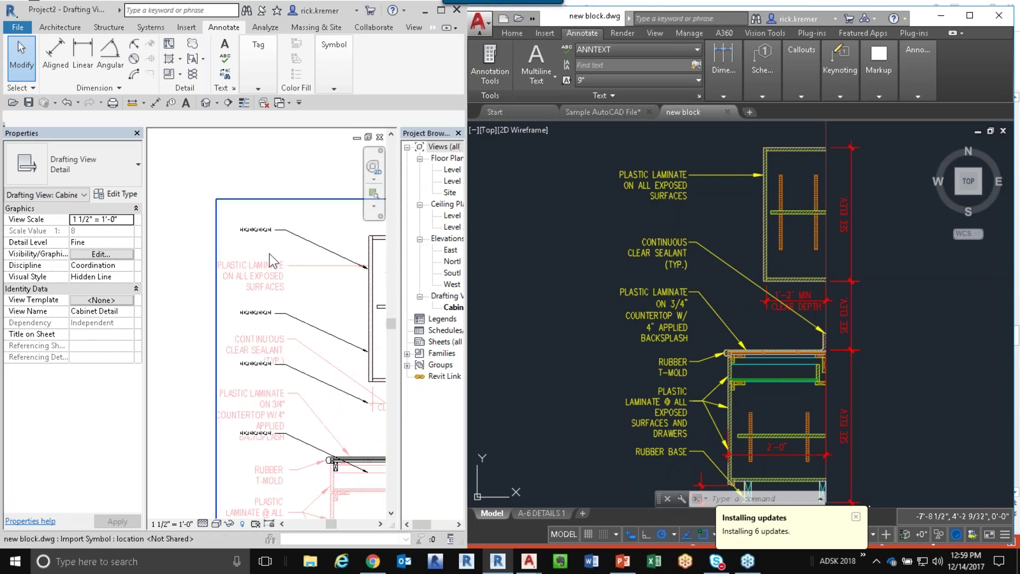
pyautogui.moveTo(290, 341); pyautogui.dragTo(325, 315, button='middle')
pyautogui.click(516, 182)
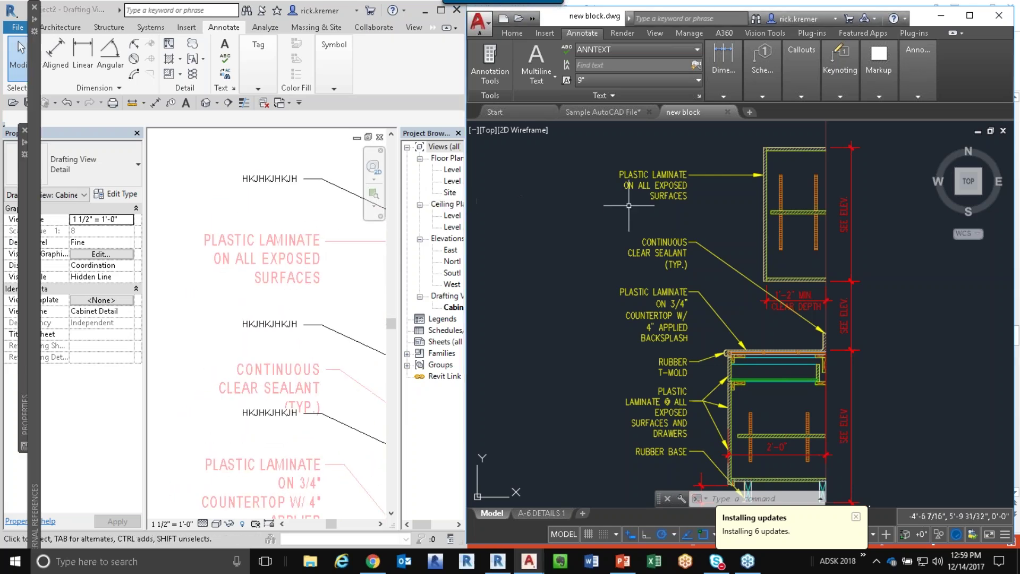
pyautogui.doubleClick(659, 189)
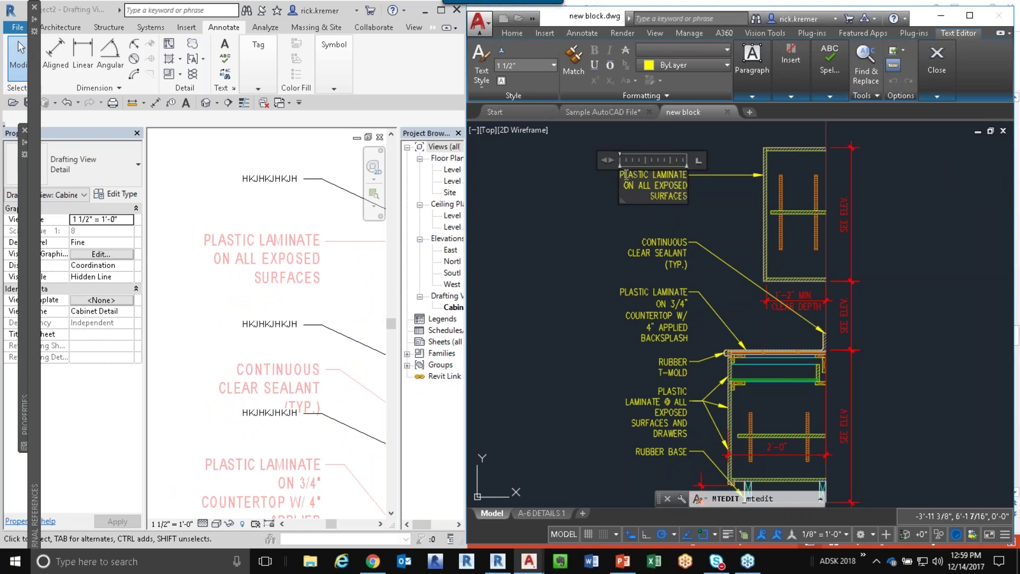
pyautogui.hotkey('ctrl', 'a')
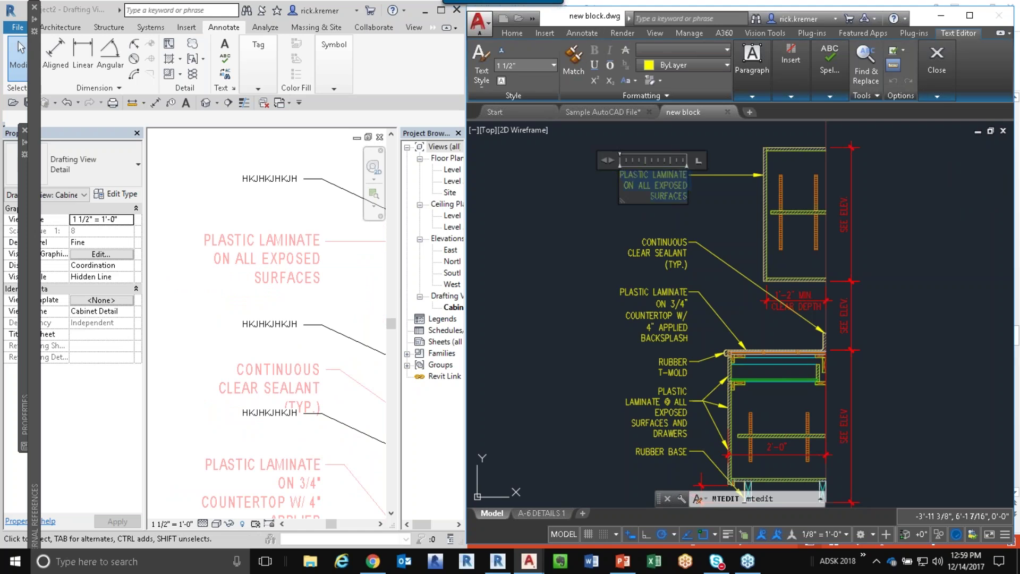
# Step: Replace the uppermost placeholder note's text in Revit with the copied "PLASTIC LAMINATE ON ALL EXPOSED SURFACES"
pyautogui.click(229, 212)
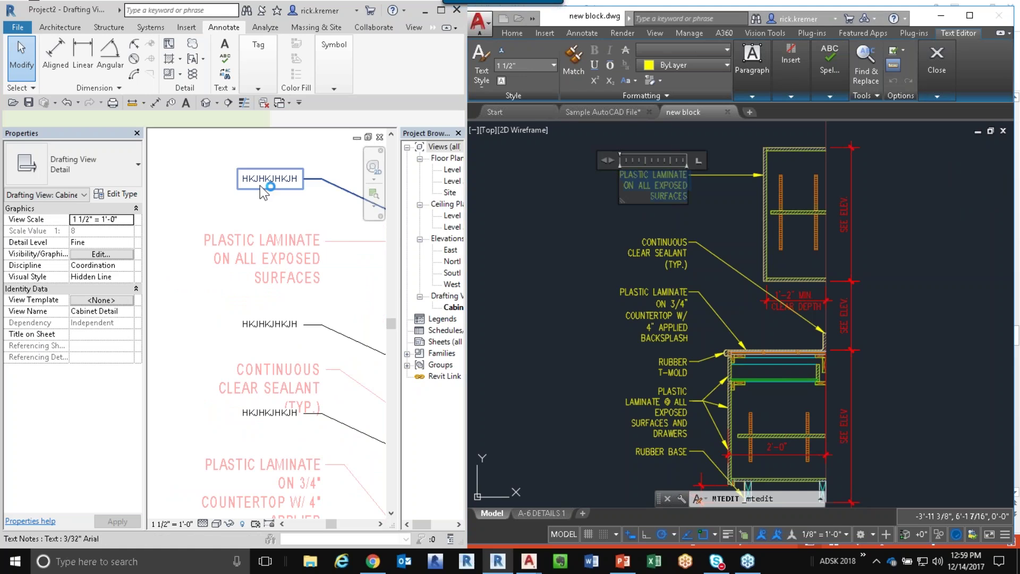
pyautogui.doubleClick(260, 181)
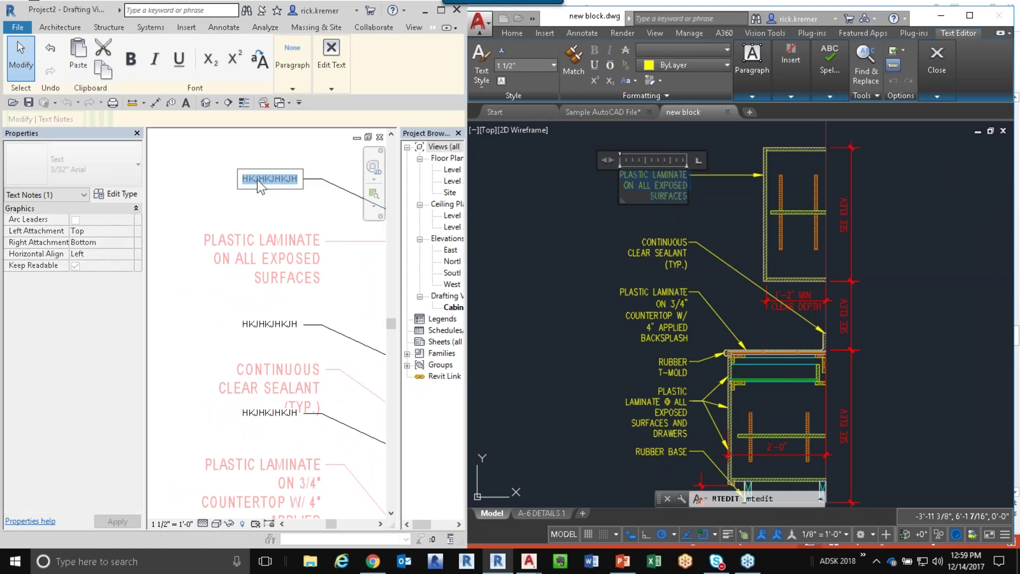
pyautogui.hotkey('ctrl', 'v')
pyautogui.click(331, 49)
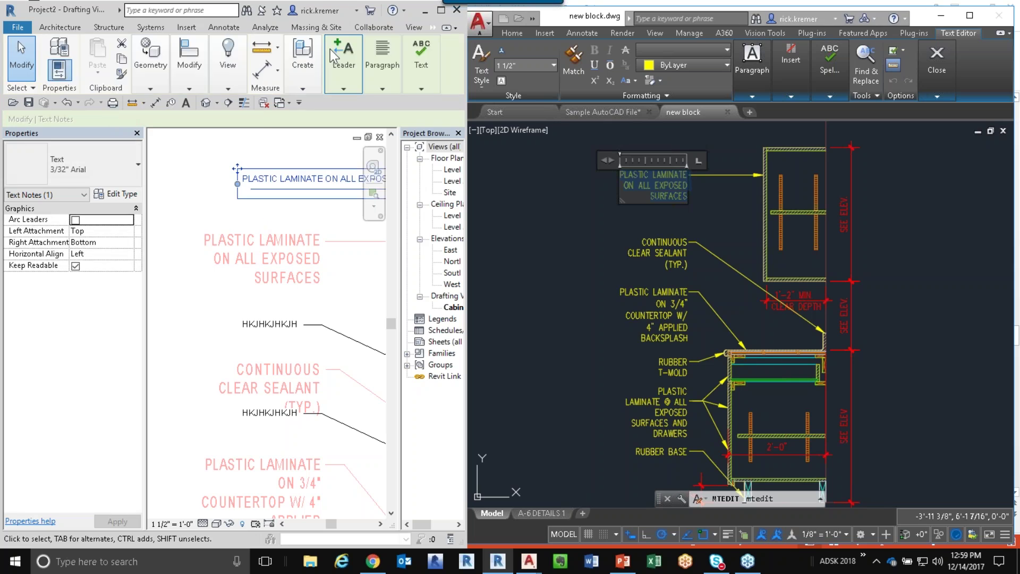
pyautogui.click(254, 314)
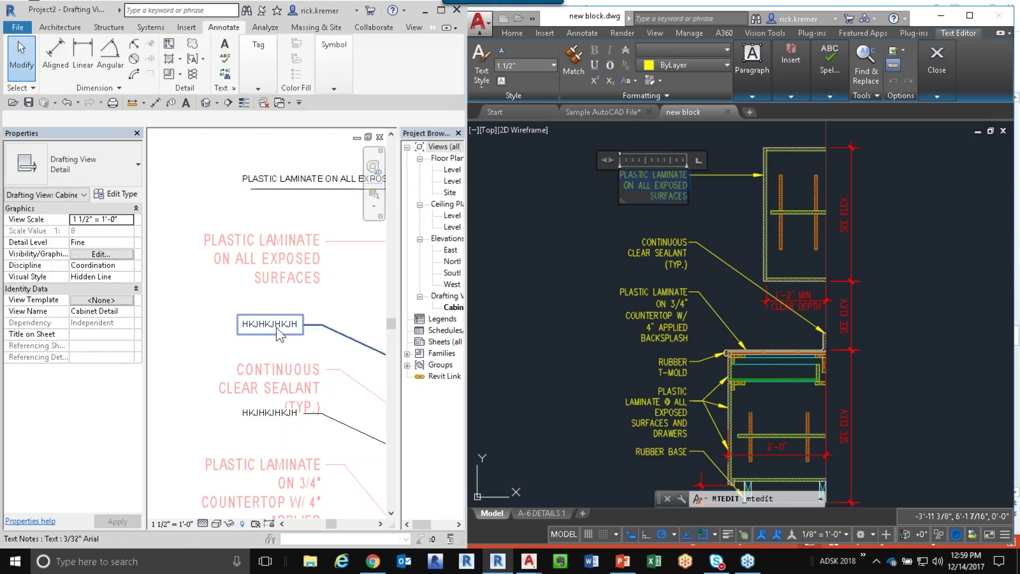
# Step: Copy the "CONTINUOUS CLEAR SEALANT (TYP.)" note text from the AutoCAD drawing
pyautogui.click(666, 249)
pyautogui.click(665, 252)
pyautogui.hotkey('ctrl', 'a')
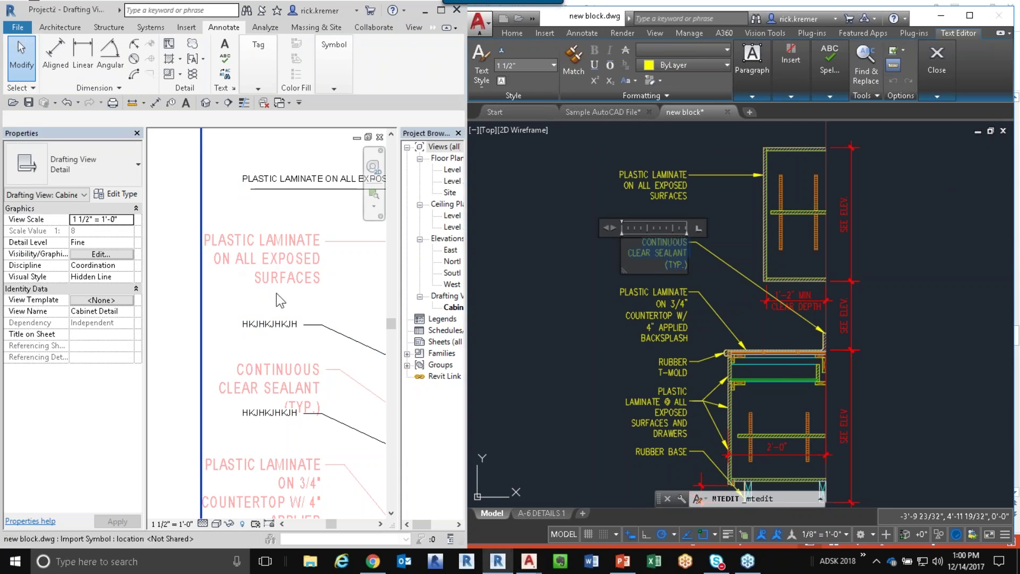
# Step: Replace the second placeholder note's text in Revit with the copied "CONTINUOUS CLEAR SEALANT (TYP.)", without a trailing blank line, and maximize Revit
pyautogui.click(280, 328)
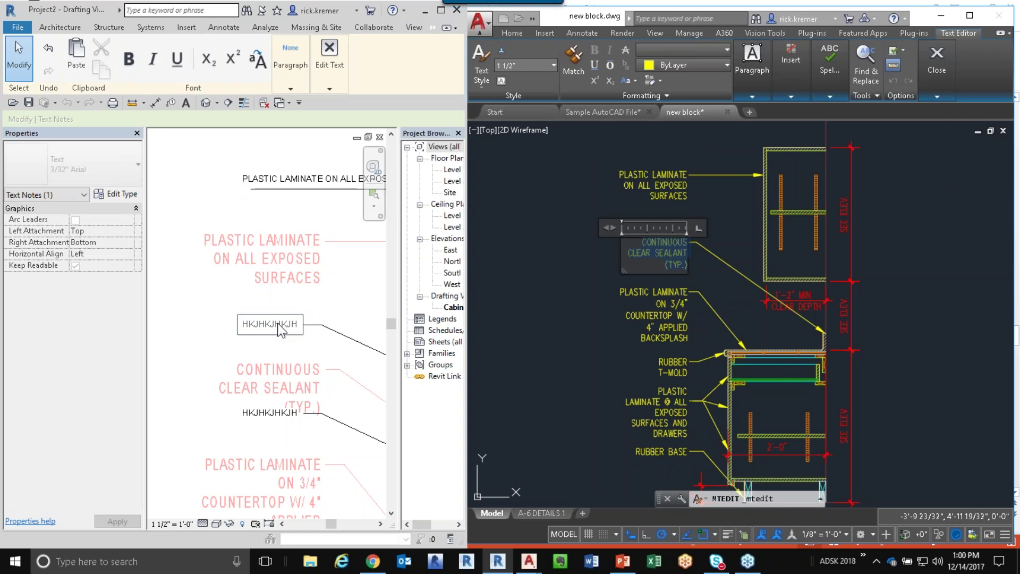
pyautogui.hotkey('ctrl', 'v')
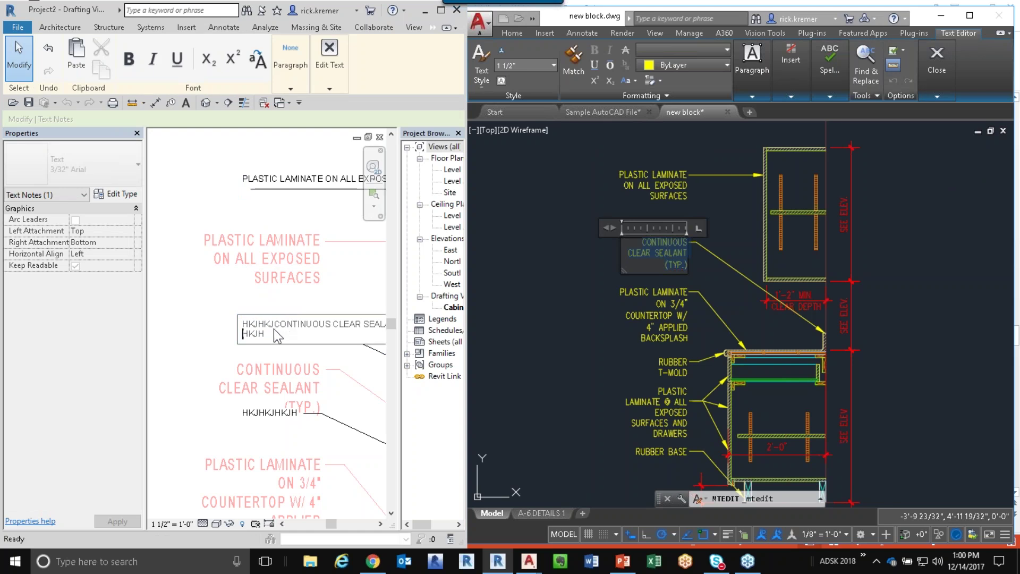
pyautogui.moveTo(274, 325); pyautogui.dragTo(238, 307)
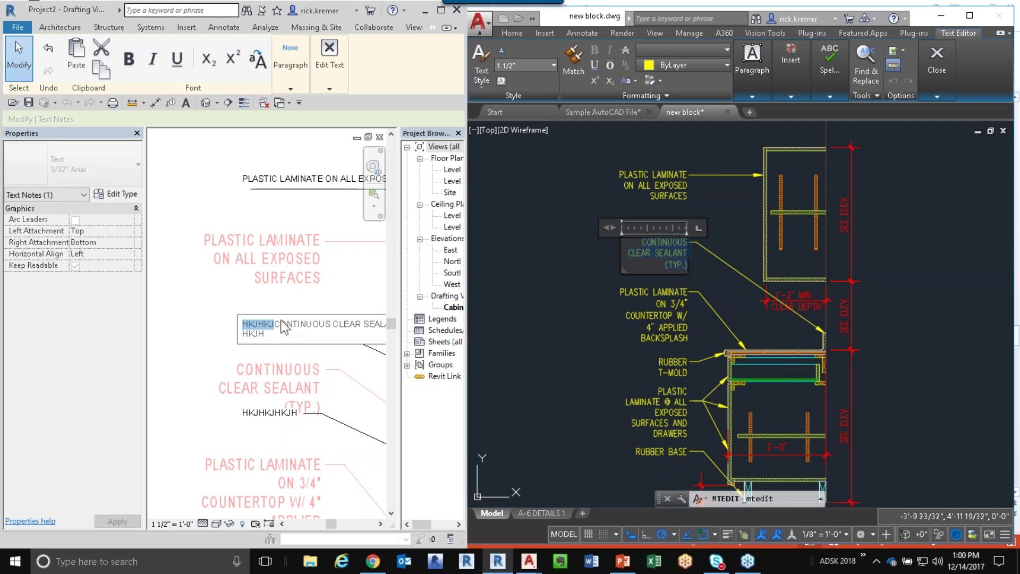
pyautogui.press('Delete')
pyautogui.moveTo(280, 338); pyautogui.dragTo(246, 333)
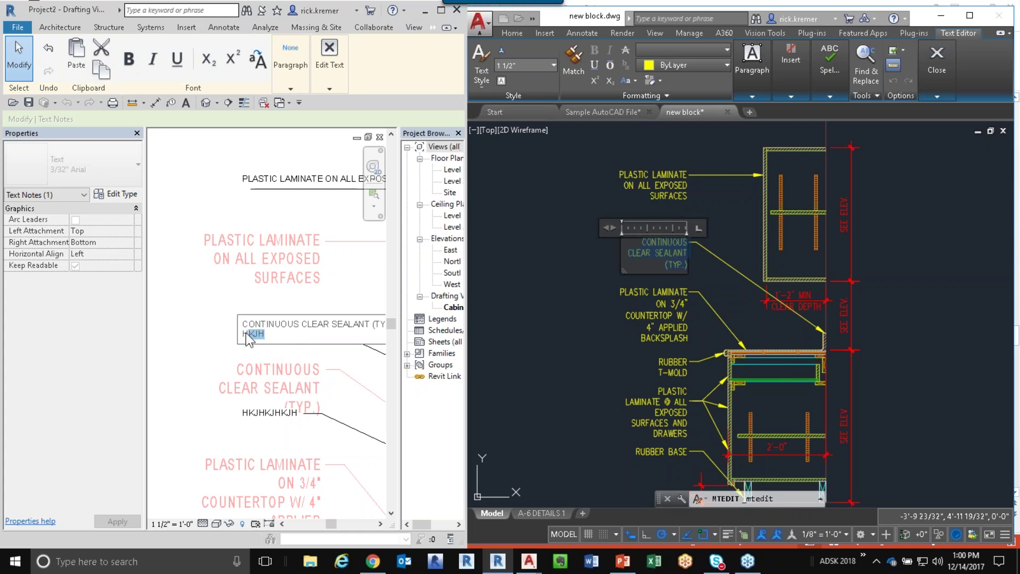
pyautogui.press('Delete')
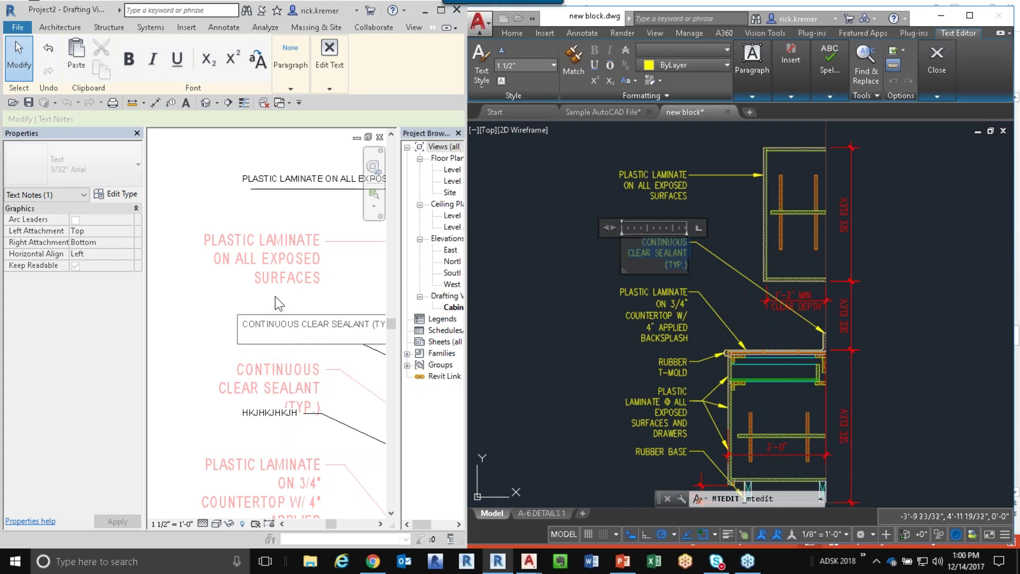
pyautogui.press('BackSpace')
pyautogui.click(330, 67)
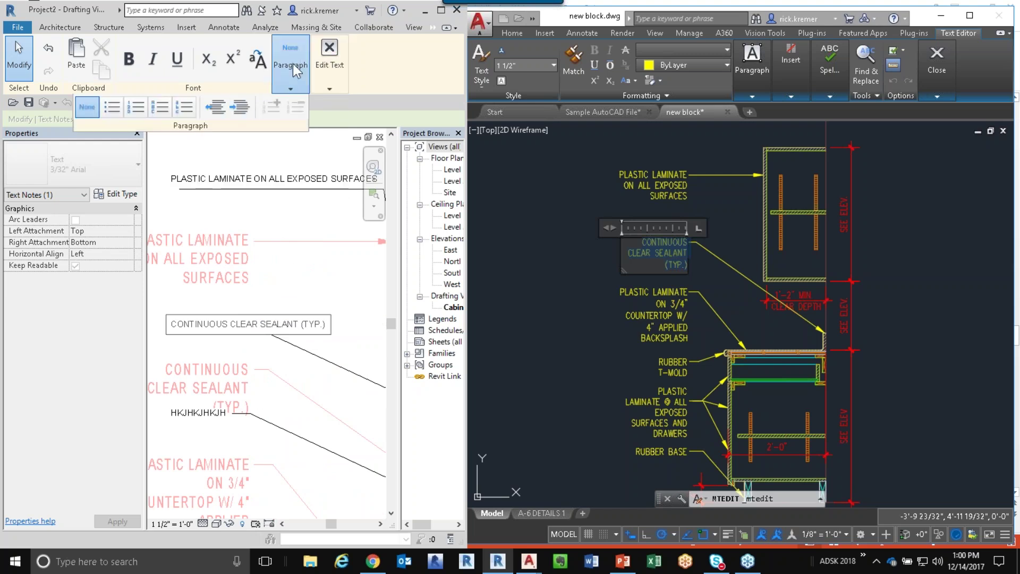
pyautogui.click(441, 10)
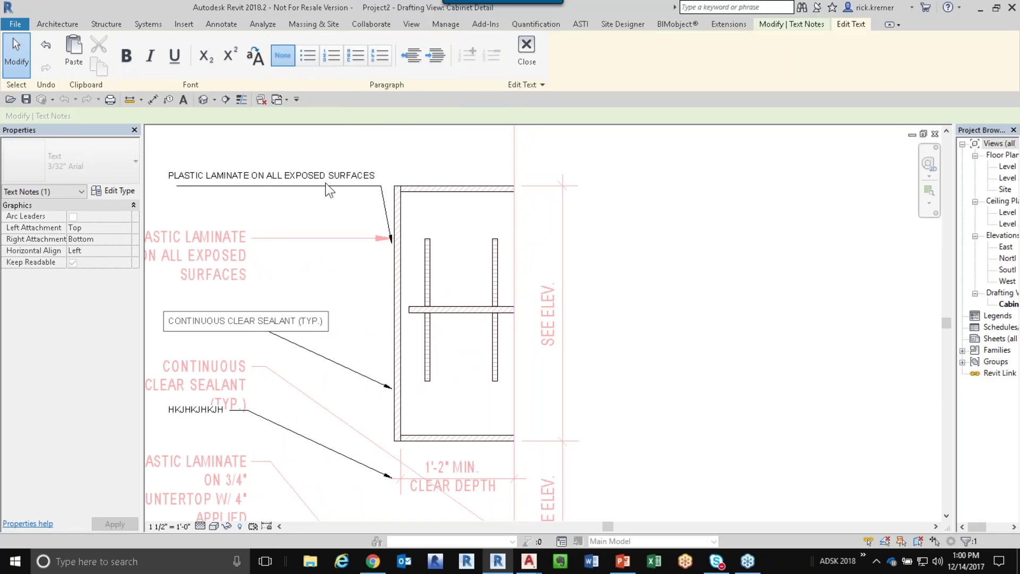
pyautogui.click(286, 381)
pyautogui.press('Escape')
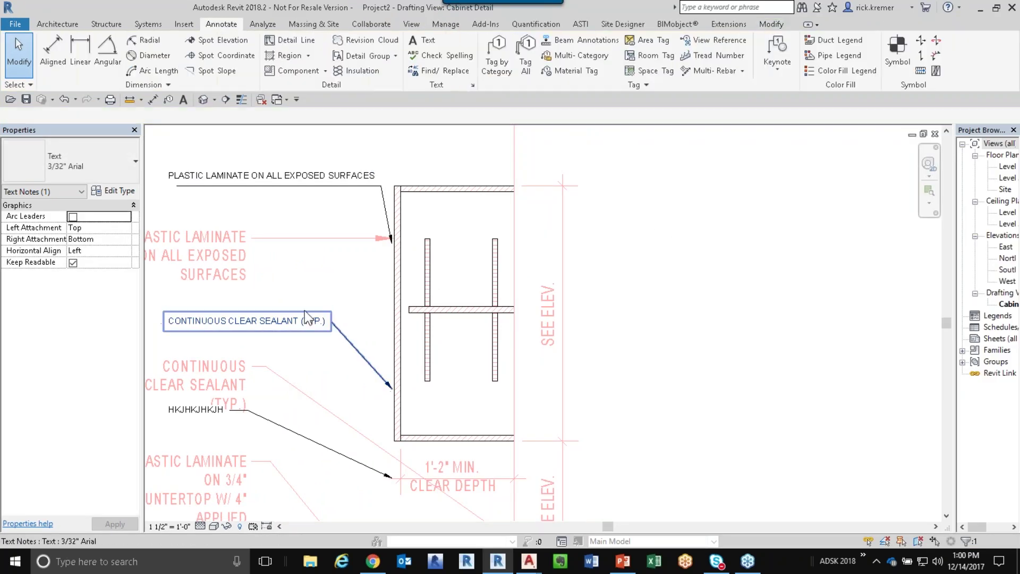
# Step: Remove the empty trailing line from the uppermost "PLASTIC LAMINATE ON ALL EXPOSED SURFACES" note
pyautogui.scroll(-2, 305, 310)
pyautogui.moveTo(254, 363); pyautogui.dragTo(287, 271, button='middle')
pyautogui.scroll(3, 323, 337)
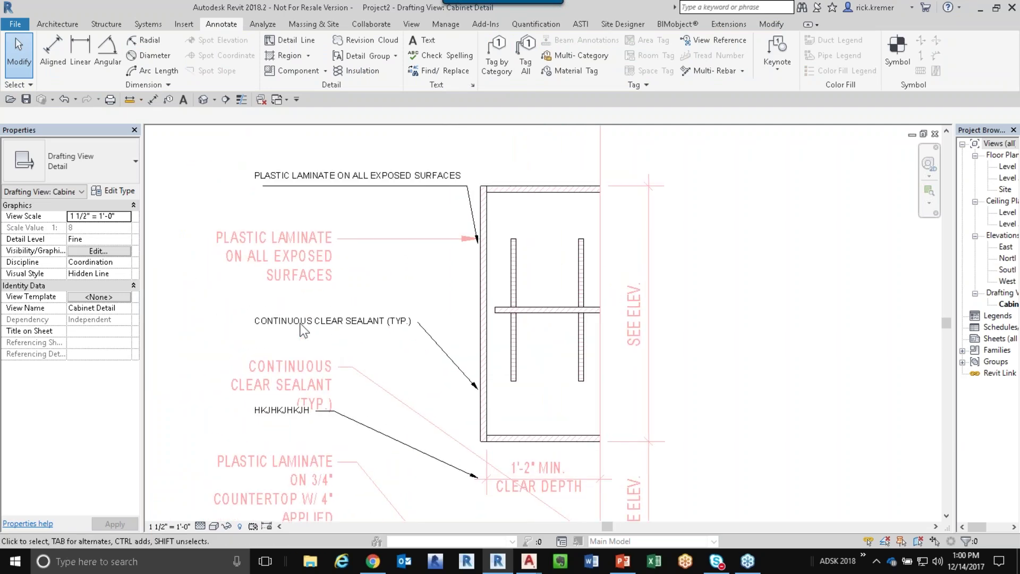
pyautogui.doubleClick(331, 174)
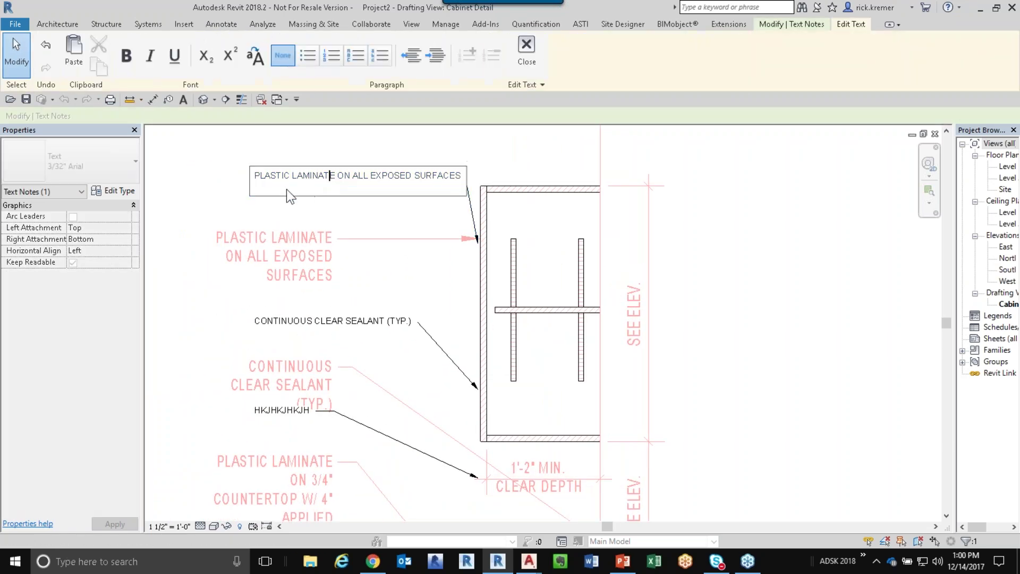
pyautogui.click(256, 188)
pyautogui.press('BackSpace')
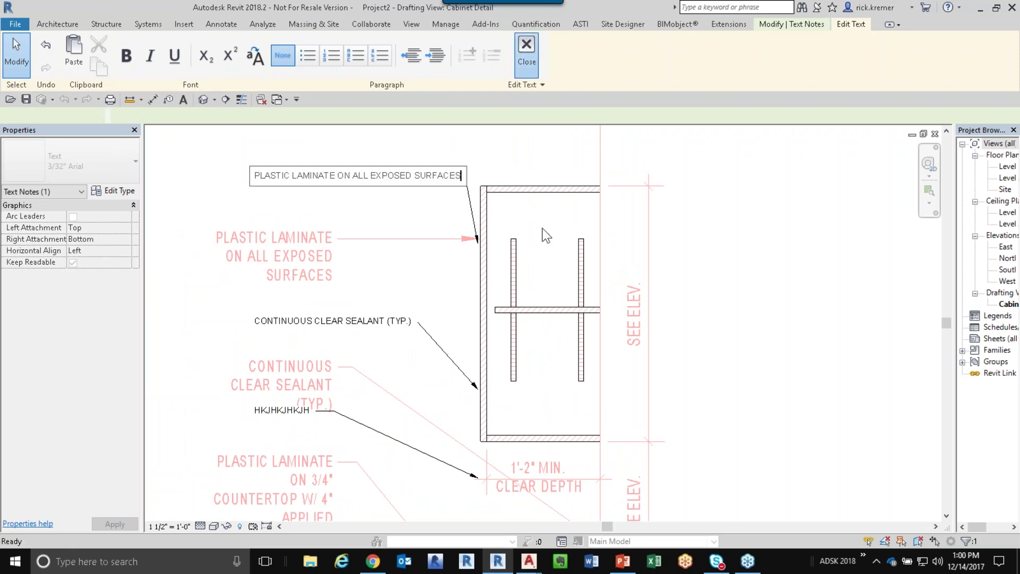
pyautogui.click(529, 280)
pyautogui.click(497, 279)
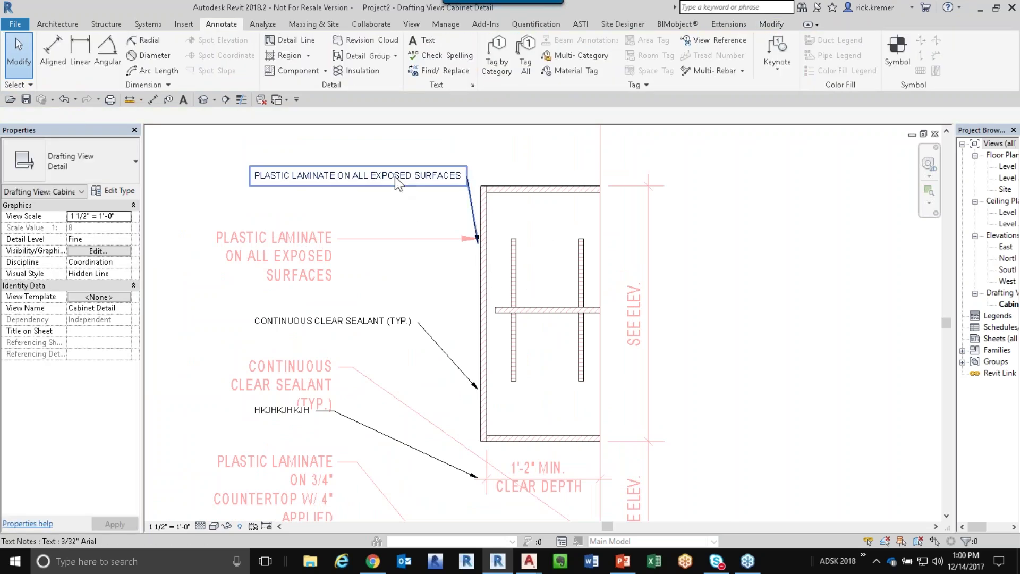
# Step: Shift the uppermost plastic laminate note away from the cabinet and align its leader elbow level with the text
pyautogui.click(454, 180)
pyautogui.moveTo(251, 172); pyautogui.dragTo(196, 173)
pyautogui.moveTo(445, 211); pyautogui.dragTo(434, 176)
pyautogui.click(542, 274)
pyautogui.scroll(-3, 538, 267)
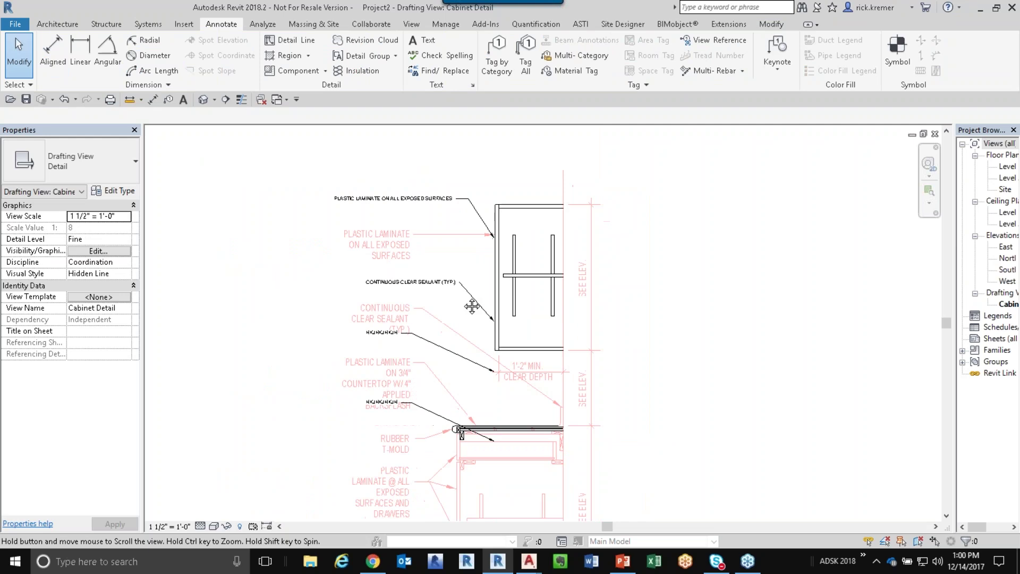
# Step: Unpin the new block.dwg import in the Cabinet Detail view and delete it
pyautogui.click(480, 344)
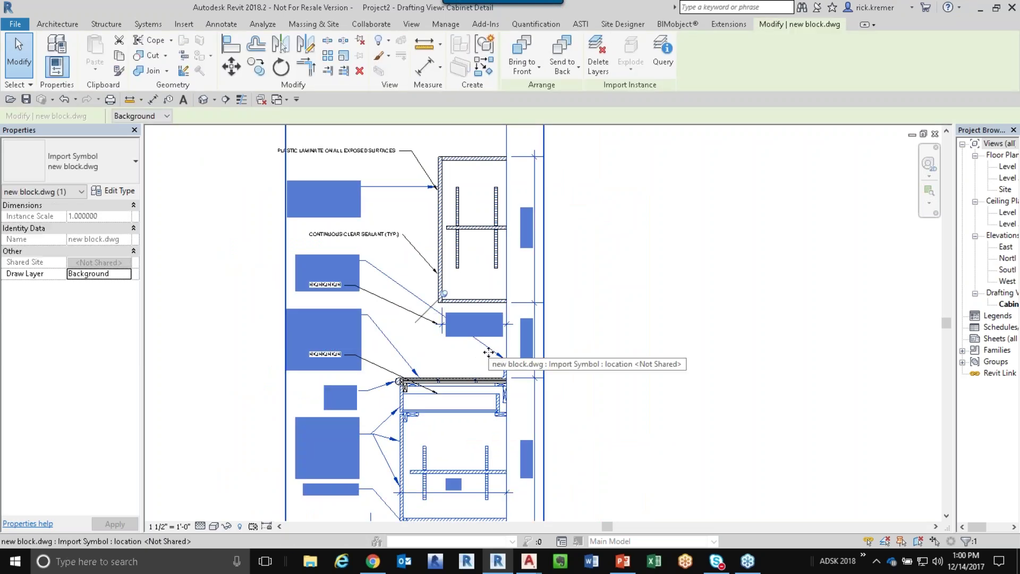
pyautogui.press('Delete')
pyautogui.click(444, 295)
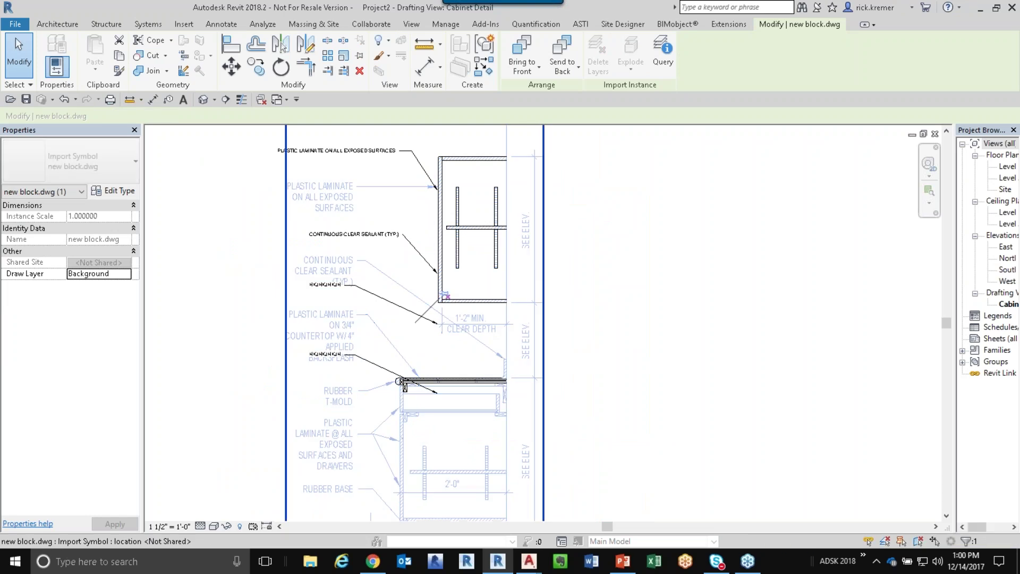
pyautogui.press('Delete')
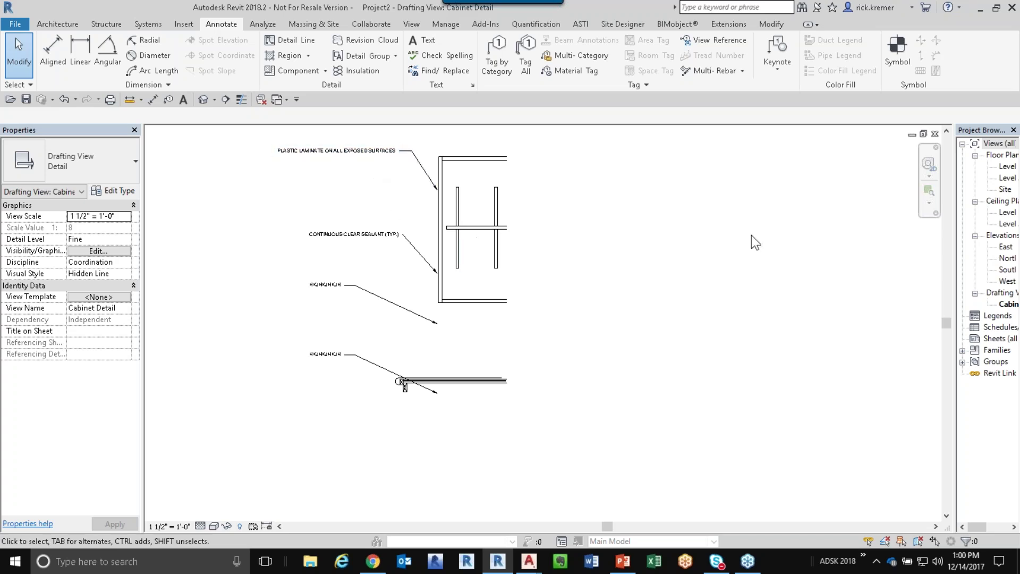
# Step: Exit the open note edit in AutoCAD, minimize its window and bring Revit back to full screen
pyautogui.click(997, 9)
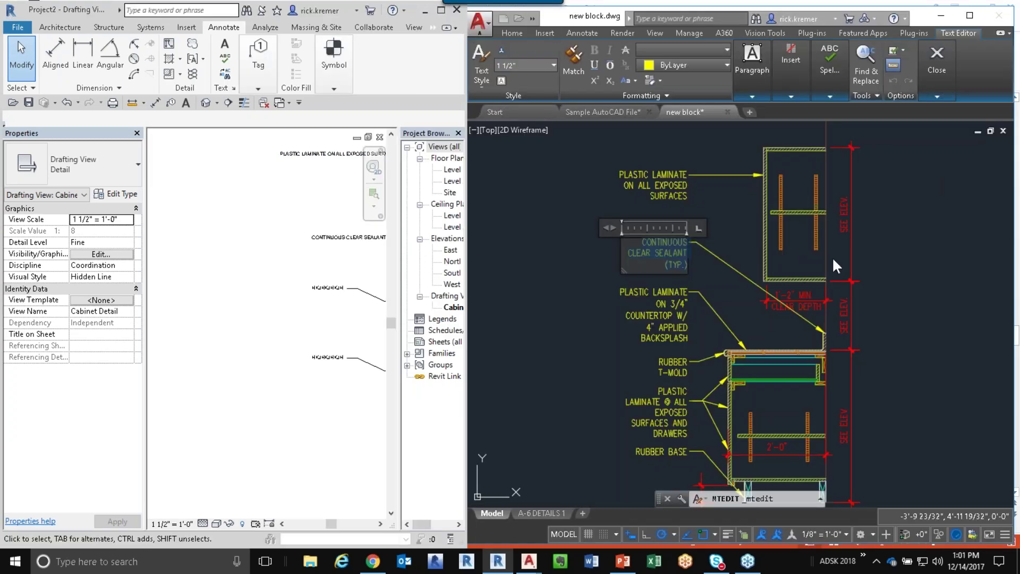
pyautogui.click(940, 16)
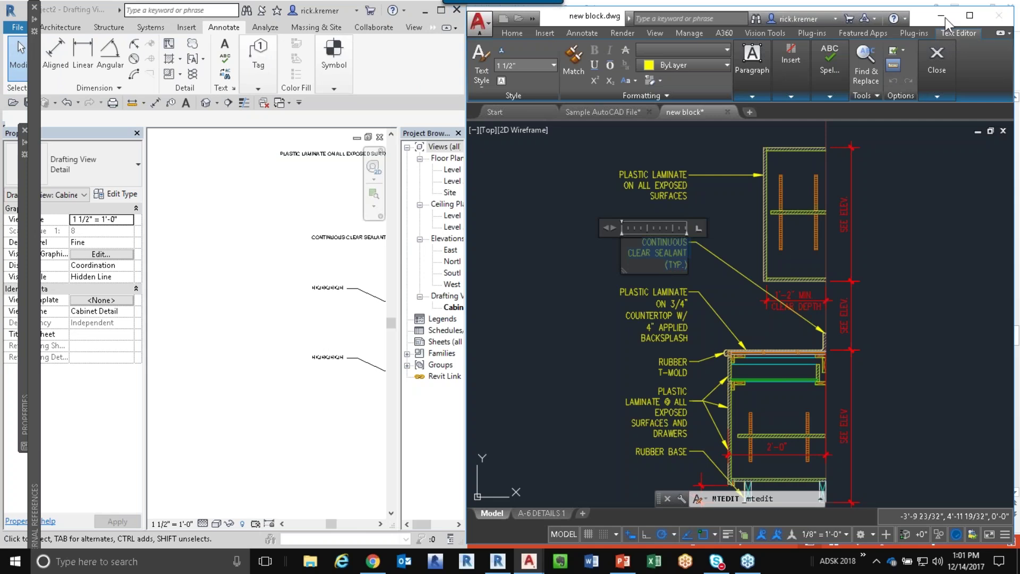
pyautogui.press('Escape')
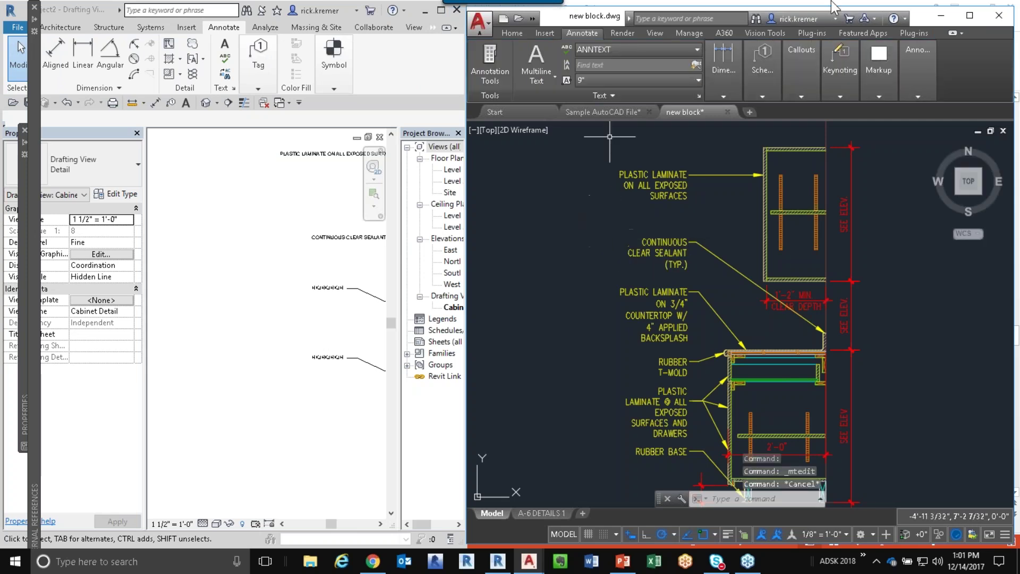
pyautogui.click(940, 16)
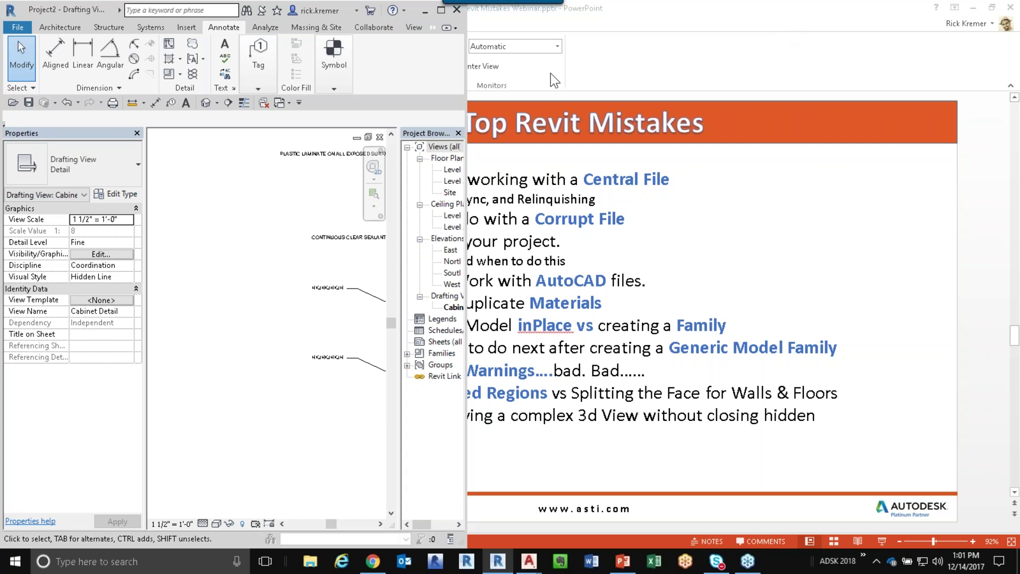
pyautogui.click(441, 10)
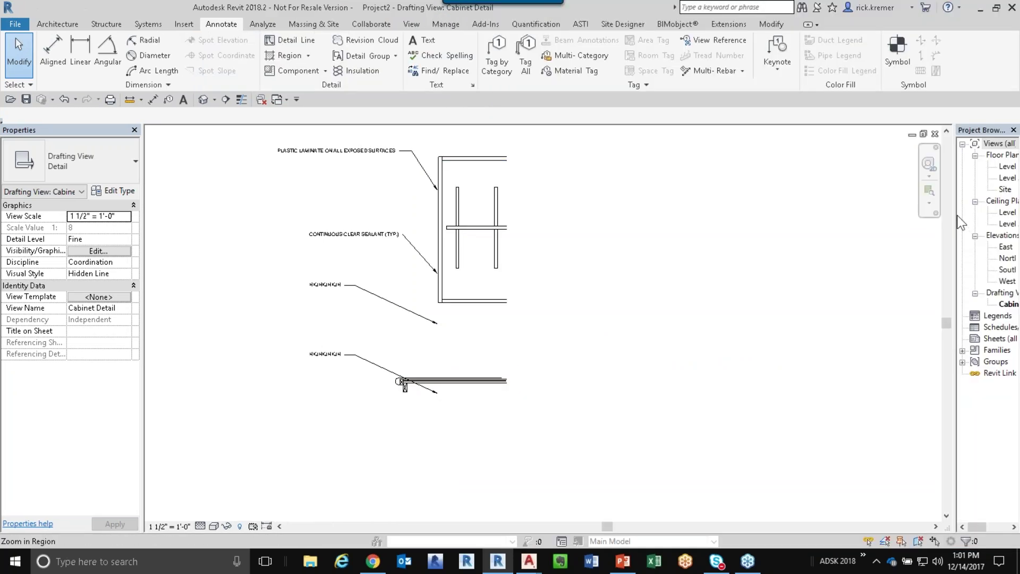
# Step: Widen the Project Browser so full view names are readable, and open the Level 1 floor plan
pyautogui.moveTo(955, 214); pyautogui.dragTo(663, 224)
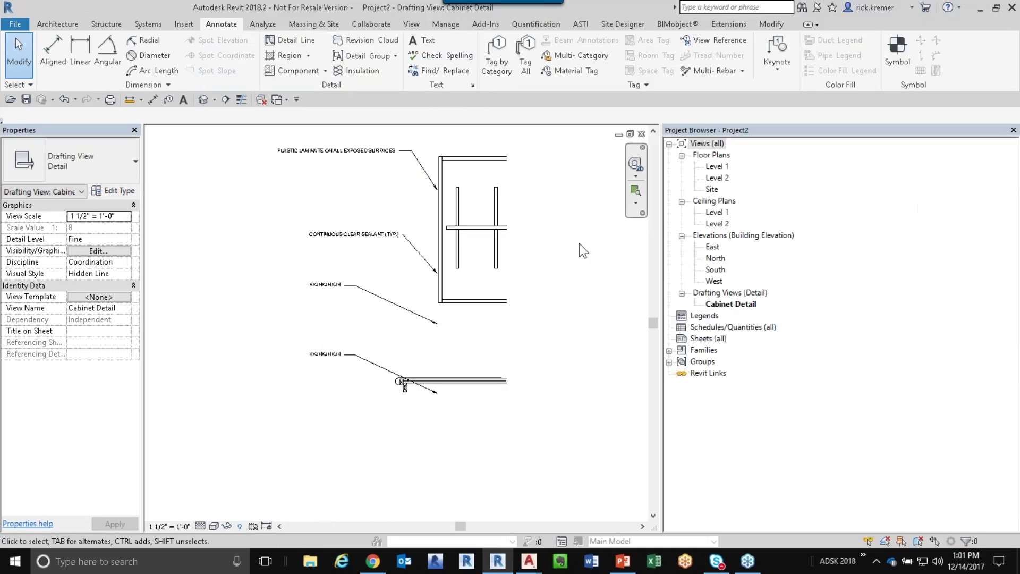
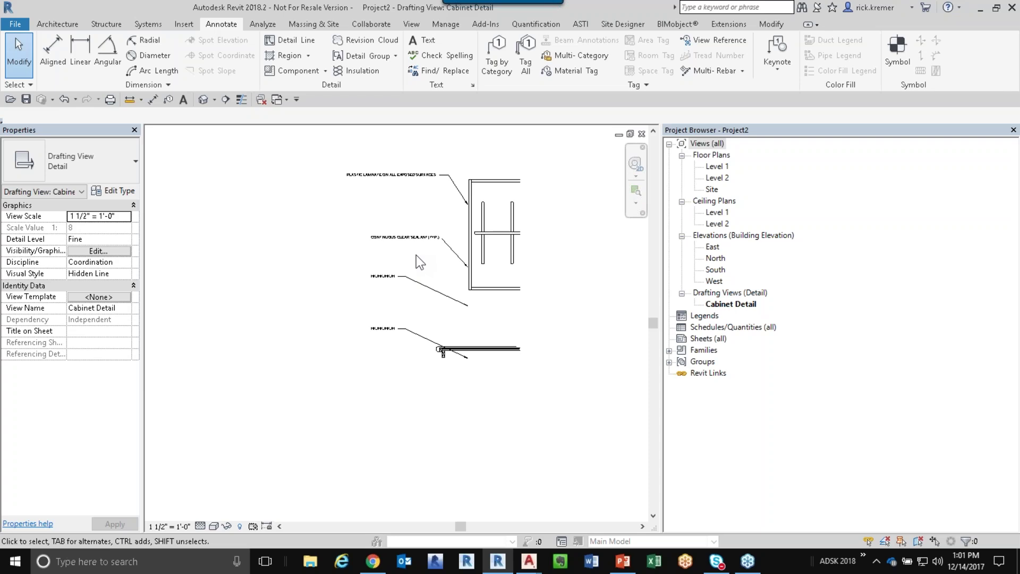
pyautogui.click(15, 24)
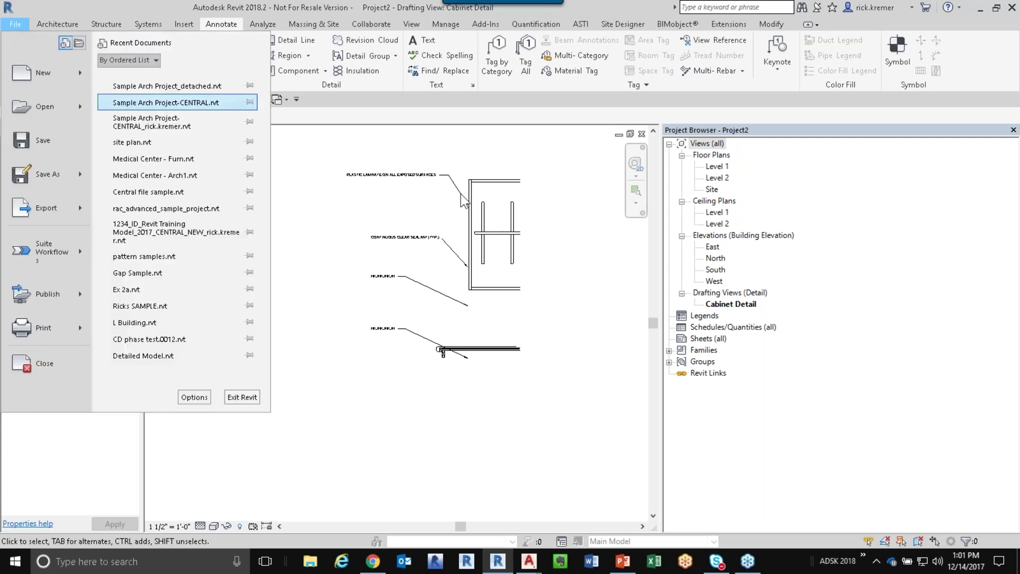
pyautogui.click(461, 195)
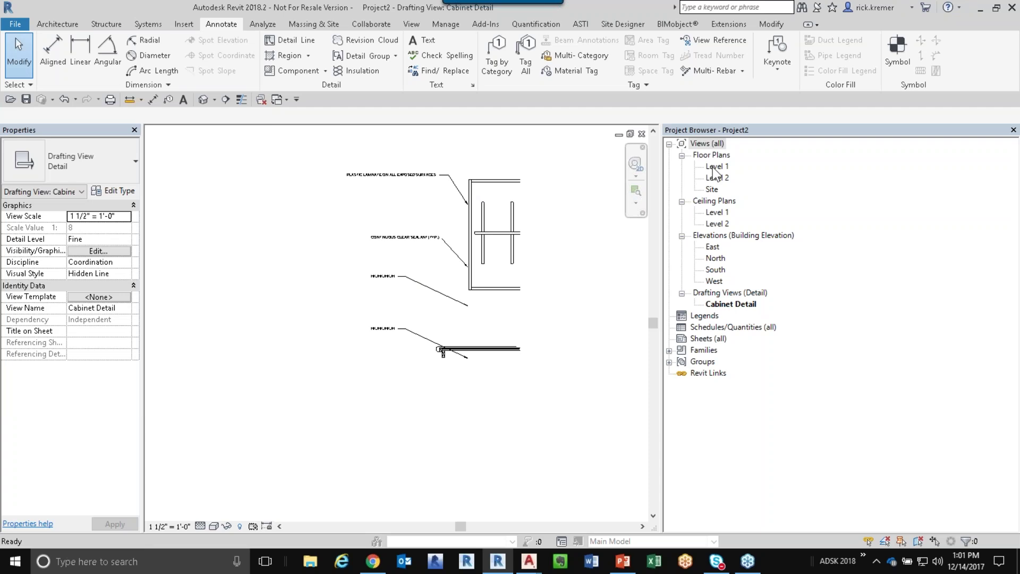
pyautogui.doubleClick(715, 167)
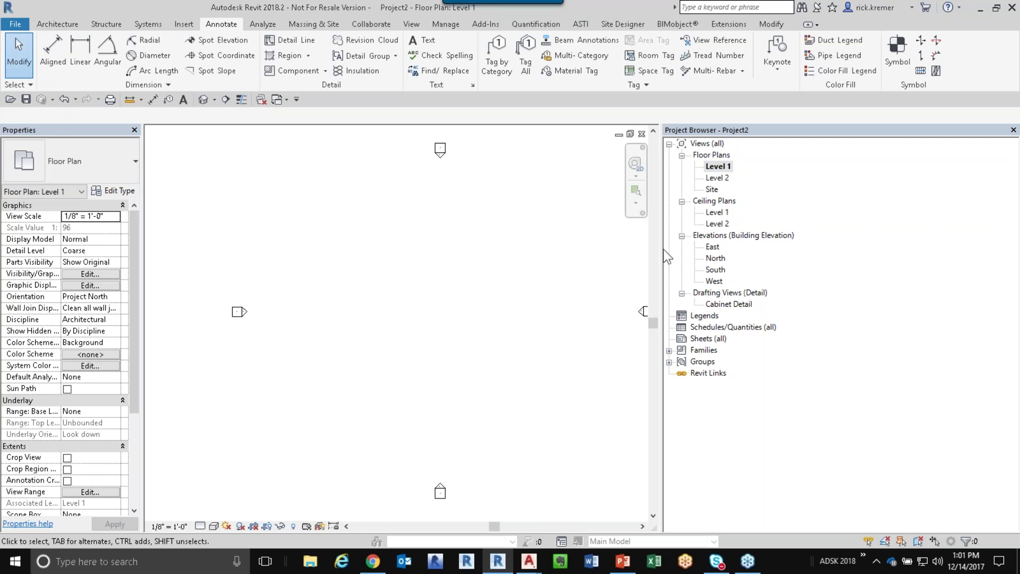
pyautogui.moveTo(659, 249); pyautogui.dragTo(824, 248)
# Step: Draw a horizontal Generic - 8" wall 52'-0" long between the elevation markers, with its top constrained up to Level 2
pyautogui.click(55, 24)
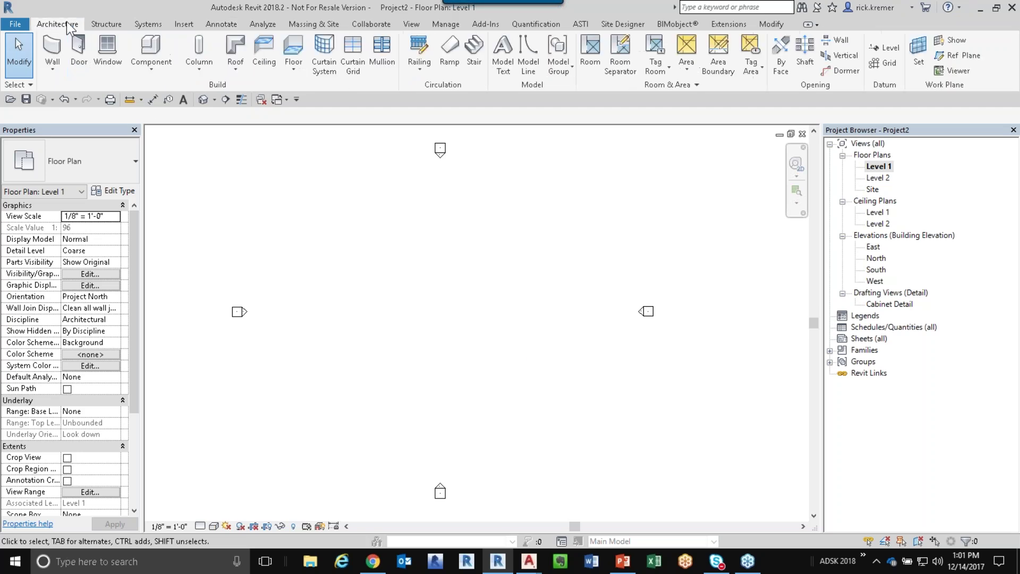
pyautogui.click(57, 55)
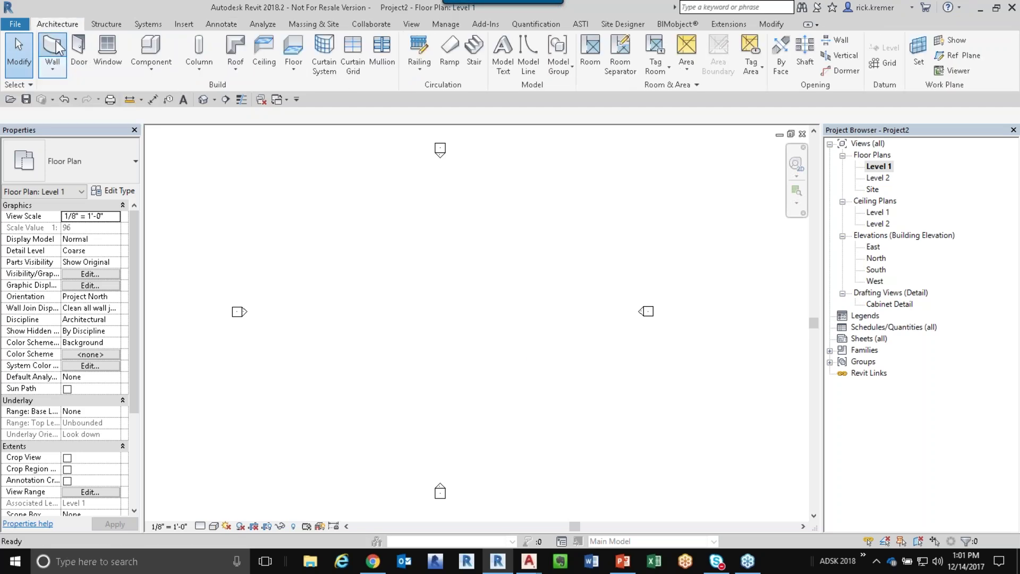
pyautogui.click(127, 273)
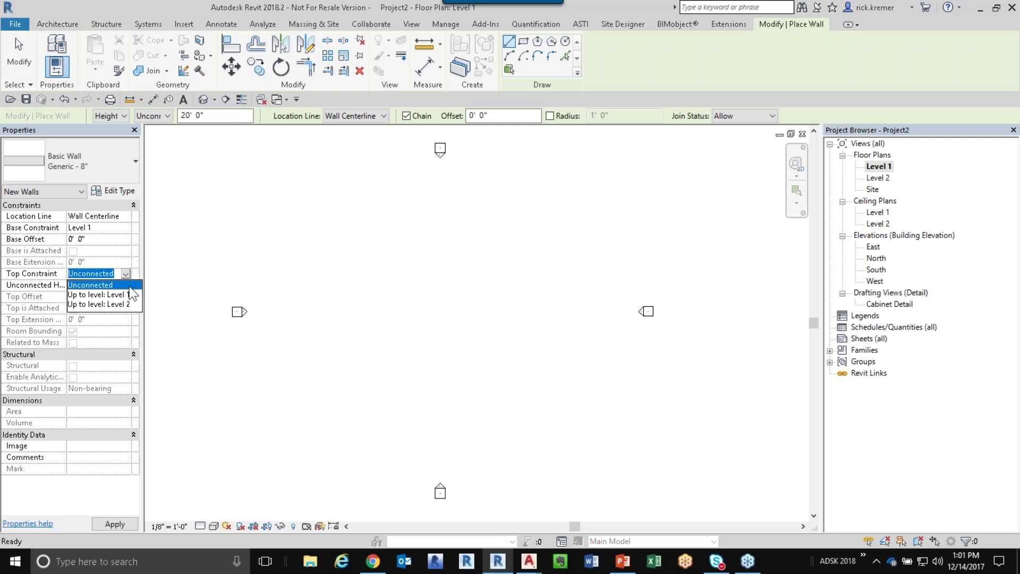
pyautogui.click(127, 308)
pyautogui.click(344, 310)
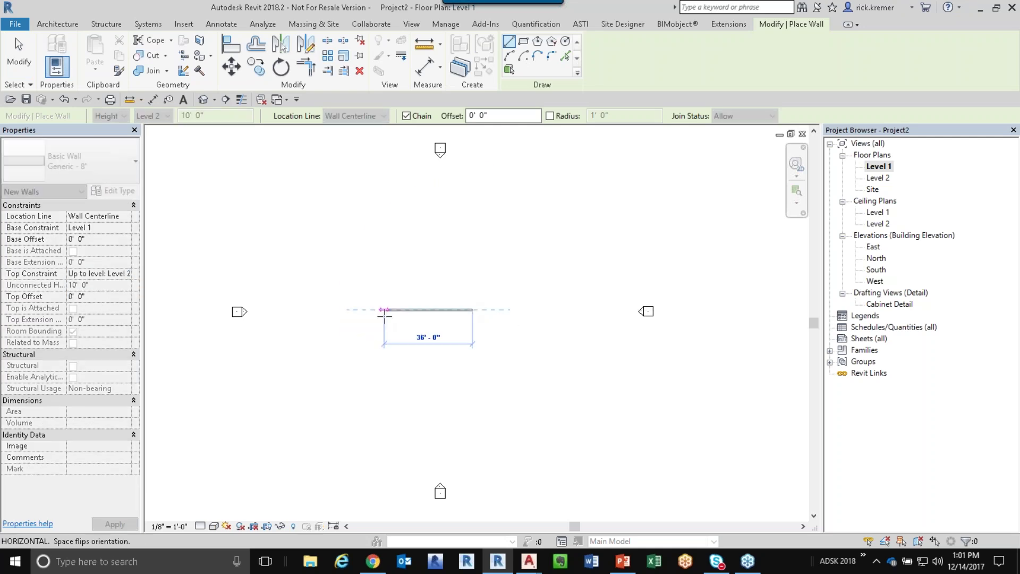
pyautogui.click(472, 309)
pyautogui.press('Escape')
pyautogui.press('Escape')
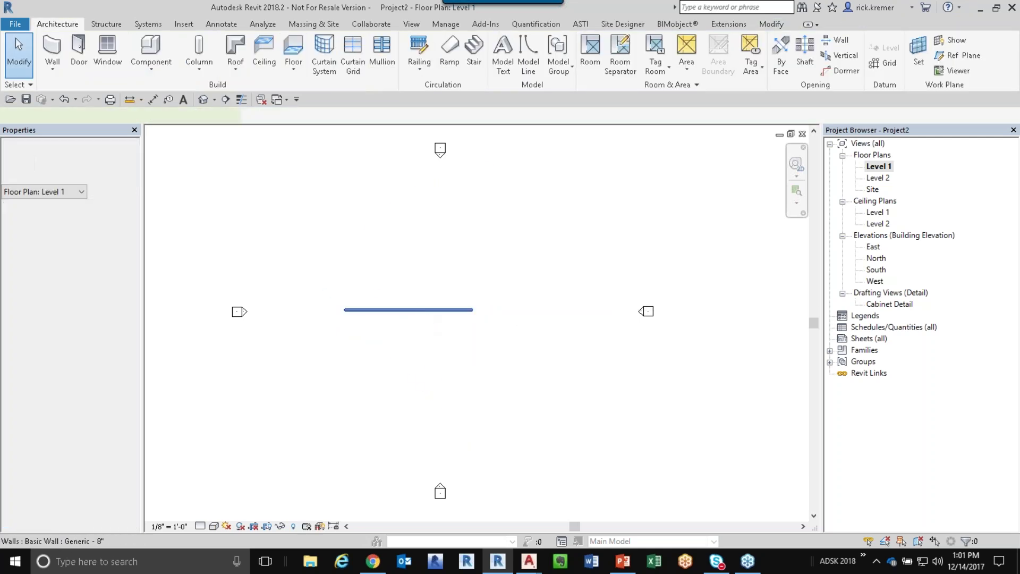
# Step: Move the wall east toward the middle of the plan and open the South elevation from its marker
pyautogui.click(470, 309)
pyautogui.moveTo(476, 308); pyautogui.dragTo(516, 308)
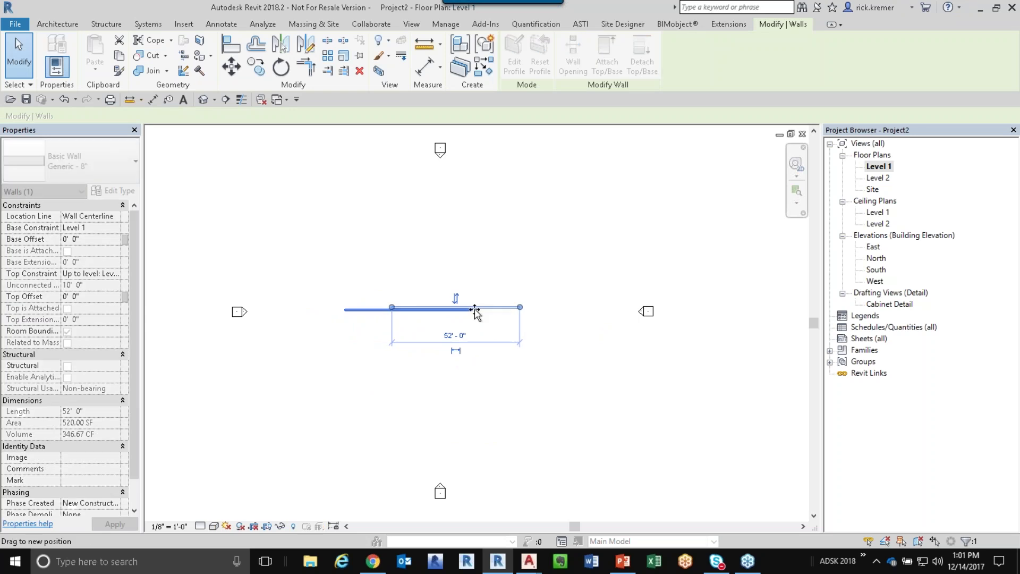
pyautogui.click(449, 445)
pyautogui.doubleClick(441, 488)
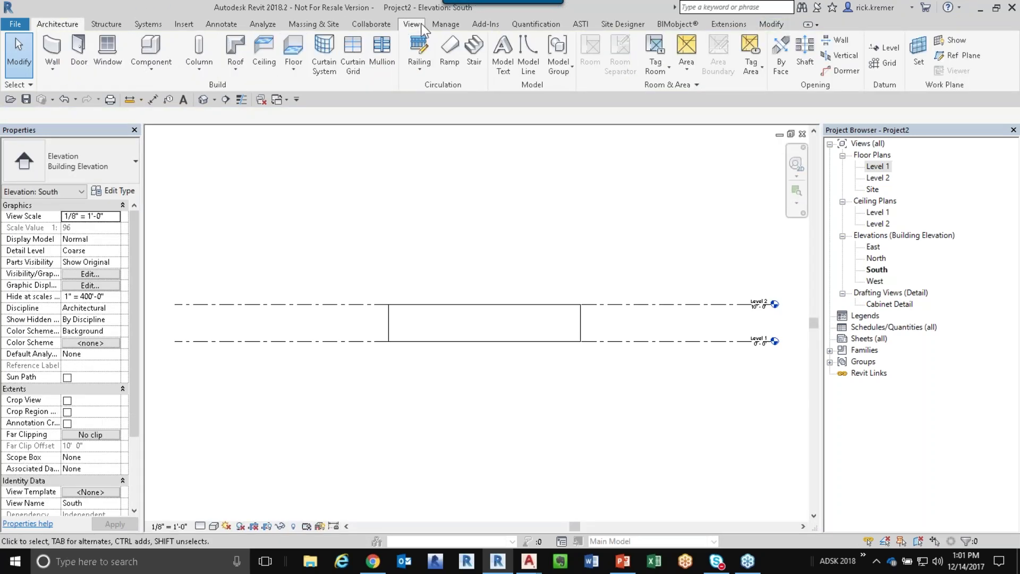
pyautogui.scroll(2, 476, 282)
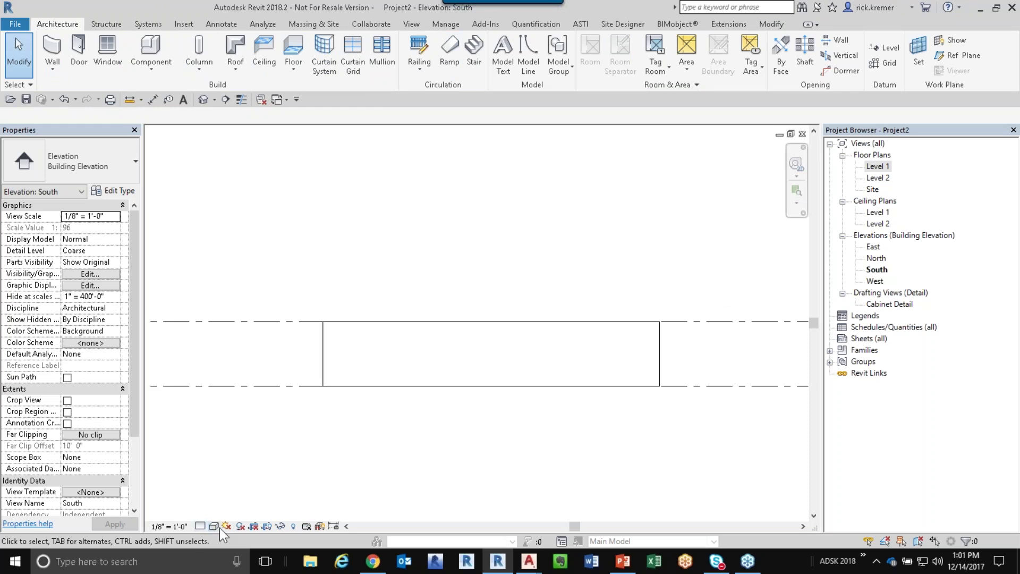
# Step: Switch the South elevation to a shaded display and open the project's material library
pyautogui.click(218, 527)
pyautogui.click(234, 492)
pyautogui.click(446, 24)
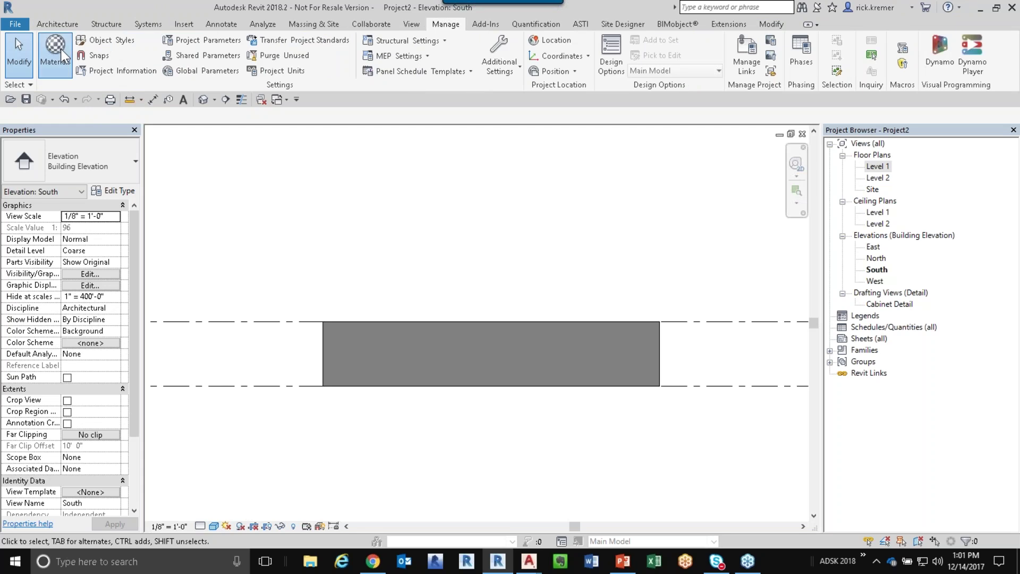
pyautogui.click(63, 55)
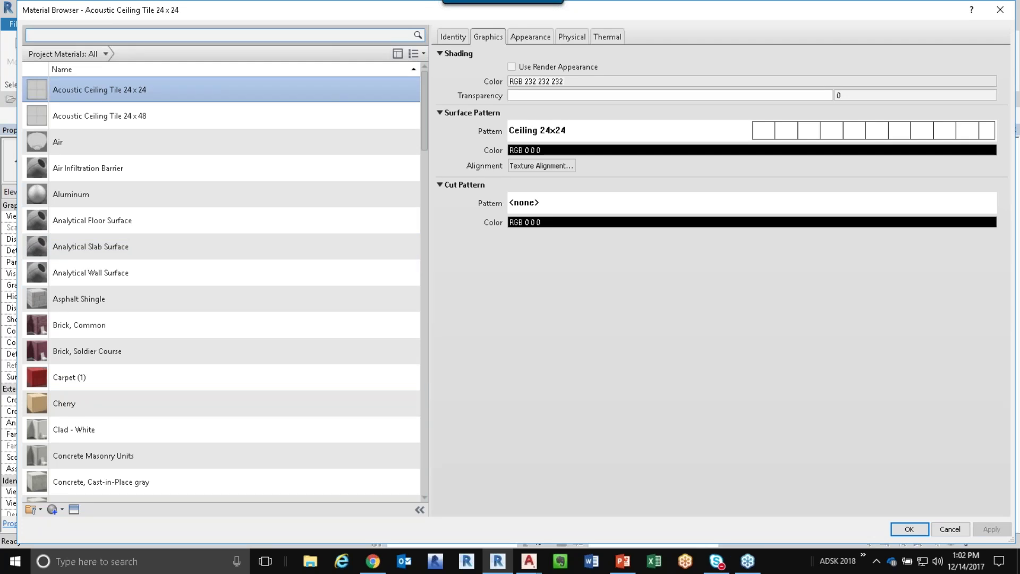
# Step: Shrink the Material Browser dialog and move it toward the middle of the screen
pyautogui.moveTo(1013, 540); pyautogui.dragTo(842, 429)
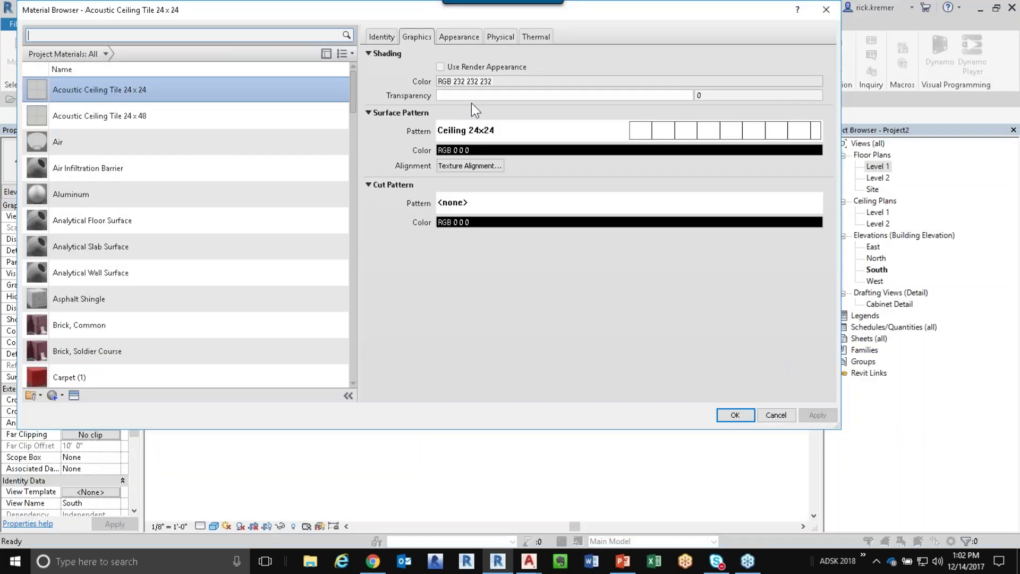
pyautogui.moveTo(360, 11); pyautogui.dragTo(433, 59)
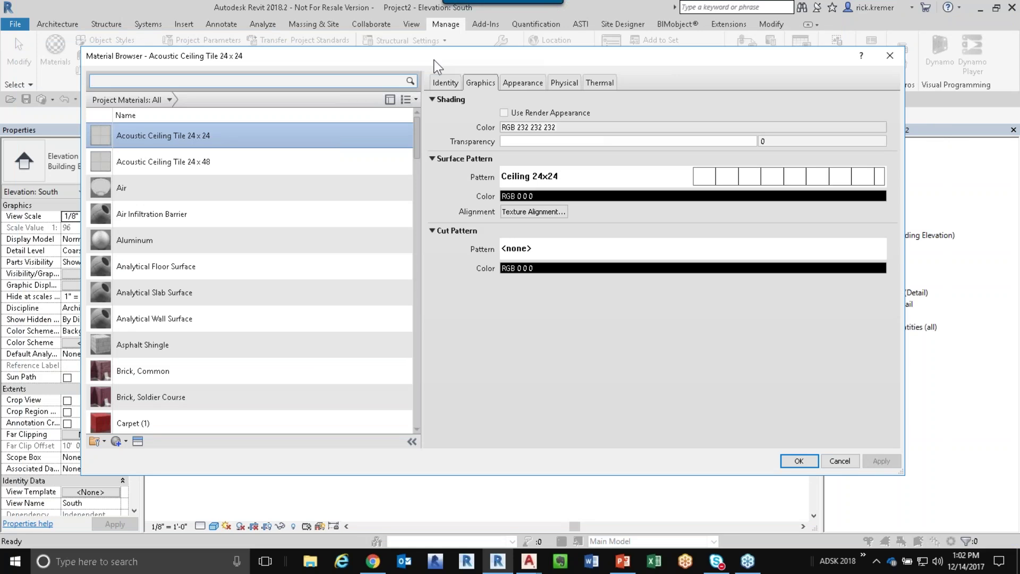
# Step: Search the materials for WOOD, duplicate Cherry and name the copy "mY nEW cHERRY wood"
pyautogui.click(279, 263)
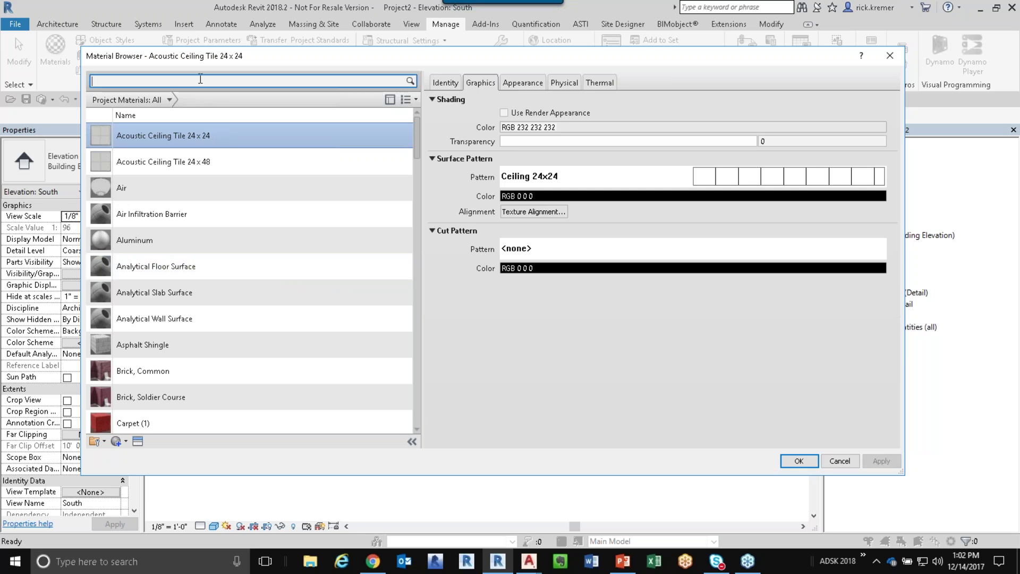
pyautogui.write('WOOD')
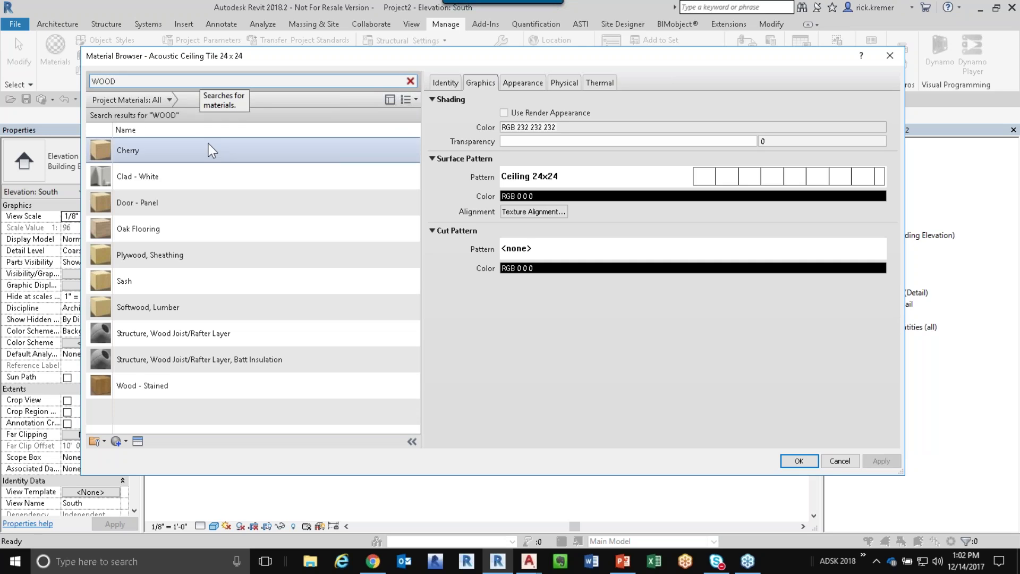
pyautogui.click(208, 144)
pyautogui.click(208, 142)
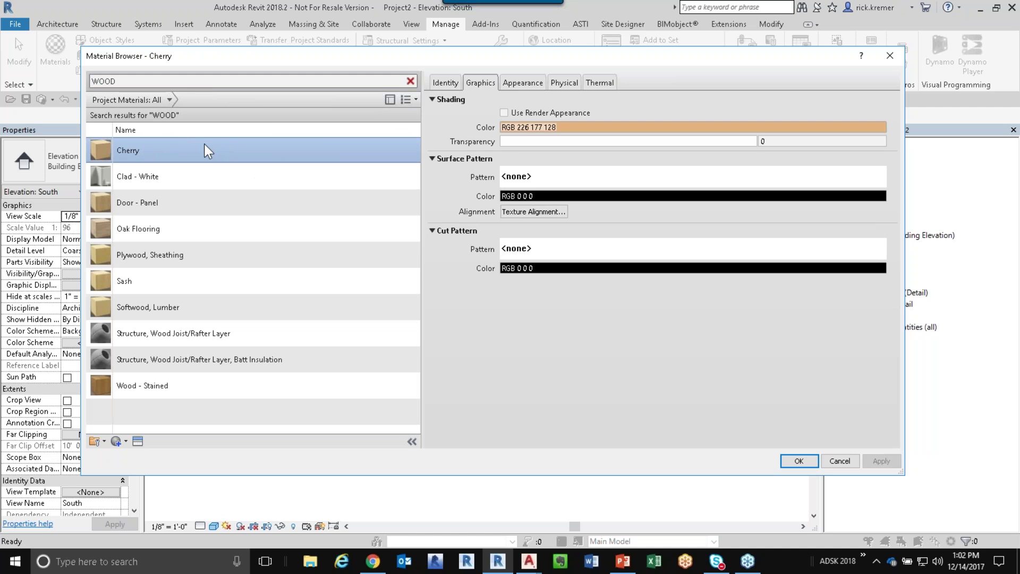
pyautogui.rightClick(203, 145)
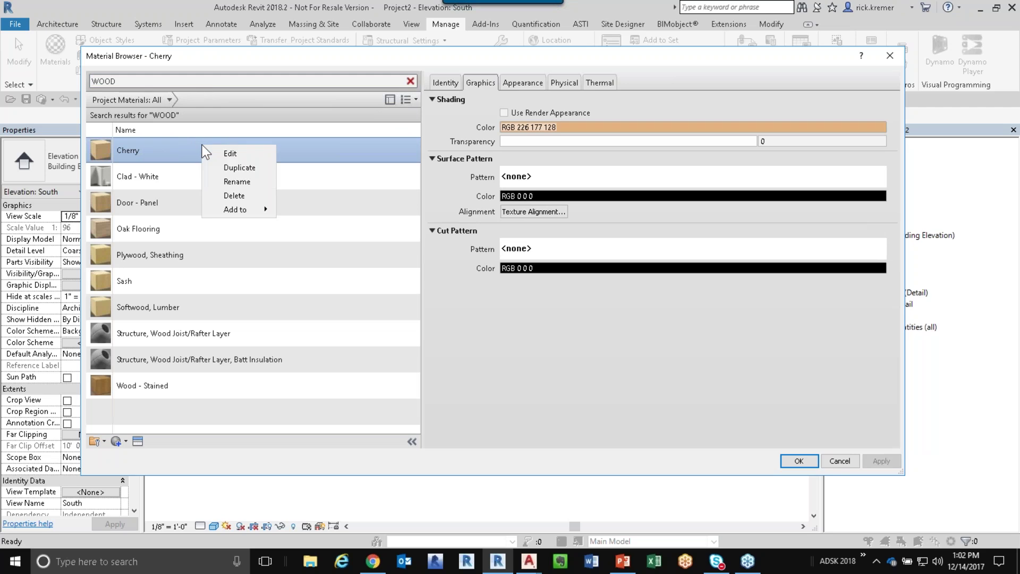
pyautogui.click(246, 169)
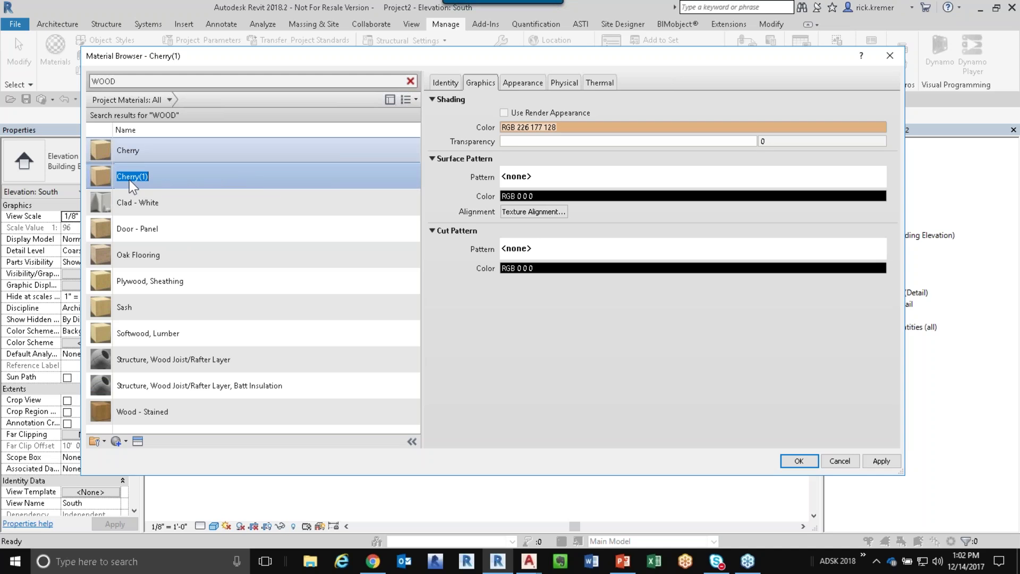
pyautogui.write('mY nEW cHERRY wood')
pyautogui.moveTo(165, 176); pyautogui.dragTo(170, 177)
pyautogui.press('Return')
# Step: Replace the wood appearance image of mY nEW cHERRY wood with Woods - Plastics.Finish Carpentry.Wood.White Oak.bump.jpg
pyautogui.click(241, 177)
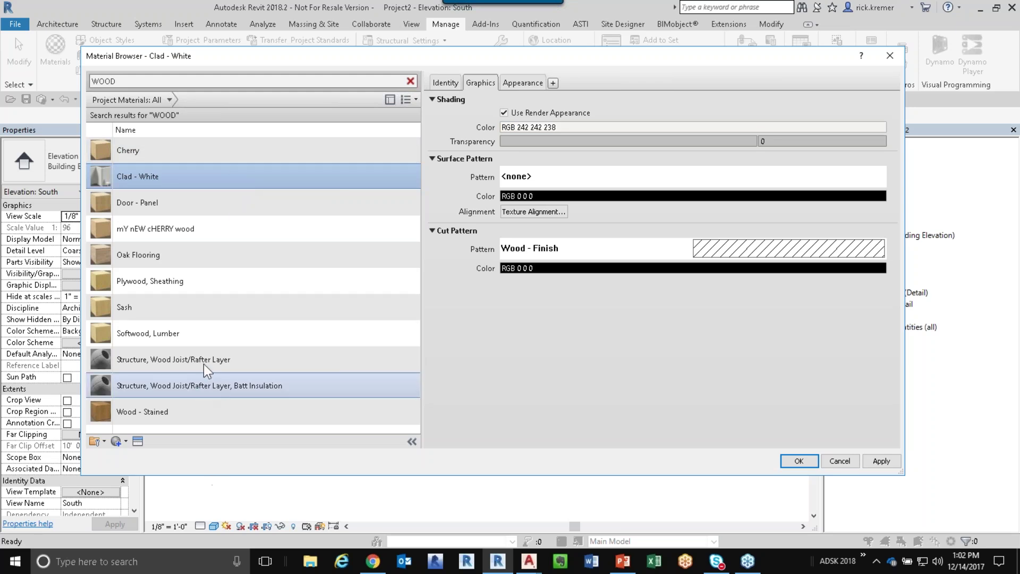
pyautogui.click(205, 229)
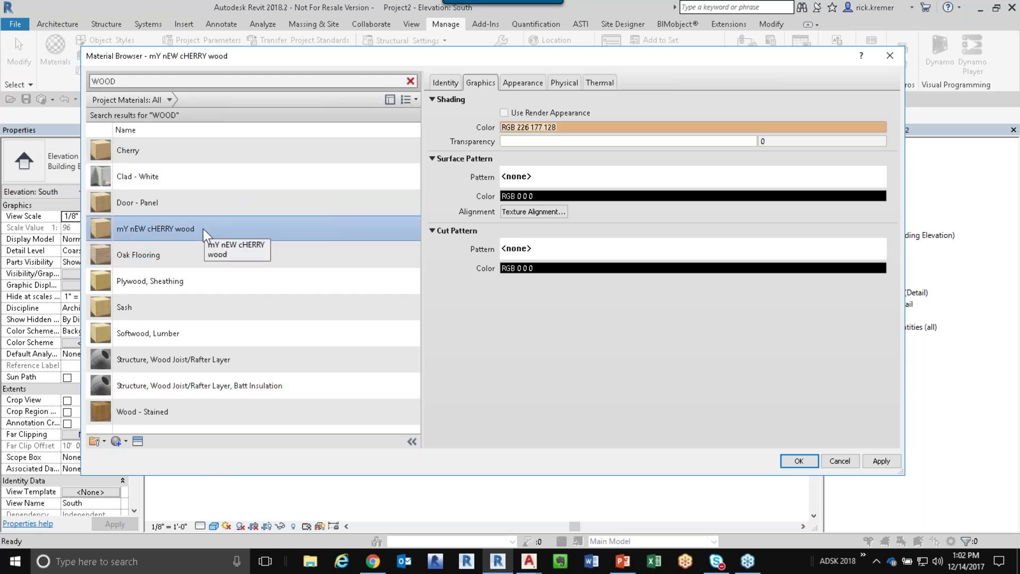
pyautogui.click(577, 123)
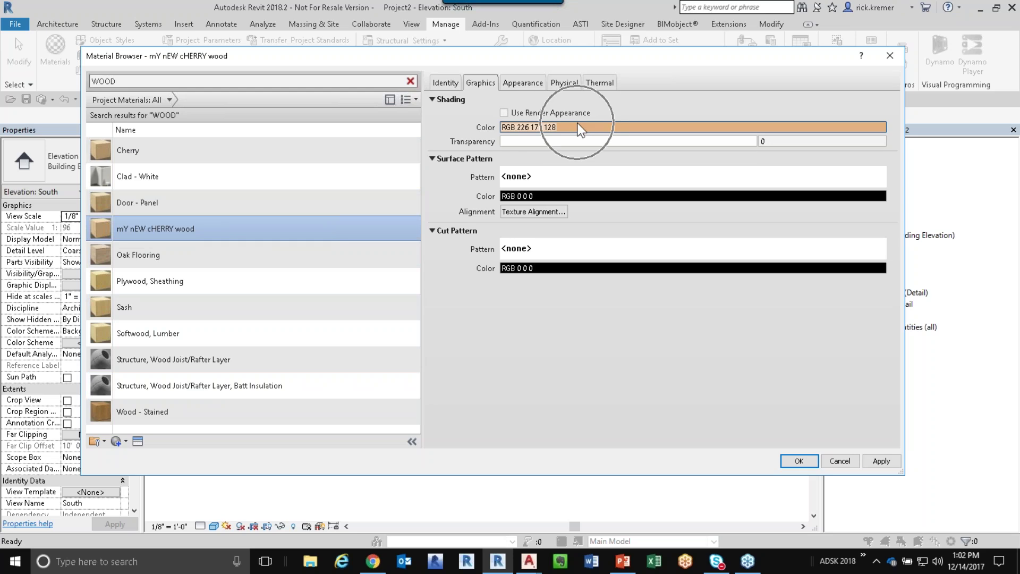
pyautogui.click(527, 82)
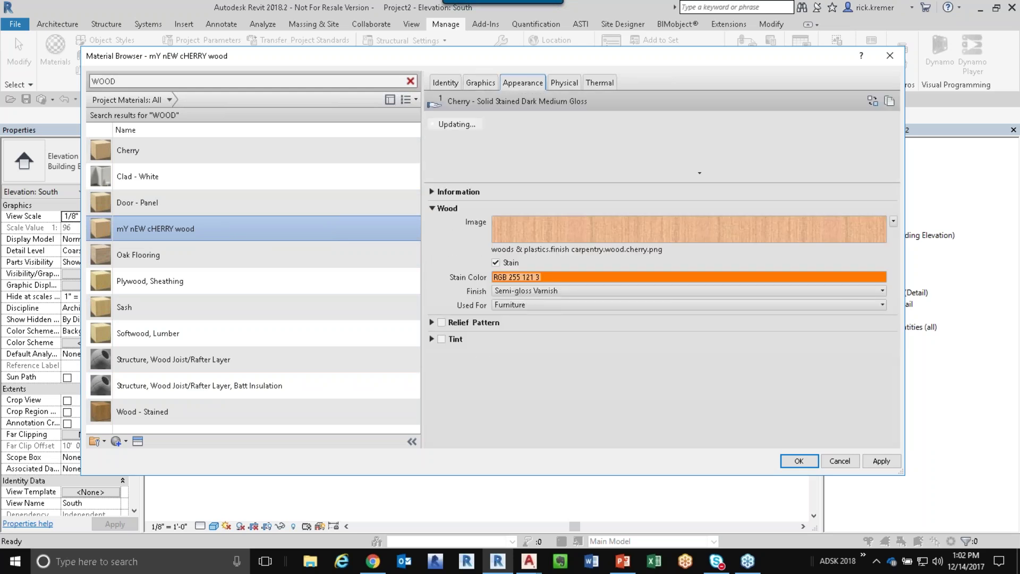
pyautogui.click(665, 222)
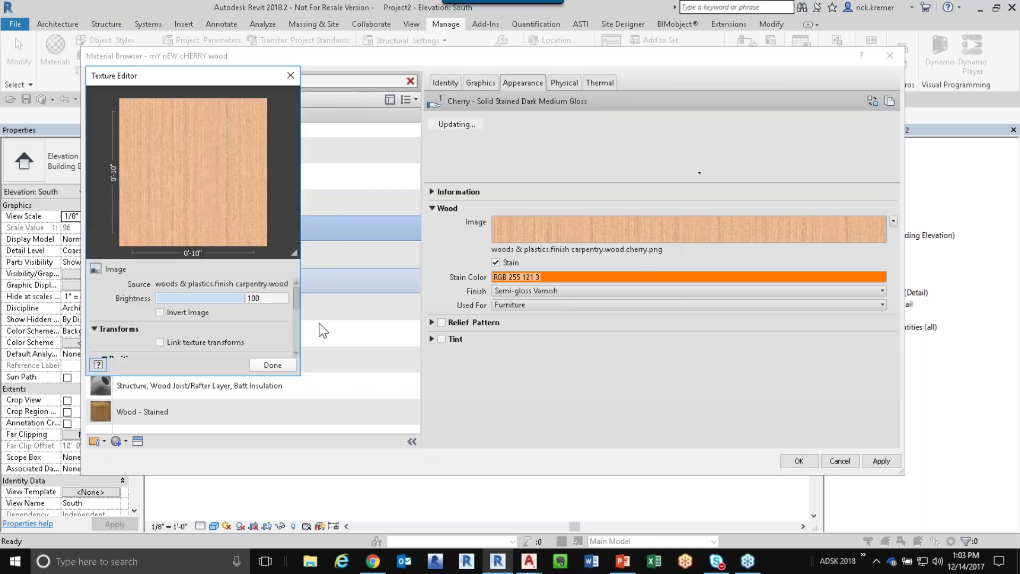
pyautogui.click(271, 365)
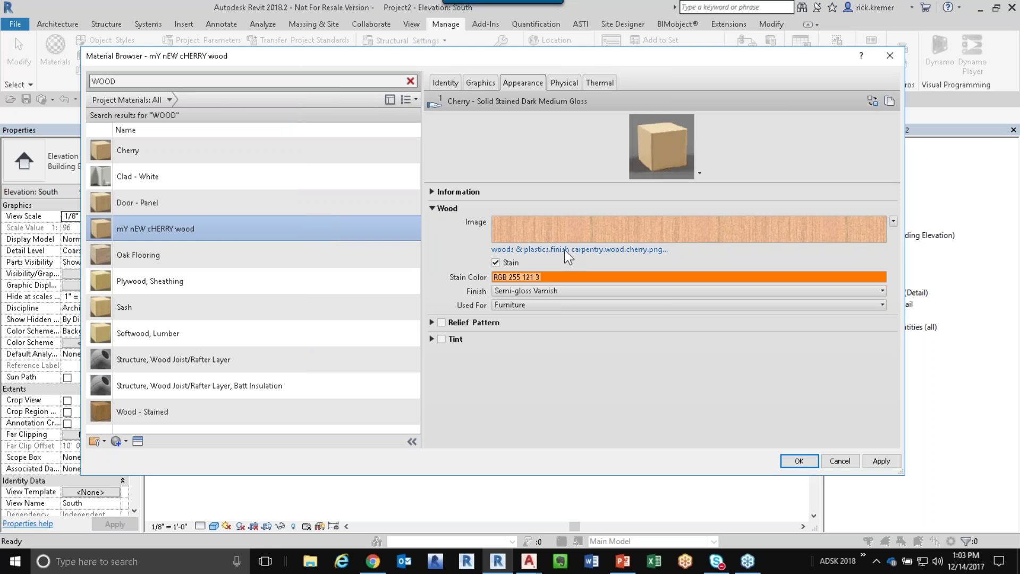
pyautogui.click(563, 250)
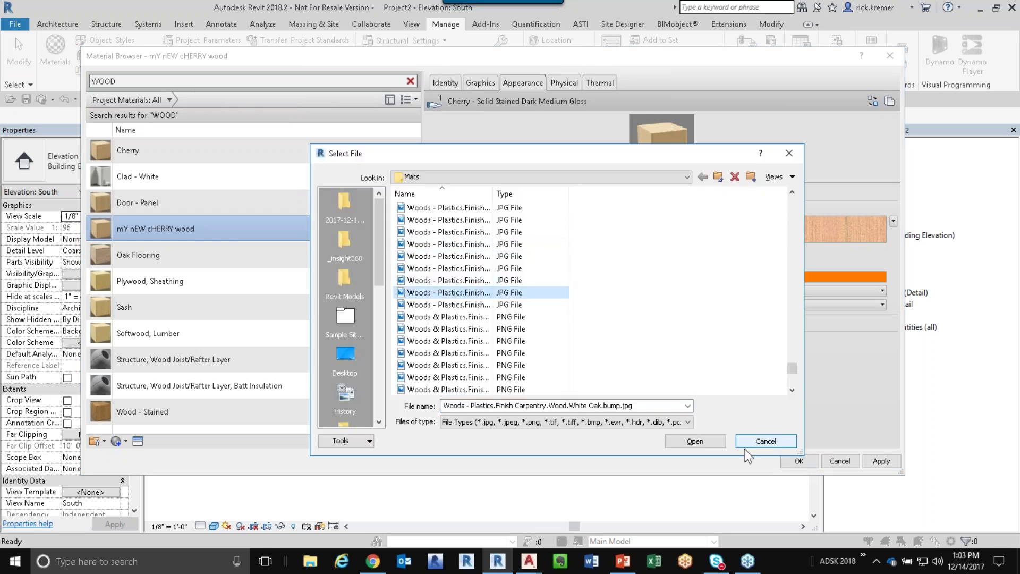
pyautogui.click(709, 442)
# Step: Set the stain color of mY nEW cHERRY wood to green, RGB 33 224 119, and apply the change
pyautogui.click(688, 278)
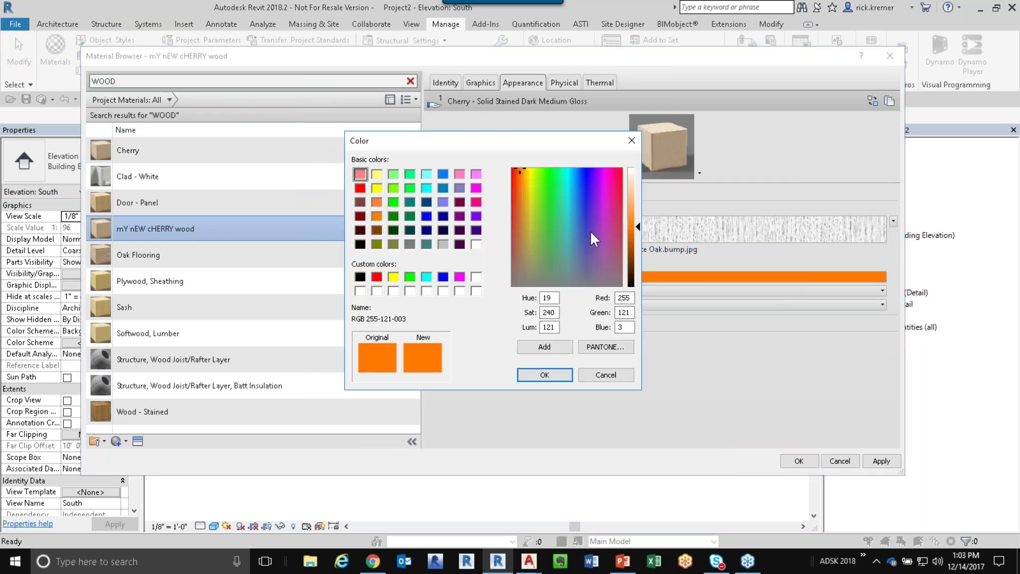
pyautogui.click(558, 196)
pyautogui.click(565, 375)
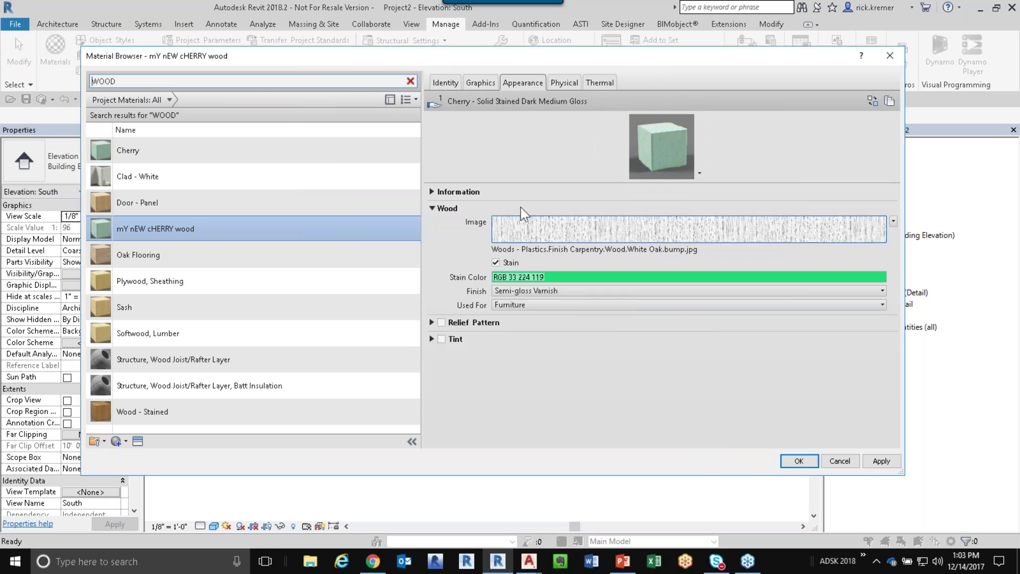
pyautogui.click(885, 461)
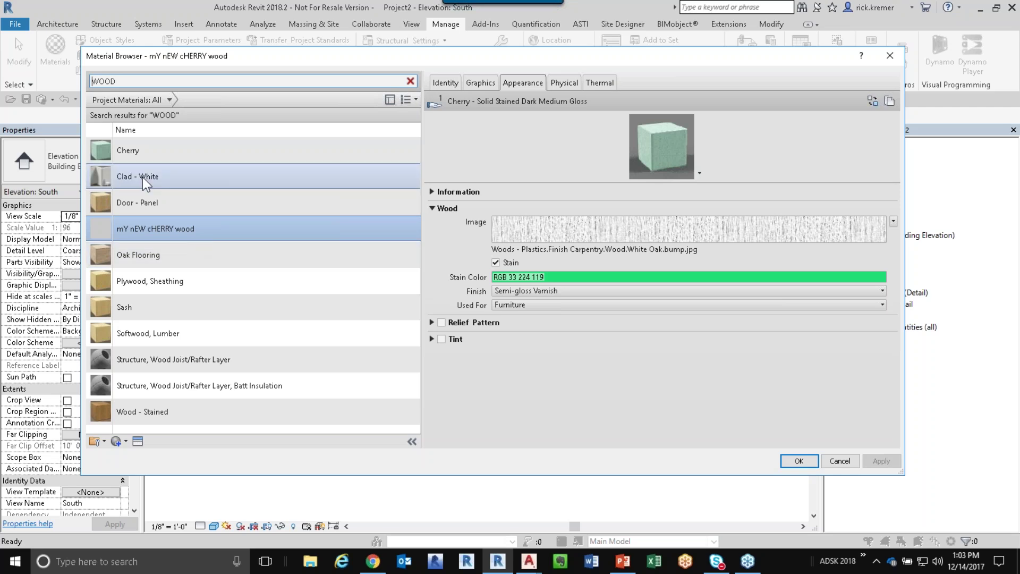
pyautogui.press('ctrl')
pyautogui.press('ctrl')
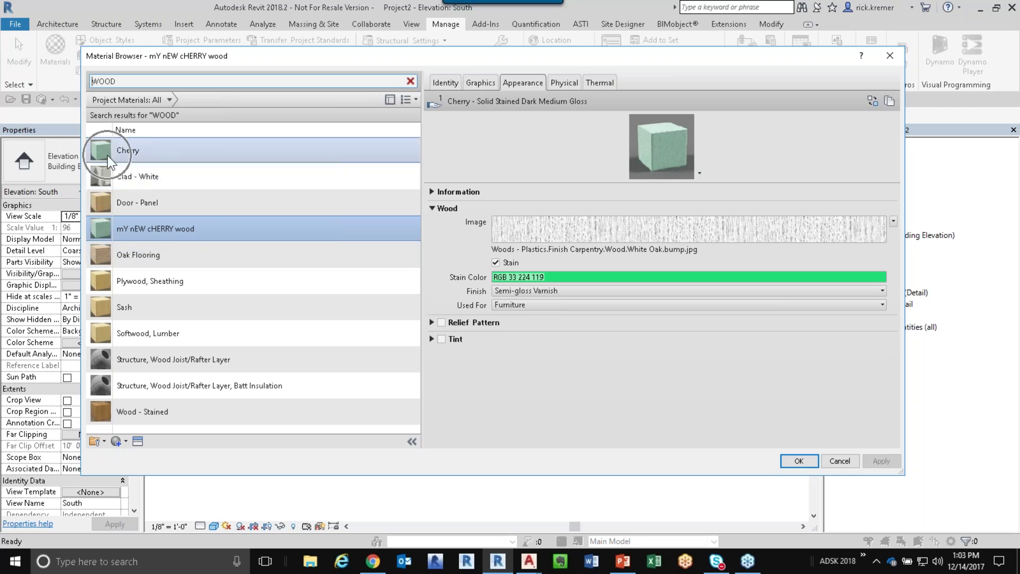
pyautogui.press('ctrl')
pyautogui.press('ctrl')
pyautogui.press('ctrl')
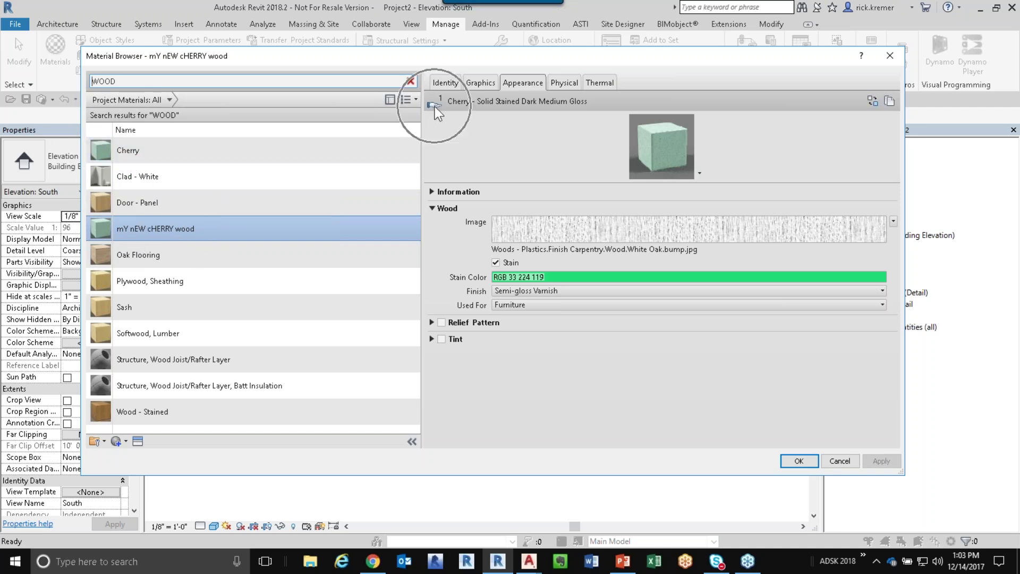
pyautogui.press('ctrl')
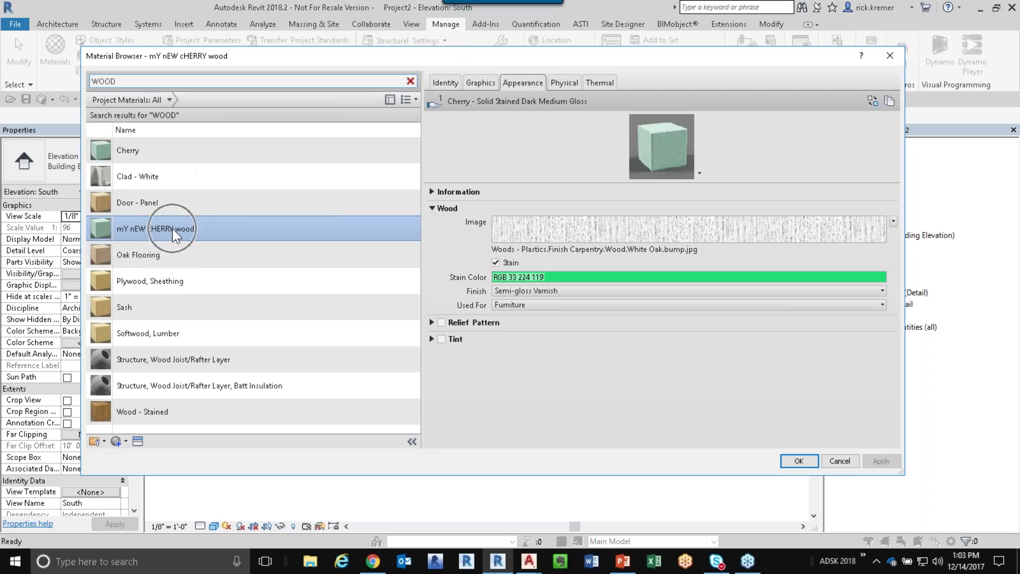
pyautogui.press('ctrl')
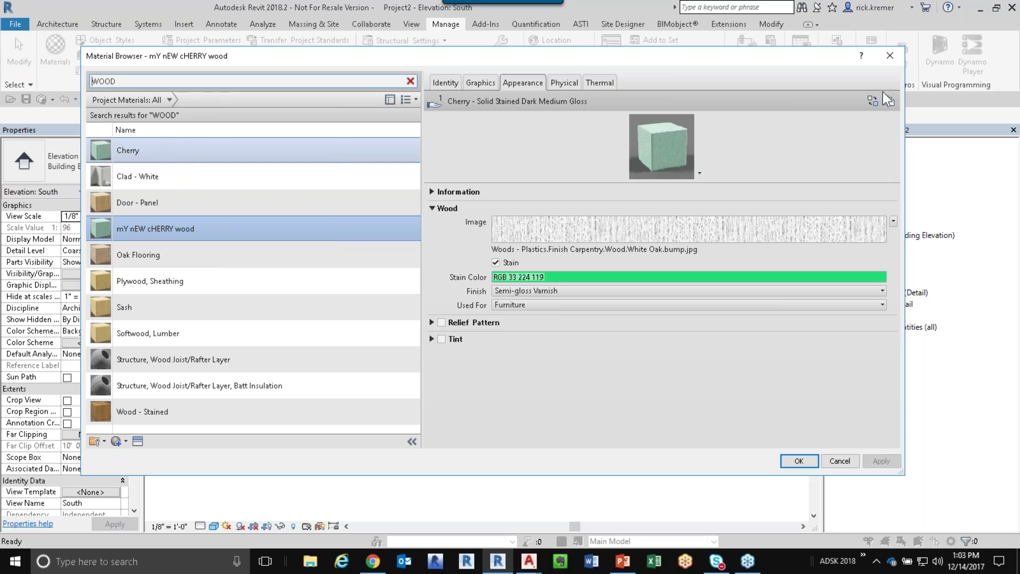
pyautogui.press('ctrl')
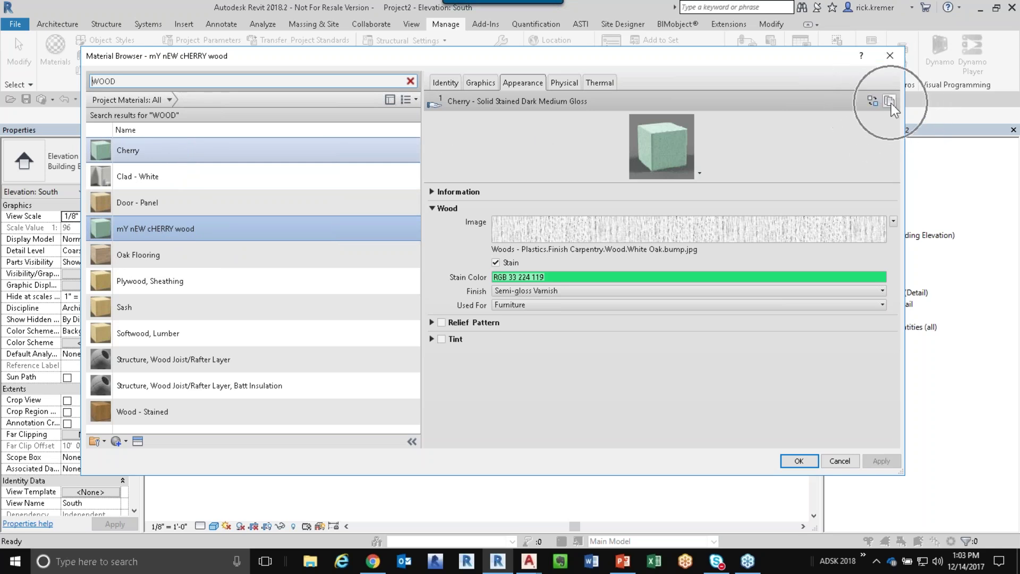
pyautogui.press('ctrl')
# Step: Duplicate the appearance asset of mY nEW cHERRY wood, set the copy's stain color to RGB 209 124 48 and apply it
pyautogui.click(890, 101)
pyautogui.press('ctrl')
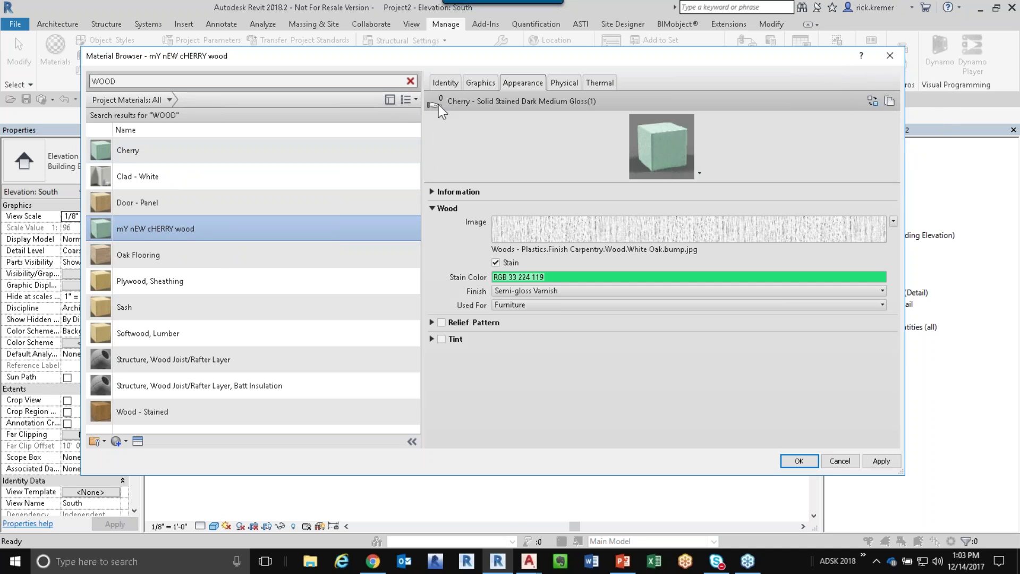
pyautogui.click(566, 279)
pyautogui.moveTo(566, 279); pyautogui.dragTo(520, 208)
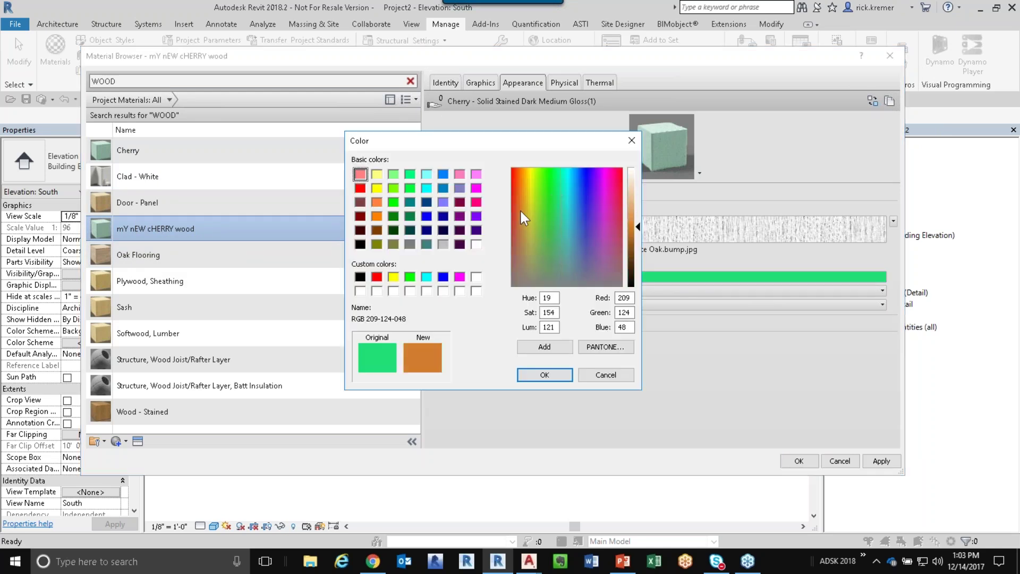
pyautogui.click(559, 373)
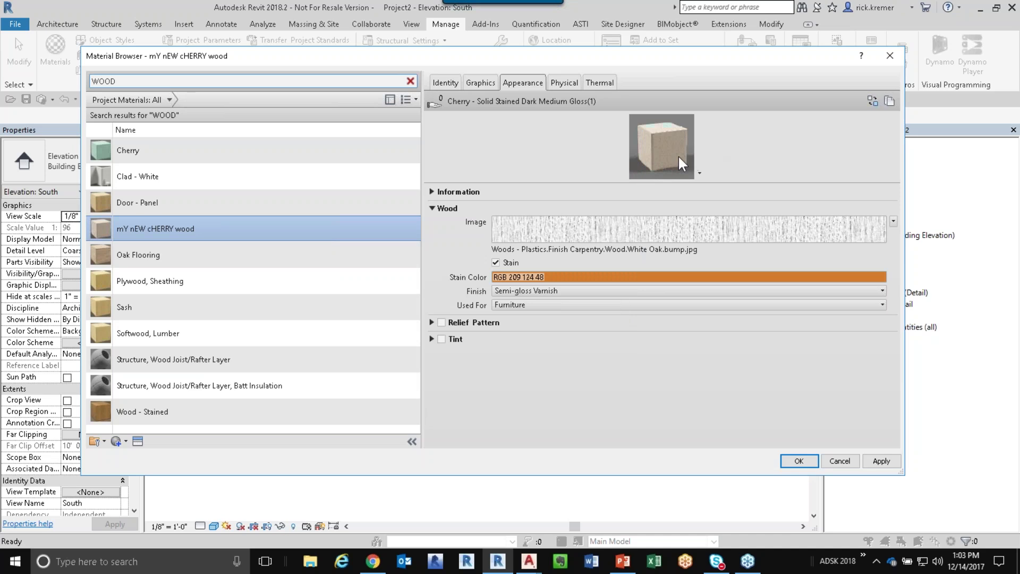
pyautogui.click(881, 461)
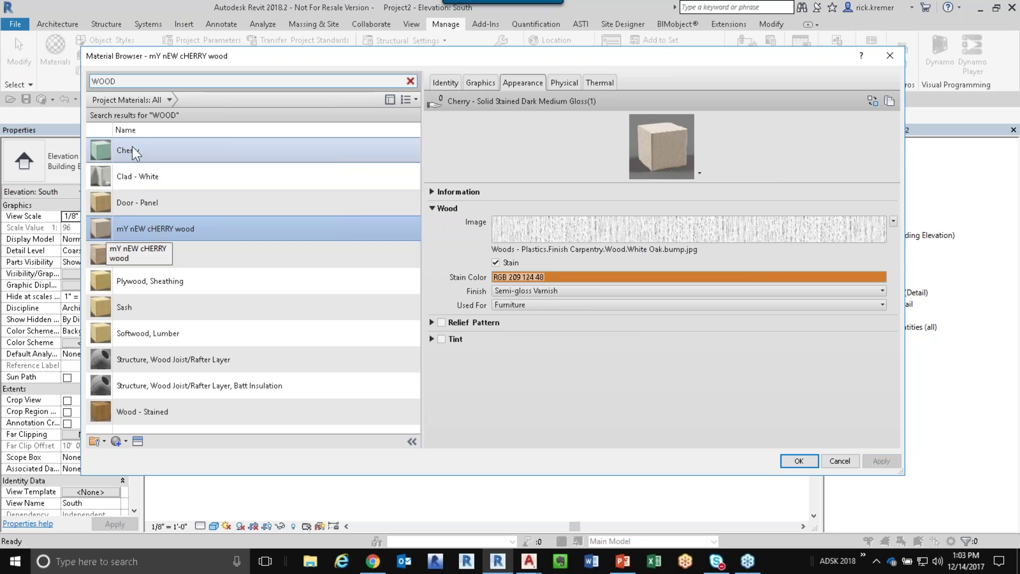
# Step: Review the appearance of the Cherry material and duplicate the appearance asset of Clad - White
pyautogui.click(149, 158)
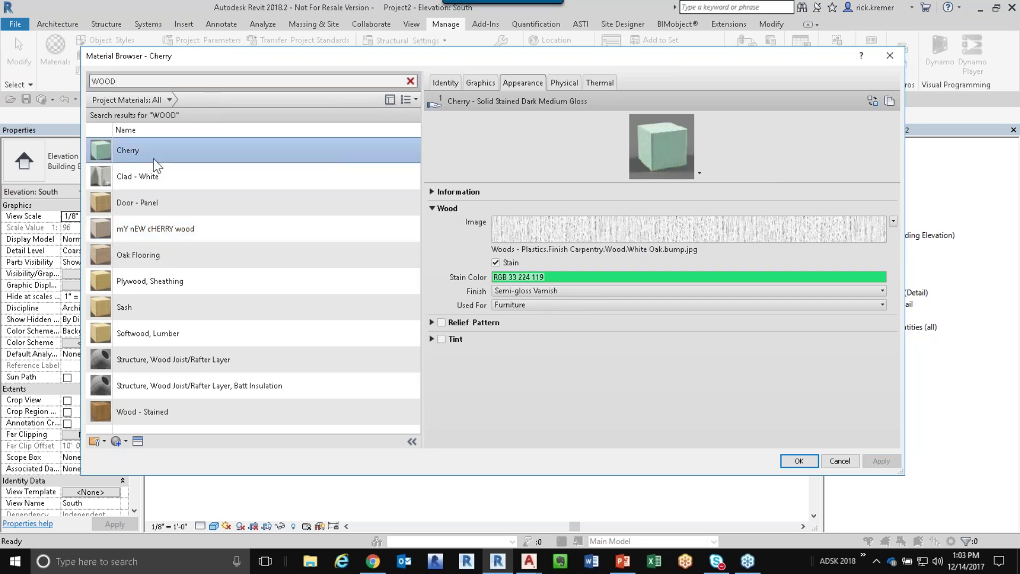
pyautogui.rightClick(153, 158)
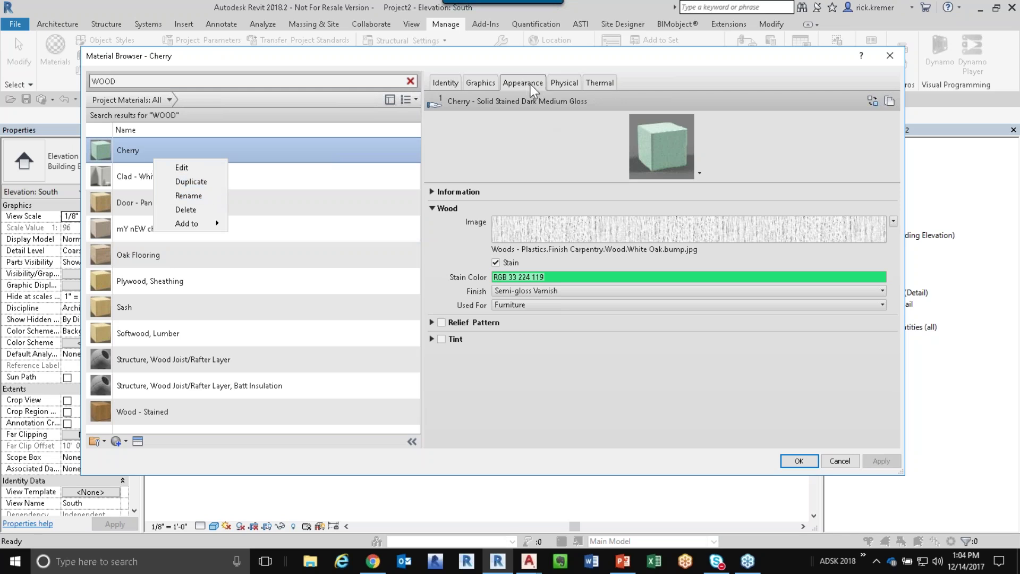
pyautogui.click(891, 103)
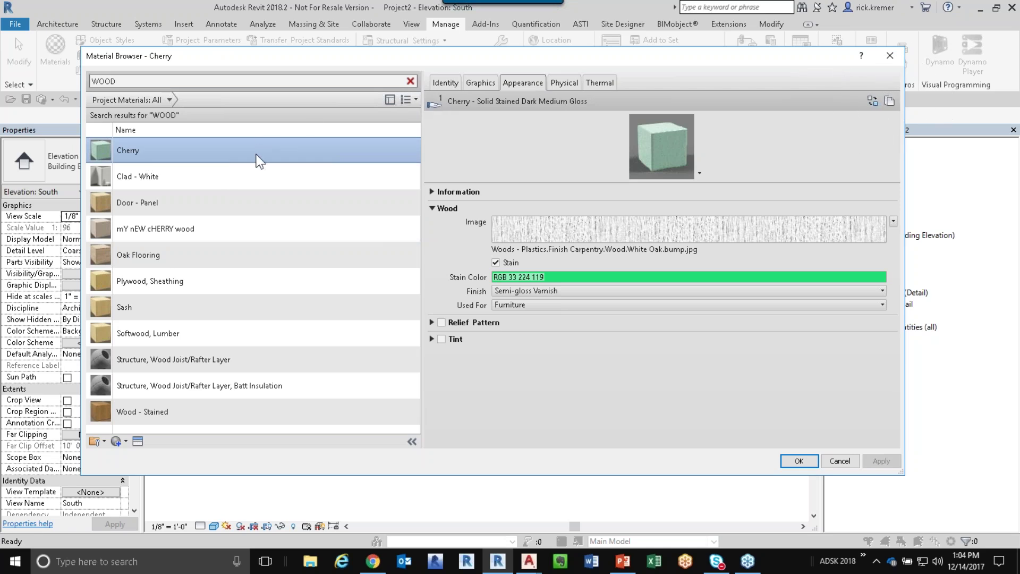
pyautogui.click(263, 179)
pyautogui.click(890, 102)
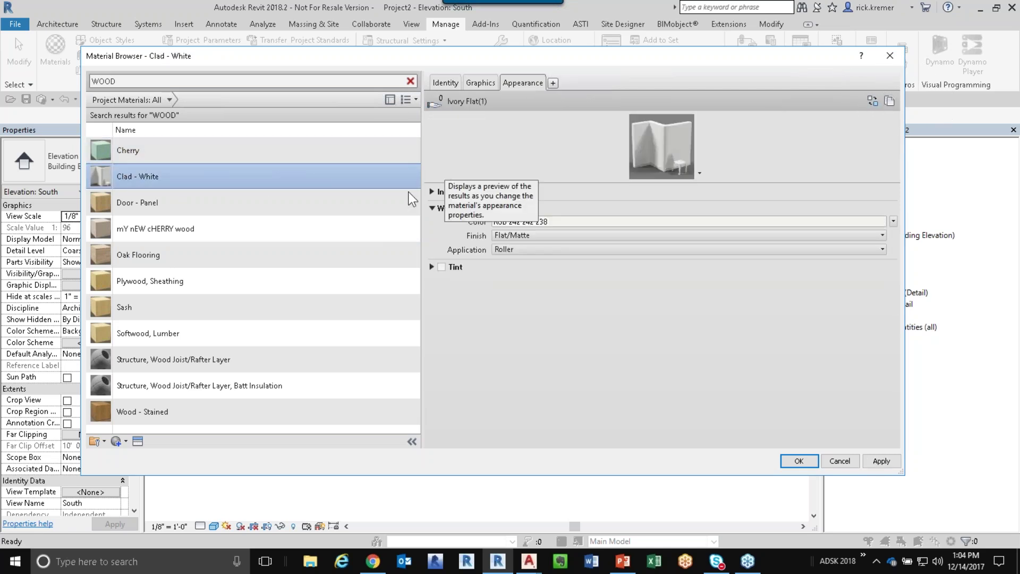
# Step: Create a new material and open its name for editing
pyautogui.click(123, 442)
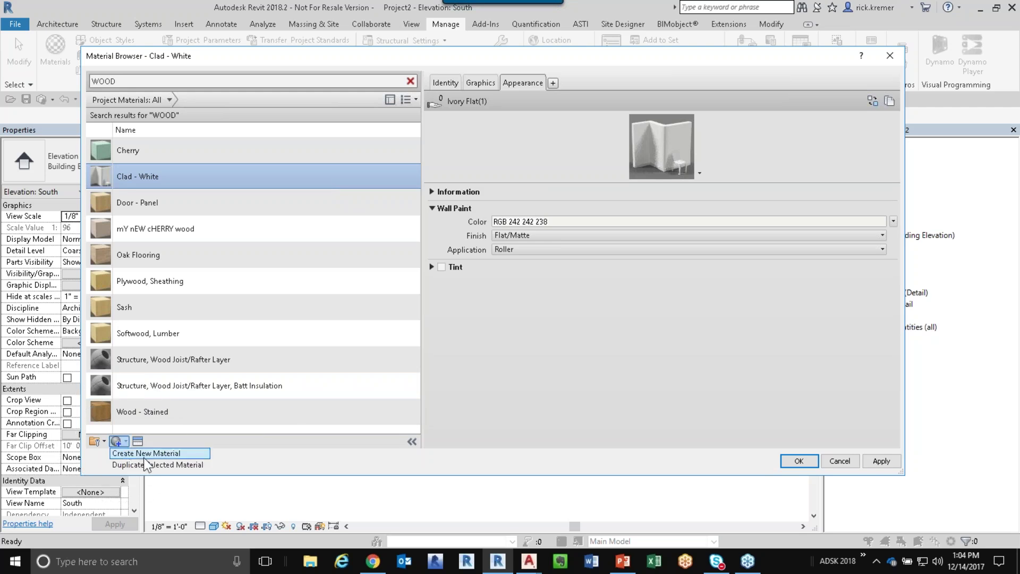
pyautogui.click(146, 454)
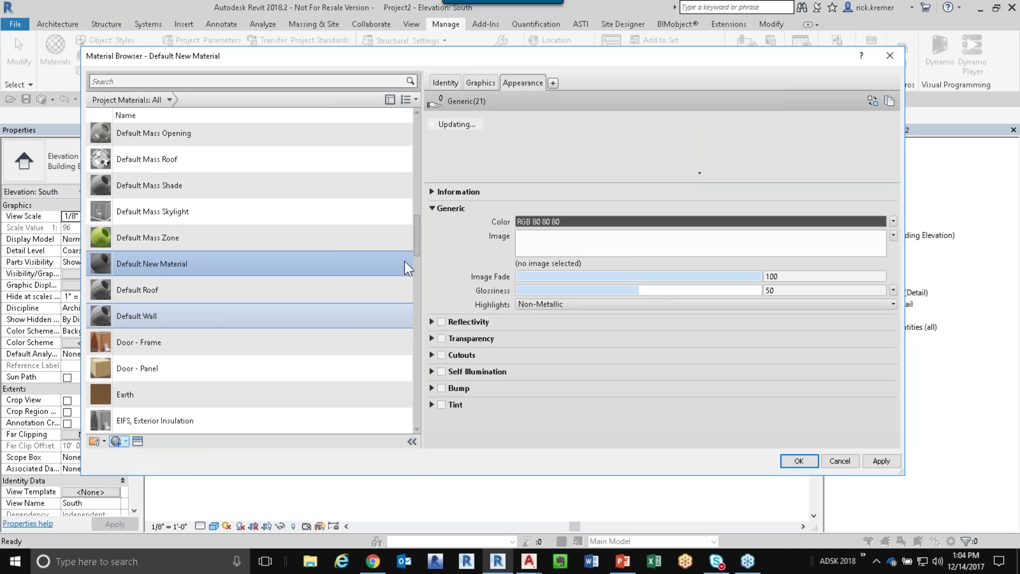
pyautogui.rightClick(197, 267)
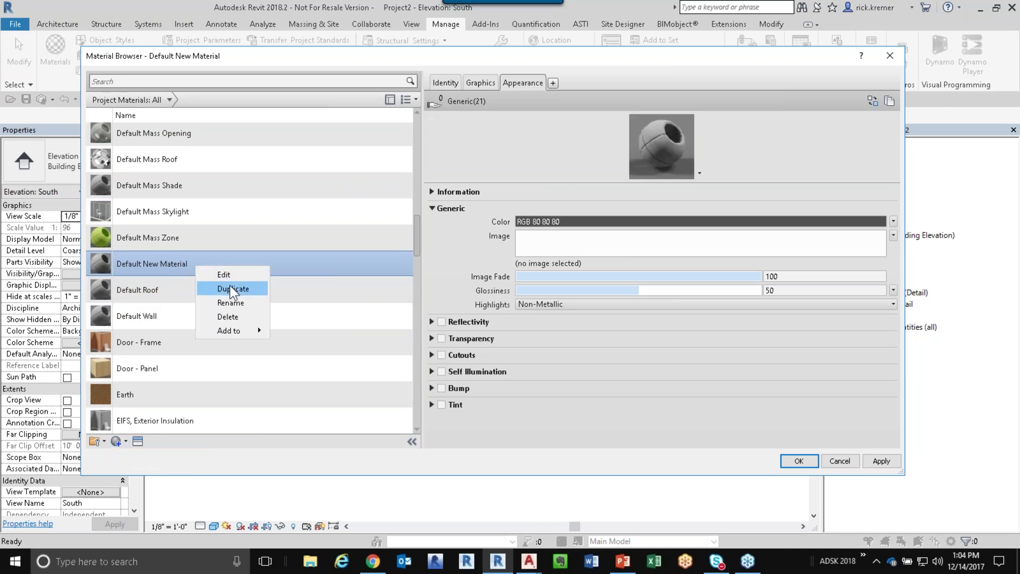
pyautogui.click(238, 301)
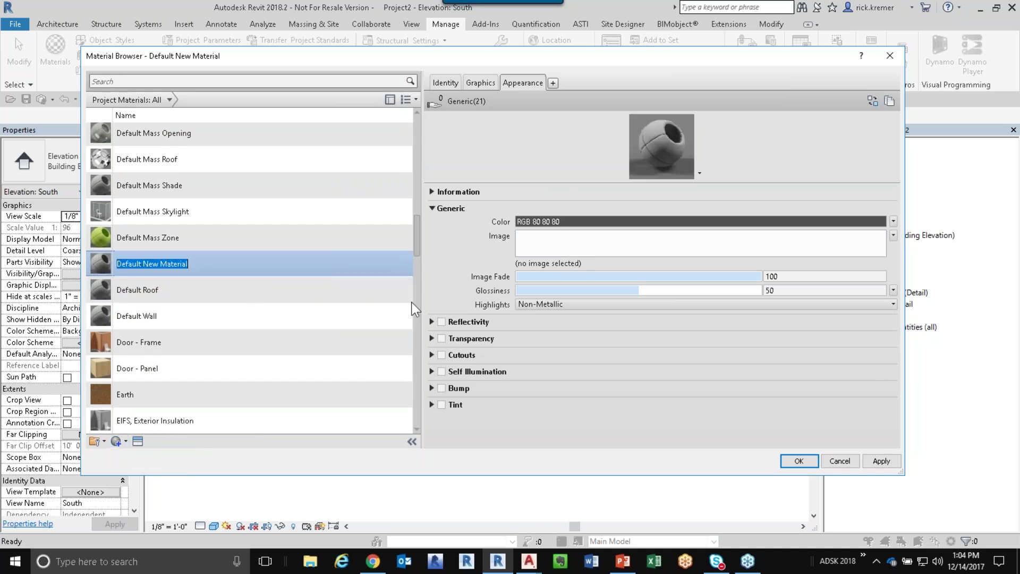
pyautogui.write('Vertical')
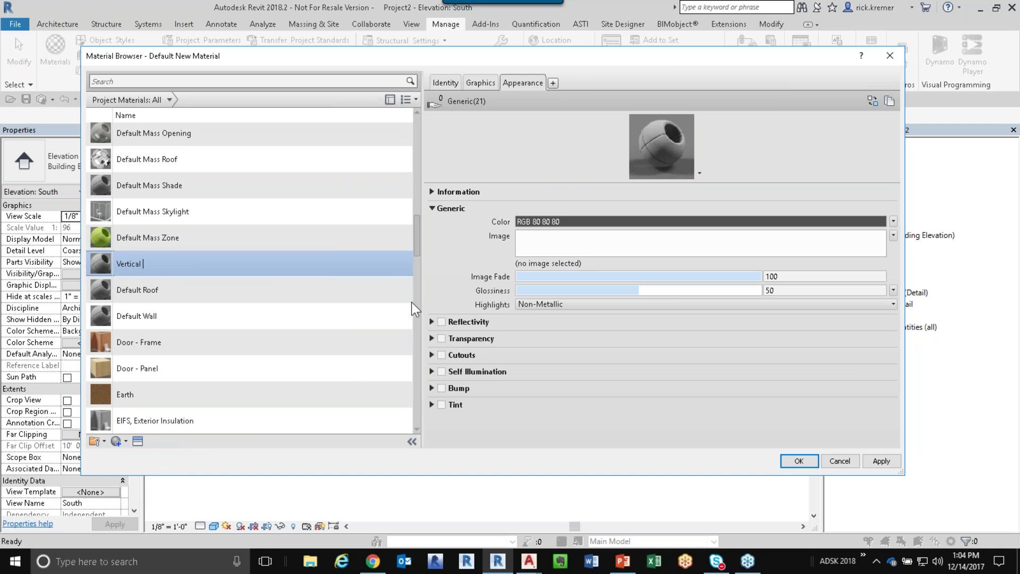
pyautogui.write(' Paneling')
pyautogui.press('BackSpace')
pyautogui.press('BackSpace')
pyautogui.press('BackSpace')
pyautogui.press('BackSpace')
pyautogui.press('BackSpace')
pyautogui.press('BackSpace')
pyautogui.press('BackSpace')
pyautogui.press('BackSpace')
pyautogui.press('BackSpace')
pyautogui.press('BackSpace')
pyautogui.press('BackSpace')
pyautogui.press('BackSpace')
pyautogui.press('BackSpace')
pyautogui.press('BackSpace')
pyautogui.press('BackSpace')
pyautogui.press('BackSpace')
# Step: Name the new material Horizontal Wood Paneling
pyautogui.write('Horizontal Wood Panelsing')
pyautogui.press('Return')
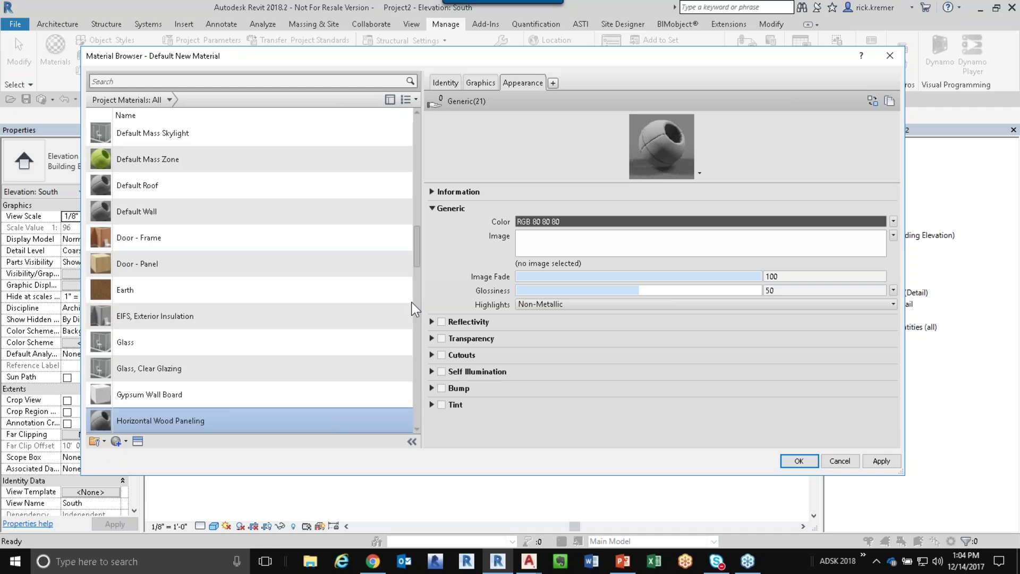
# Step: Search the asset library for "wood" and replace the Horizontal Wood Paneling material's appearance asset with Beechwood - Galliano
pyautogui.scroll(-2, 261, 425)
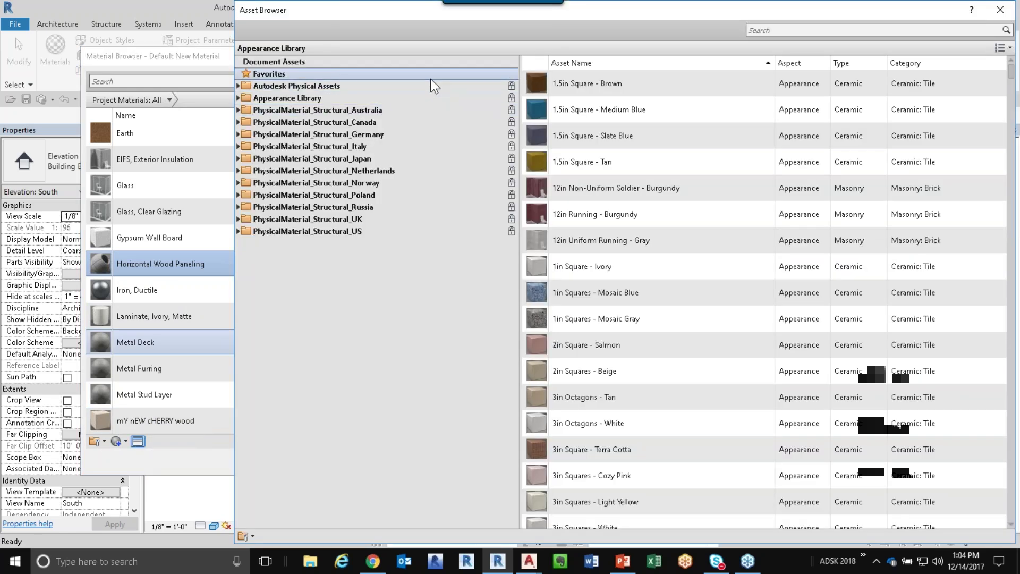
pyautogui.click(779, 31)
pyautogui.write('wood')
pyautogui.press('Return')
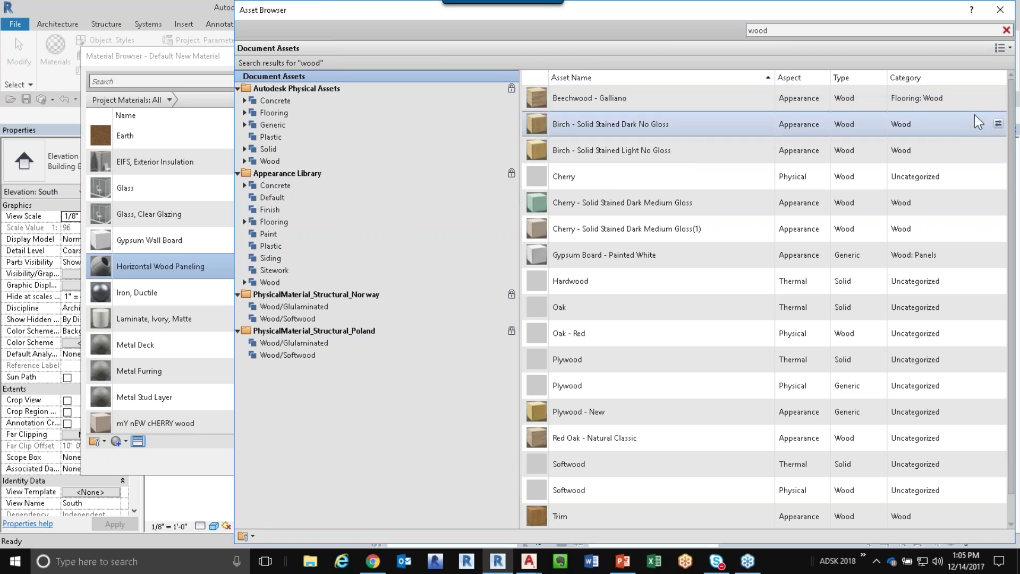
pyautogui.moveTo(668, 12); pyautogui.dragTo(584, 28)
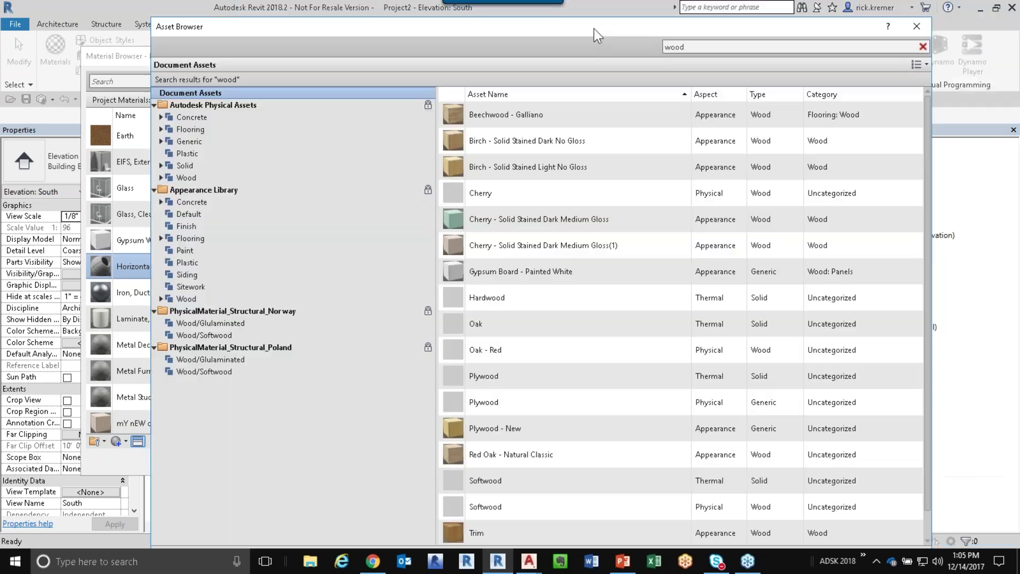
pyautogui.click(915, 114)
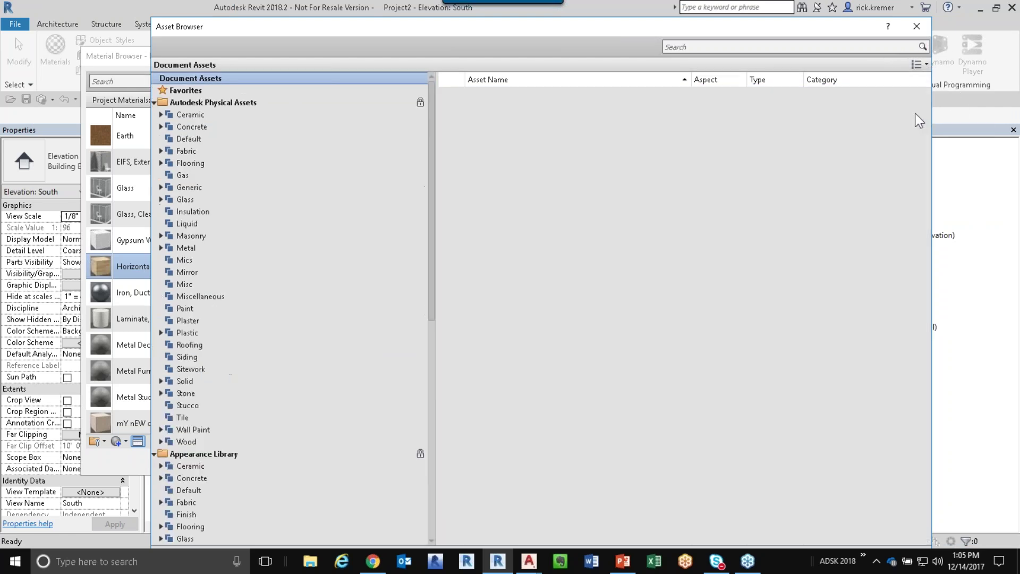
pyautogui.click(915, 30)
pyautogui.click(197, 271)
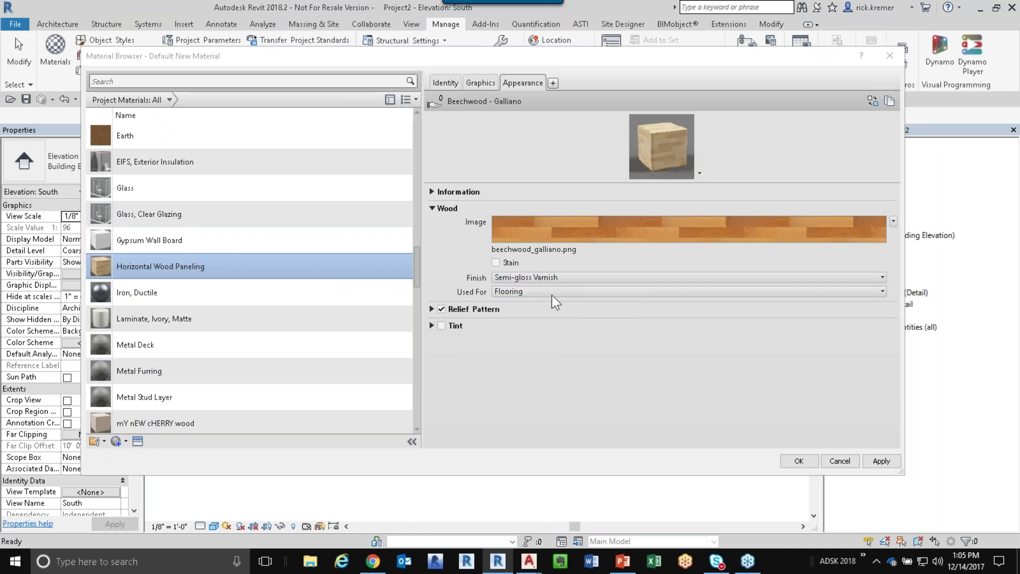
# Step: Use the render appearance for the material's shading and assign the Wood Board model pattern as its surface pattern
pyautogui.click(481, 83)
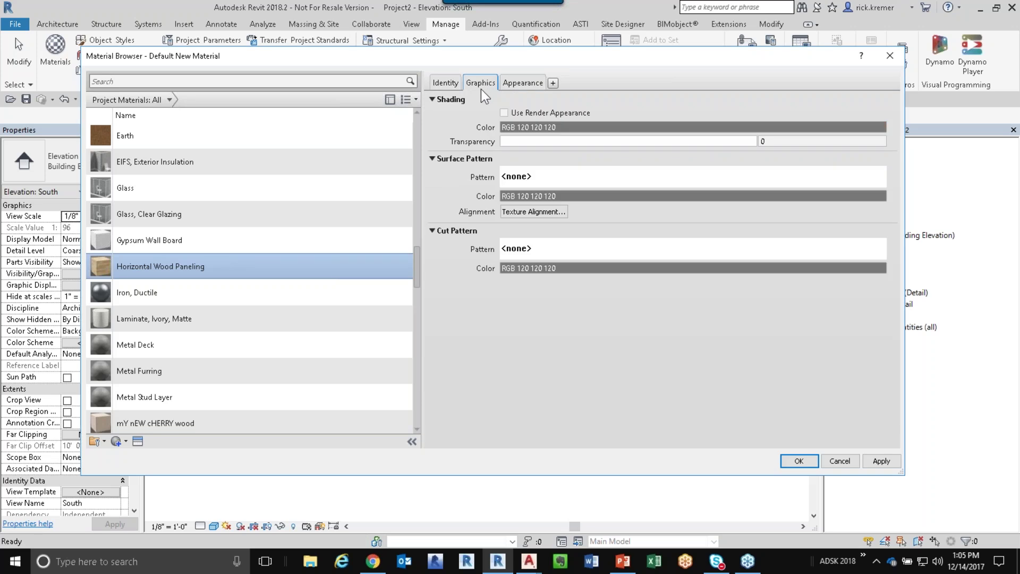
pyautogui.click(504, 112)
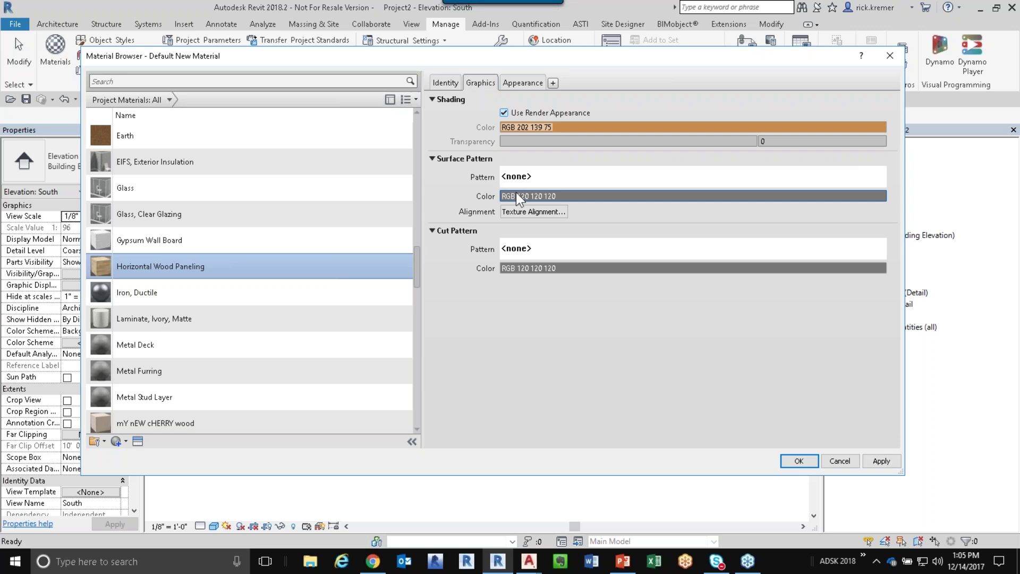
pyautogui.click(558, 176)
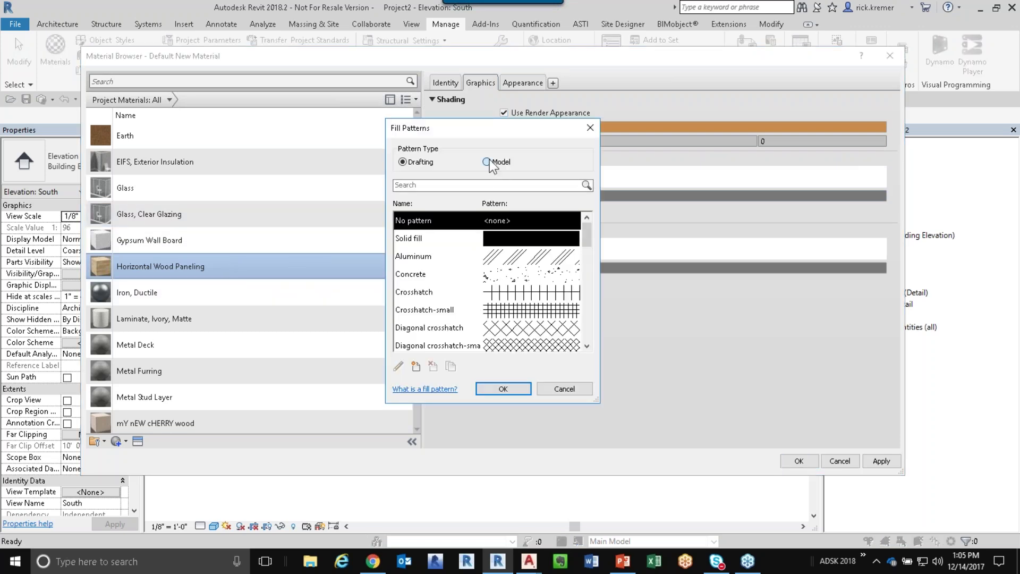
pyautogui.click(487, 162)
pyautogui.scroll(-5, 478, 299)
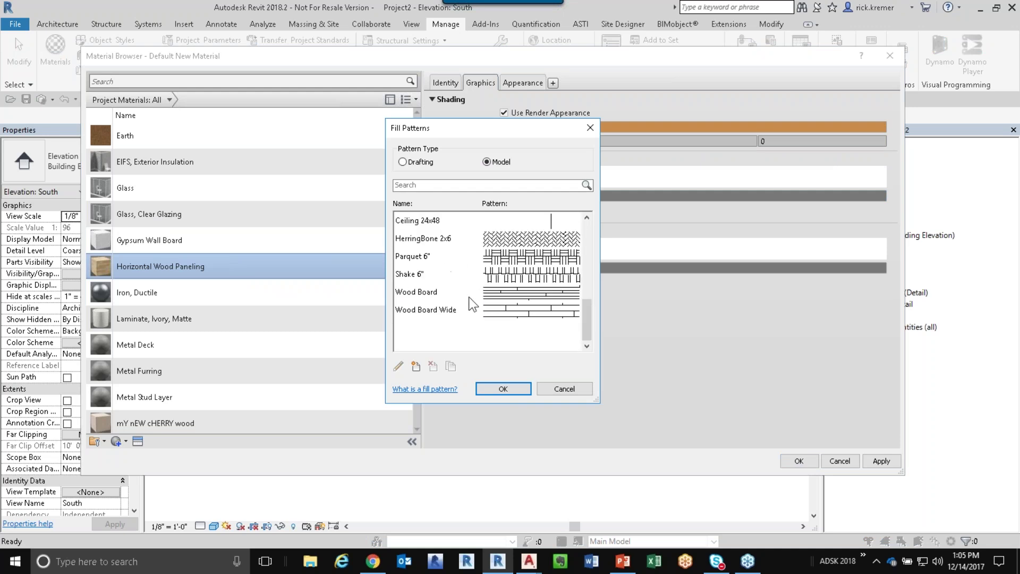
pyautogui.click(452, 310)
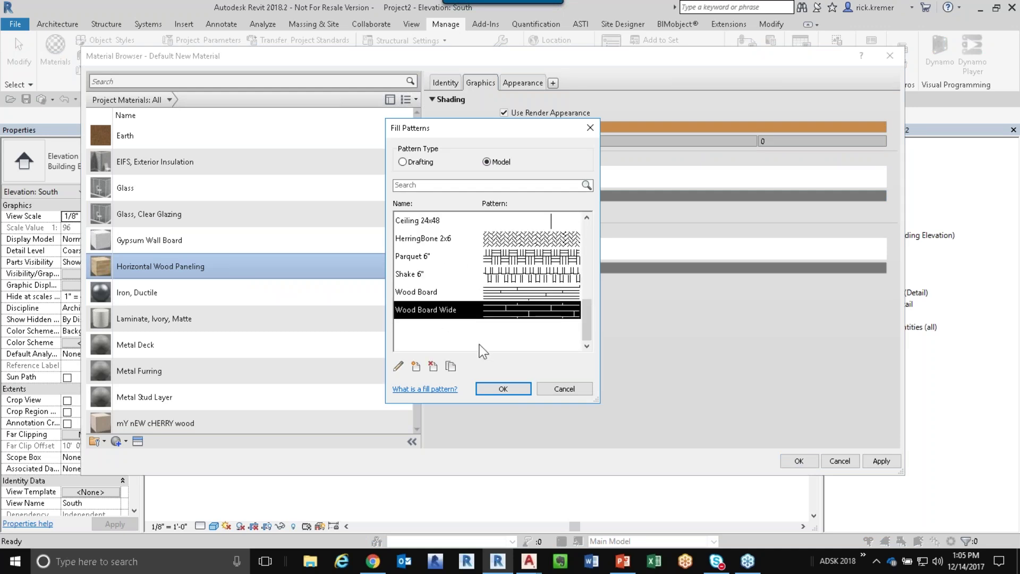
pyautogui.click(432, 294)
pyautogui.click(484, 388)
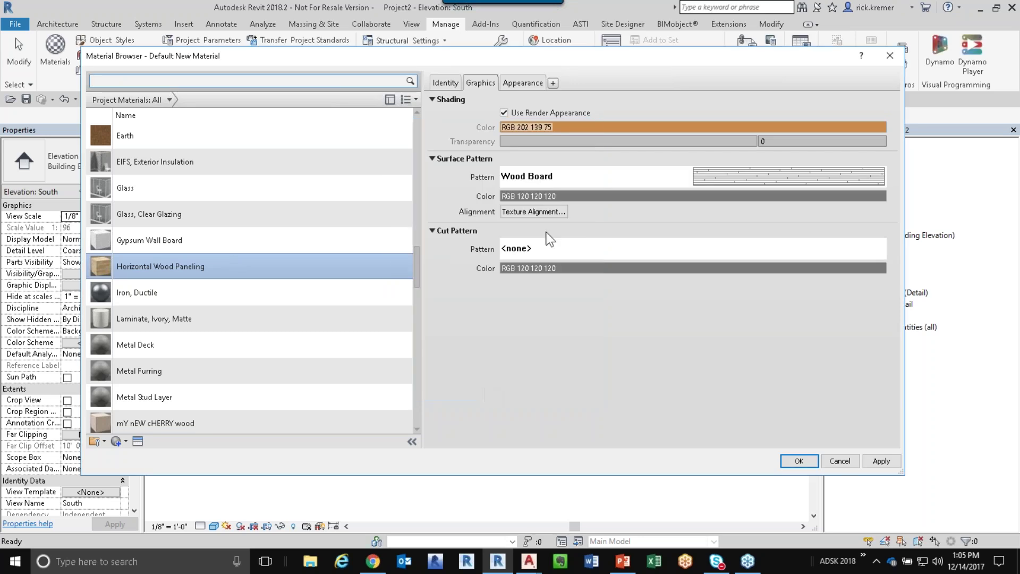
# Step: Enter WP-1 as the description in the Horizontal Wood Paneling material's identity information
pyautogui.click(452, 83)
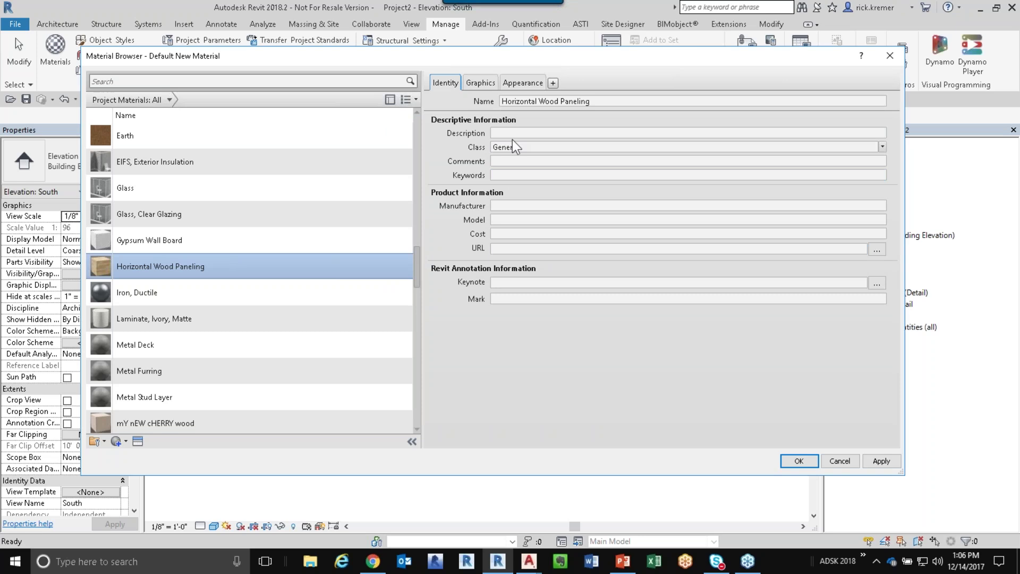
pyautogui.click(508, 135)
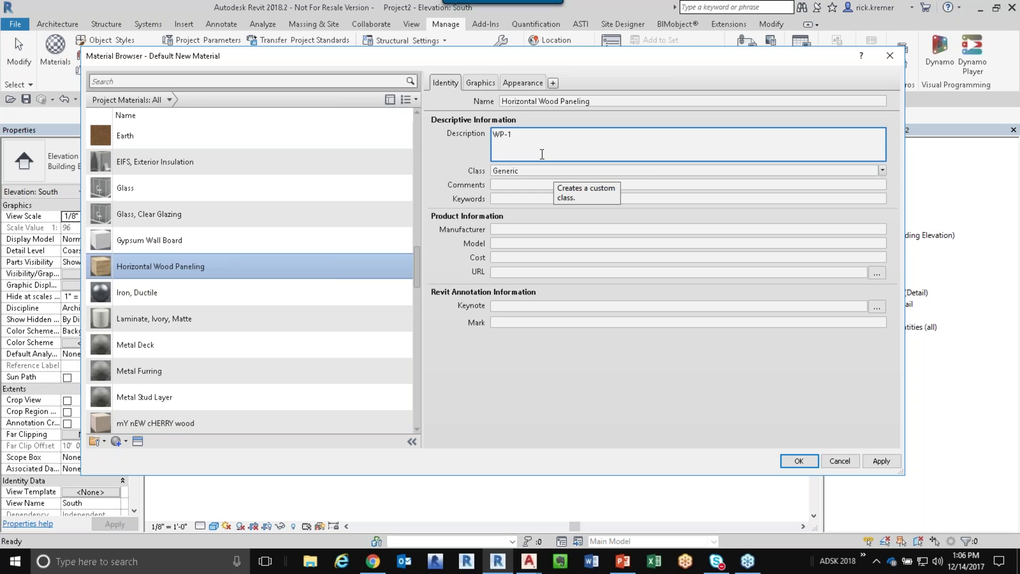
pyautogui.click(542, 152)
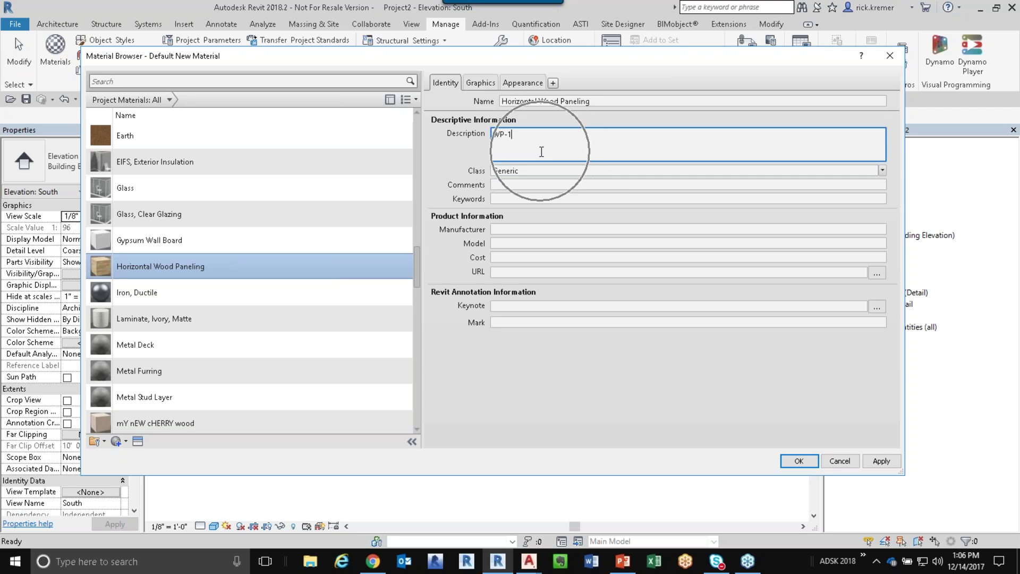
pyautogui.click(884, 462)
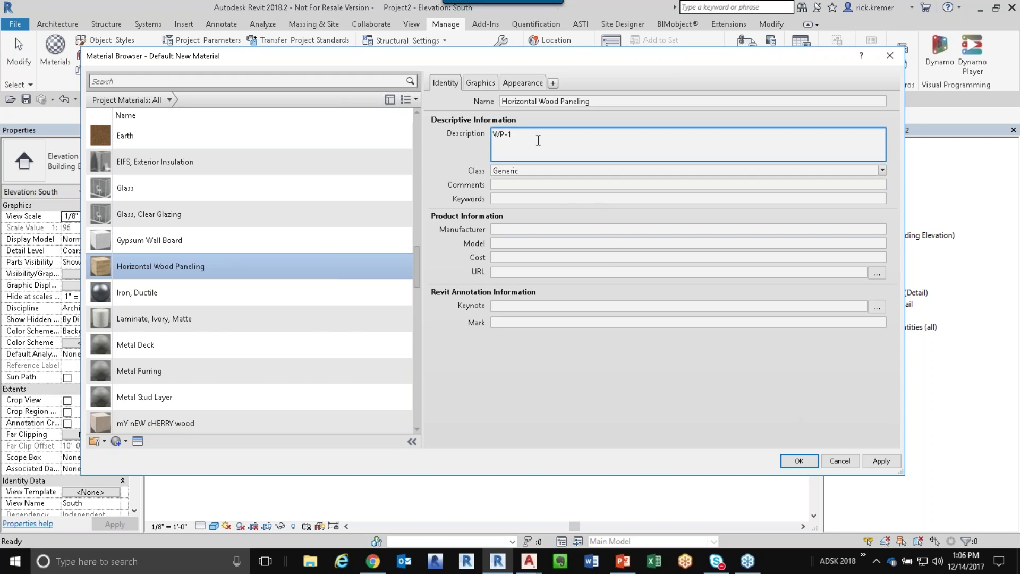
pyautogui.press('ctrl')
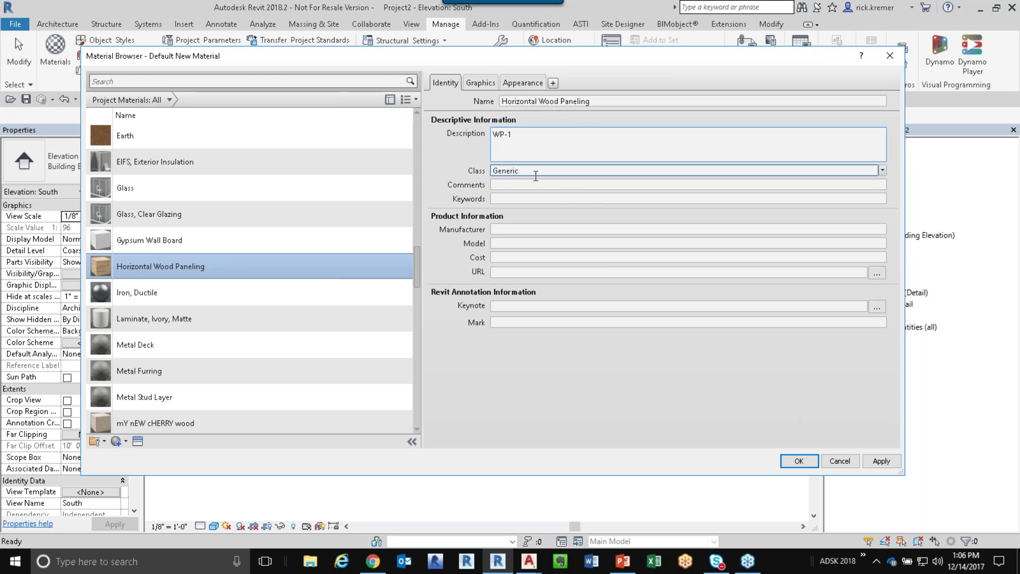
pyautogui.press('ctrl')
pyautogui.press('ctrl')
pyautogui.press('Tab')
pyautogui.press('ctrl')
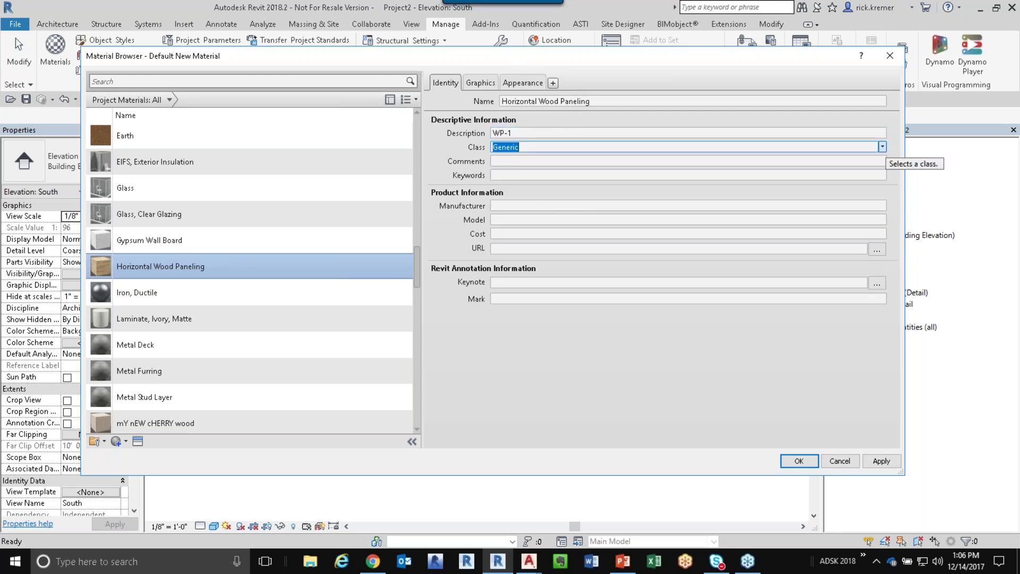
# Step: Set the material's class to Wood, apply the changes and close the Material Browser
pyautogui.click(882, 146)
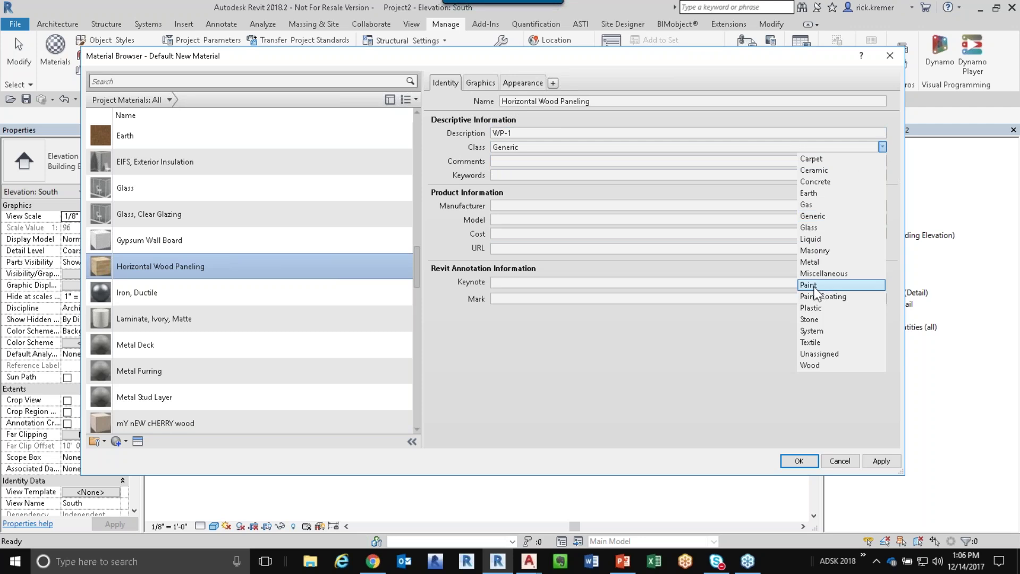
pyautogui.click(827, 365)
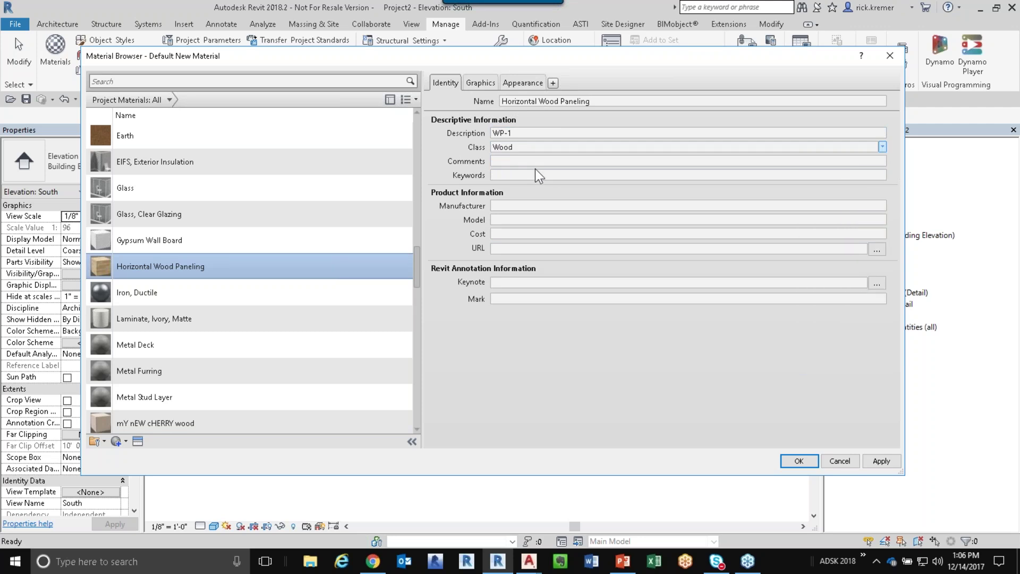
pyautogui.click(527, 161)
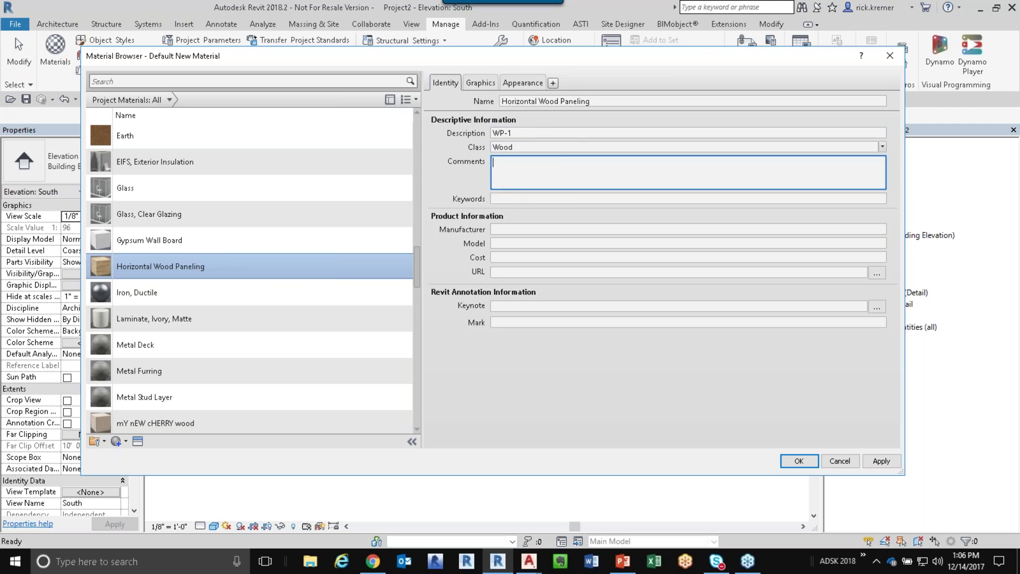
pyautogui.click(883, 461)
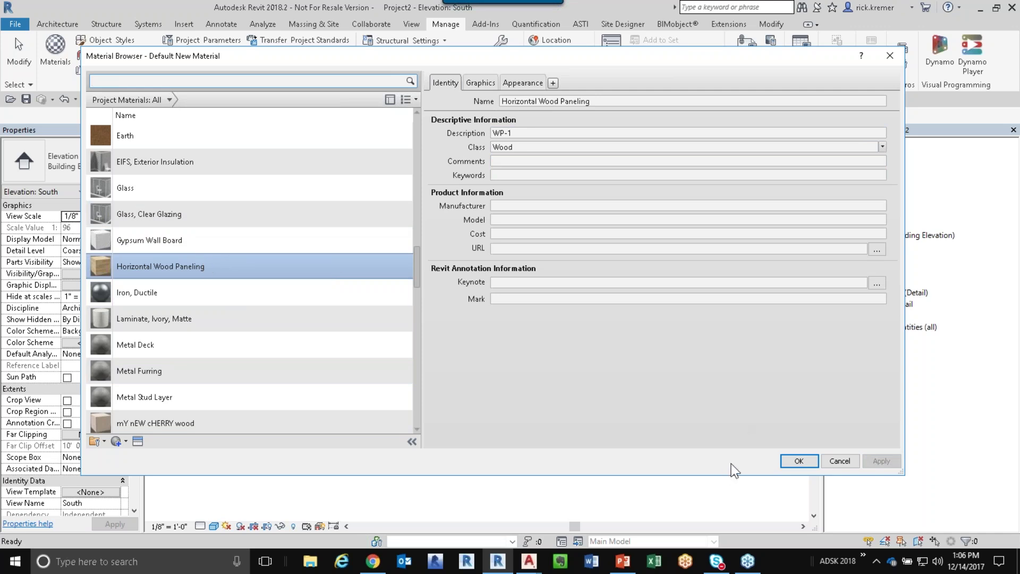
pyautogui.click(799, 461)
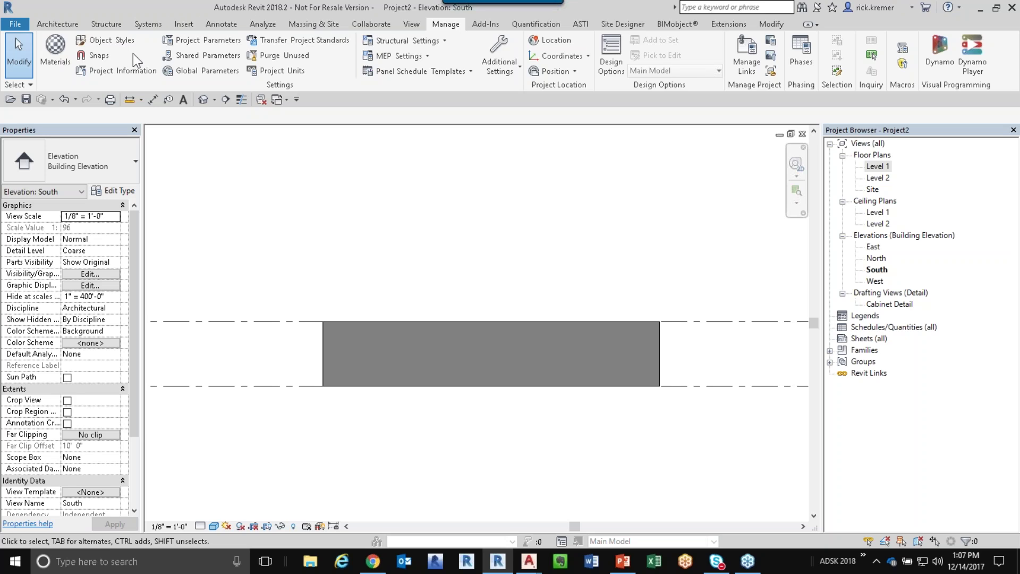
# Step: Draw a rectangular Wood 1 filled region, 52' by 5', over the lower half of the wall in the South elevation
pyautogui.click(213, 526)
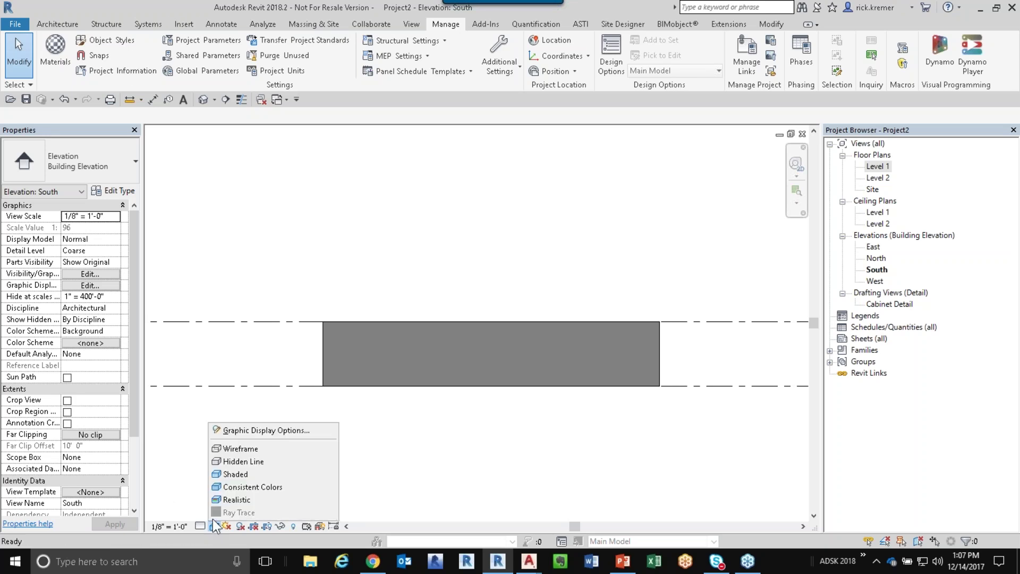
pyautogui.click(221, 24)
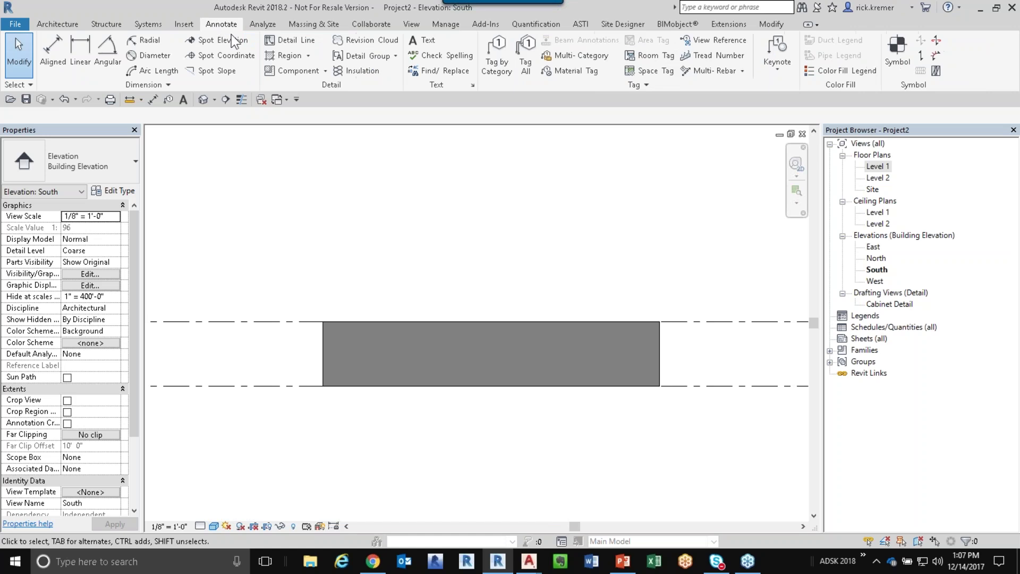
pyautogui.click(307, 57)
pyautogui.click(296, 76)
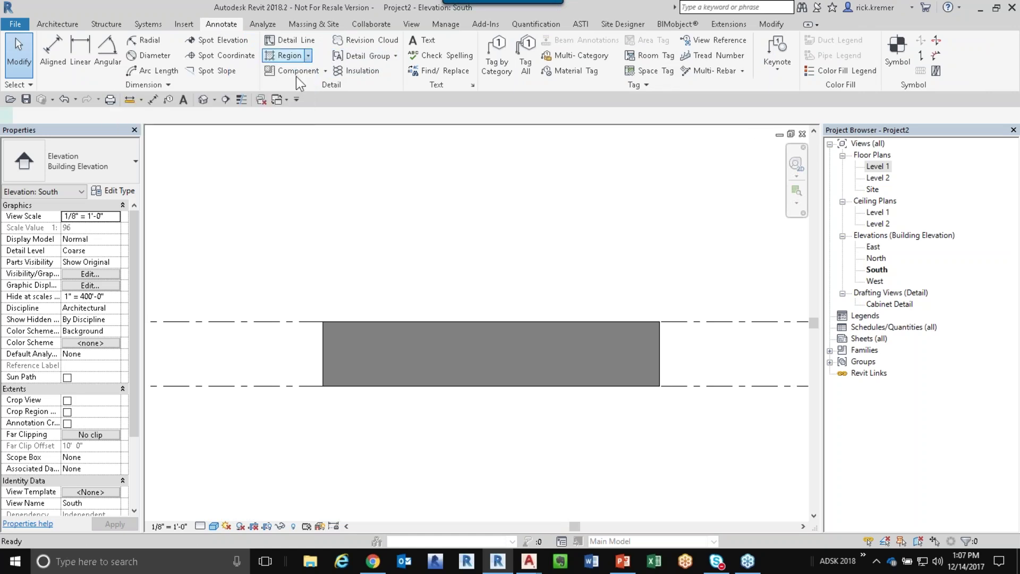
pyautogui.click(93, 175)
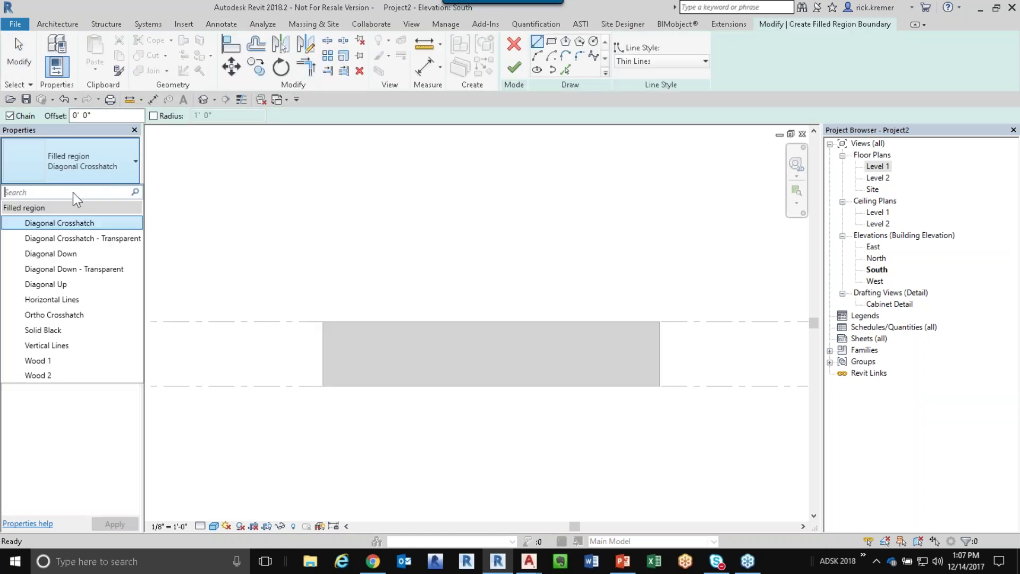
pyautogui.click(69, 362)
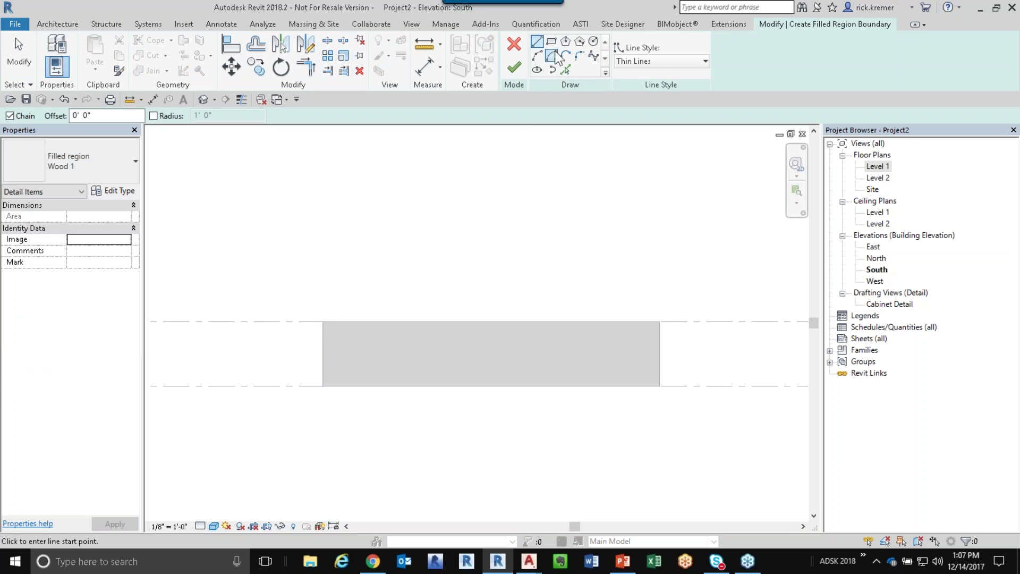
pyautogui.click(551, 41)
pyautogui.click(322, 386)
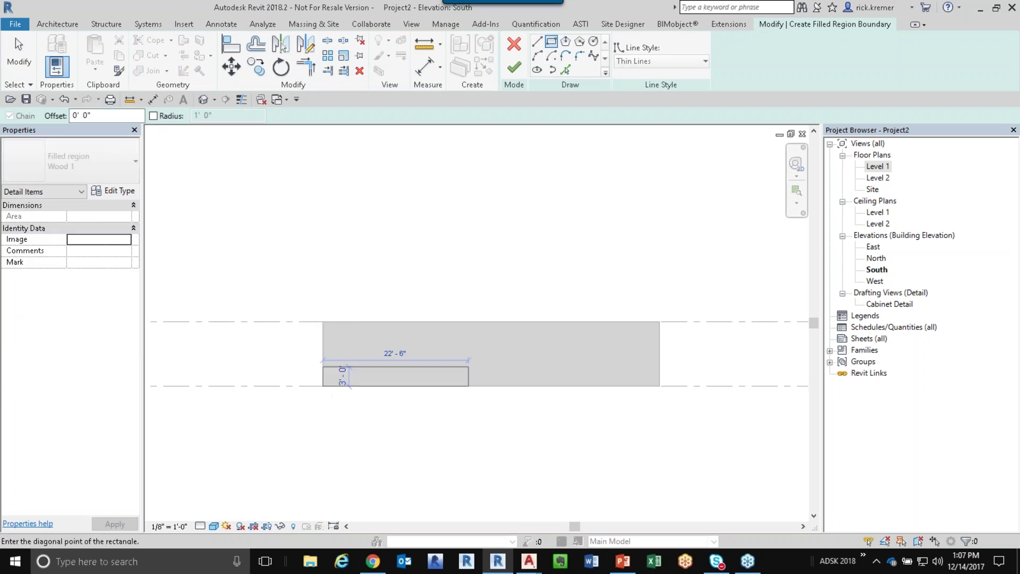
pyautogui.click(659, 354)
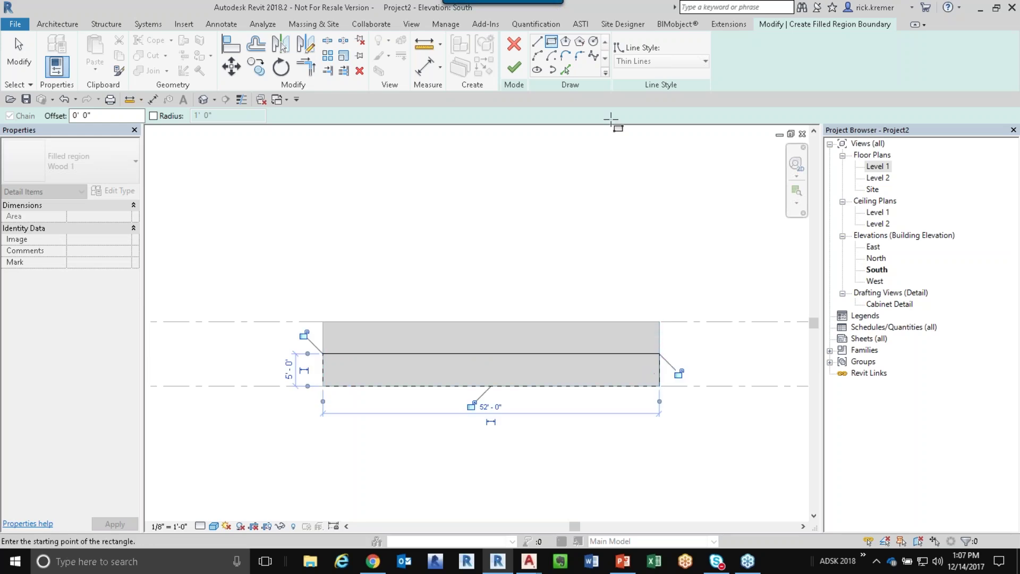
pyautogui.click(518, 67)
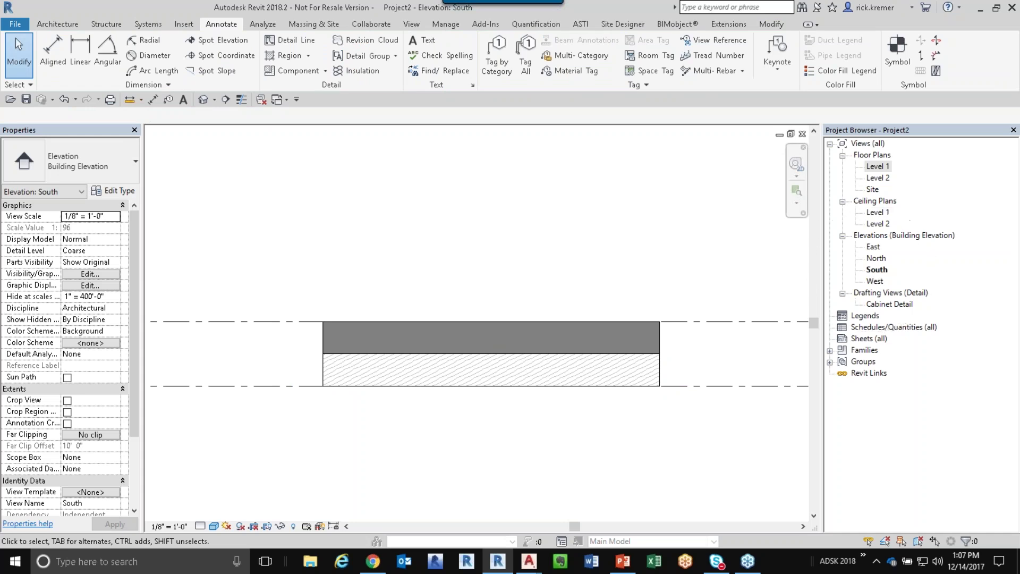
# Step: Examine the wall in the default 3D view to check whether the filled region appears on it
pyautogui.press('ctrl')
pyautogui.click(204, 100)
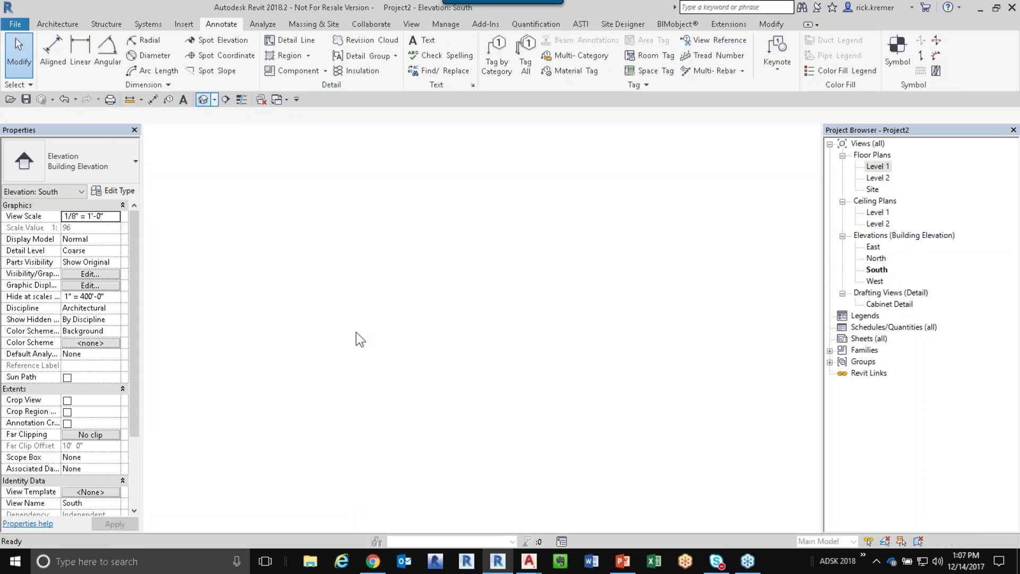
pyautogui.keyDown('shift'); pyautogui.moveTo(439, 367); pyautogui.dragTo(439, 424, button='middle'); pyautogui.keyUp('shift')
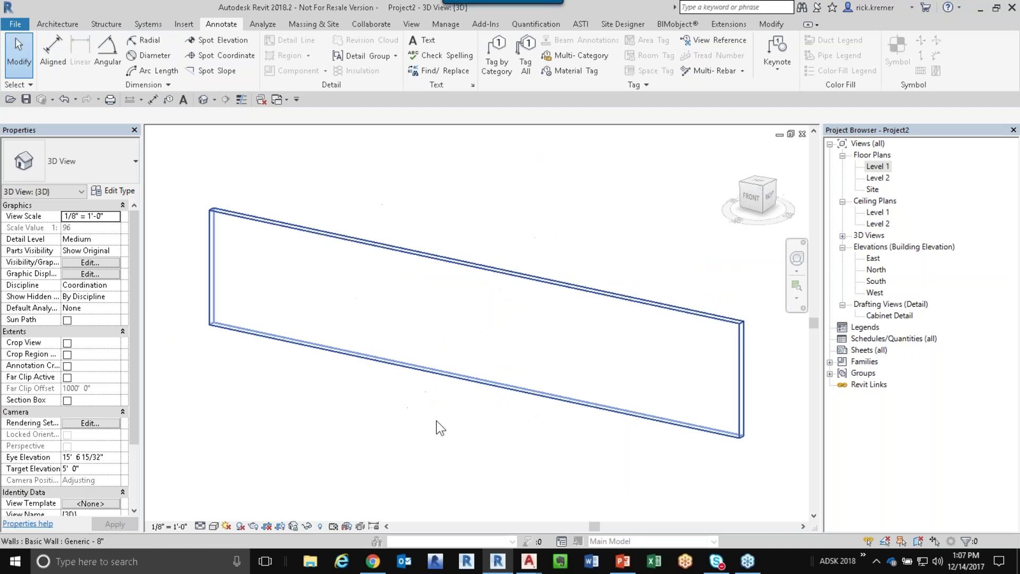
# Step: Return to the South elevation and delete the Wood 1 filled region from the wall
pyautogui.doubleClick(876, 281)
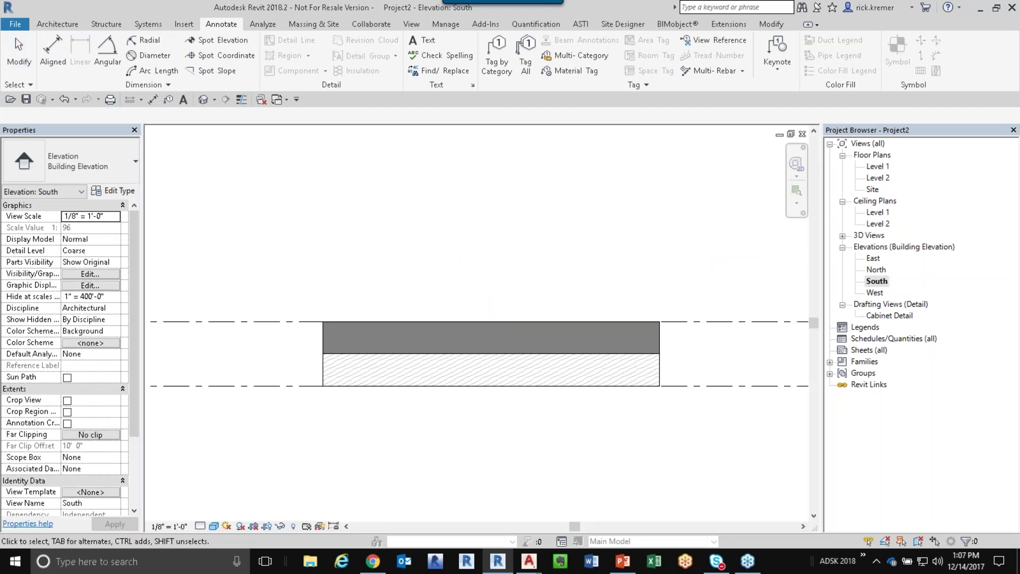
pyautogui.click(372, 359)
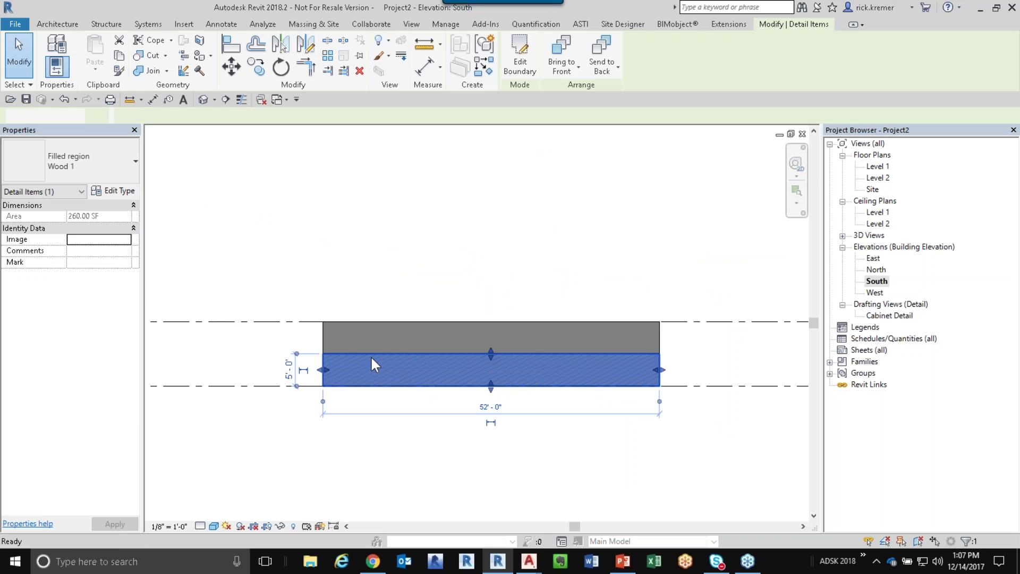
pyautogui.press('Delete')
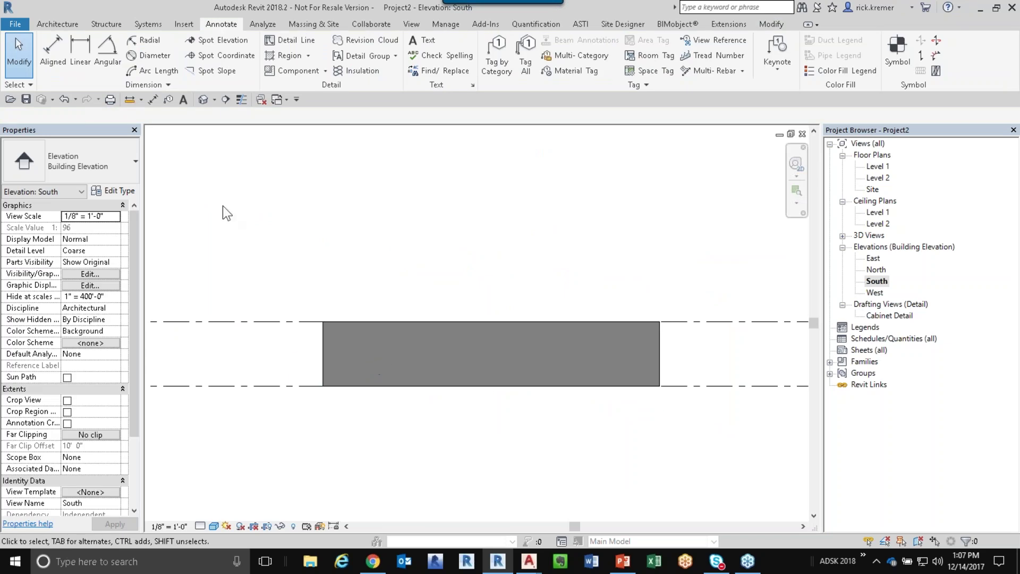
# Step: Split the wall's face in the South elevation with a shallow upward arc running between its two ends, and finish the boundary sketch
pyautogui.click(324, 349)
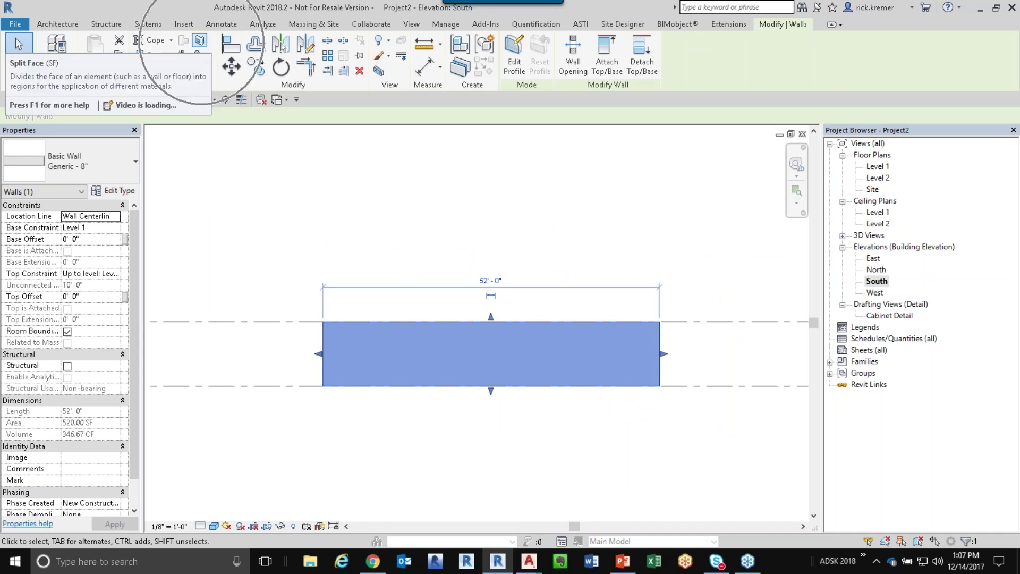
pyautogui.press('Escape')
pyautogui.click(201, 47)
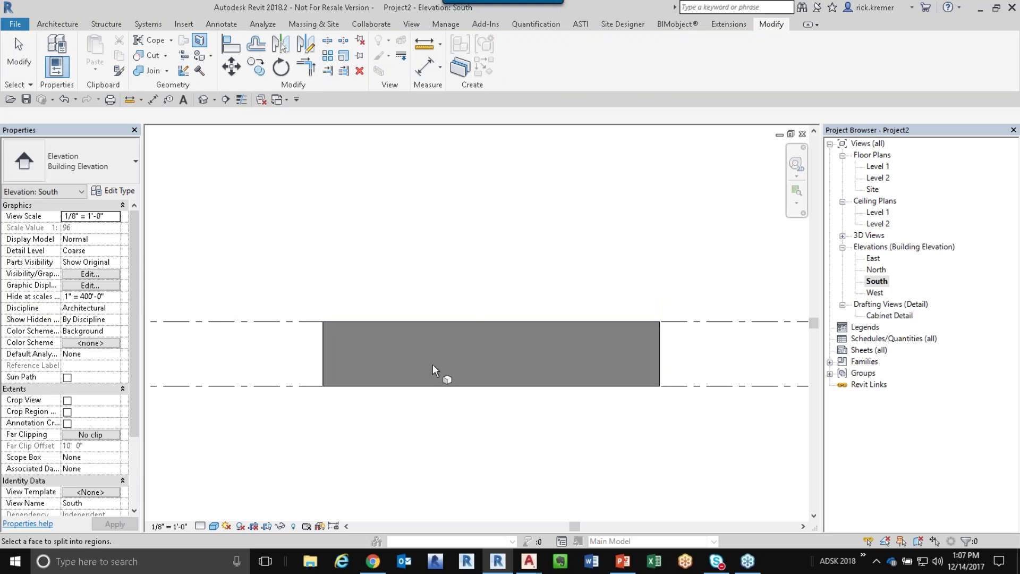
pyautogui.click(431, 323)
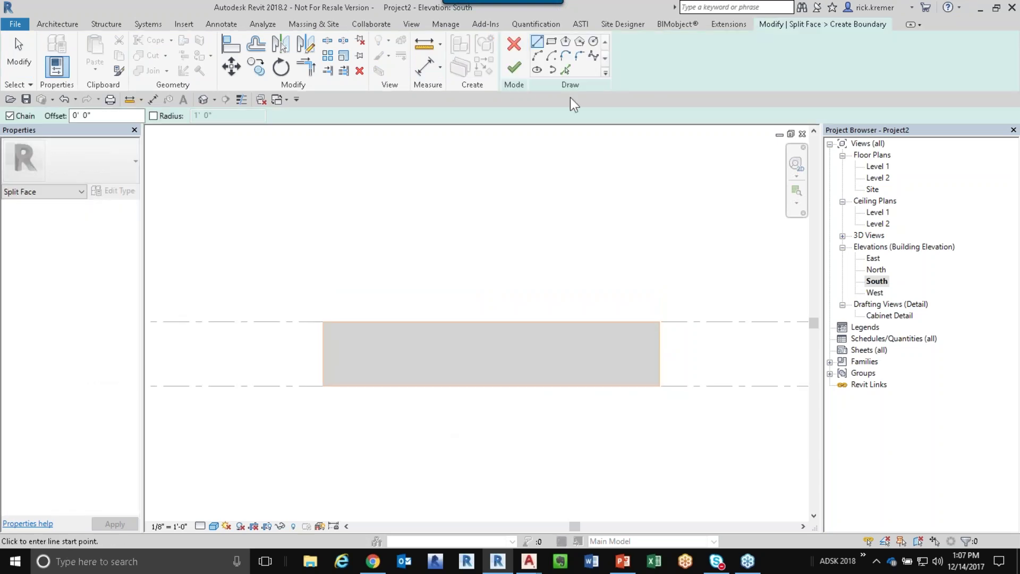
pyautogui.click(537, 55)
pyautogui.click(323, 363)
pyautogui.click(659, 364)
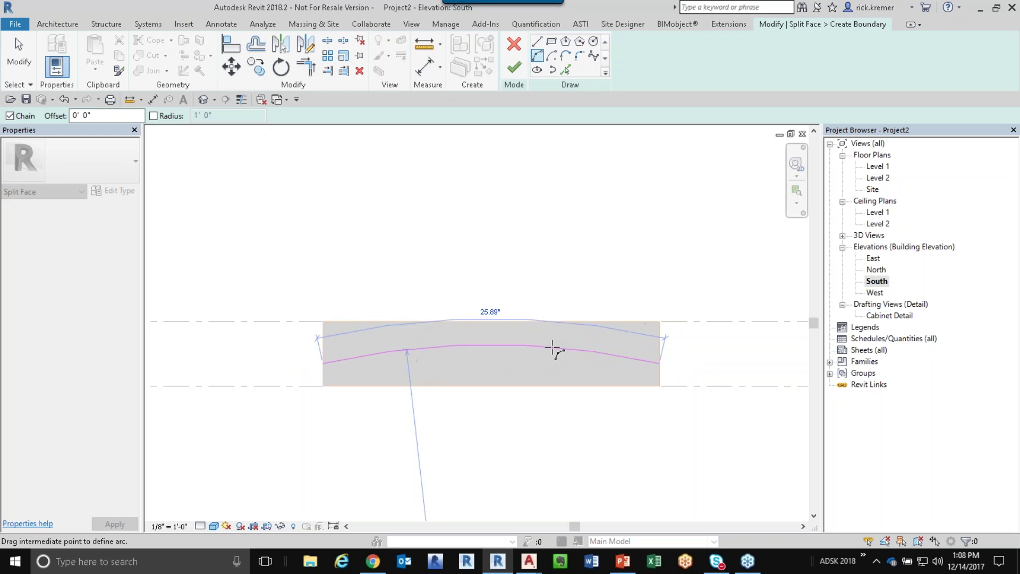
pyautogui.click(537, 346)
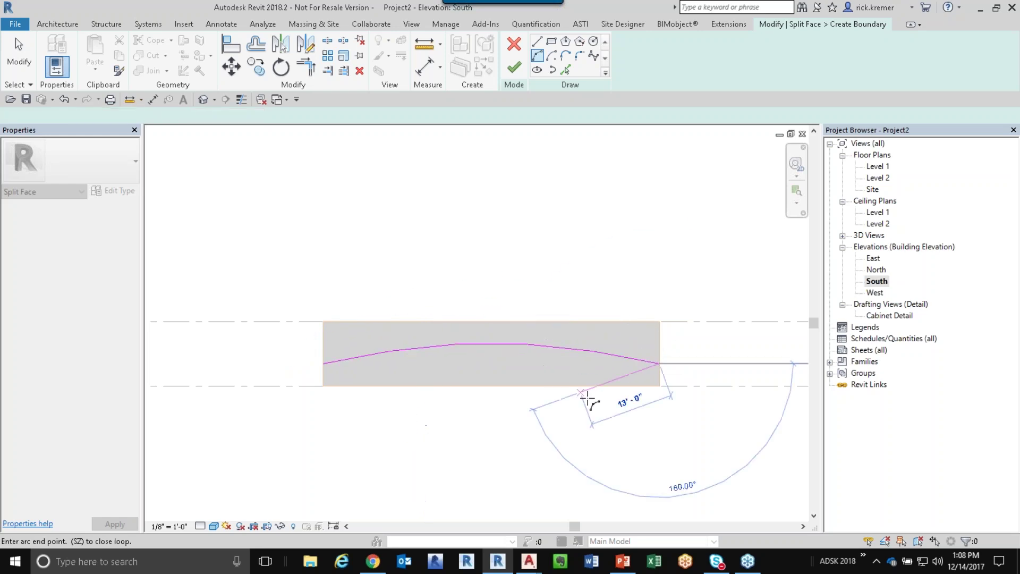
pyautogui.click(514, 68)
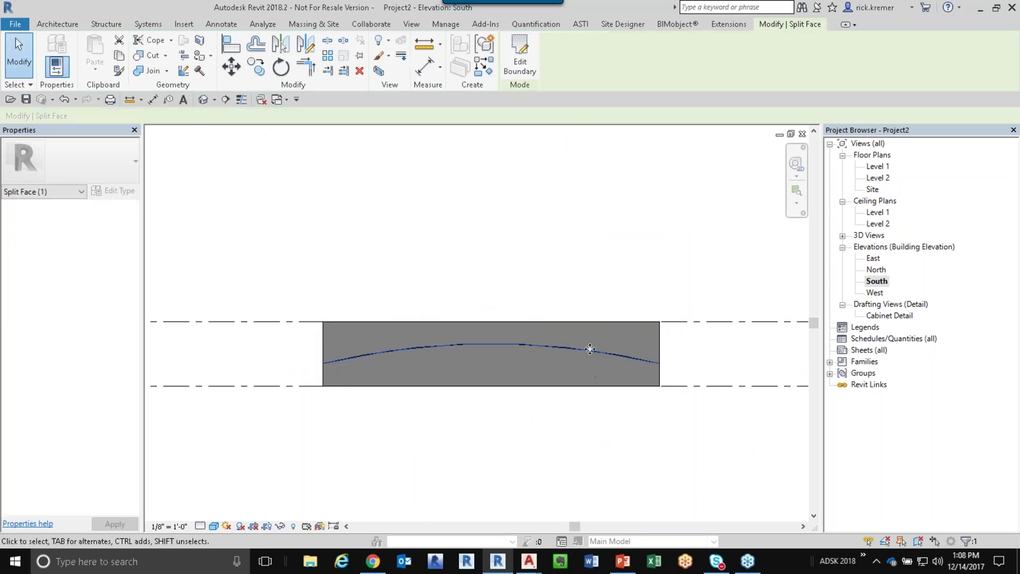
# Step: Paint the wall region below the arc with the Horizontal Wood Paneling material
pyautogui.click(200, 55)
pyautogui.scroll(1, 153, 82)
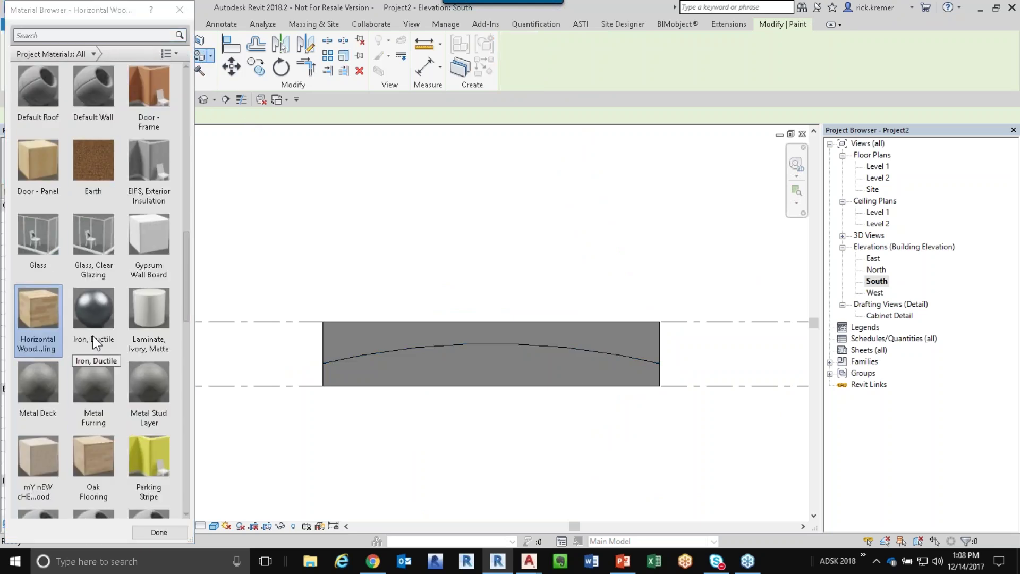
pyautogui.scroll(-2, 85, 450)
pyautogui.scroll(6, 101, 313)
pyautogui.scroll(-6, 159, 393)
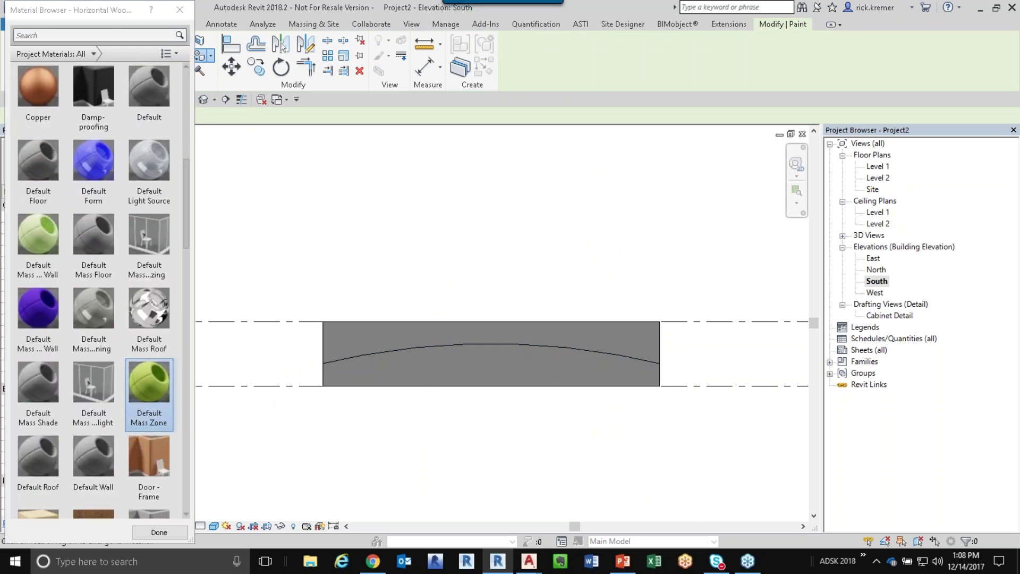
pyautogui.scroll(-2, 170, 409)
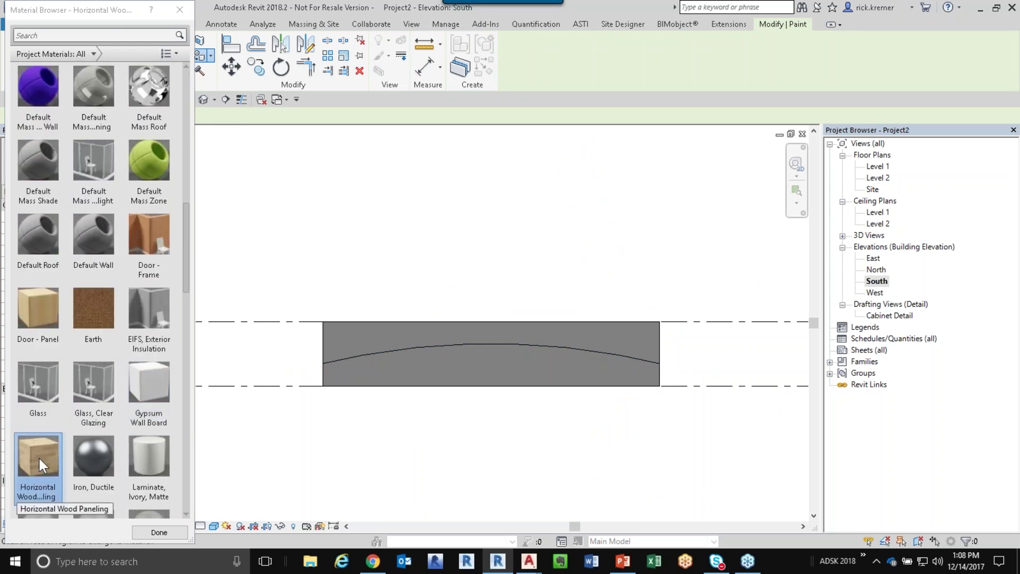
pyautogui.click(463, 370)
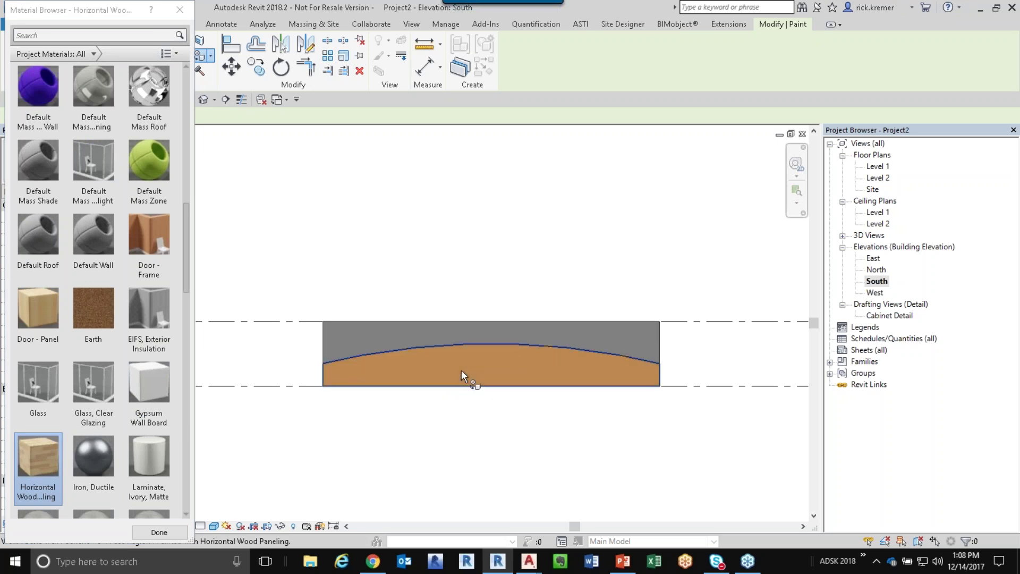
pyautogui.click(147, 531)
# Step: Set the default 3D view to the Consistent Colors visual style and examine the paneling on the wall up close
pyautogui.scroll(5, 356, 378)
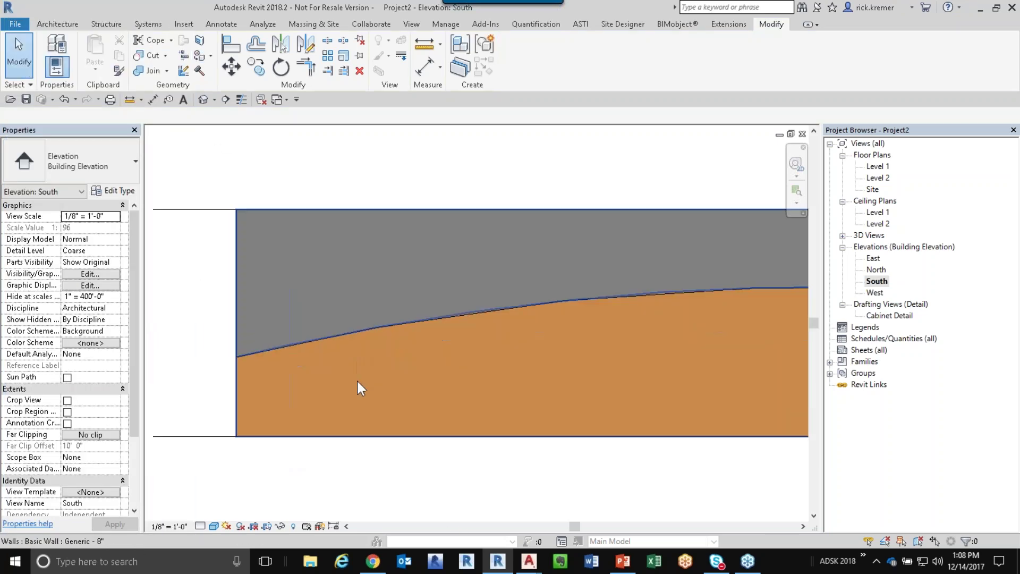
pyautogui.click(202, 101)
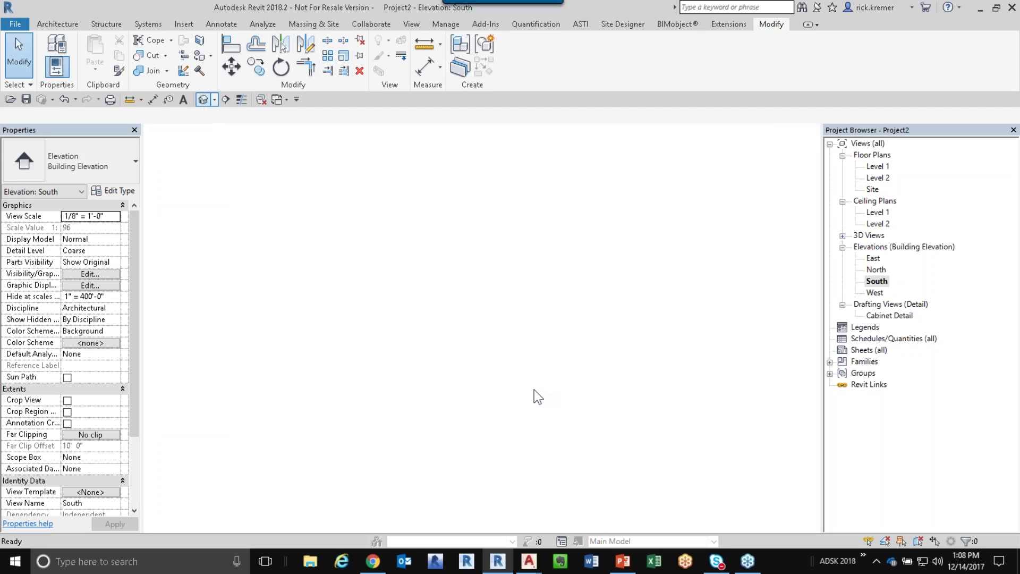
pyautogui.keyDown('shift'); pyautogui.moveTo(353, 392); pyautogui.dragTo(543, 418, button='middle'); pyautogui.keyUp('shift')
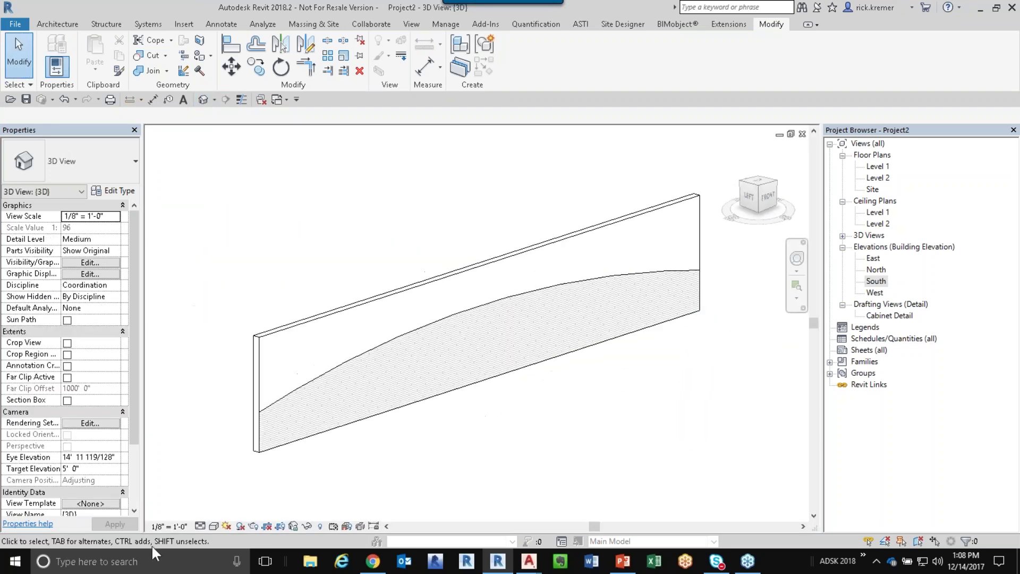
pyautogui.click(213, 527)
pyautogui.click(232, 485)
pyautogui.keyDown('shift'); pyautogui.moveTo(423, 425); pyautogui.dragTo(474, 387, button='middle'); pyautogui.keyUp('shift')
pyautogui.scroll(5, 372, 375)
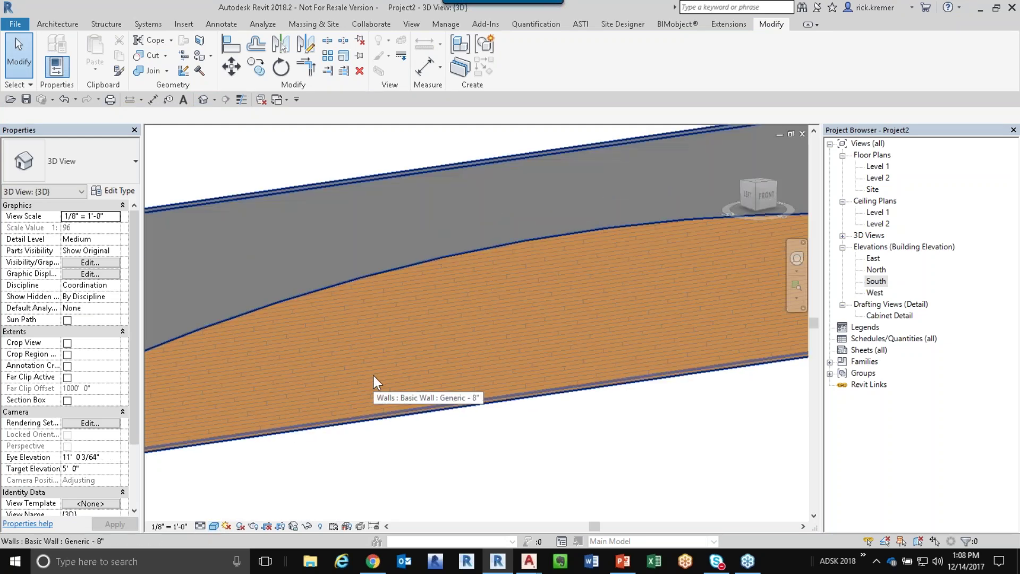
pyautogui.scroll(2, 373, 375)
pyautogui.scroll(-5, 373, 372)
pyautogui.keyDown('shift'); pyautogui.moveTo(375, 372); pyautogui.dragTo(391, 355, button='middle'); pyautogui.keyUp('shift')
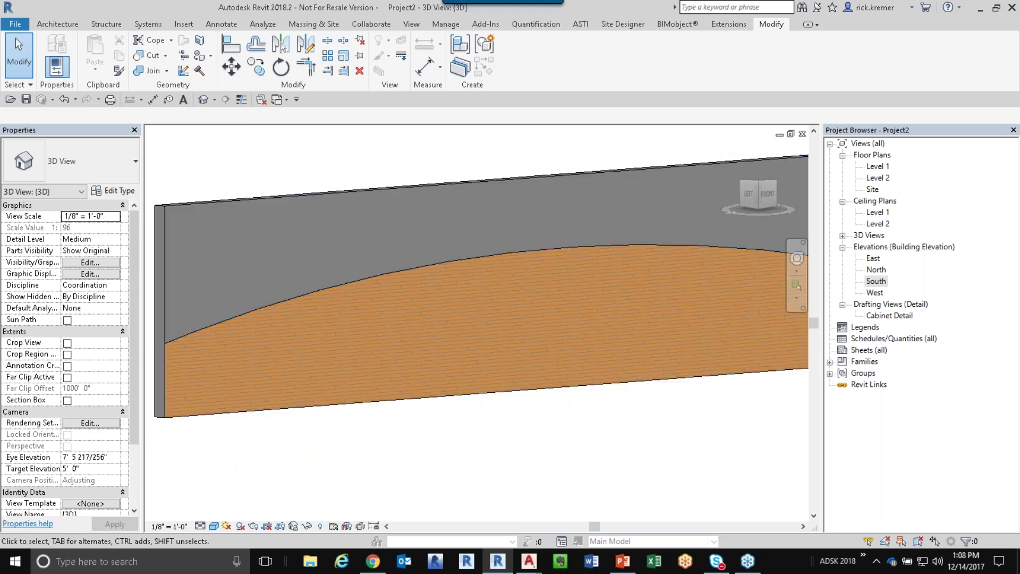
# Step: Return to the South elevation and place material tags without leaders on the paneled region and on the wall region above the arc
pyautogui.doubleClick(877, 281)
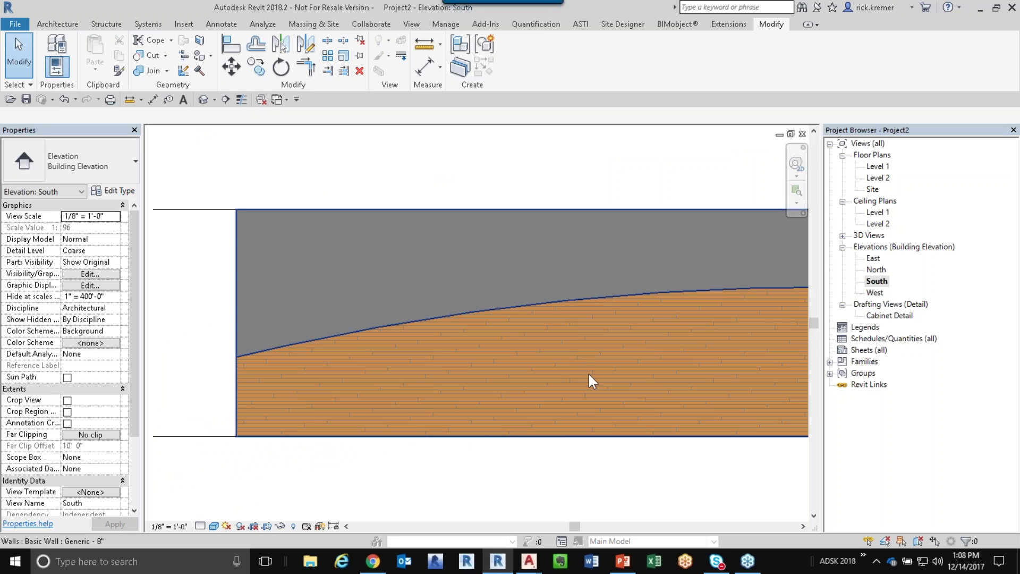
pyautogui.scroll(-2, 595, 368)
pyautogui.scroll(-1, 439, 292)
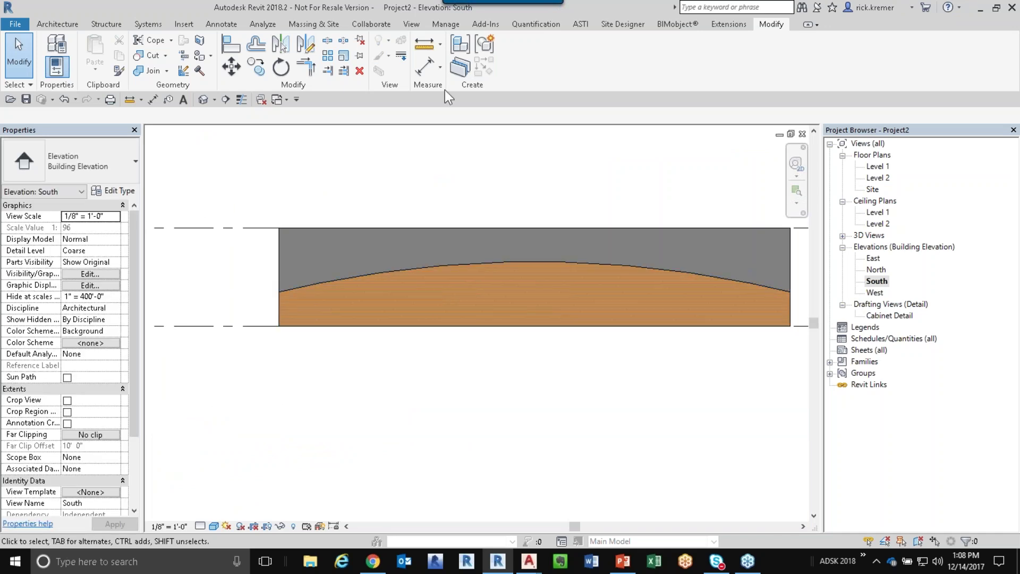
pyautogui.click(224, 27)
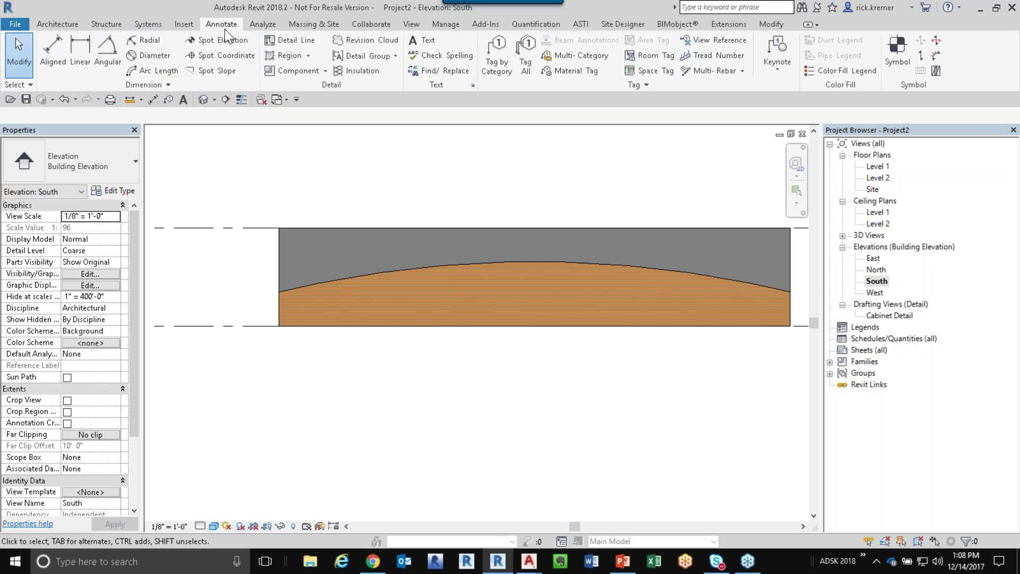
pyautogui.click(572, 71)
pyautogui.click(202, 116)
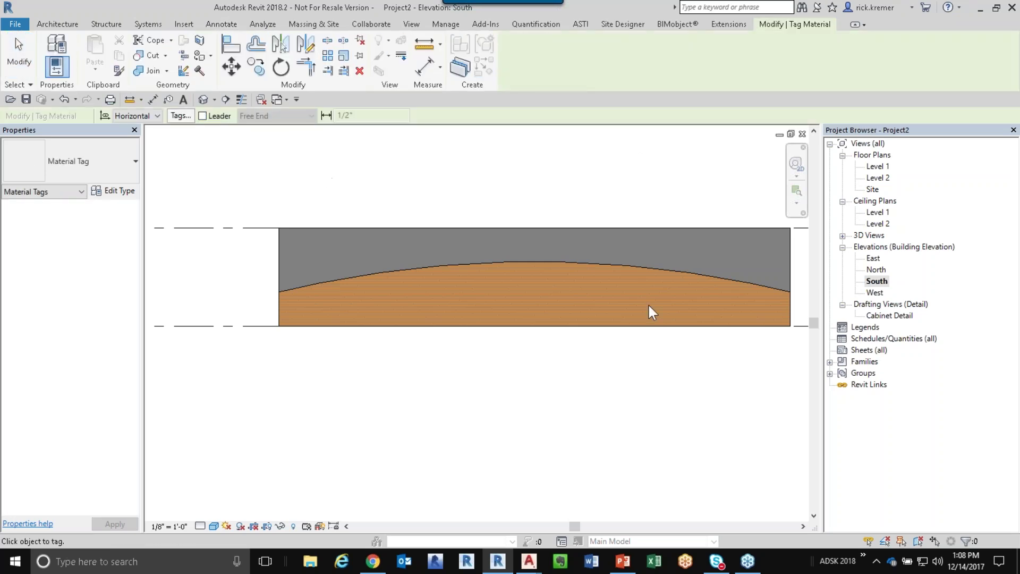
pyautogui.click(528, 297)
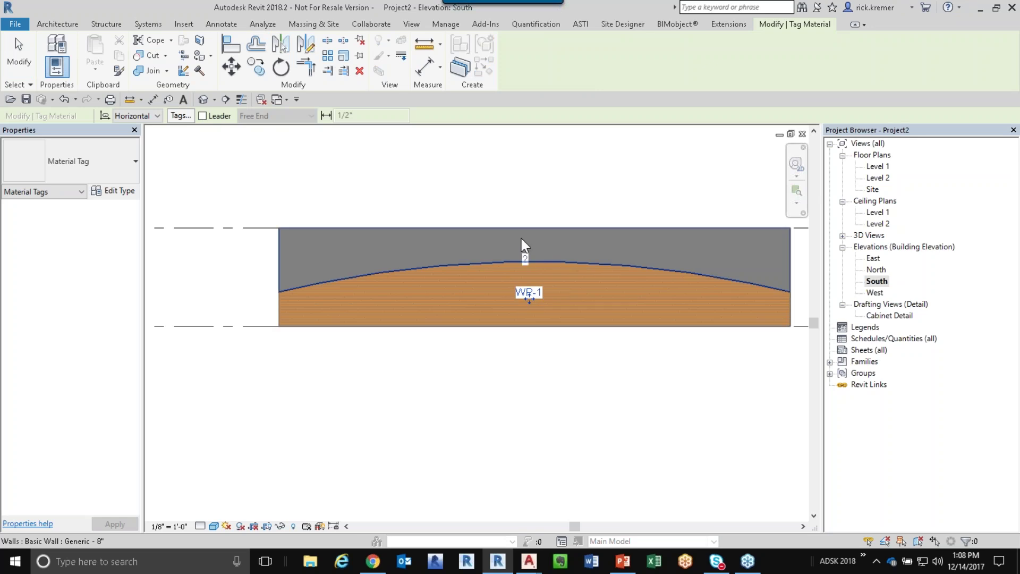
pyautogui.click(523, 247)
pyautogui.press('Escape')
pyautogui.press('Escape')
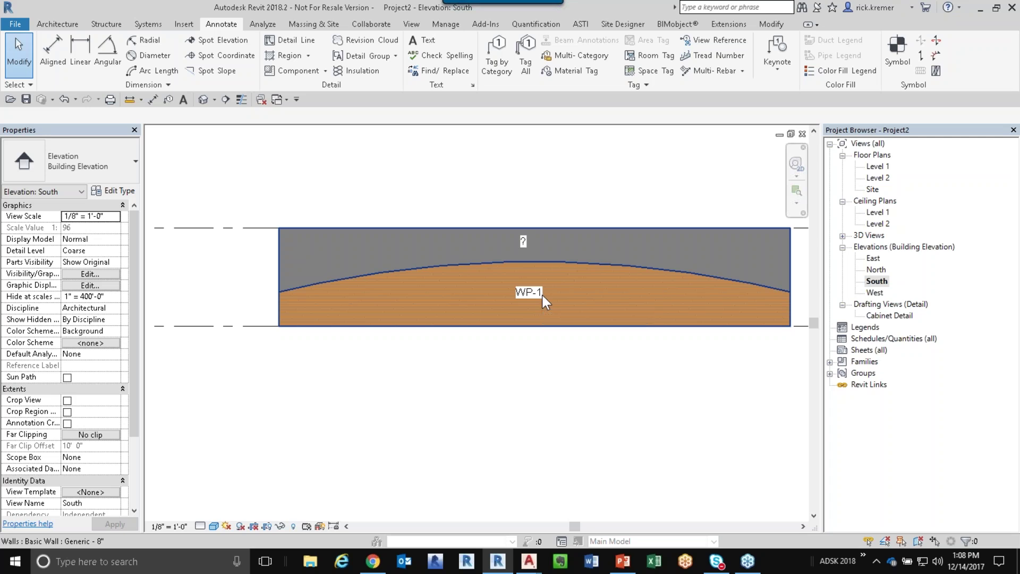
# Step: Place a perspective camera in the Level 1 floor plan, southeast of the wall and aimed northwest across its painted face
pyautogui.click(878, 167)
pyautogui.doubleClick(881, 169)
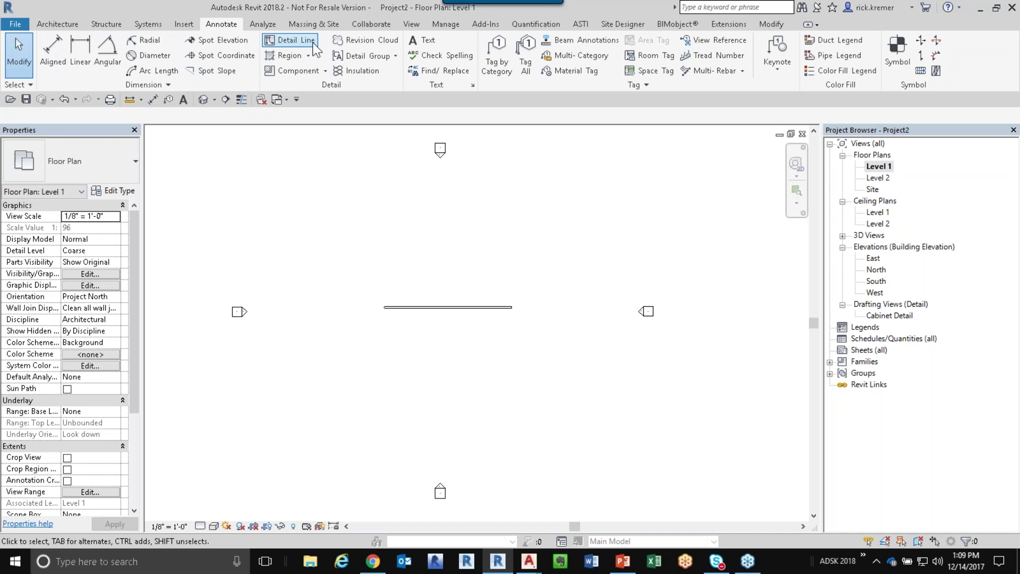
pyautogui.click(410, 24)
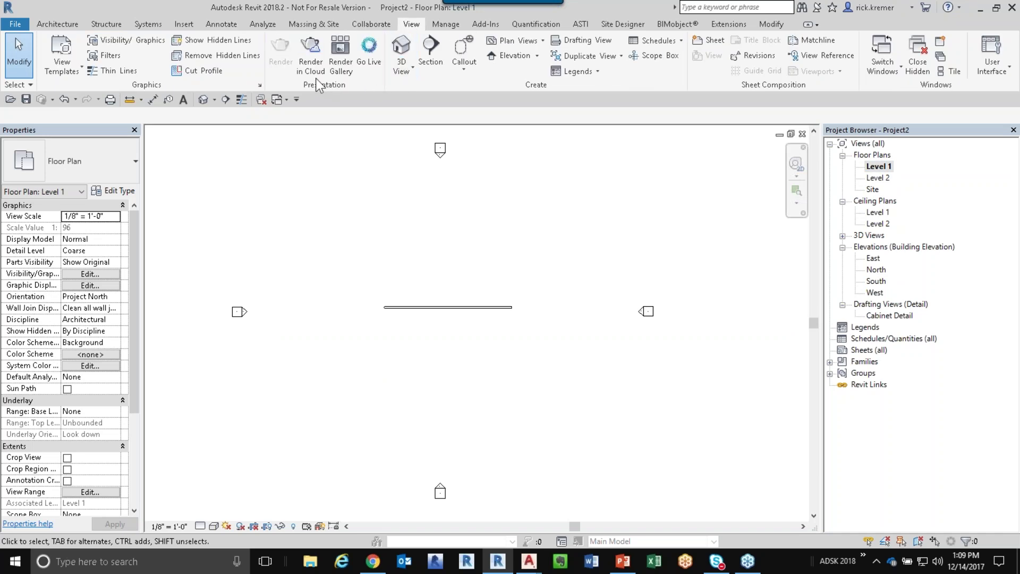
pyautogui.click(413, 68)
pyautogui.click(393, 116)
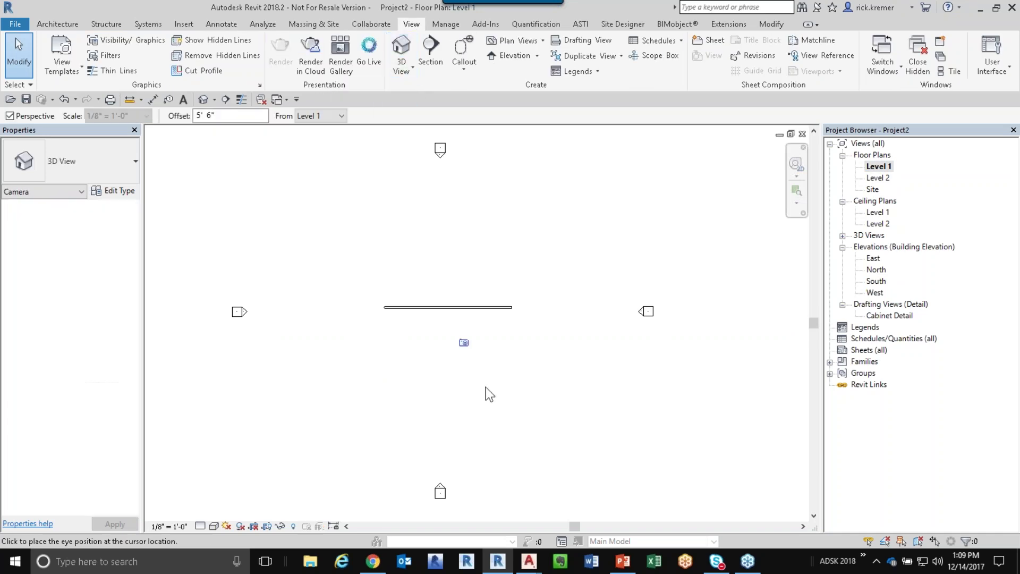
pyautogui.click(558, 444)
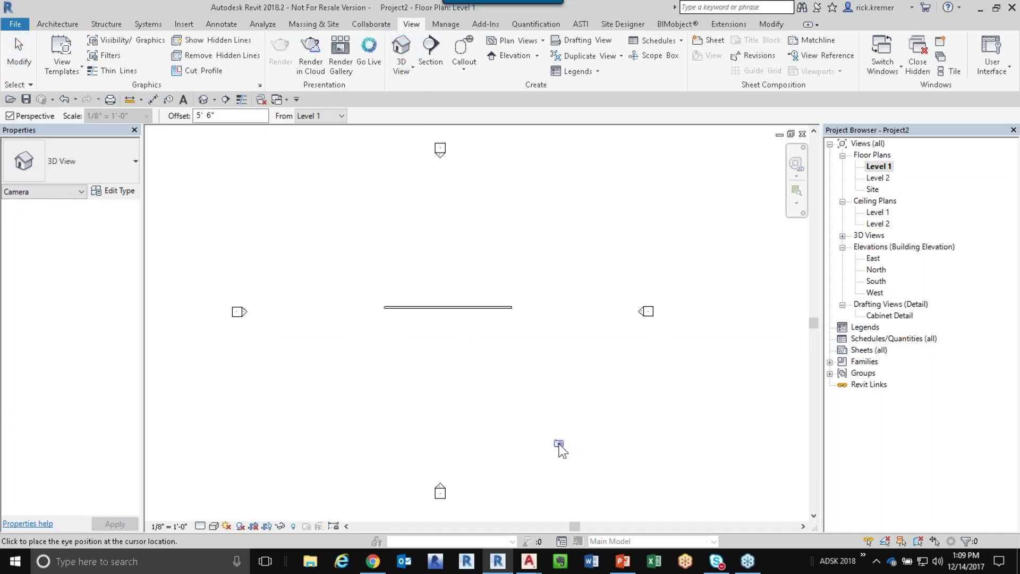
pyautogui.click(410, 257)
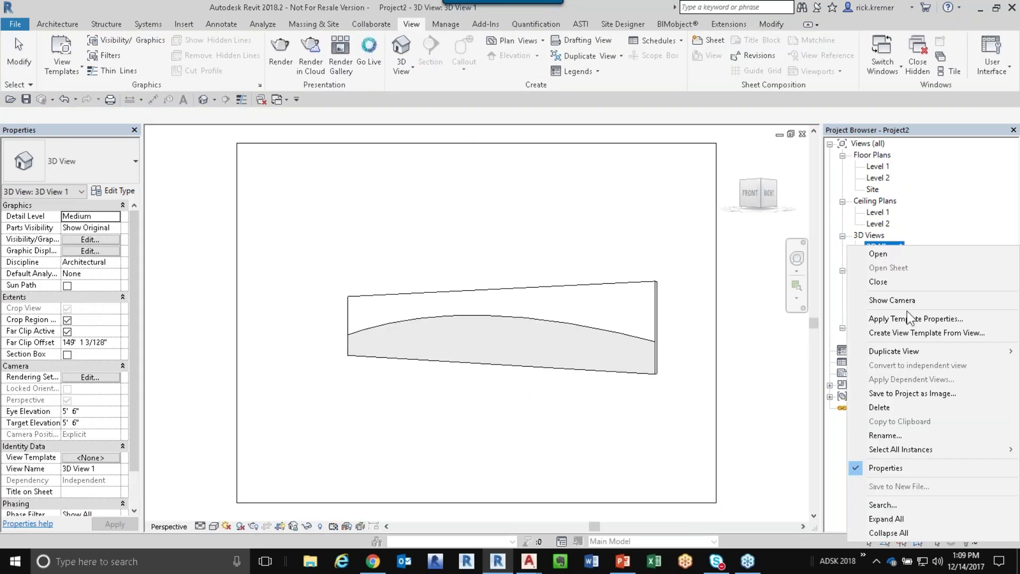
# Step: Rename the new camera view as View of Wall
pyautogui.click(897, 435)
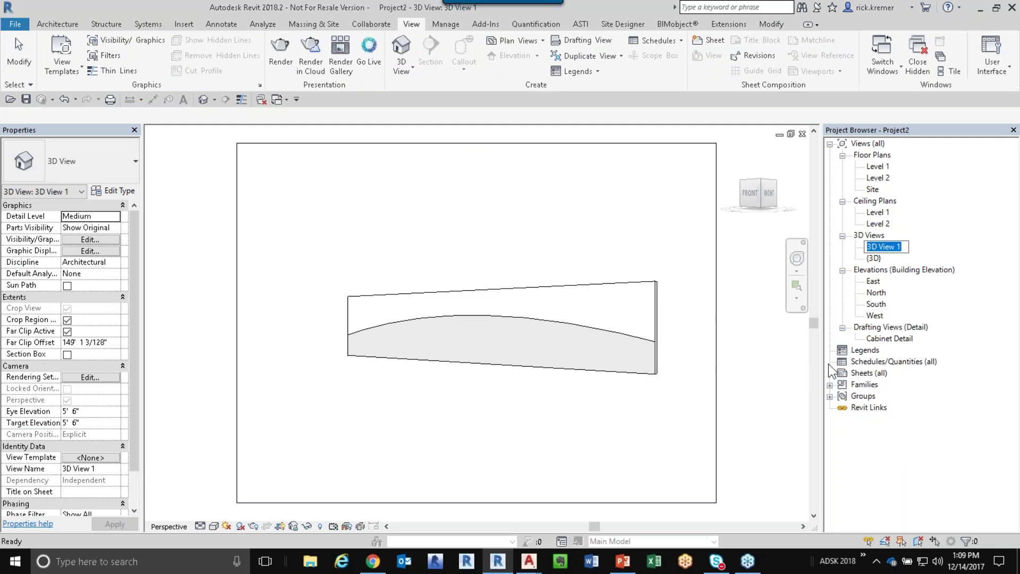
pyautogui.write('View of Wall')
pyautogui.press('Return')
# Step: Set the camera view's visual style to Consistent Colors, then save its orientation and lock the view
pyautogui.scroll(2, 428, 362)
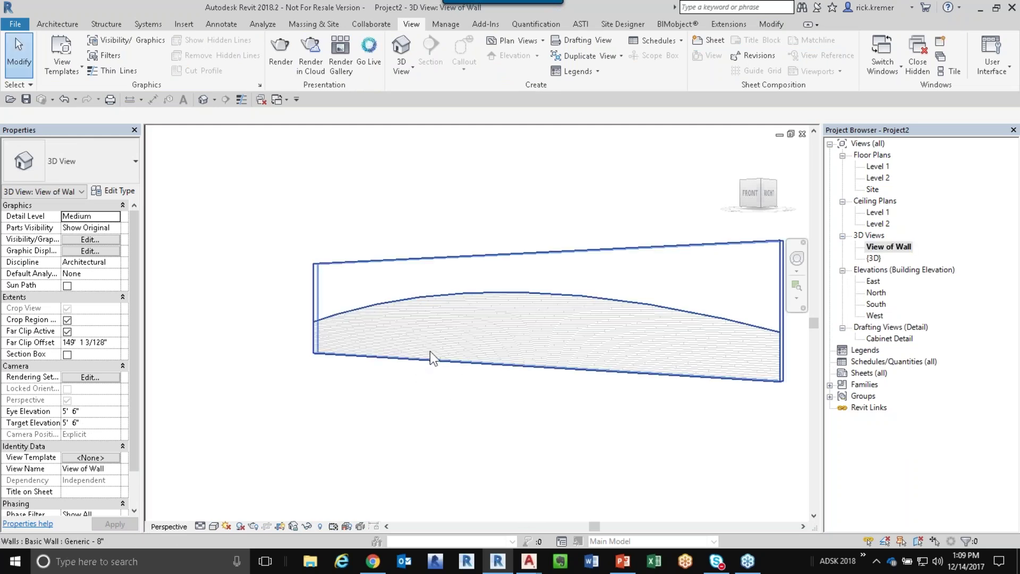
pyautogui.click(214, 526)
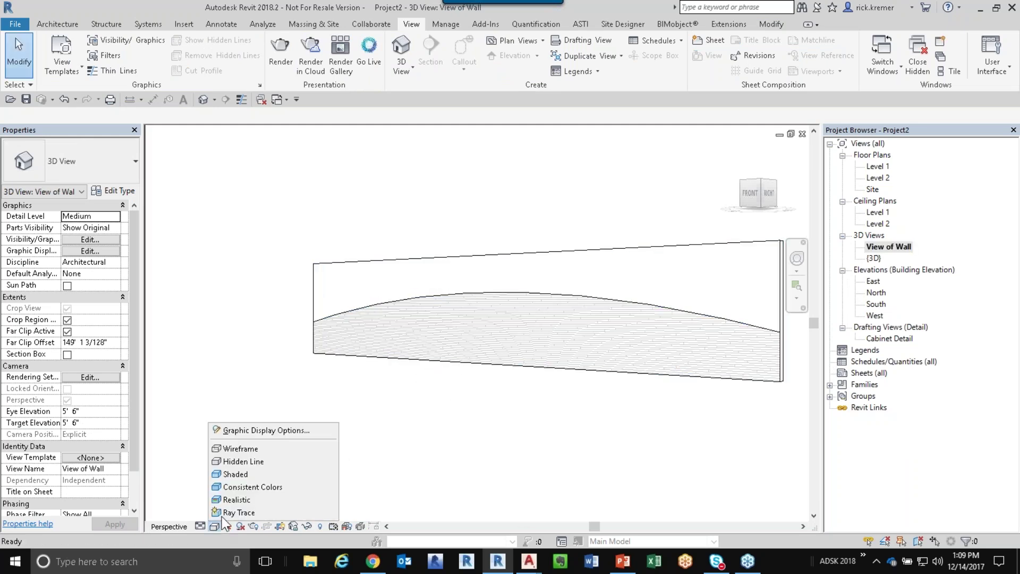
pyautogui.click(238, 486)
pyautogui.scroll(-1, 378, 373)
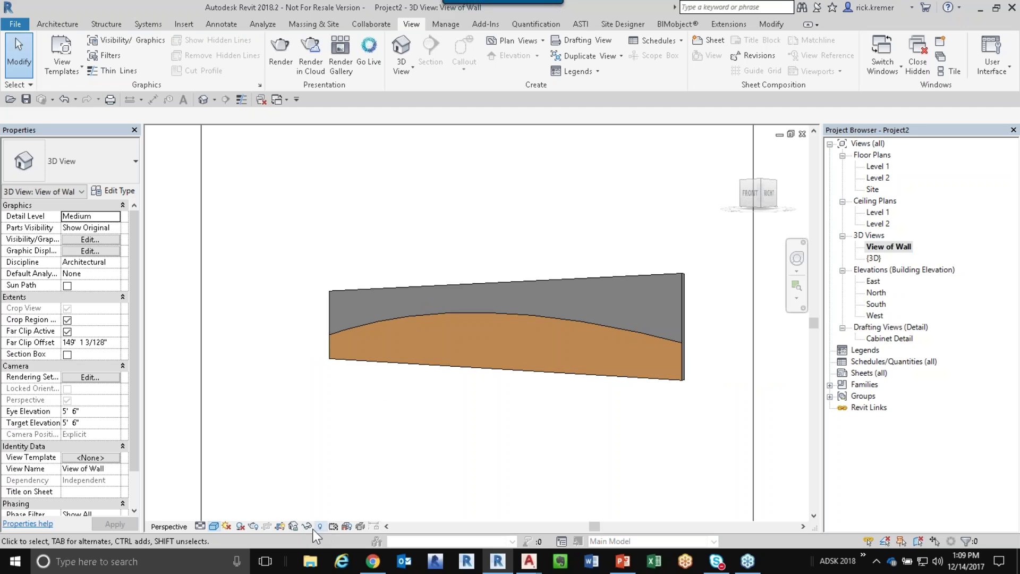
pyautogui.click(293, 526)
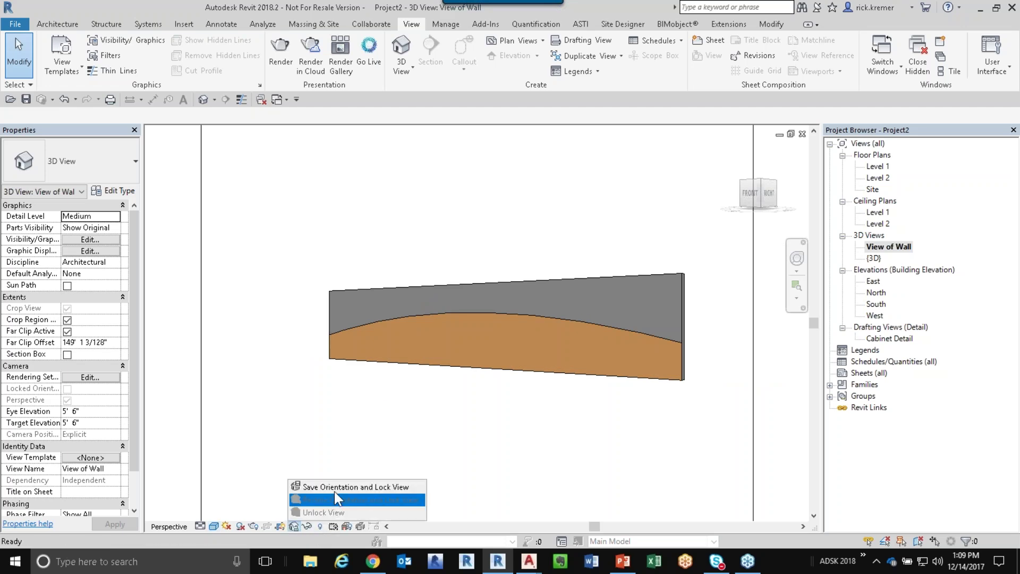
pyautogui.click(347, 486)
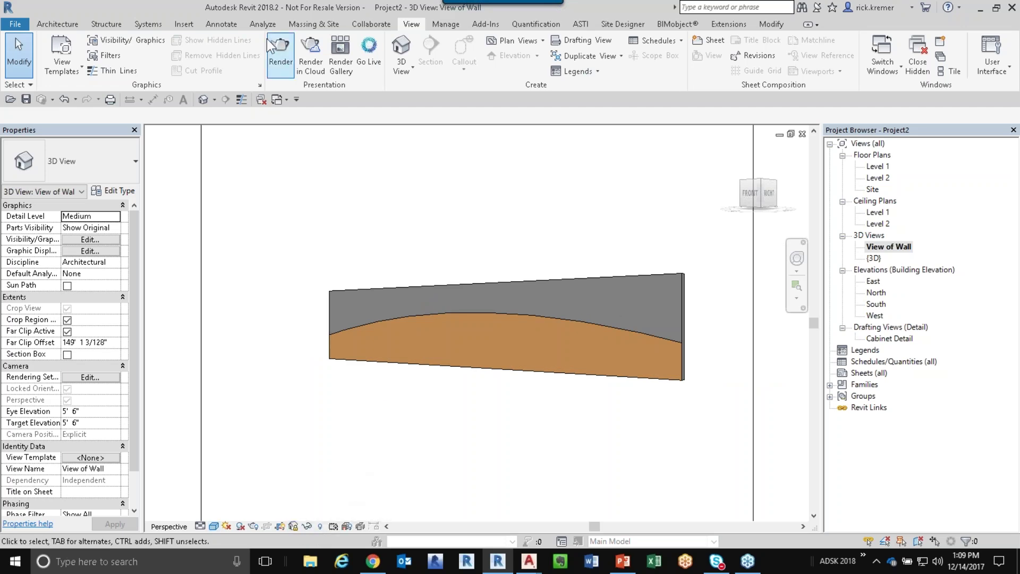
# Step: Check which annotation and tag tools are available in the locked camera view
pyautogui.click(229, 25)
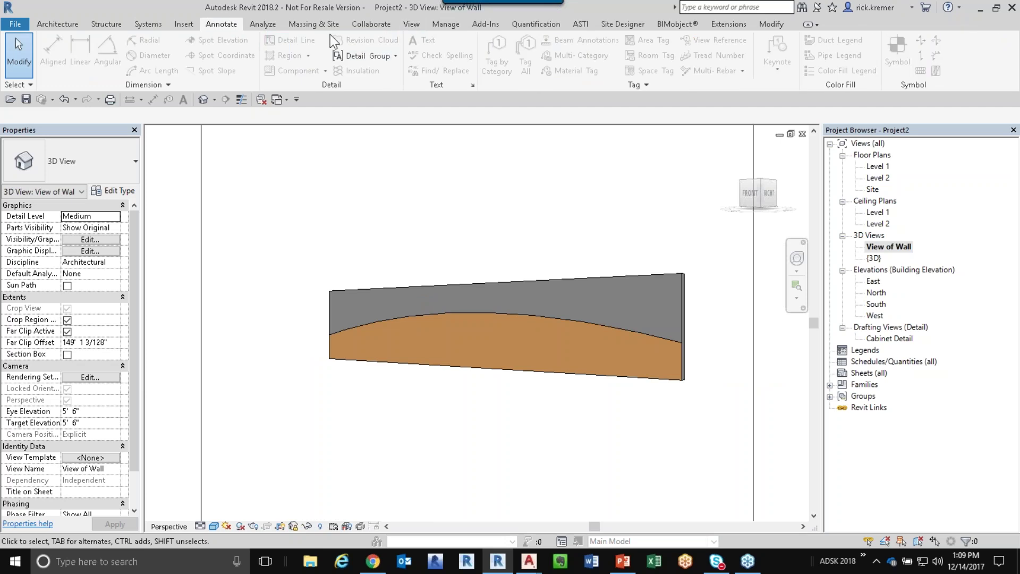
pyautogui.scroll(-2, 508, 202)
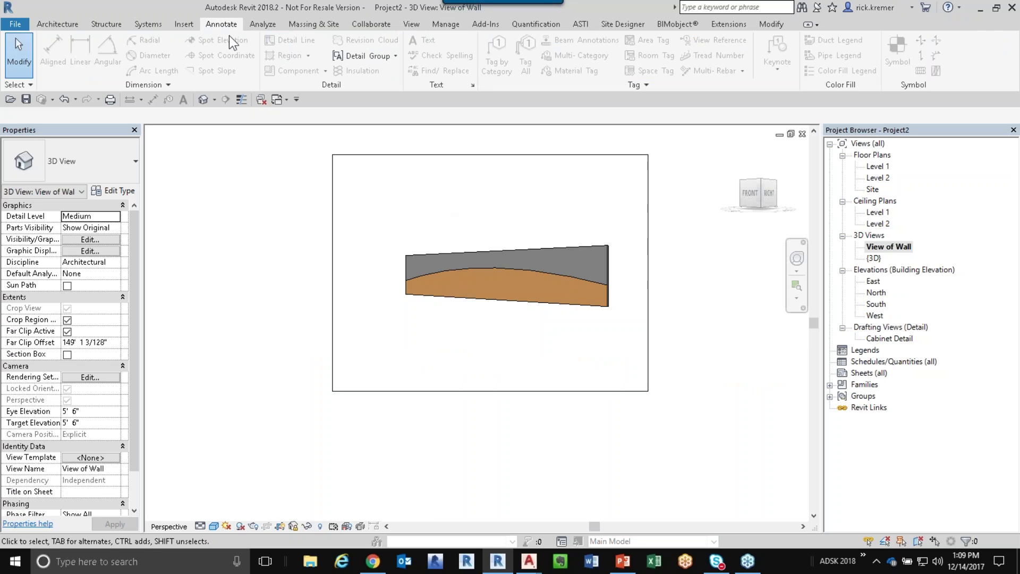
pyautogui.click(644, 86)
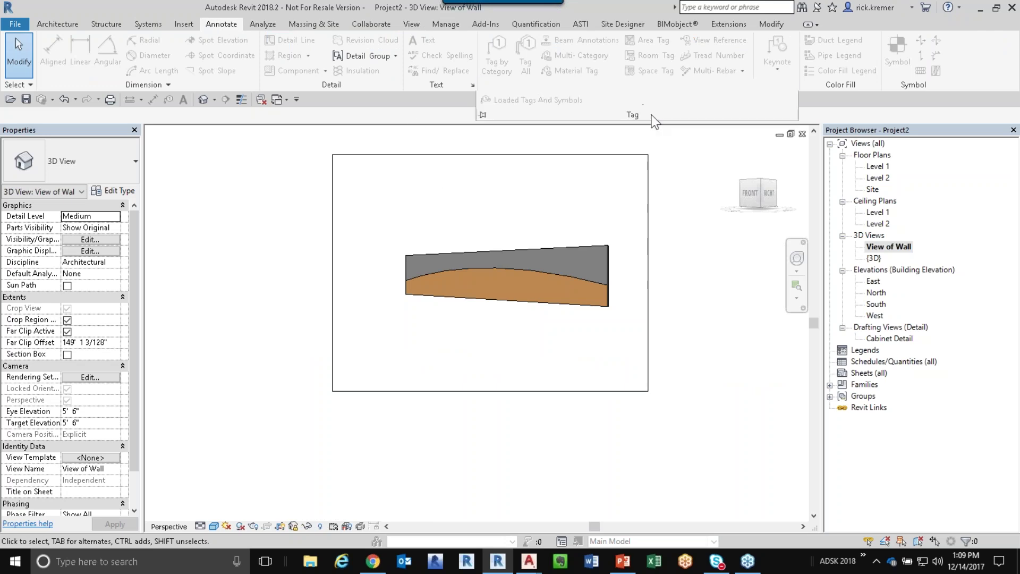
# Step: Unlock the View of Wall camera view and open the default {3D} view
pyautogui.click(296, 526)
pyautogui.click(353, 513)
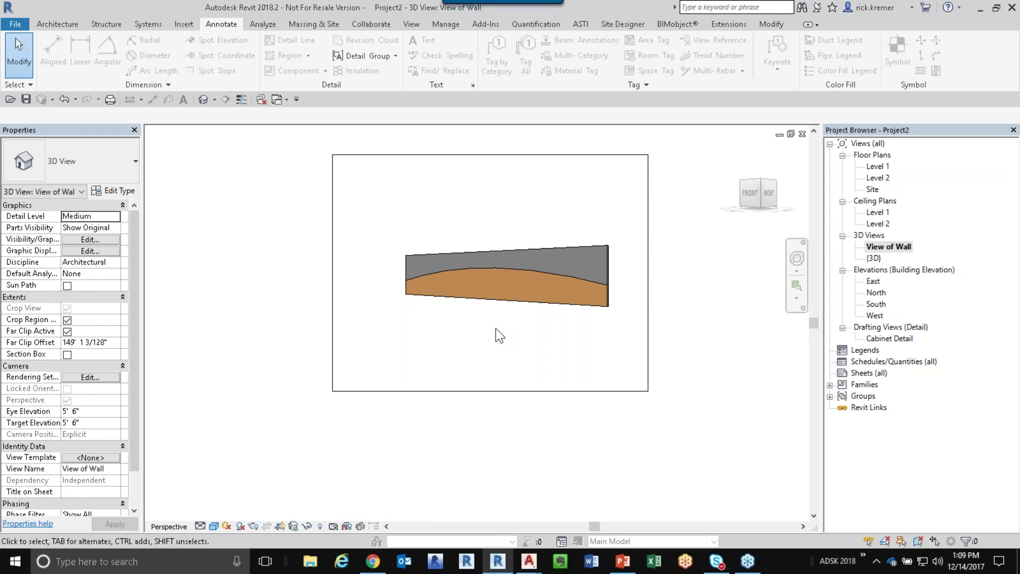
pyautogui.click(882, 247)
pyautogui.doubleClick(873, 258)
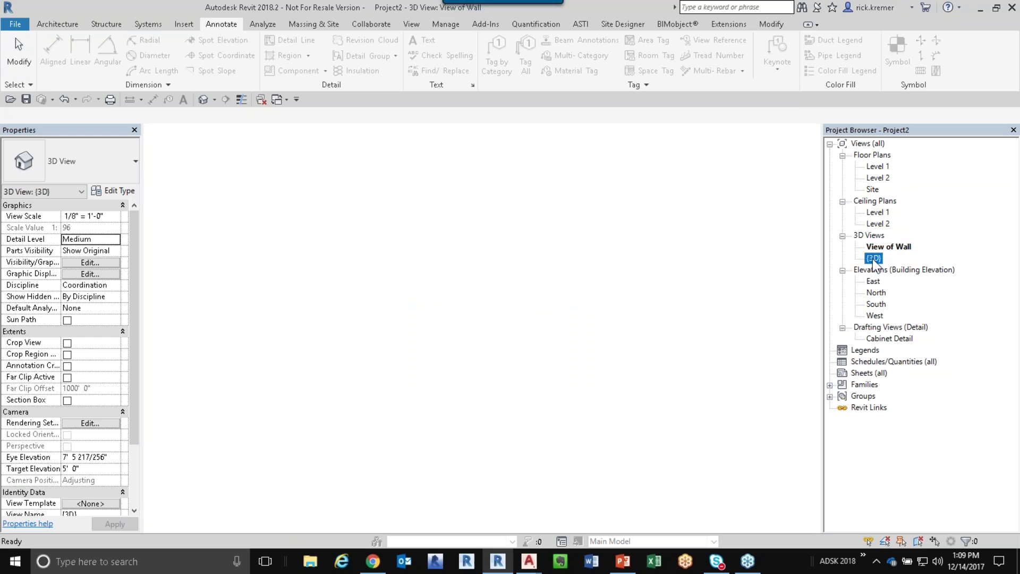
# Step: Save the default 3D view's orientation and lock it under the name Locked
pyautogui.scroll(-2, 545, 390)
pyautogui.moveTo(552, 418); pyautogui.dragTo(503, 420, button='middle')
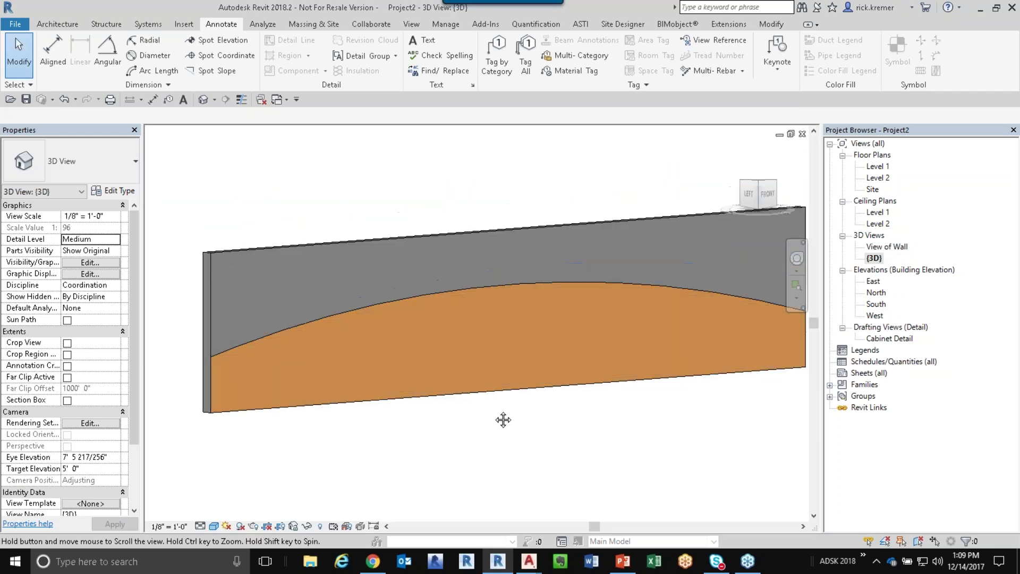
pyautogui.click(295, 525)
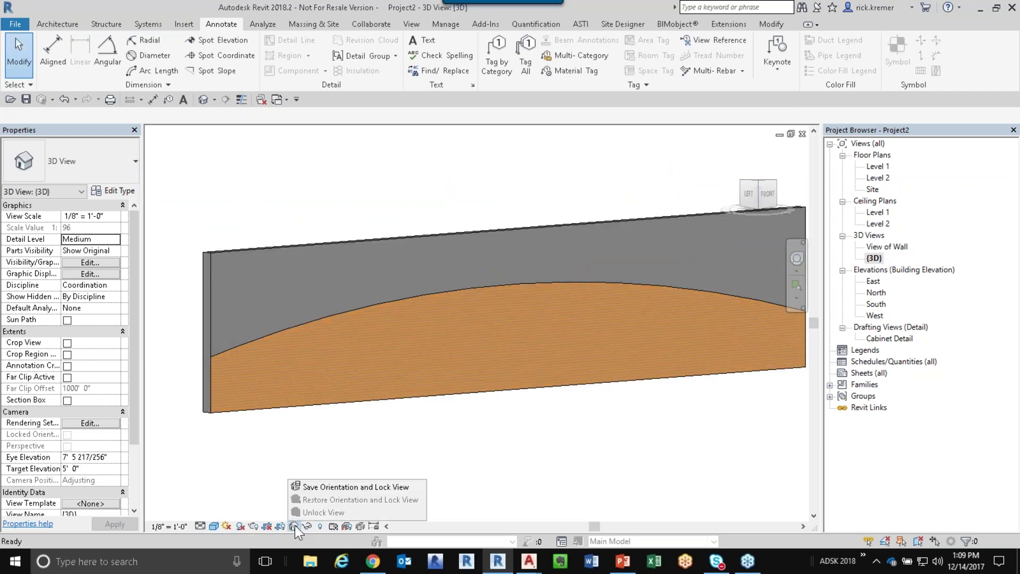
pyautogui.click(323, 486)
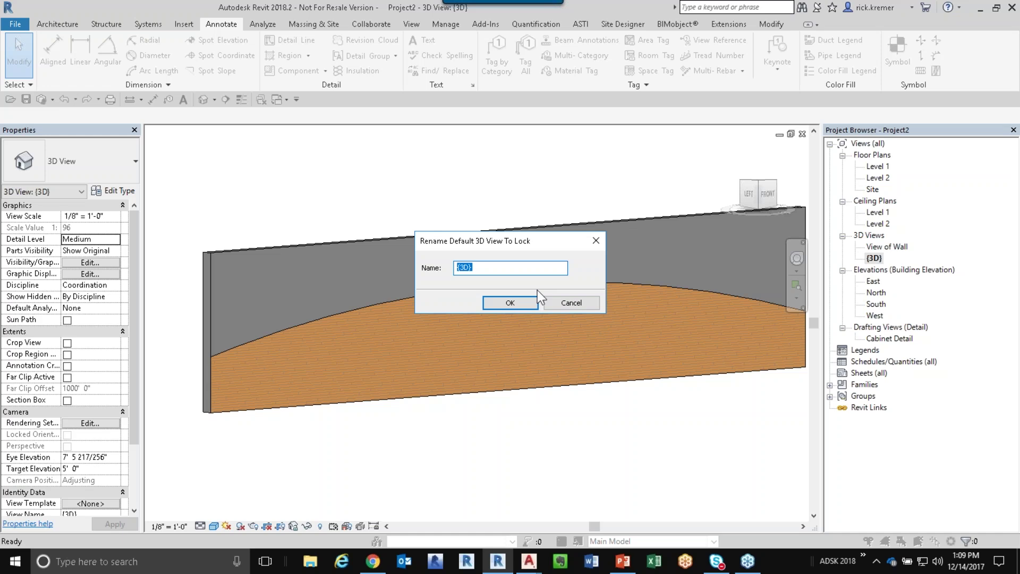
pyautogui.write('Locked')
pyautogui.press('Return')
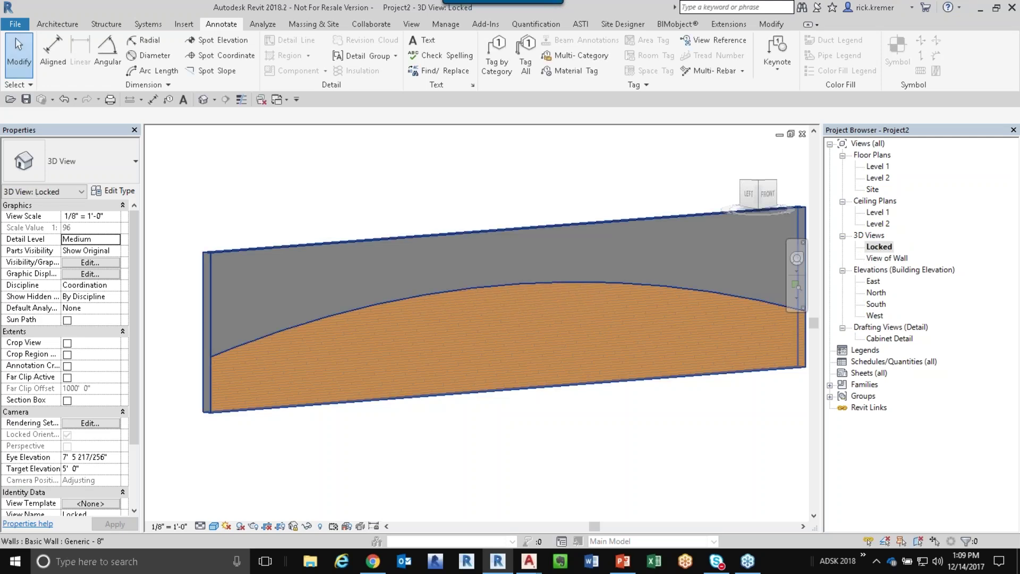
# Step: Add a material tag with a leader to the wood-paneled face, placing the tag text below the wall
pyautogui.click(570, 75)
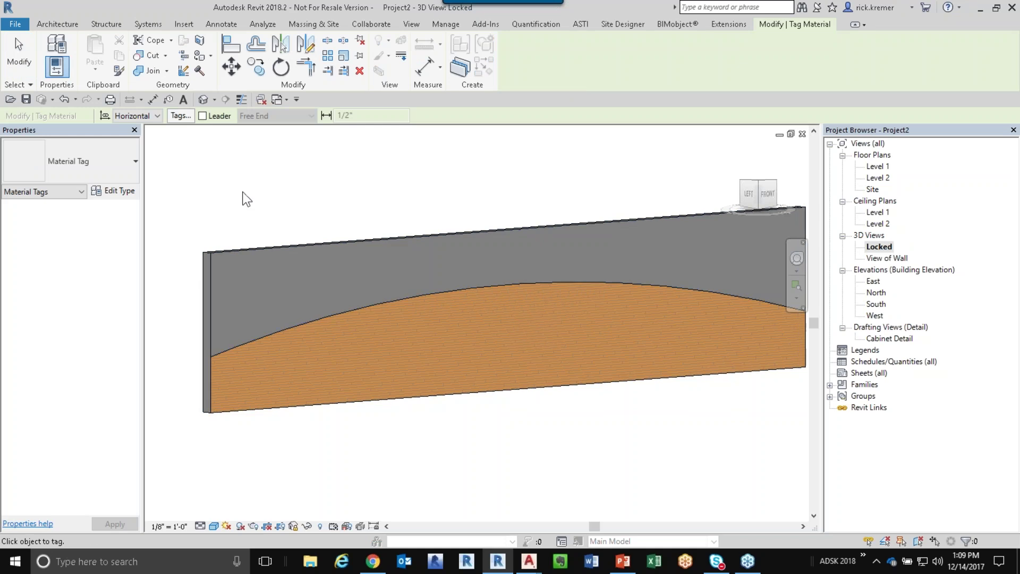
pyautogui.click(202, 116)
pyautogui.click(505, 365)
pyautogui.click(619, 465)
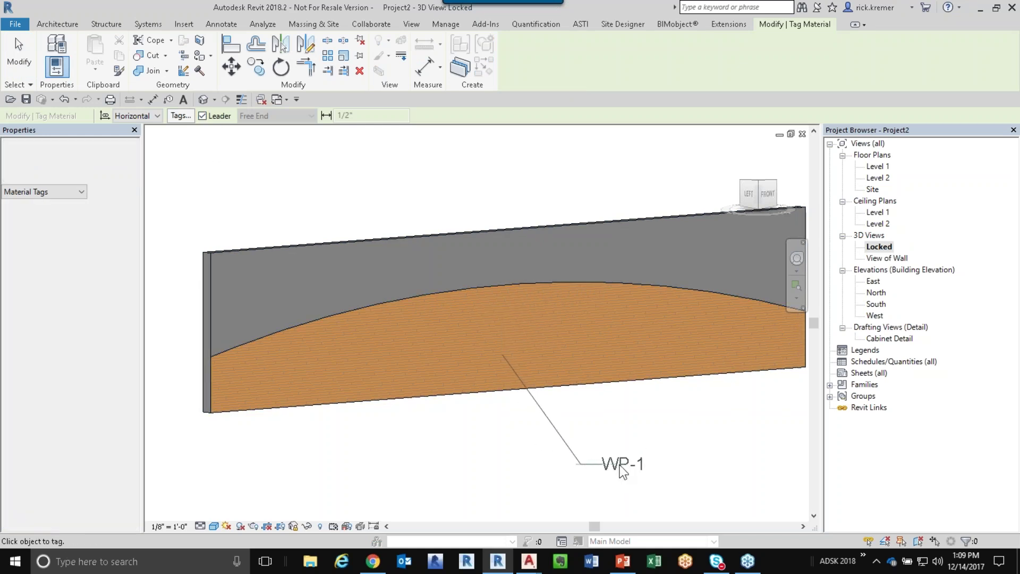
pyautogui.scroll(-1, 691, 457)
pyautogui.press('Escape')
pyautogui.moveTo(716, 454); pyautogui.dragTo(699, 425, button='middle')
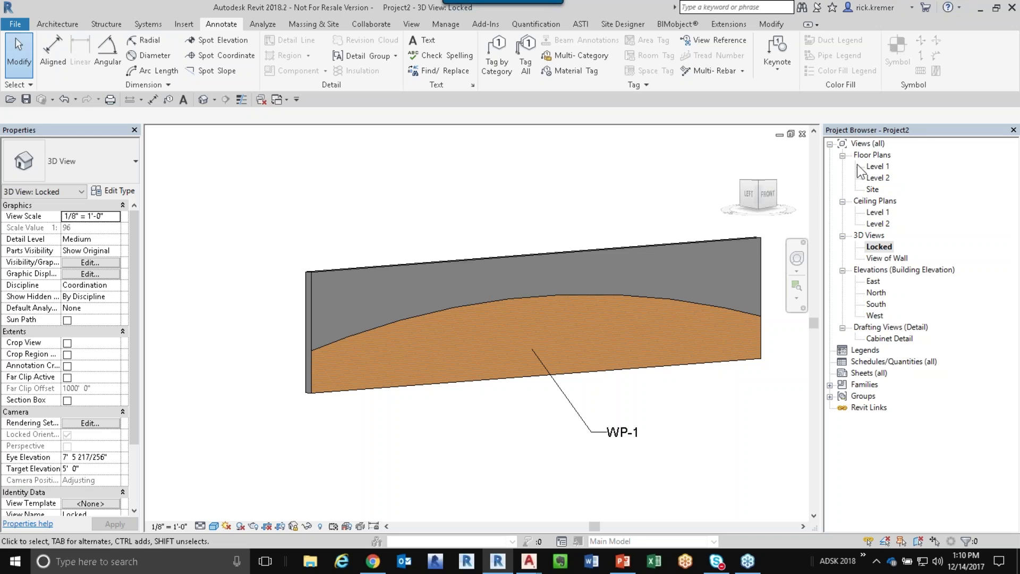
# Step: In the Level 1 floor plan, start an in-place model in the Casework category with the default name
pyautogui.click(867, 168)
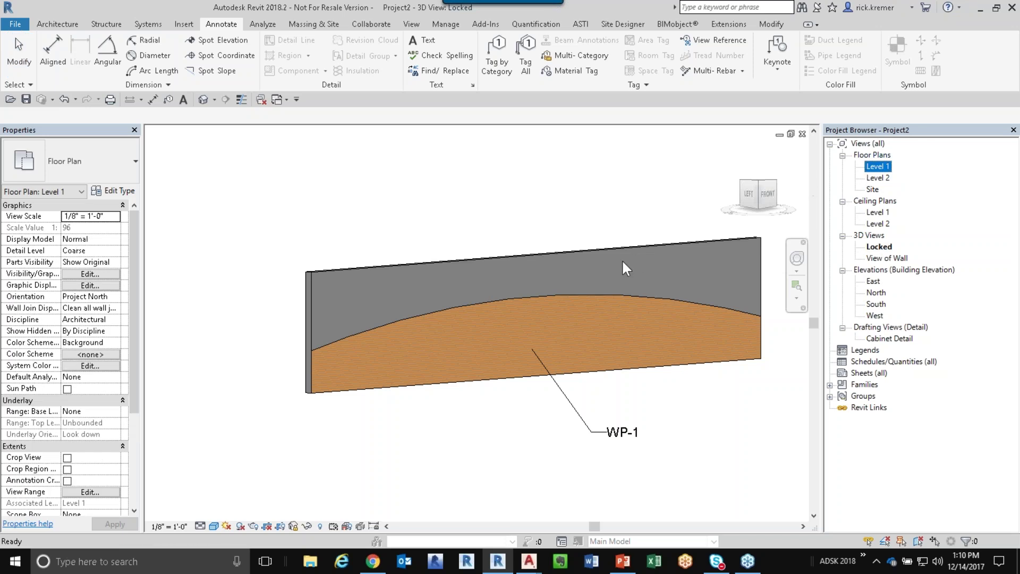
pyautogui.doubleClick(874, 170)
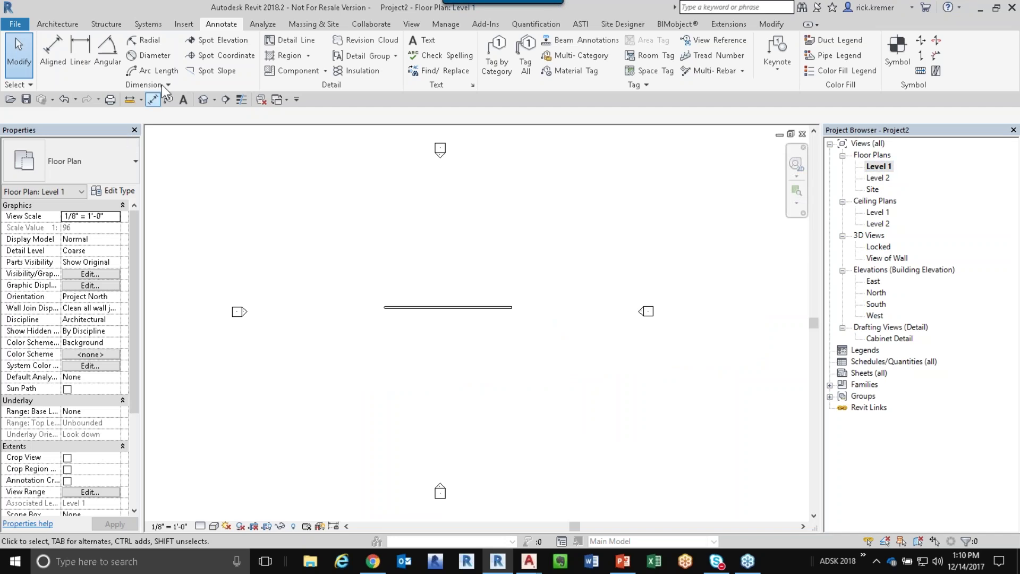
pyautogui.click(58, 24)
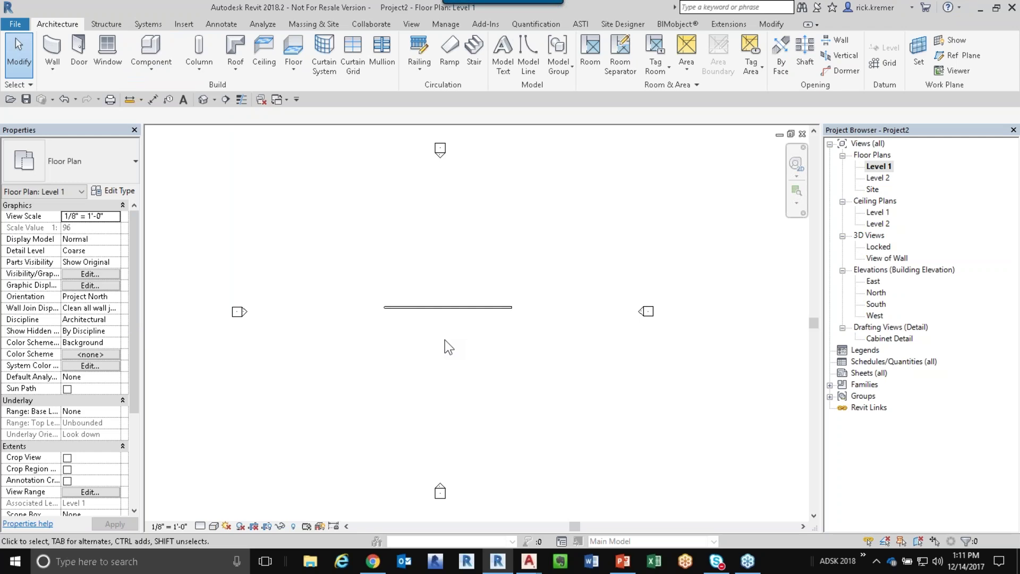
pyautogui.click(148, 72)
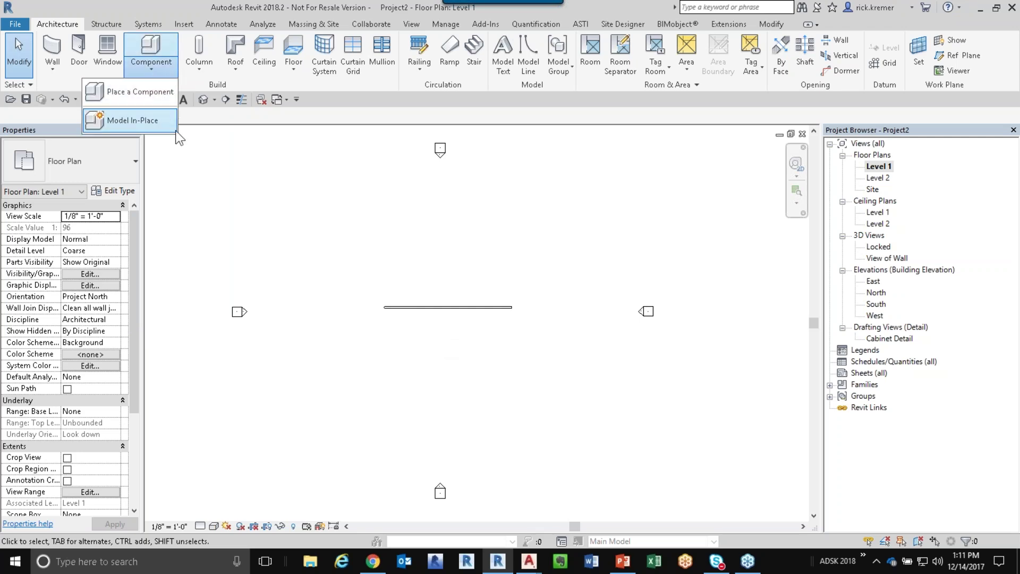
pyautogui.click(157, 124)
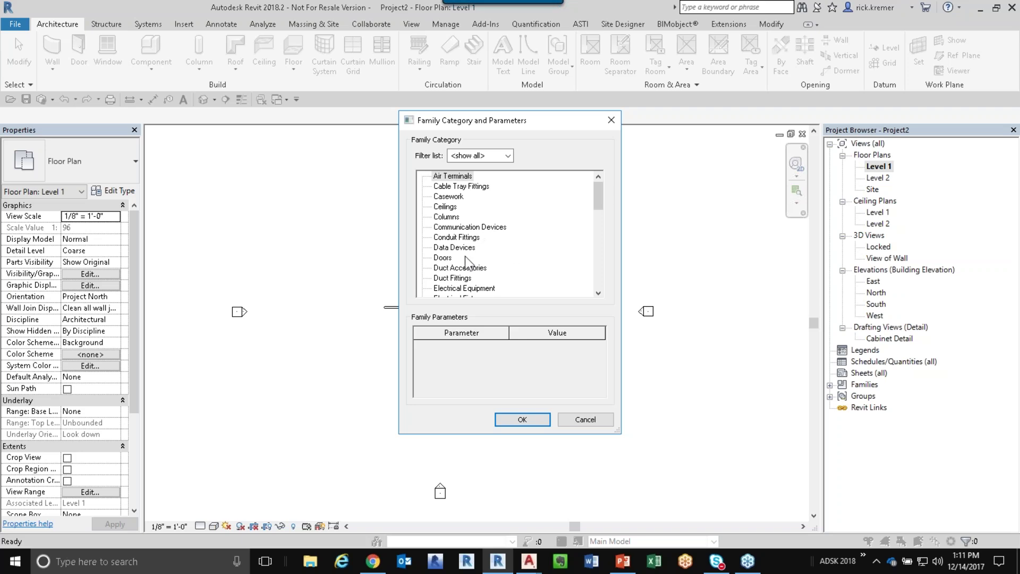
pyautogui.click(450, 196)
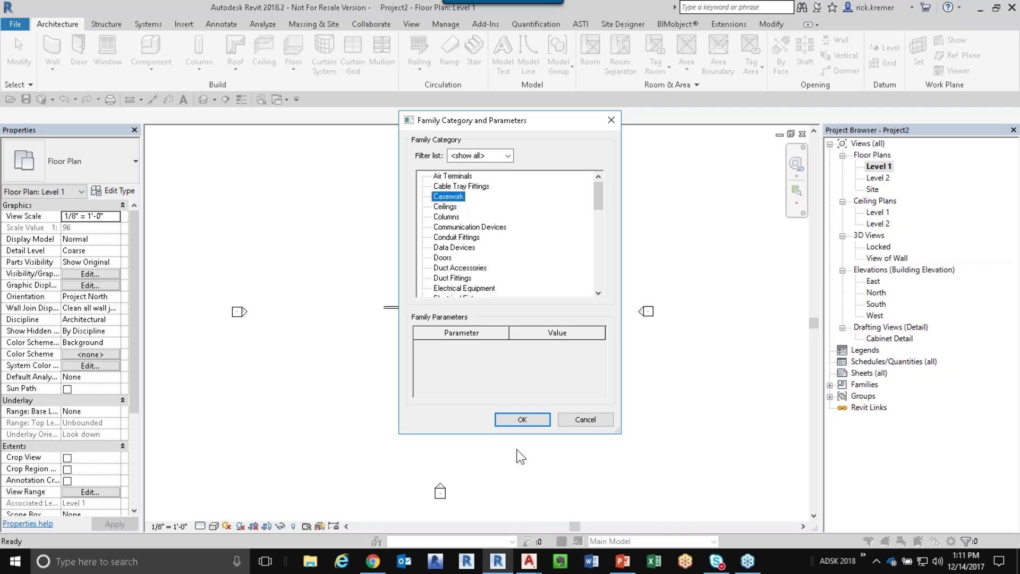
pyautogui.click(519, 421)
pyautogui.click(514, 304)
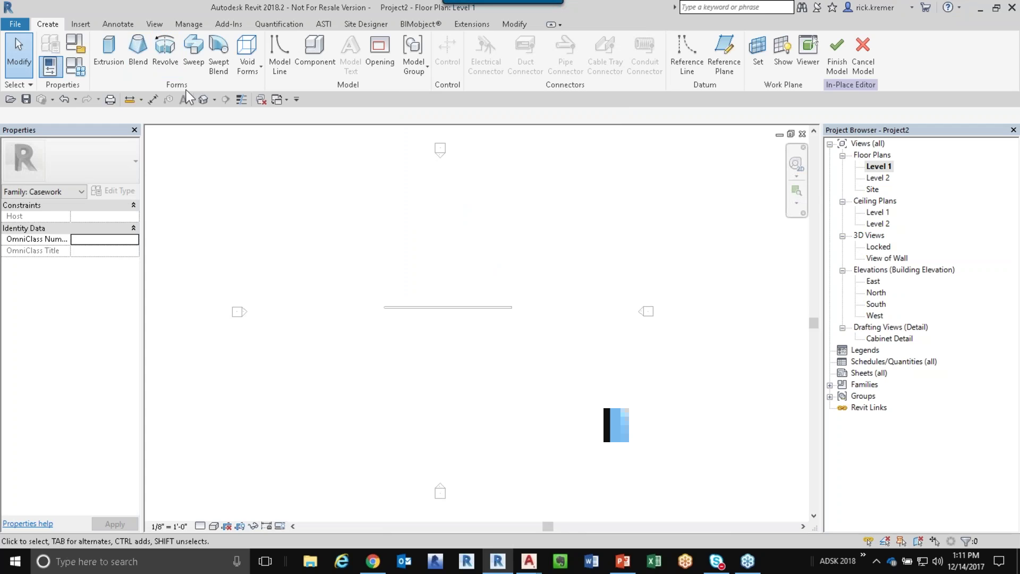
# Step: Start a sweep and sketch its first path segment, an 18' vertical line south of the wall's west end
pyautogui.click(193, 62)
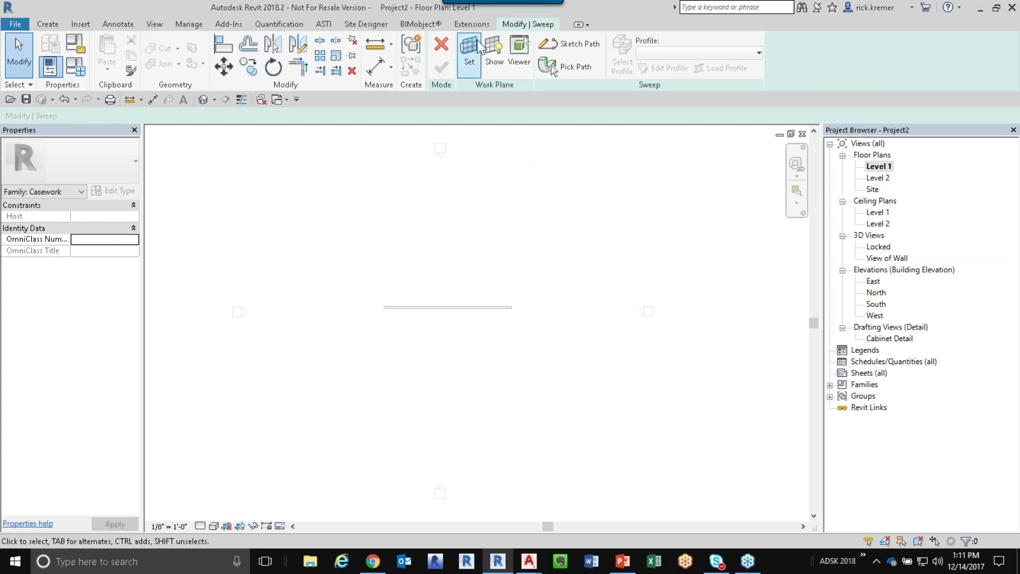
pyautogui.click(550, 45)
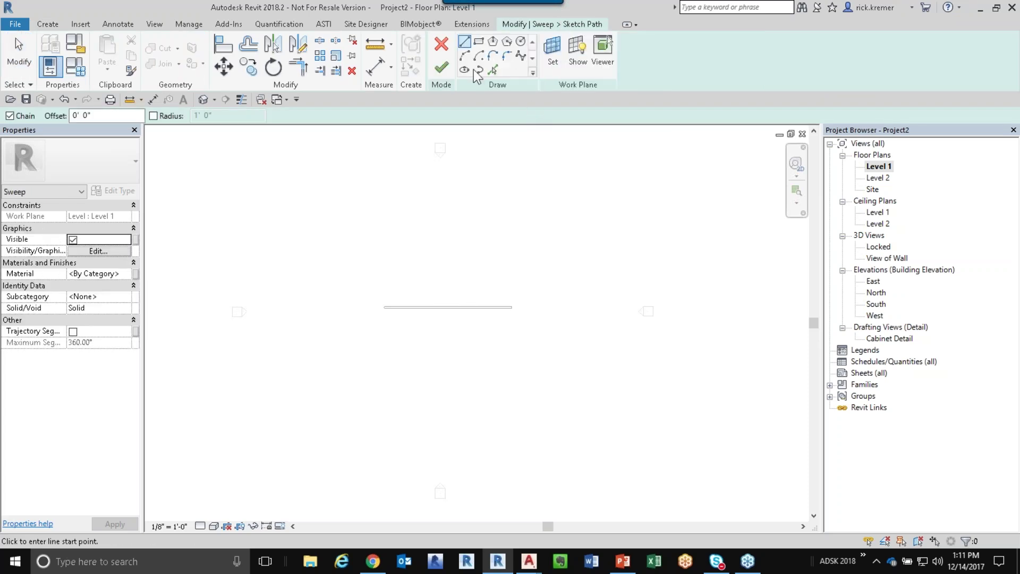
pyautogui.scroll(2, 395, 334)
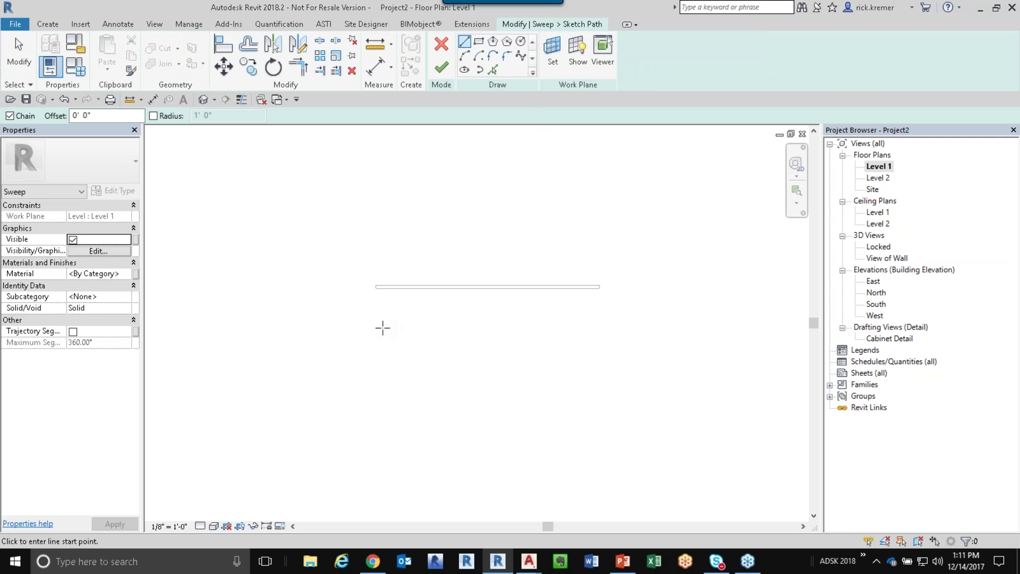
pyautogui.click(384, 323)
pyautogui.scroll(2, 389, 368)
pyautogui.click(381, 418)
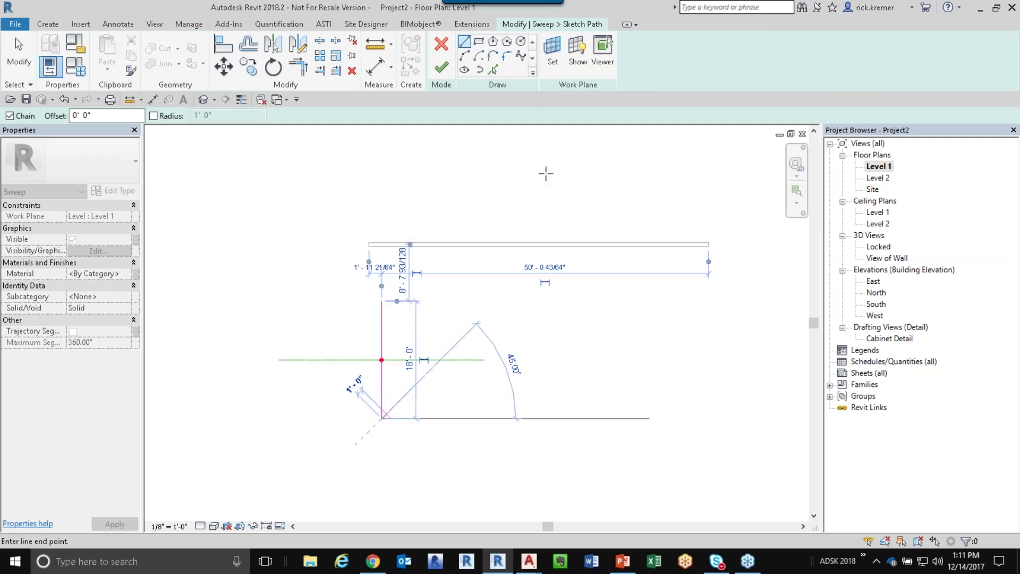
# Step: Continue the path with a south-bulging arc of about 33'-5" radius and a vertical line level with the first, and finish the path
pyautogui.click(465, 55)
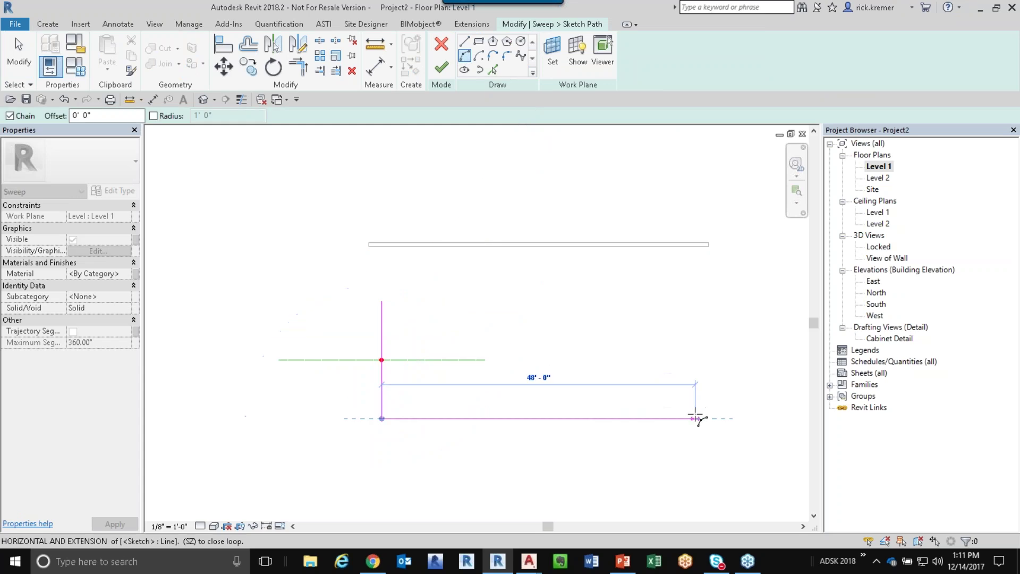
pyautogui.click(593, 418)
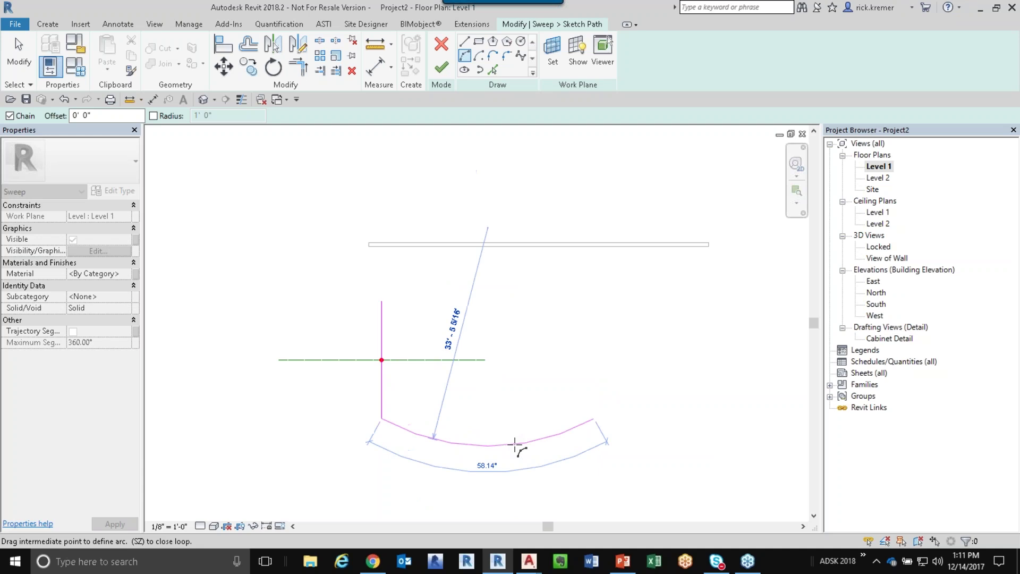
pyautogui.click(515, 445)
pyautogui.click(465, 42)
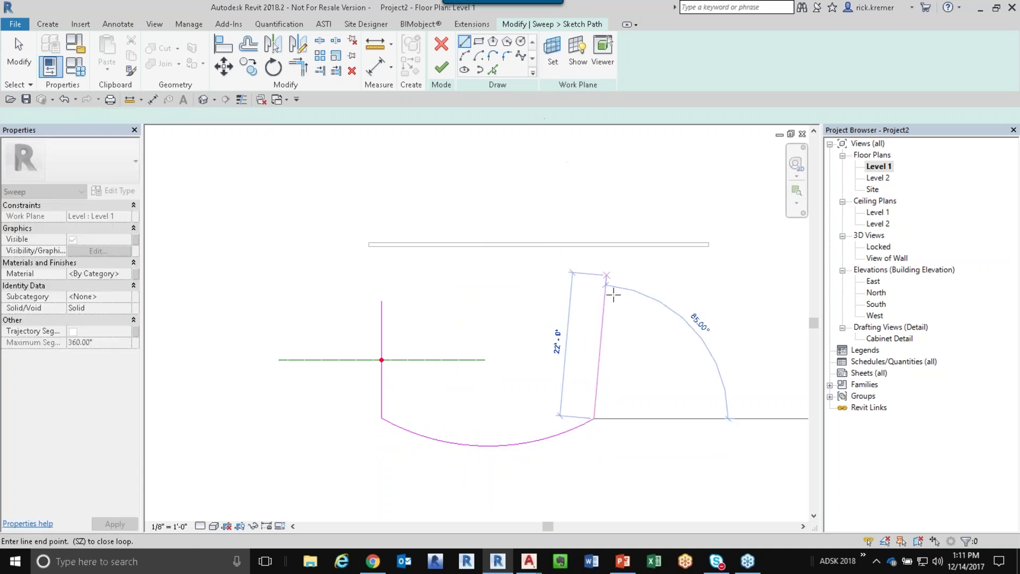
pyautogui.click(593, 301)
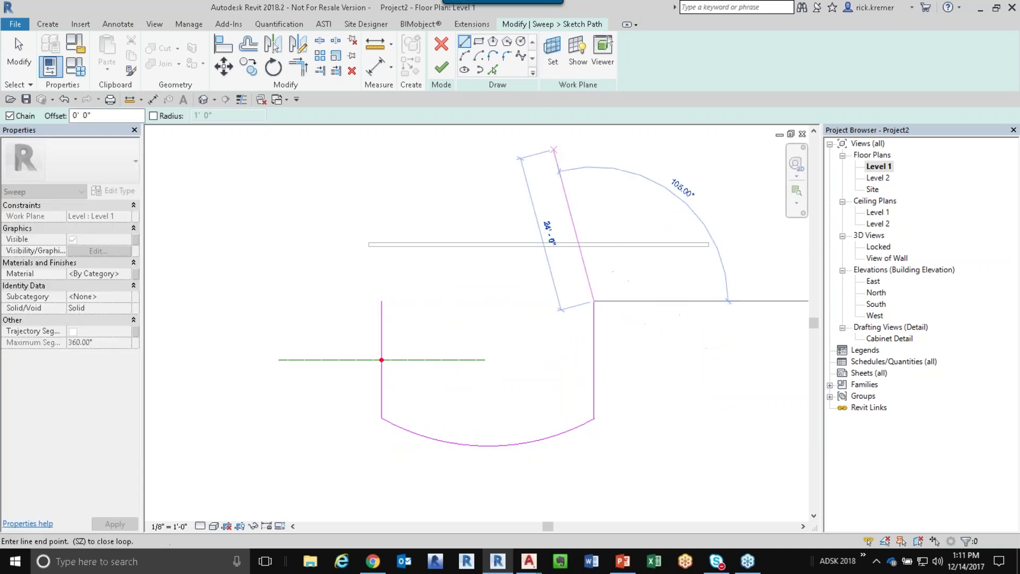
pyautogui.click(436, 71)
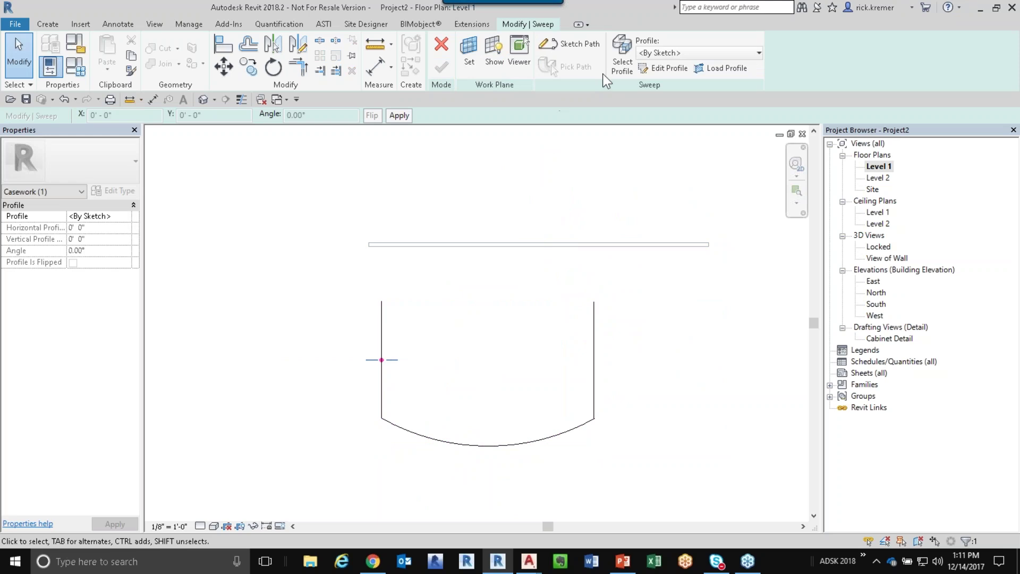
# Step: Open the sweep's profile sketch for editing in the South elevation
pyautogui.click(659, 69)
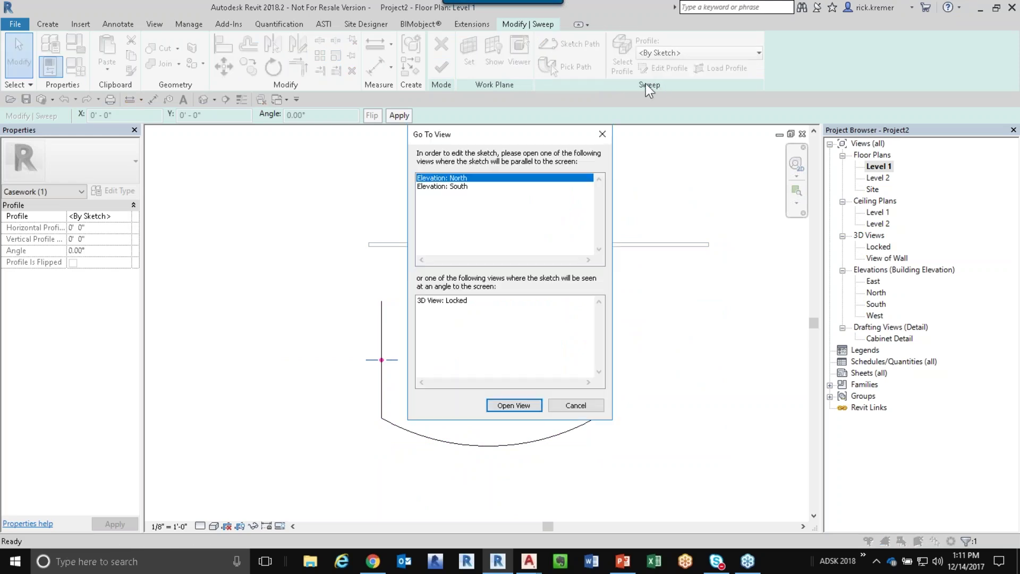
pyautogui.click(463, 187)
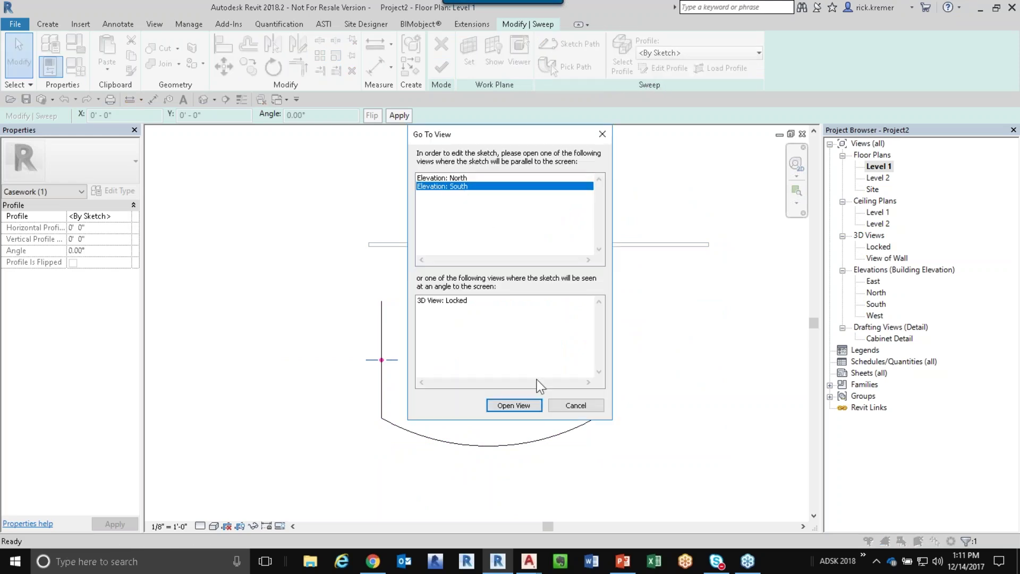
pyautogui.click(522, 406)
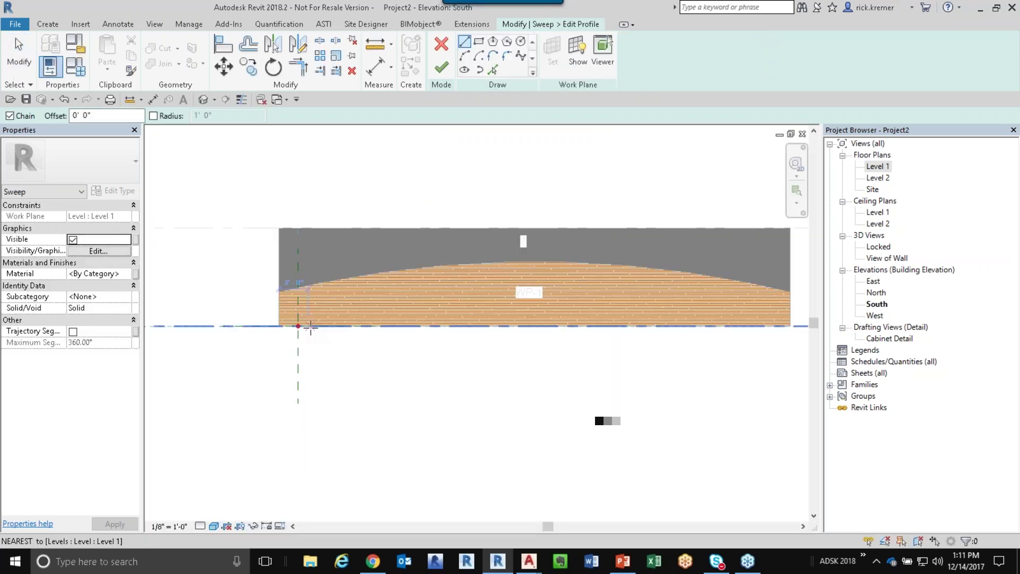
pyautogui.click(40, 25)
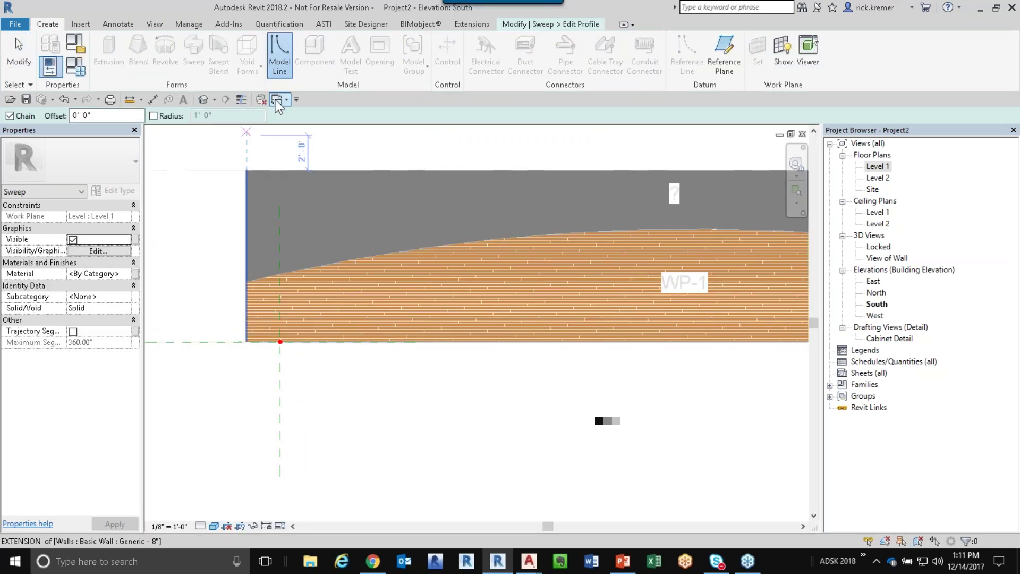
pyautogui.click(585, 25)
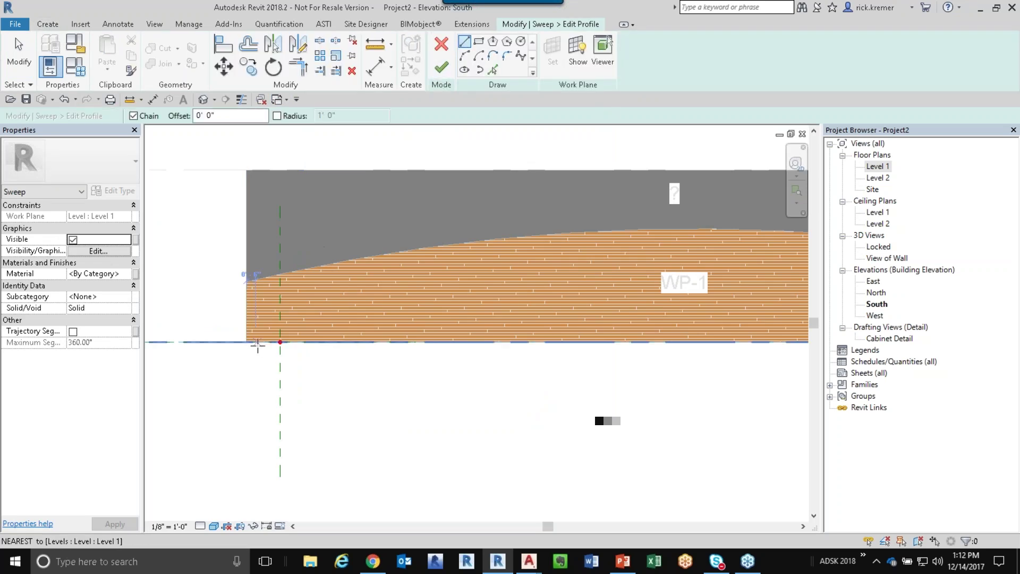
pyautogui.scroll(1, 278, 342)
pyautogui.scroll(2, 277, 341)
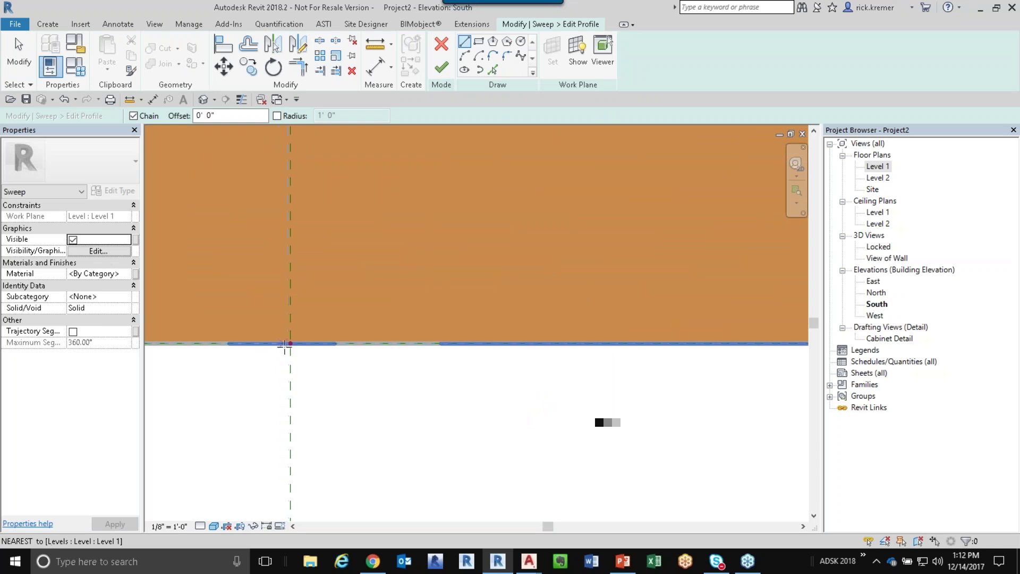
pyautogui.click(290, 343)
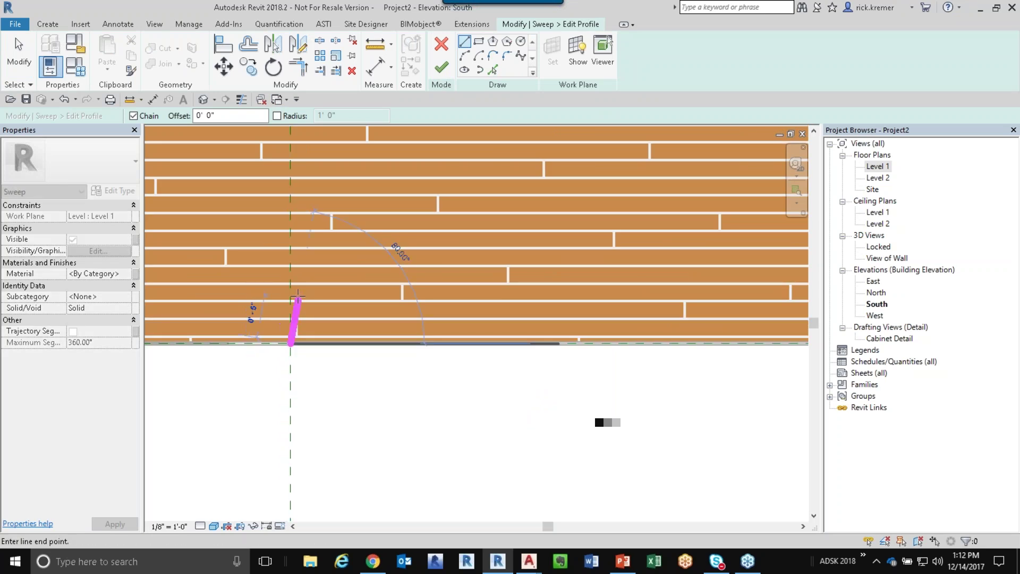
# Step: Turn on thin lines and set the South elevation's visual style to Hidden Line
pyautogui.press('l')
pyautogui.scroll(2, 291, 306)
pyautogui.scroll(-1, 289, 324)
pyautogui.press('Escape')
pyautogui.press('Escape')
pyautogui.click(214, 527)
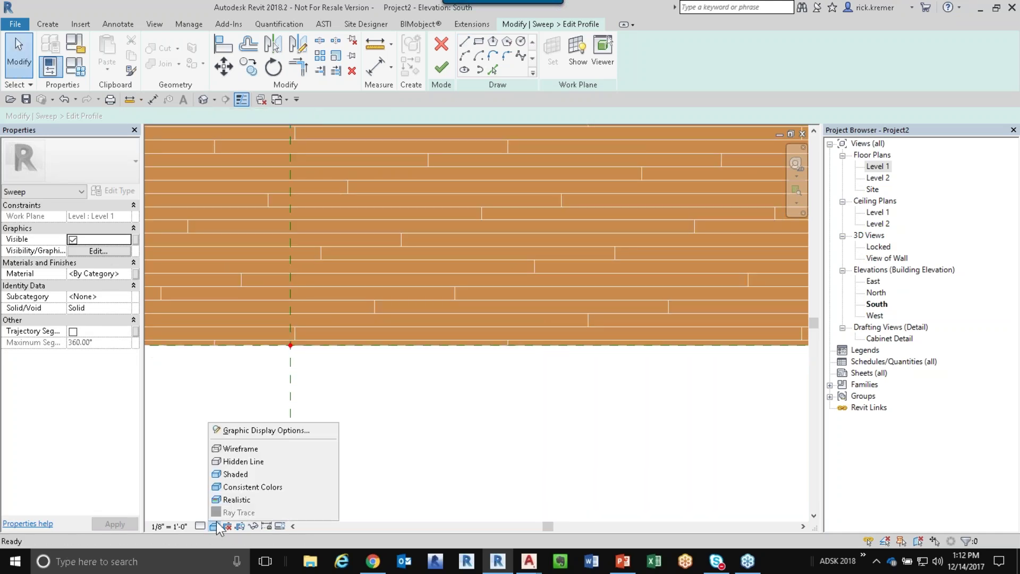
pyautogui.click(240, 461)
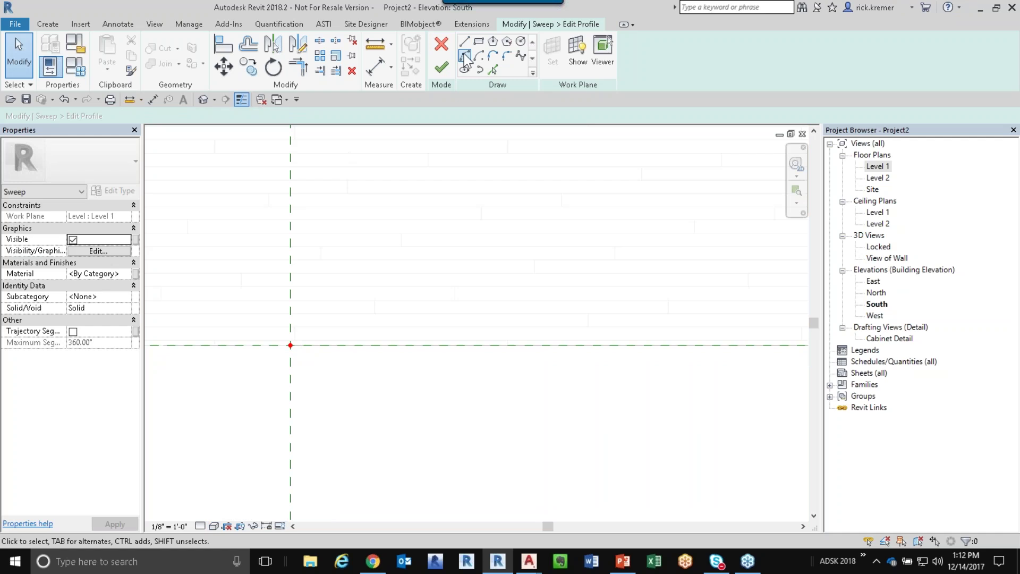
# Step: Sketch the profile's left side from the path origin, with a small outward toe-kick offset and a 2'-6" vertical line above it
pyautogui.click(464, 41)
pyautogui.click(291, 345)
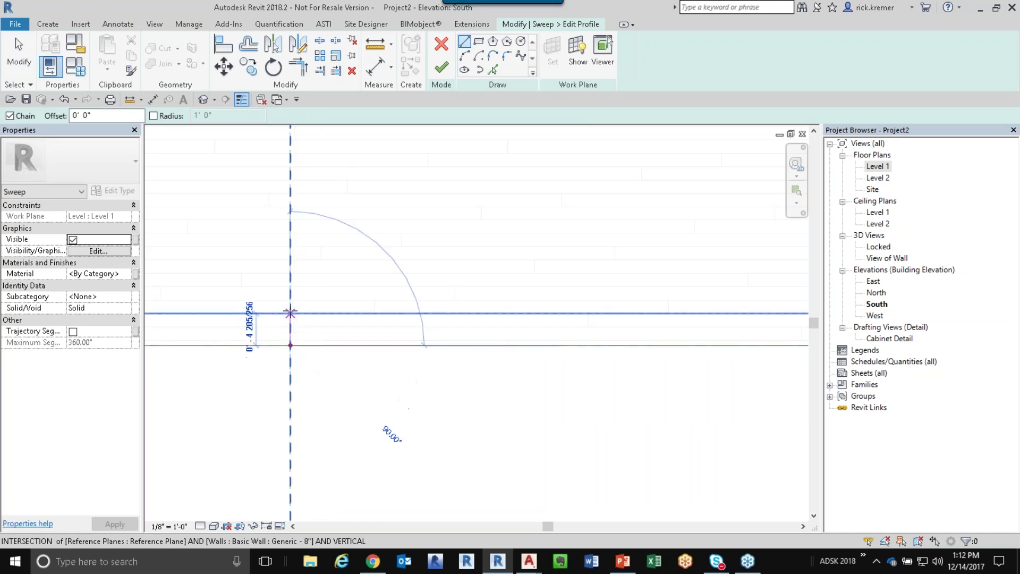
pyautogui.click(291, 319)
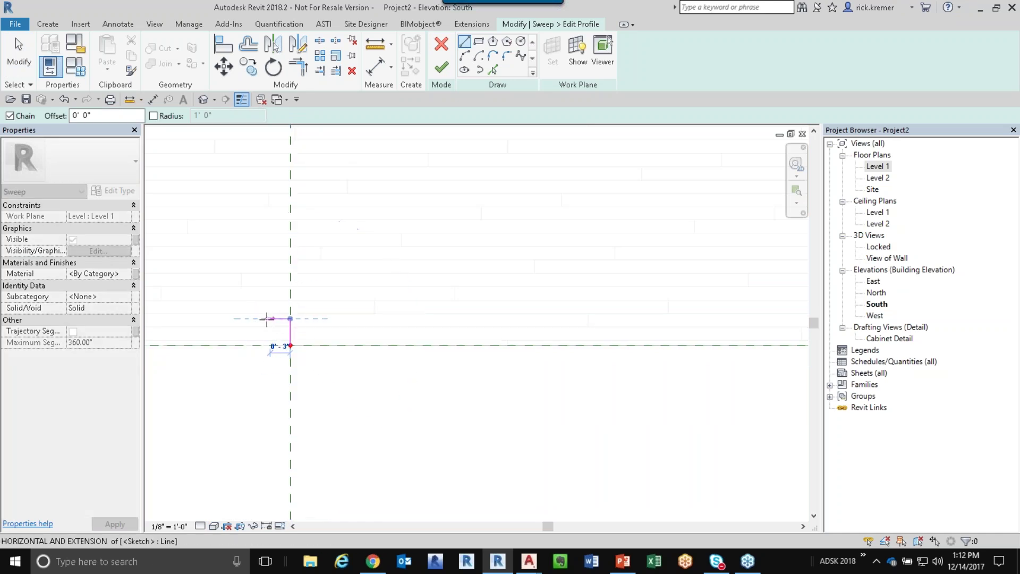
pyautogui.click(263, 319)
pyautogui.scroll(-2, 268, 303)
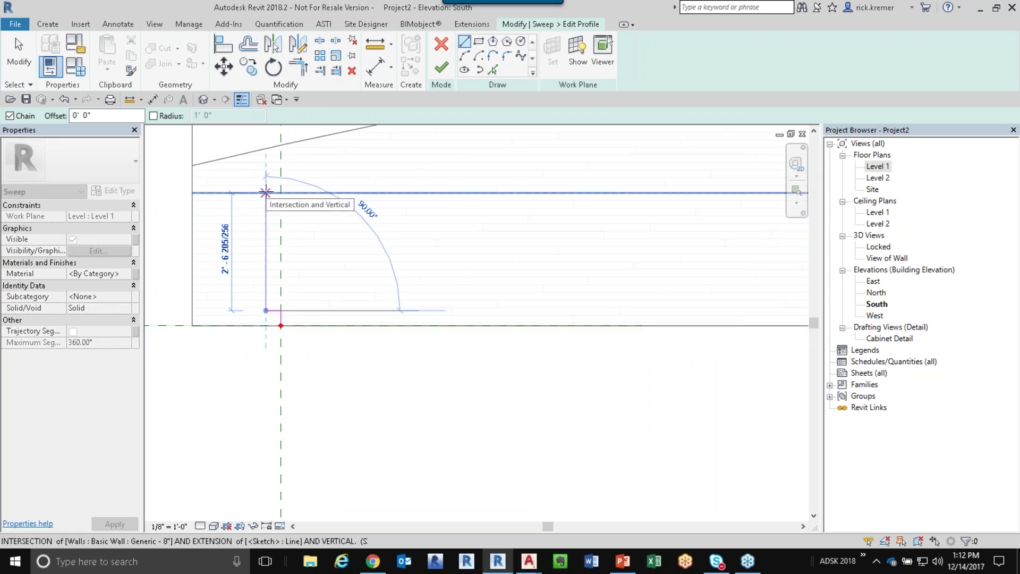
pyautogui.write("2'6")
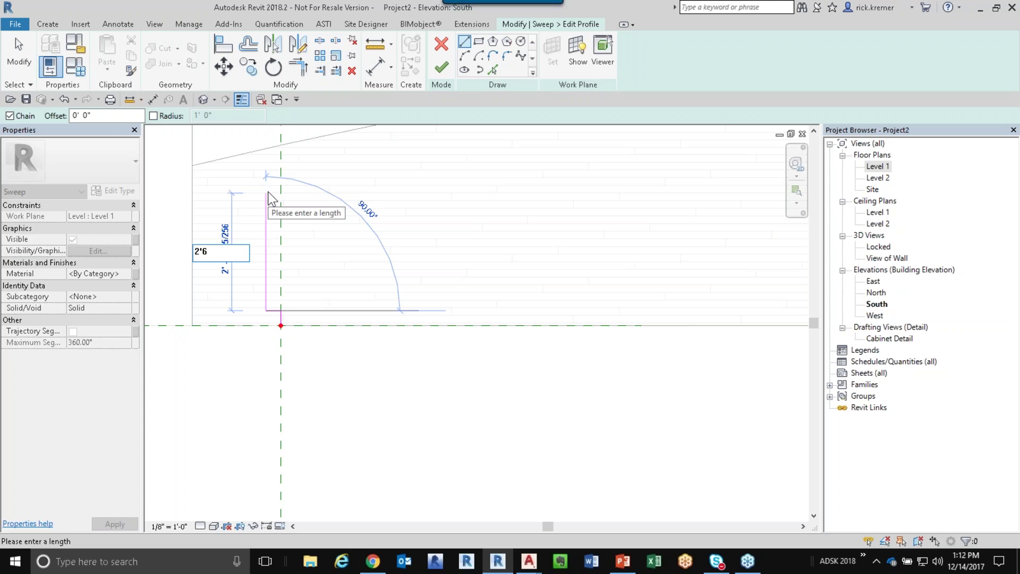
pyautogui.press('Return')
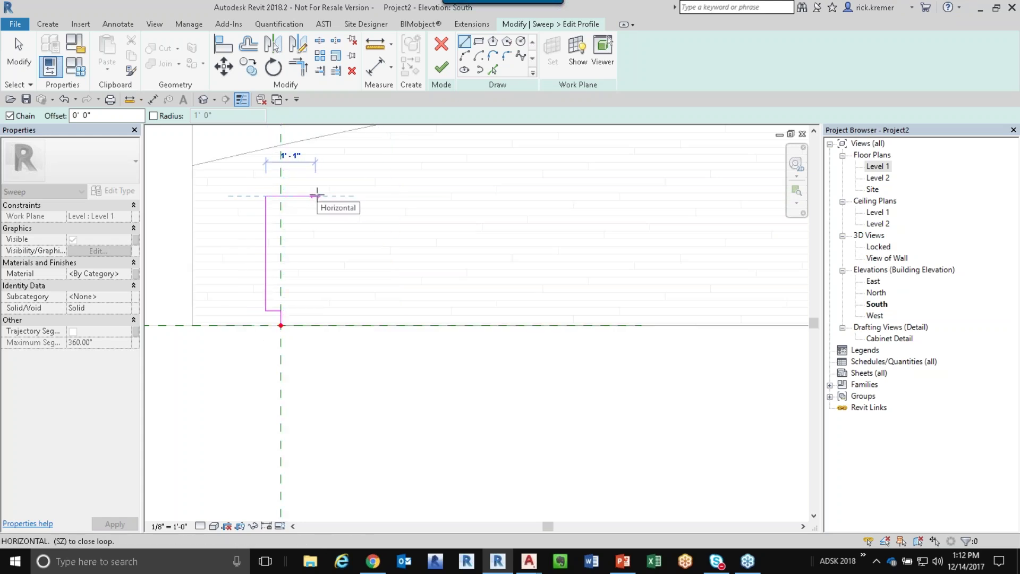
# Step: Continue the profile along its top edge into a narrow upright with a thin T-shaped cap, returning down to the top edge
pyautogui.scroll(2, 317, 192)
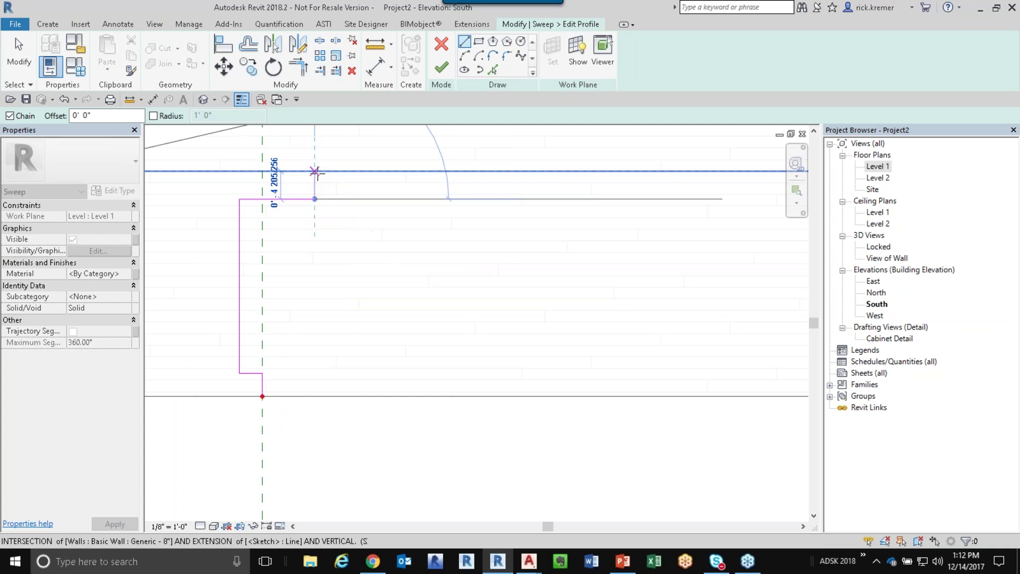
pyautogui.click(316, 172)
pyautogui.scroll(3, 313, 172)
pyautogui.scroll(2, 286, 167)
pyautogui.click(282, 160)
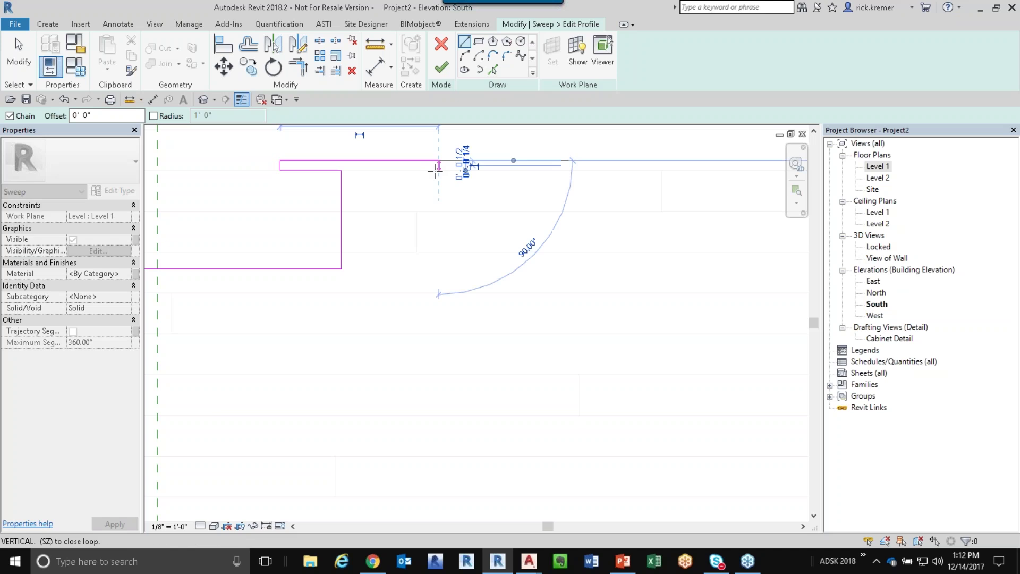
pyautogui.click(439, 160)
pyautogui.click(439, 170)
pyautogui.click(357, 170)
pyautogui.click(357, 269)
# Step: Close the profile with about 5 3/4" more top edge, the right side, a matching toe-kick and the base line, and finish the sketch
pyautogui.scroll(-2, 401, 276)
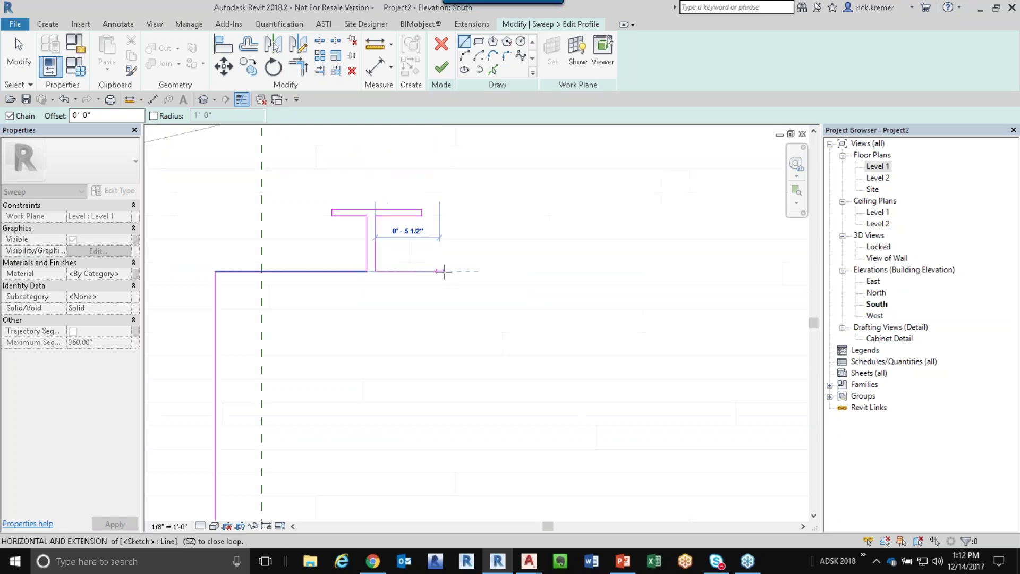
pyautogui.click(441, 271)
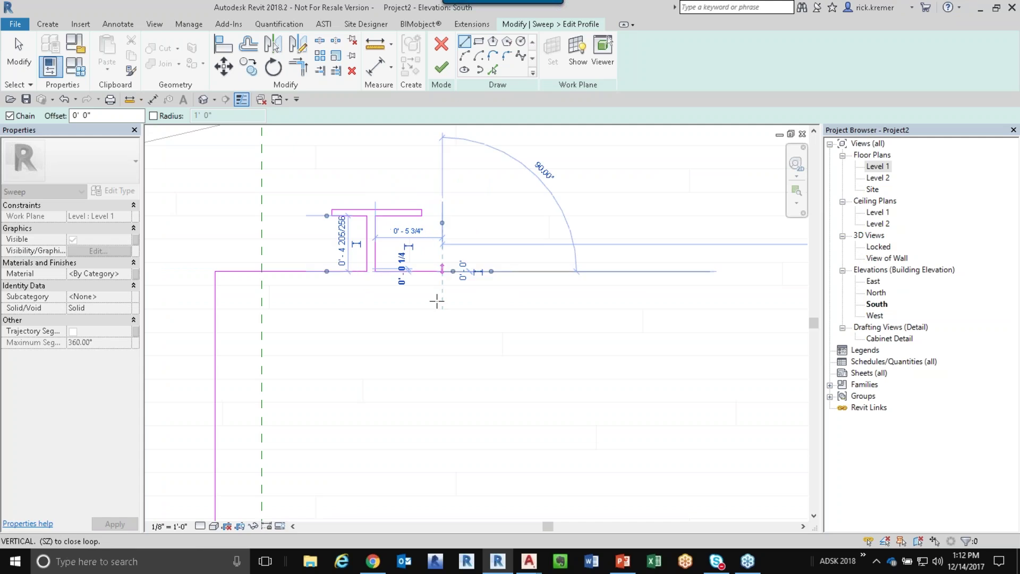
pyautogui.scroll(-2, 439, 447)
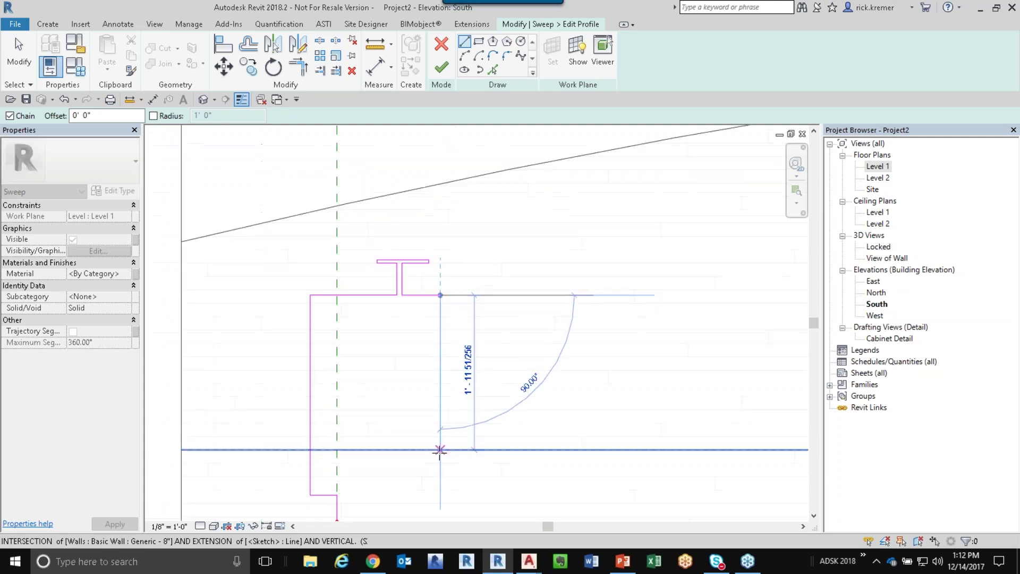
pyautogui.click(439, 489)
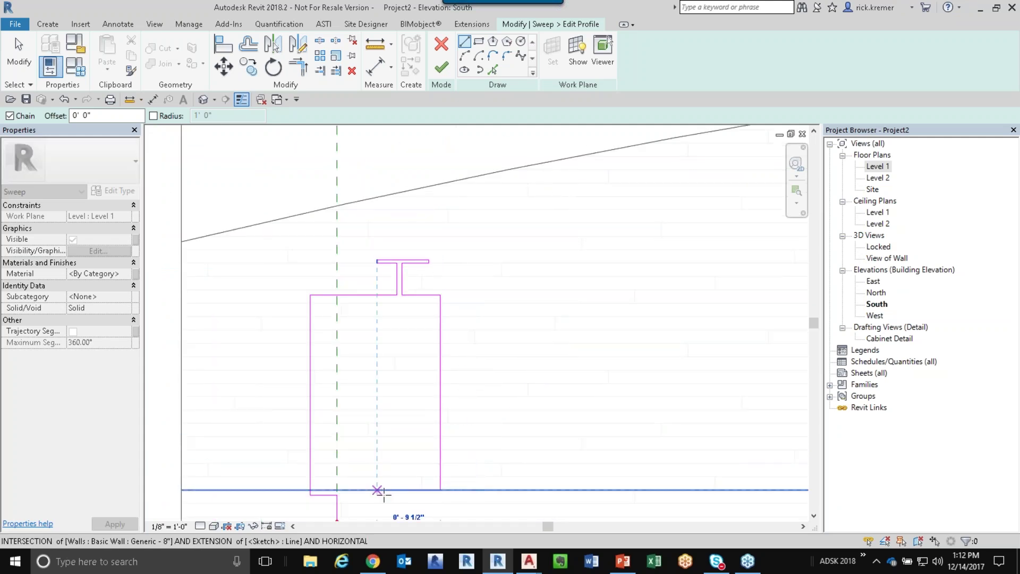
pyautogui.click(414, 491)
pyautogui.scroll(-1, 432, 477)
pyautogui.moveTo(432, 477); pyautogui.dragTo(407, 335, button='middle')
pyautogui.click(393, 369)
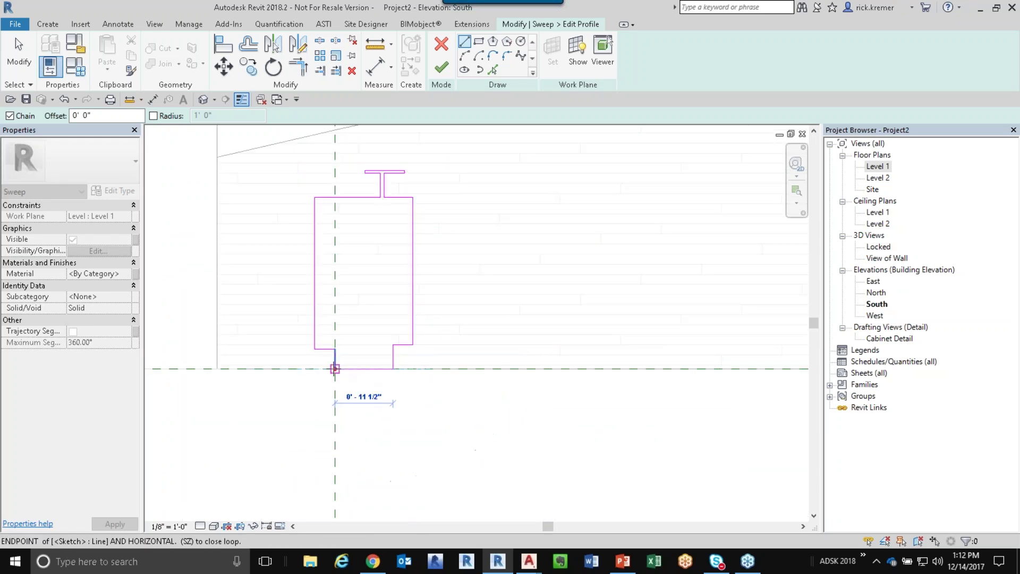
pyautogui.click(335, 368)
pyautogui.click(441, 68)
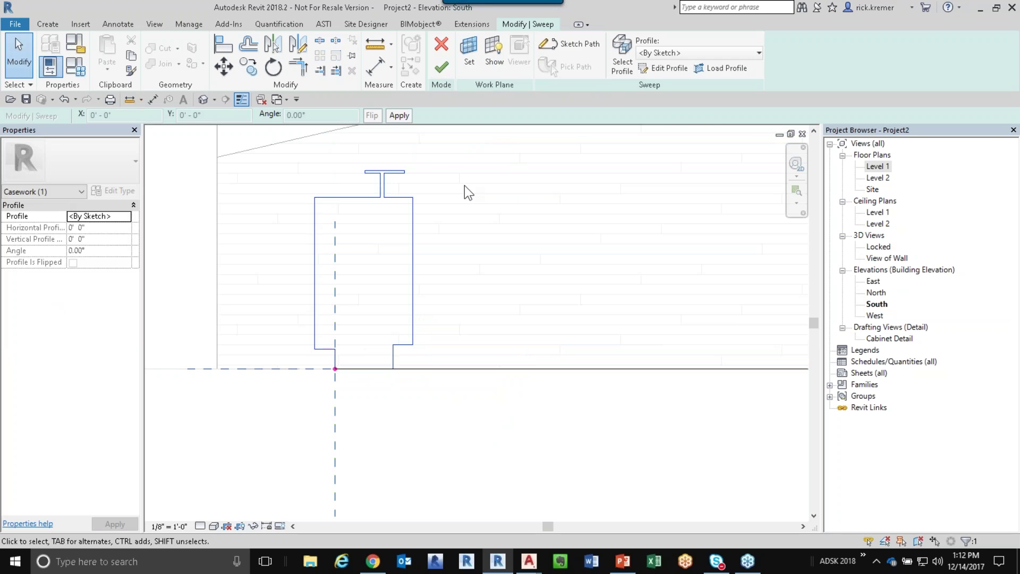
# Step: Finish the sweep and show the casework's curved front corner up close in the default 3D view
pyautogui.click(447, 69)
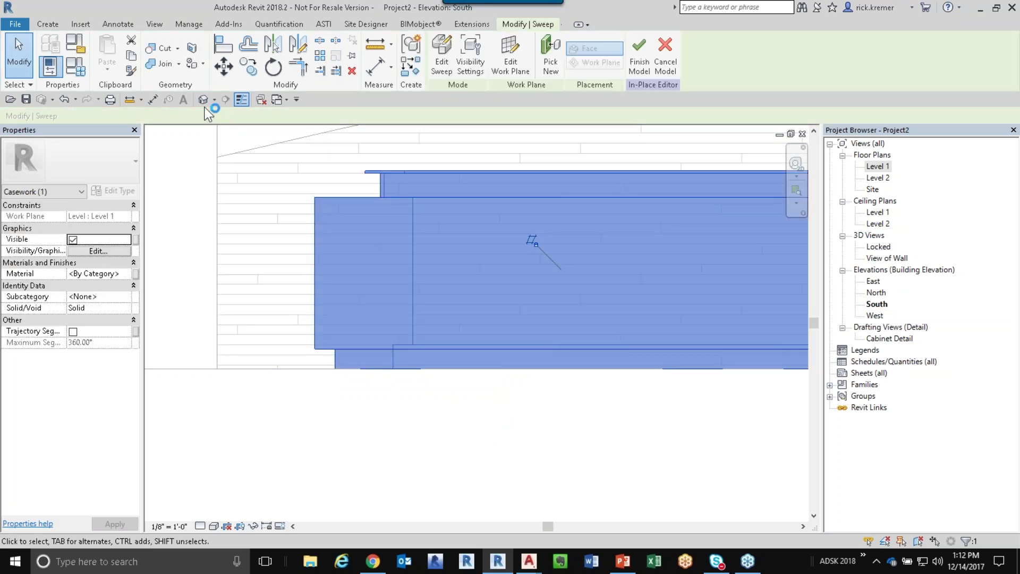
pyautogui.click(203, 101)
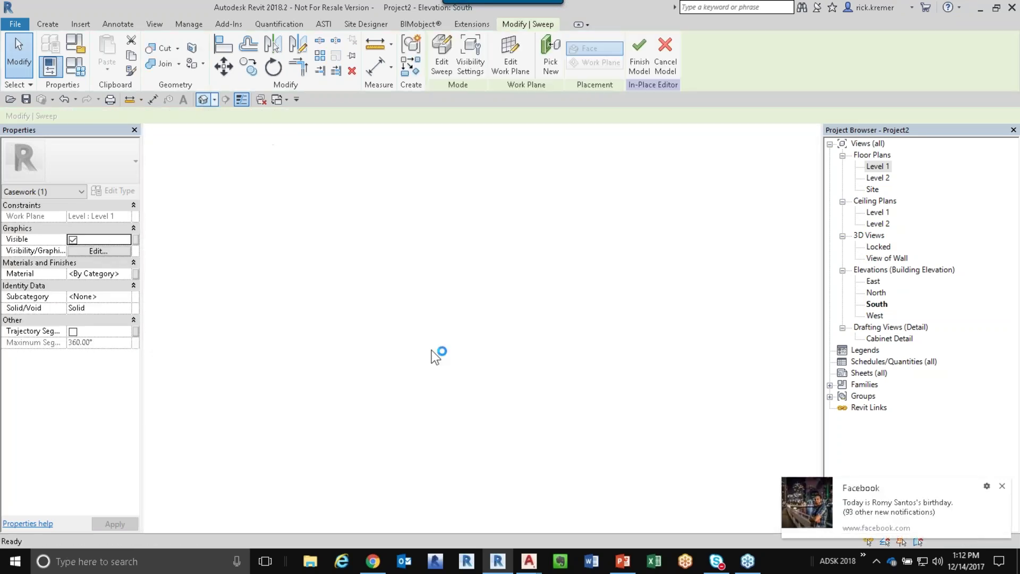
pyautogui.click(1002, 486)
pyautogui.keyDown('shift'); pyautogui.moveTo(595, 403); pyautogui.dragTo(553, 390, button='middle'); pyautogui.keyUp('shift')
pyautogui.scroll(5, 412, 409)
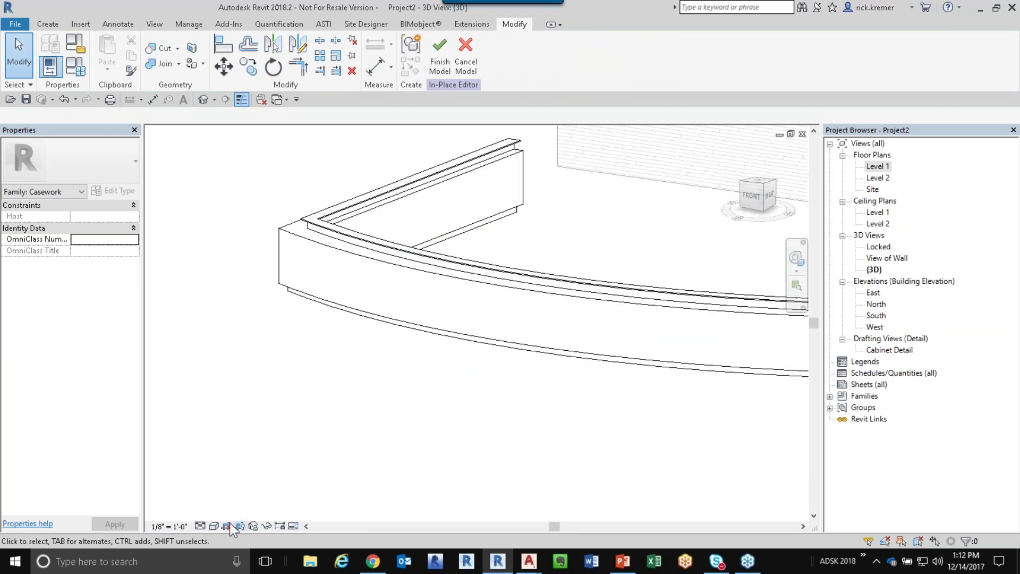
# Step: Set the 3D view's visual style to one that shows flat material colors
pyautogui.click(213, 526)
pyautogui.click(234, 485)
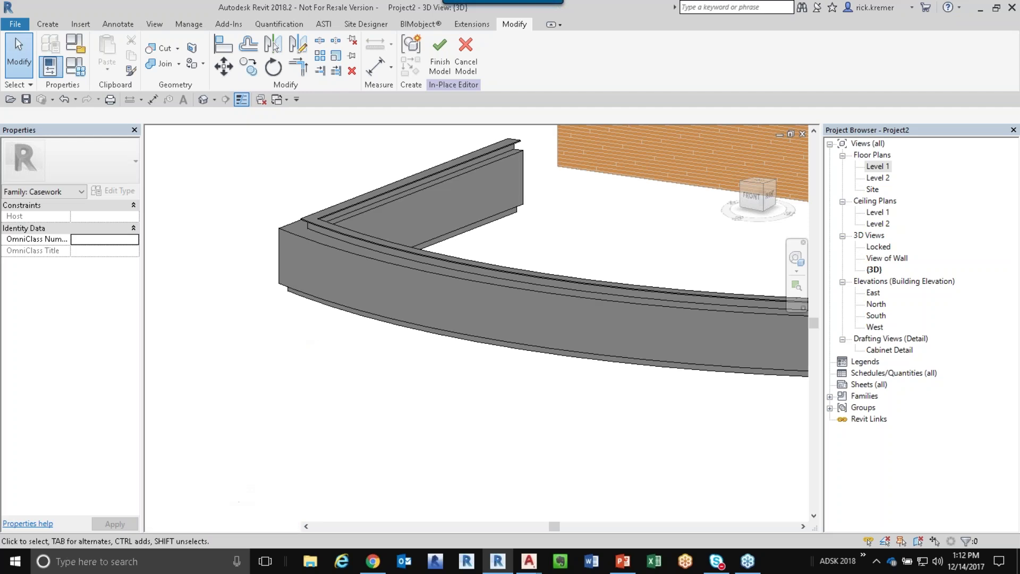
pyautogui.moveTo(319, 307); pyautogui.dragTo(287, 333, button='middle')
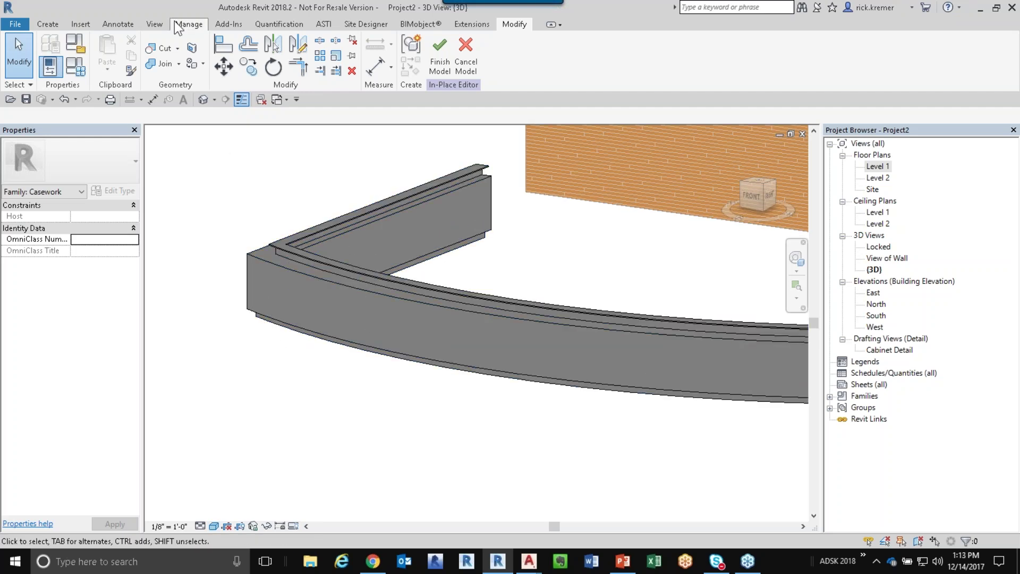
# Step: Start the Paint tool with Glass, Clear Glazing and paint the faces of the casework's thin top cap
pyautogui.click(286, 237)
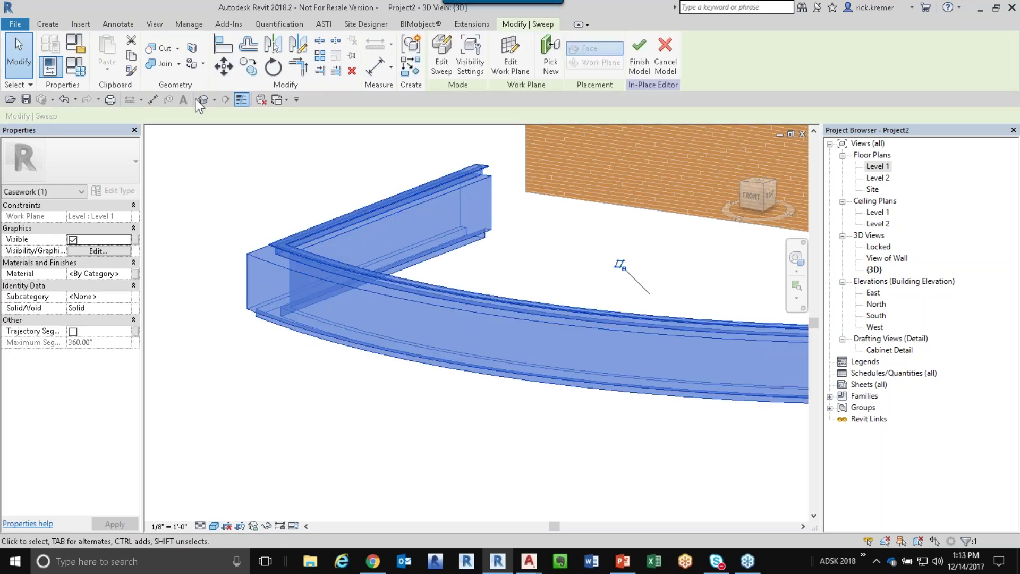
pyautogui.click(195, 63)
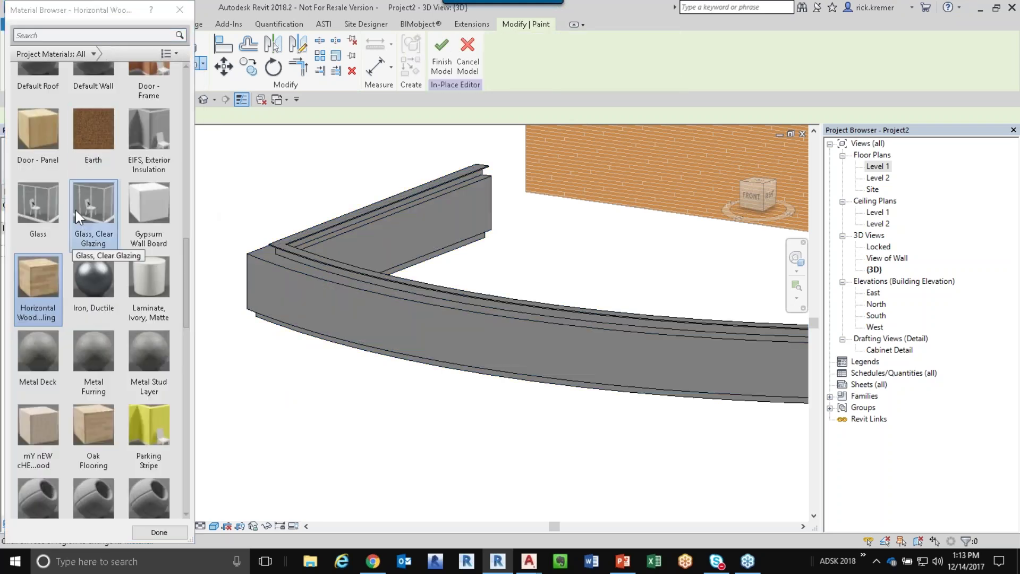
pyautogui.click(97, 190)
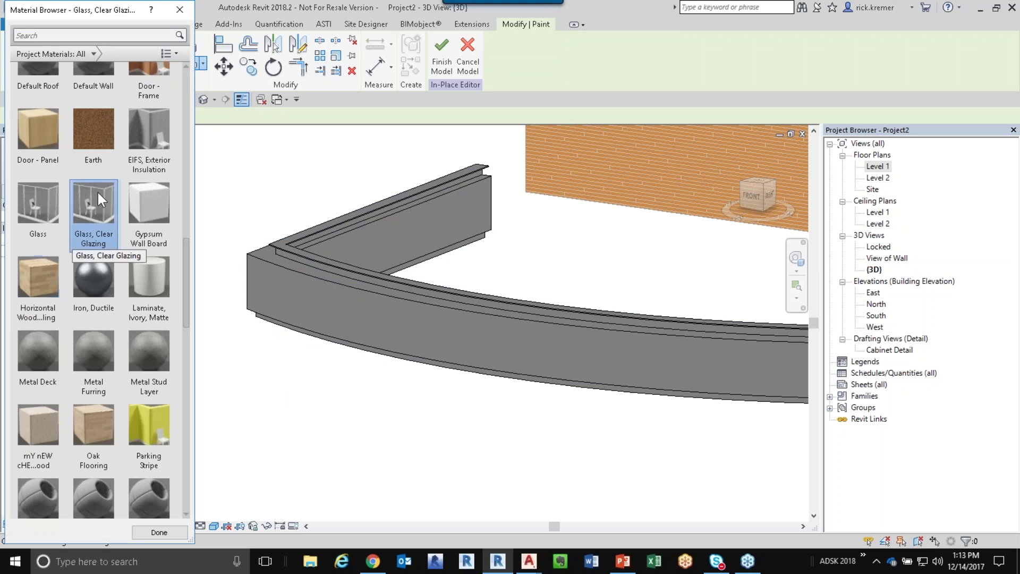
pyautogui.scroll(2, 284, 236)
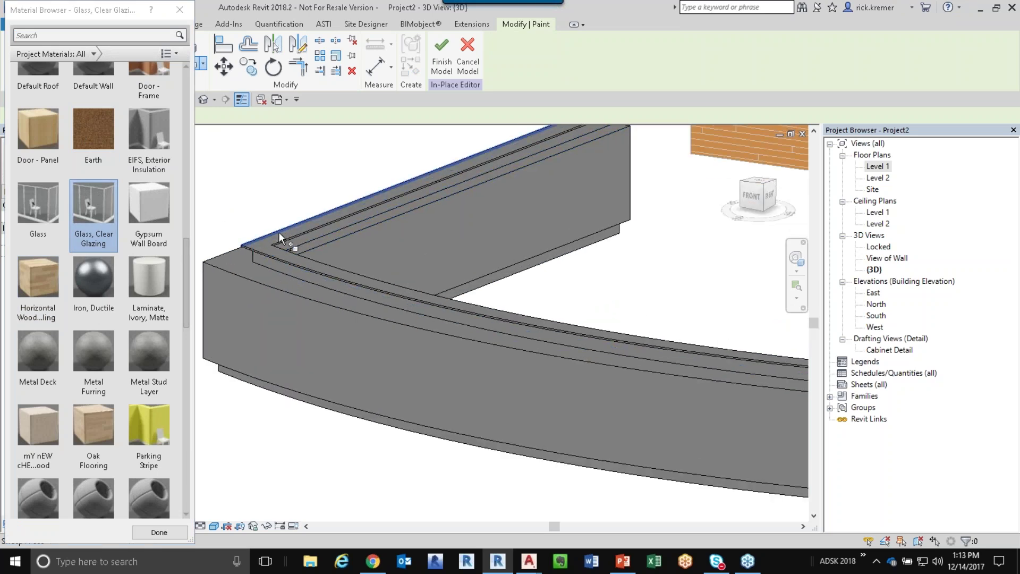
pyautogui.scroll(2, 276, 234)
pyautogui.click(272, 241)
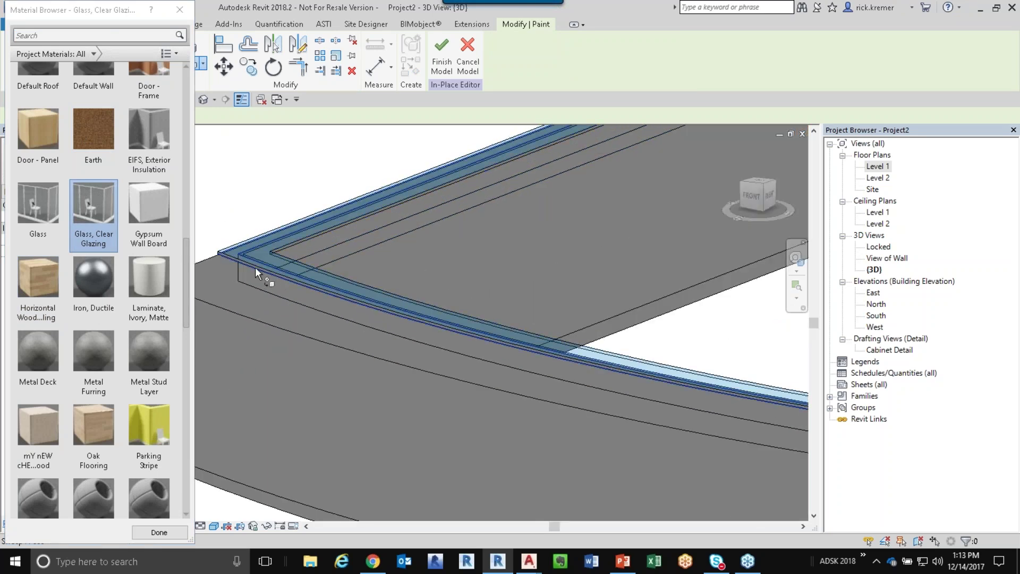
pyautogui.scroll(1, 249, 265)
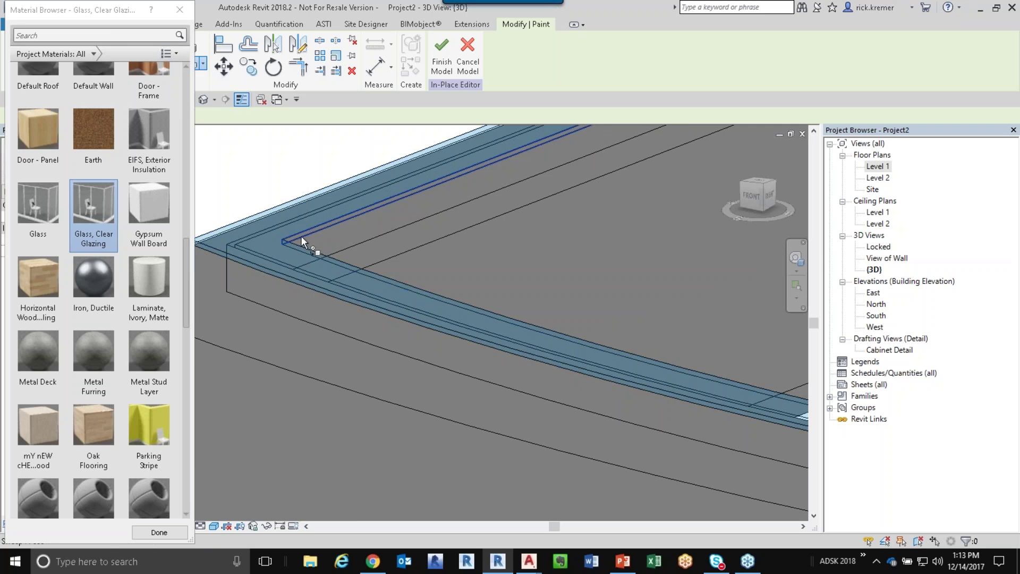
# Step: Paint the cap's front edge, the curved upright below it and the ledge with Glass, Clear Glazing
pyautogui.scroll(-2, 350, 247)
pyautogui.scroll(-3, 362, 271)
pyautogui.moveTo(690, 377); pyautogui.dragTo(212, 345, button='middle')
pyautogui.scroll(3, 717, 324)
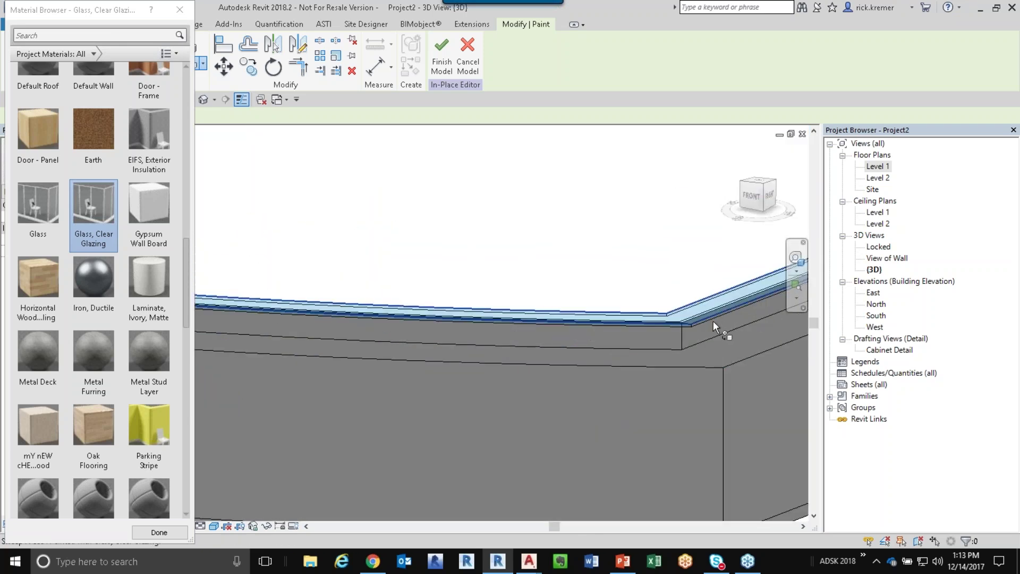
pyautogui.scroll(2, 714, 320)
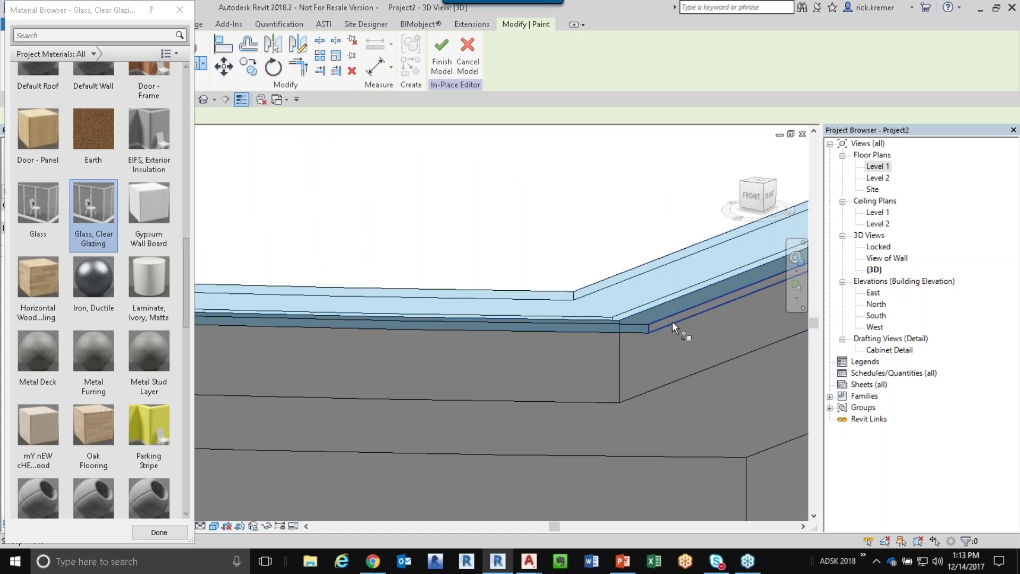
pyautogui.scroll(-4, 672, 325)
pyautogui.moveTo(547, 345); pyautogui.dragTo(675, 352, button='middle')
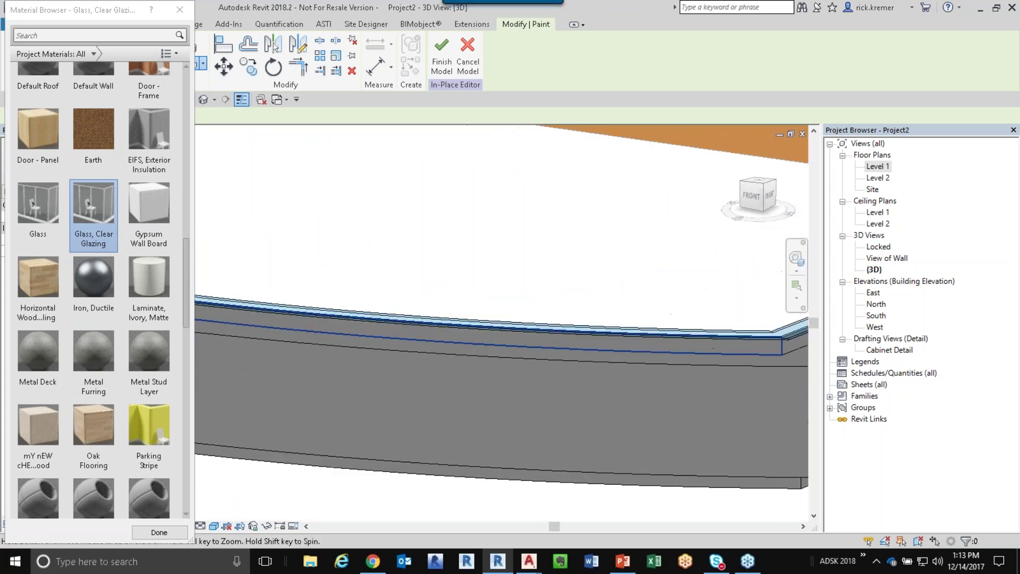
pyautogui.click(687, 349)
pyautogui.scroll(-3, 792, 349)
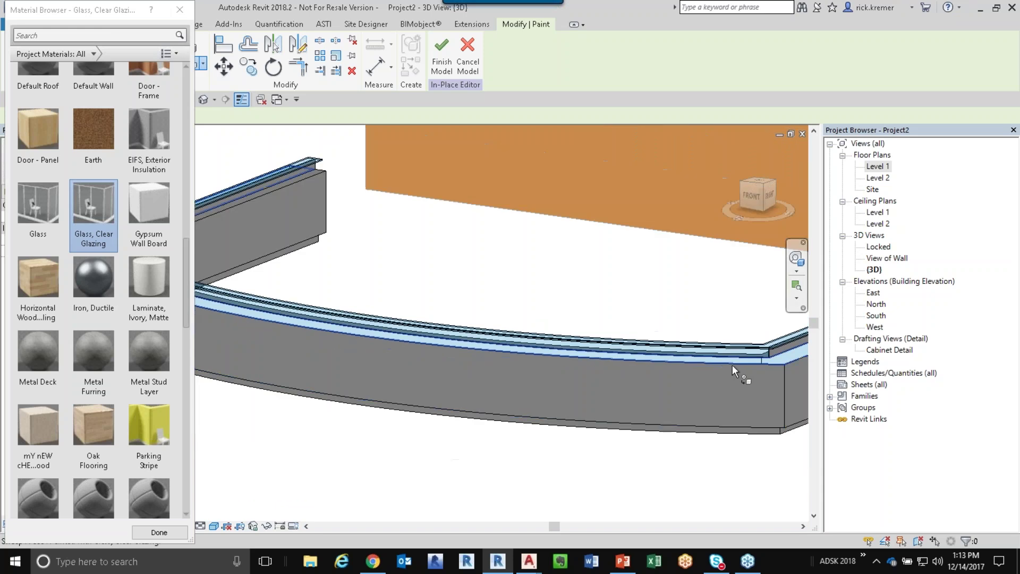
# Step: Paint the upright faces below the cap on the straight side returns with Glass, Clear Glazing
pyautogui.scroll(3, 765, 353)
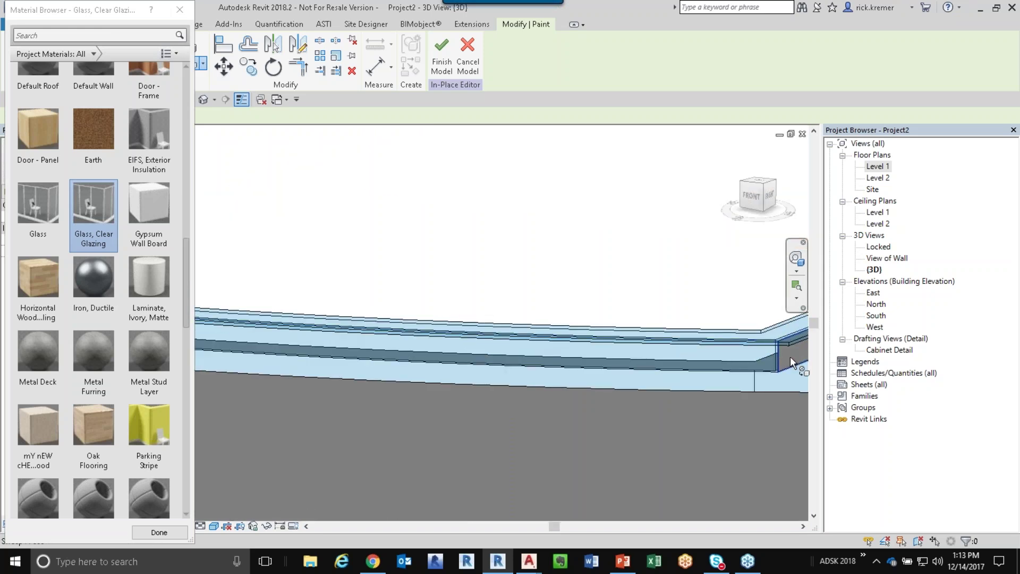
pyautogui.scroll(-4, 738, 364)
pyautogui.moveTo(234, 304); pyautogui.dragTo(402, 333, button='middle')
pyautogui.scroll(3, 402, 333)
pyautogui.keyDown('shift'); pyautogui.moveTo(308, 315); pyautogui.dragTo(443, 323, button='middle'); pyautogui.keyUp('shift')
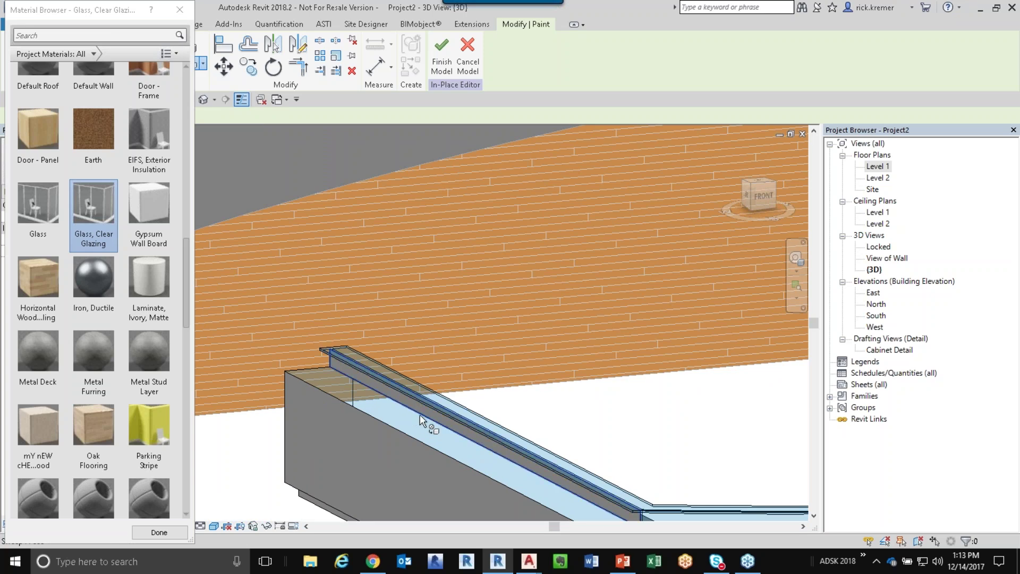
pyautogui.scroll(-3, 433, 402)
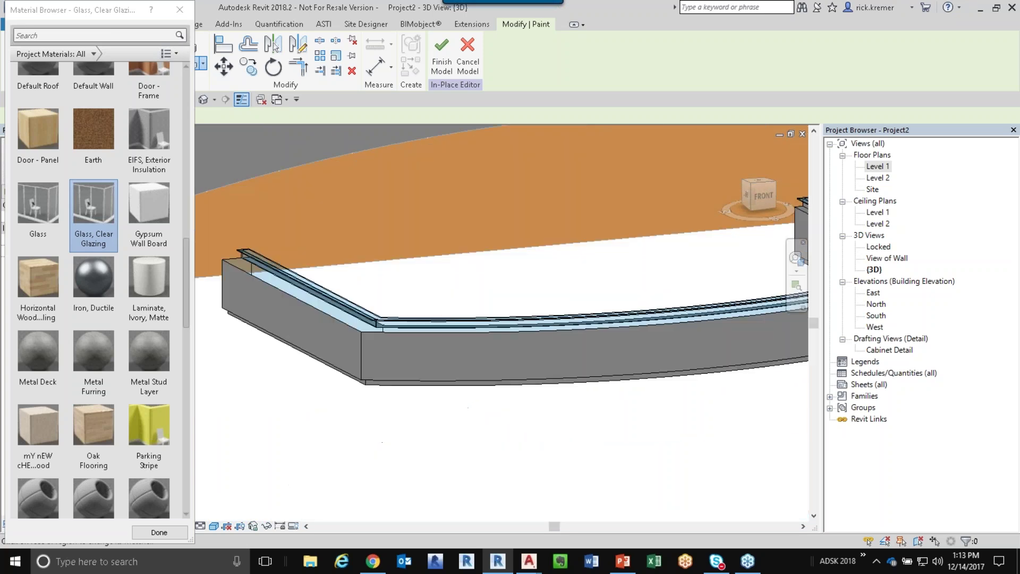
# Step: Paint the casework's curved front face and both outer side faces with Horizontal Wood Paneling
pyautogui.click(33, 127)
pyautogui.click(340, 352)
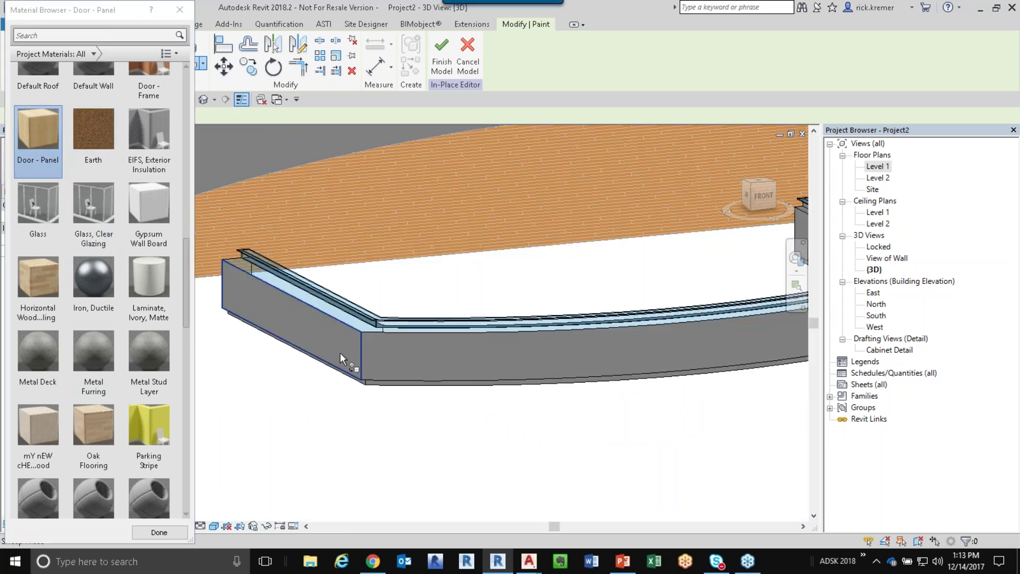
pyautogui.click(53, 273)
pyautogui.click(294, 327)
pyautogui.click(481, 373)
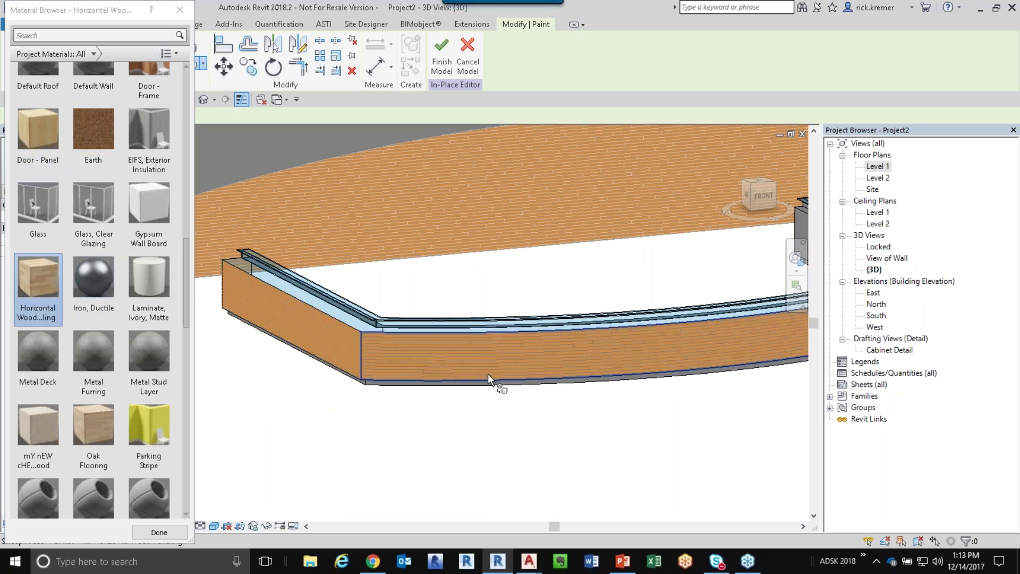
pyautogui.scroll(-3, 488, 374)
pyautogui.keyDown('shift'); pyautogui.moveTo(488, 374); pyautogui.dragTo(362, 380, button='middle'); pyautogui.keyUp('shift')
pyautogui.click(626, 352)
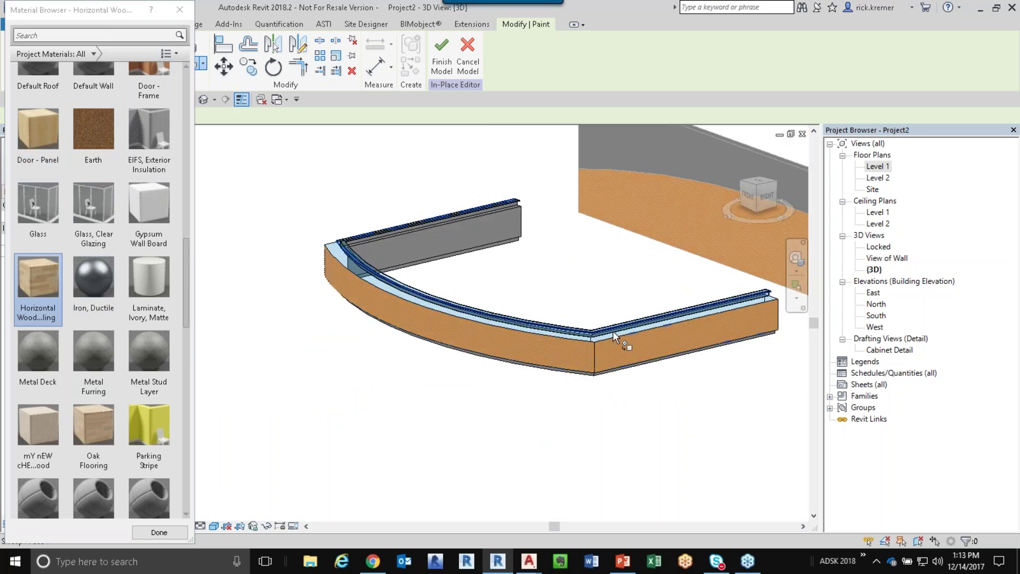
# Step: Repaint the ledge in front of the glass upright with Horizontal Wood Paneling
pyautogui.scroll(4, 612, 332)
pyautogui.keyDown('shift'); pyautogui.moveTo(590, 351); pyautogui.dragTo(588, 442, button='middle'); pyautogui.keyUp('shift')
pyautogui.click(584, 444)
pyautogui.click(506, 444)
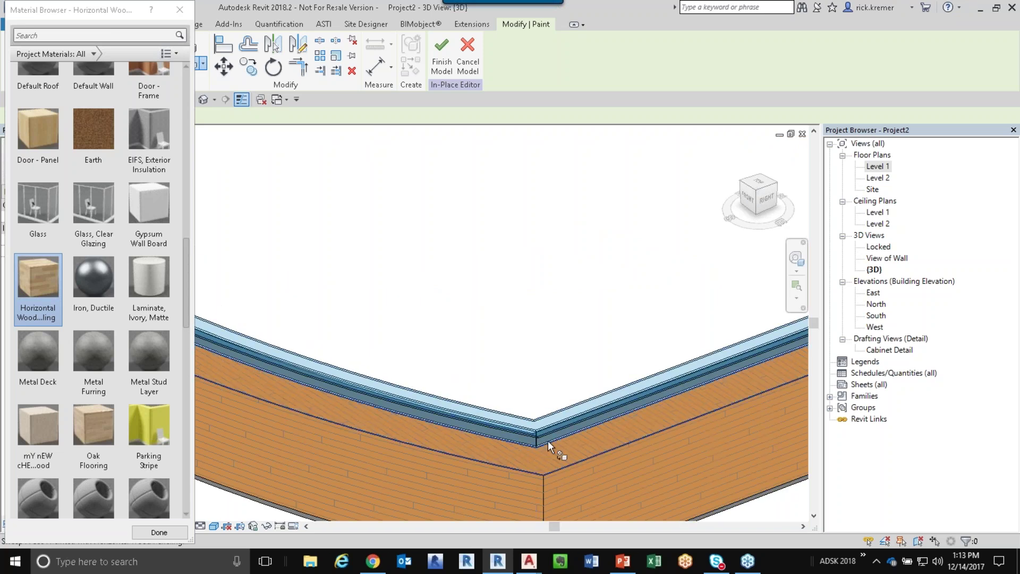
# Step: Paint the recessed base faces below the casework's wood-paneled front and side returns with Laminate, Ivory, Matte
pyautogui.scroll(-3, 506, 445)
pyautogui.moveTo(466, 470); pyautogui.dragTo(600, 327, button='middle')
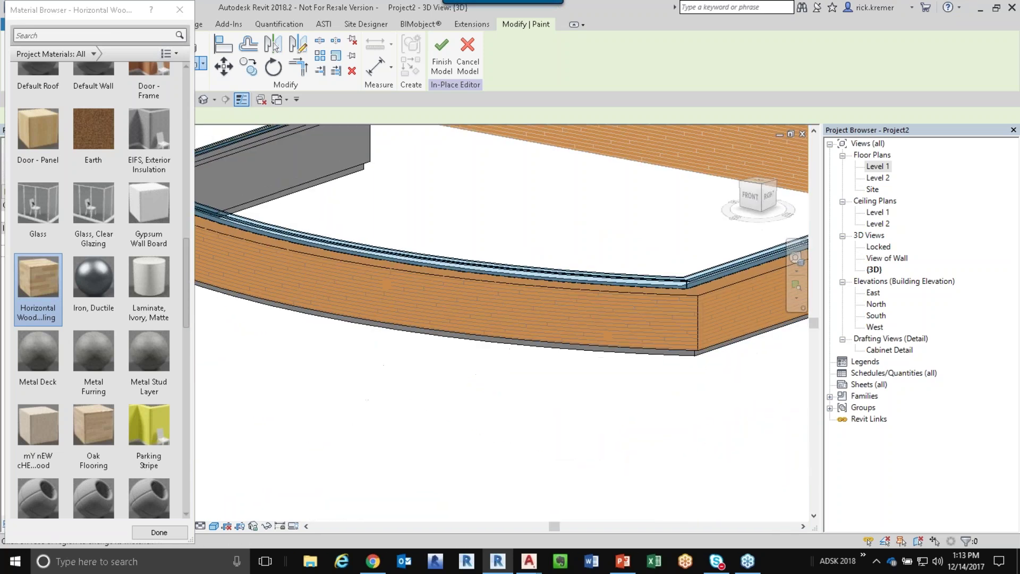
pyautogui.click(149, 275)
pyautogui.scroll(4, 330, 264)
pyautogui.keyDown('shift'); pyautogui.moveTo(336, 384); pyautogui.dragTo(558, 319, button='middle'); pyautogui.keyUp('shift')
pyautogui.keyDown('shift'); pyautogui.moveTo(611, 295); pyautogui.dragTo(599, 287, button='middle'); pyautogui.keyUp('shift')
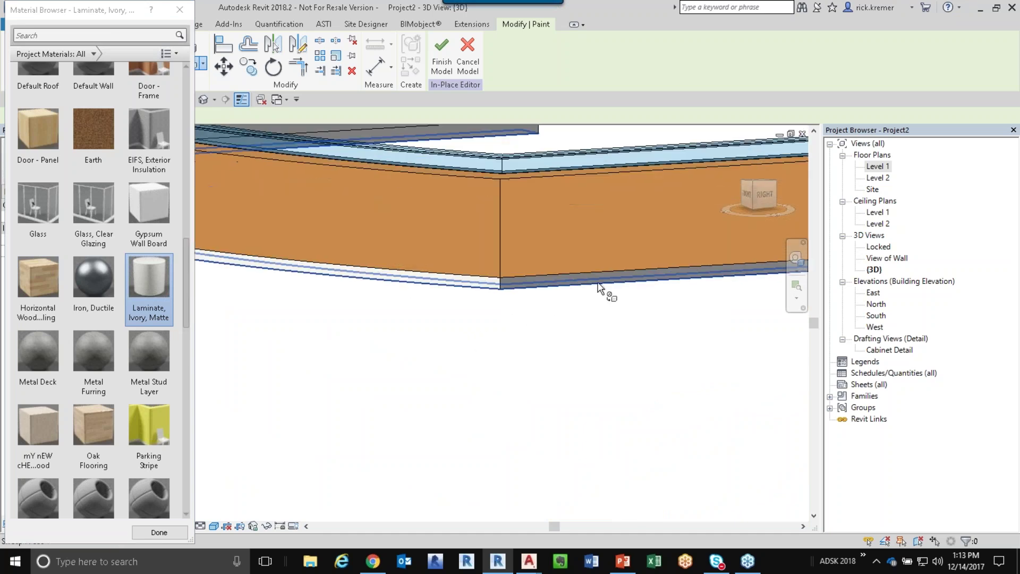
pyautogui.scroll(-1, 550, 315)
pyautogui.scroll(5, 538, 295)
pyautogui.click(539, 283)
pyautogui.moveTo(530, 314)
pyautogui.keyDown('shift'); pyautogui.mouseDown(button='middle')
pyautogui.moveTo(528, 369)
pyautogui.moveTo(554, 388)
pyautogui.moveTo(481, 320)
pyautogui.moveTo(307, 226)
pyautogui.mouseUp(button='middle'); pyautogui.keyUp('shift')
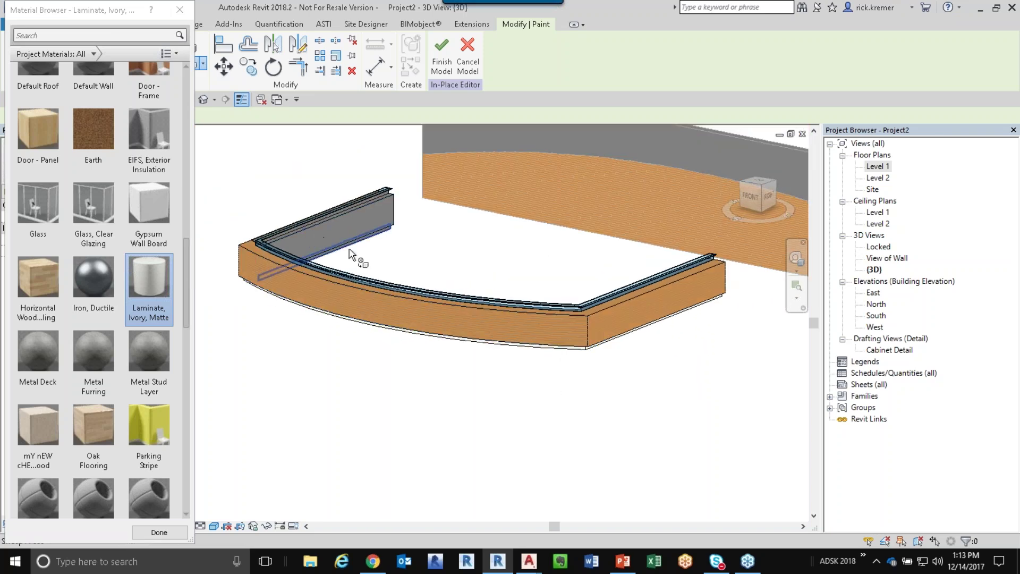
# Step: Paint the inner face of the far side return with Door - Panel and finish the in-place model
pyautogui.scroll(3, 351, 255)
pyautogui.click(47, 142)
pyautogui.keyDown('shift'); pyautogui.moveTo(340, 193); pyautogui.dragTo(380, 280, button='middle'); pyautogui.keyUp('shift')
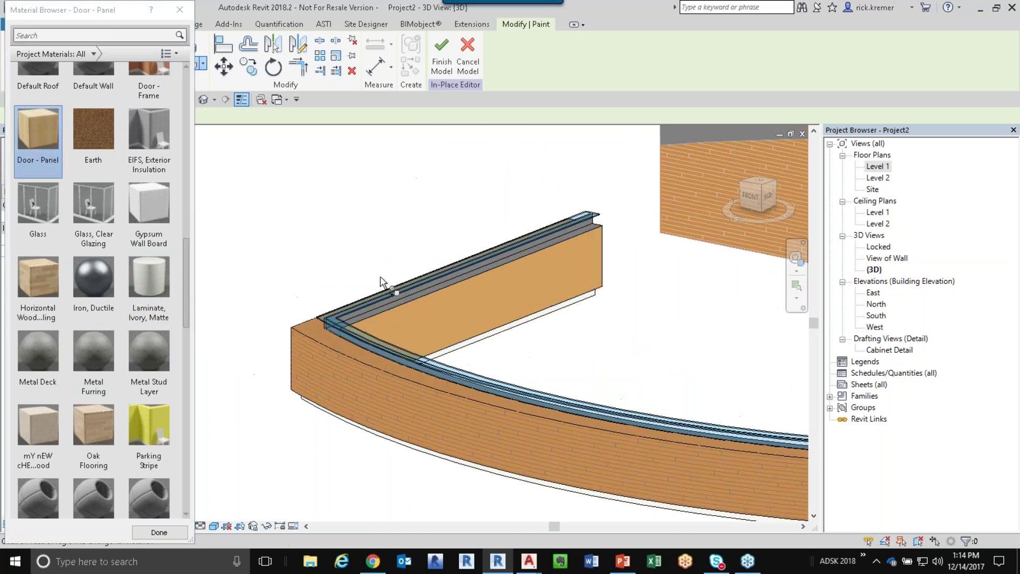
pyautogui.scroll(3, 381, 280)
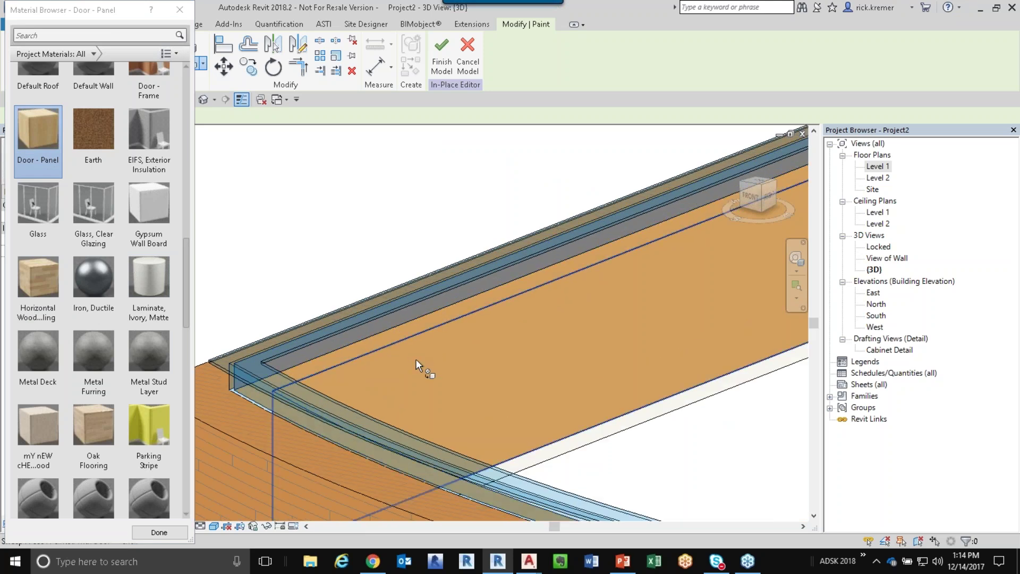
pyautogui.scroll(-2, 427, 332)
pyautogui.click(441, 54)
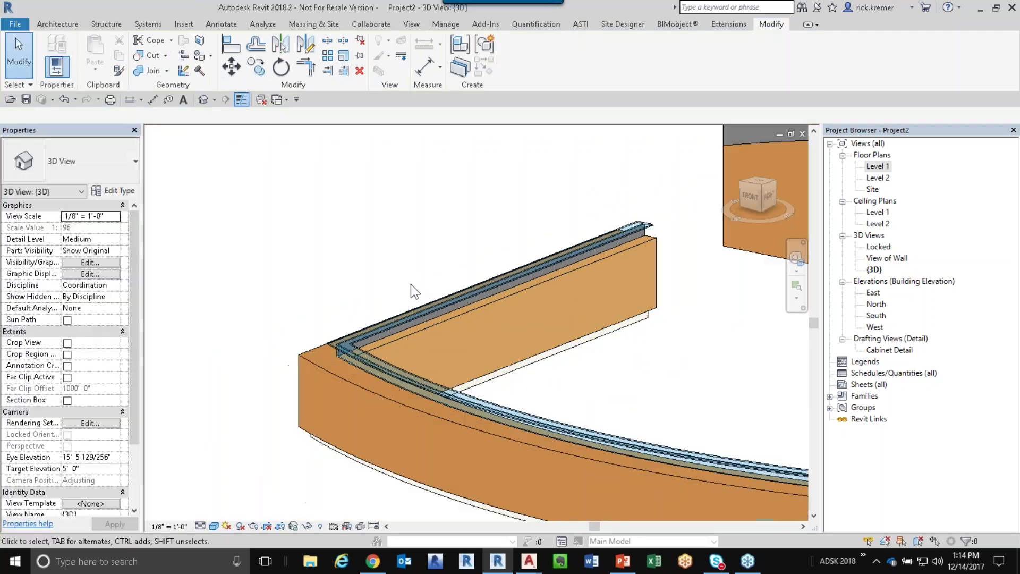
# Step: Open the Locked 3D view and move the WP-1 material tag's leader end onto the casework's curved front face
pyautogui.scroll(-2, 411, 284)
pyautogui.scroll(-3, 420, 295)
pyautogui.keyDown('shift'); pyautogui.moveTo(592, 470); pyautogui.dragTo(628, 442, button='middle'); pyautogui.keyUp('shift')
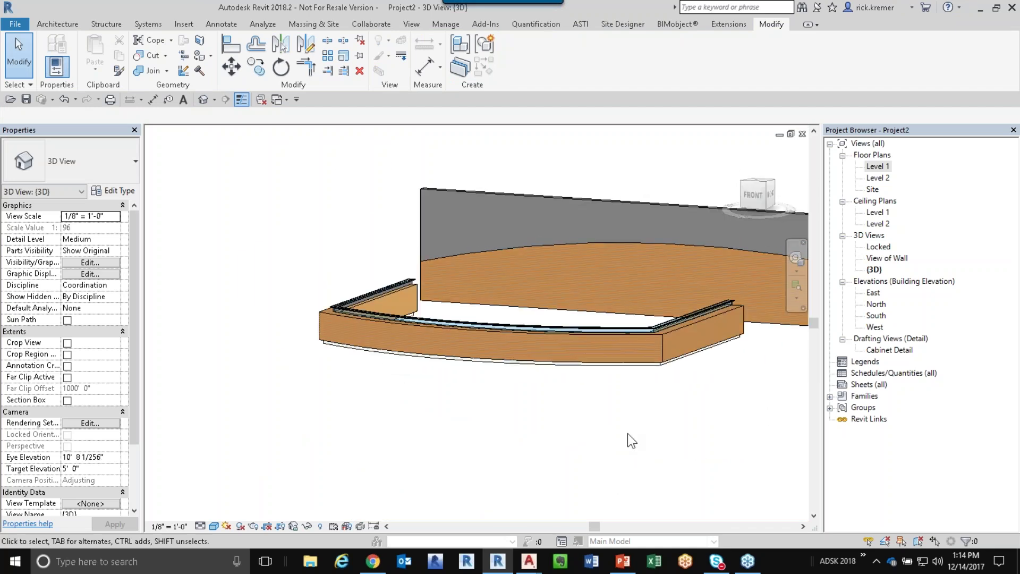
pyautogui.doubleClick(882, 259)
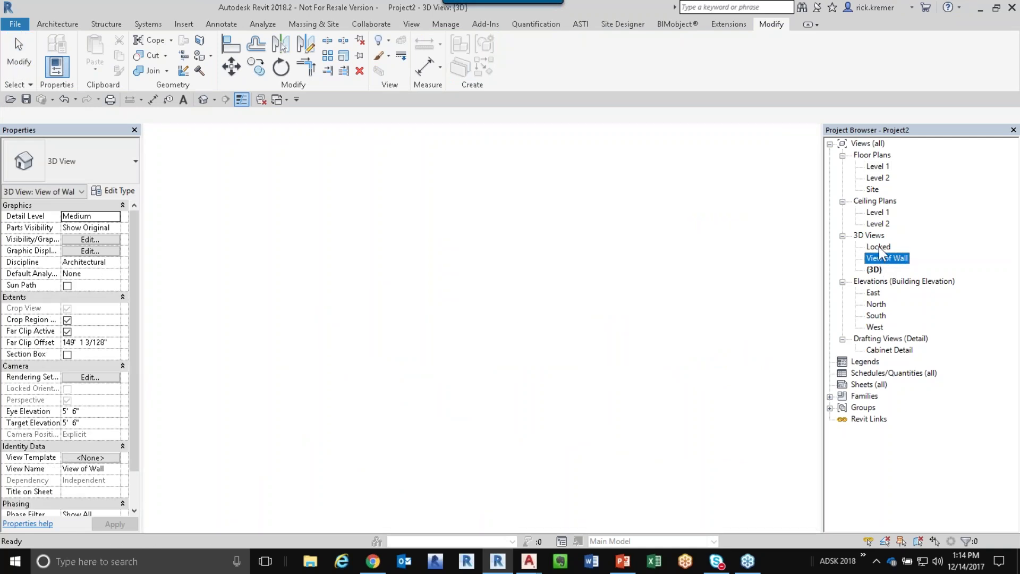
pyautogui.doubleClick(879, 246)
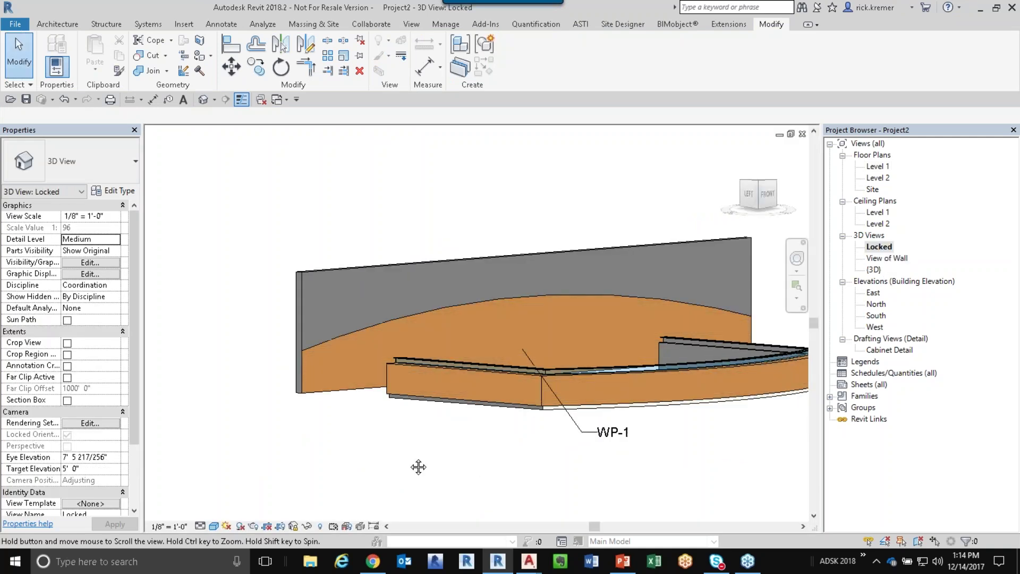
pyautogui.moveTo(417, 464); pyautogui.dragTo(313, 460, button='middle')
pyautogui.click(423, 419)
pyautogui.scroll(3, 333, 340)
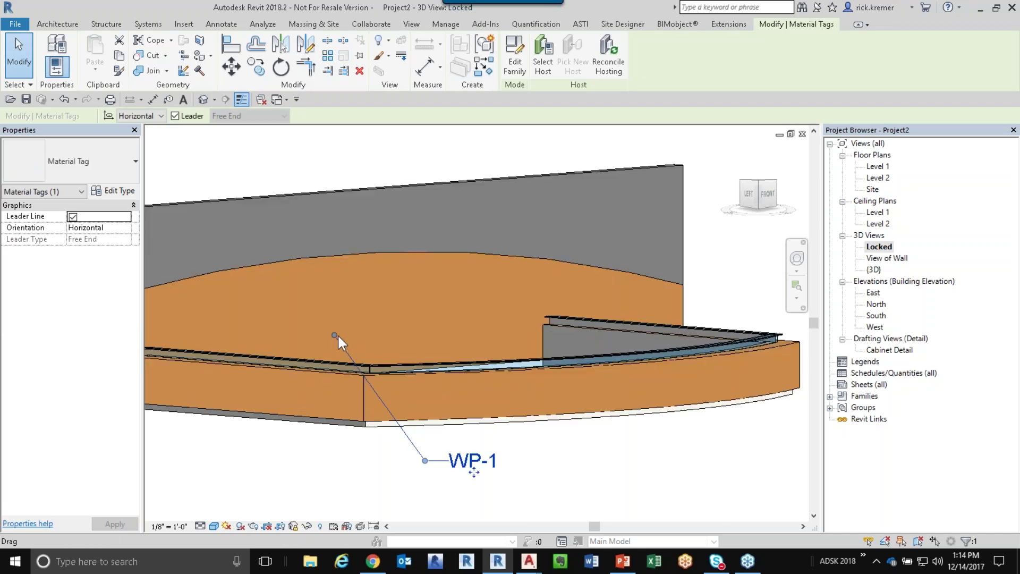
pyautogui.moveTo(335, 335); pyautogui.dragTo(409, 403)
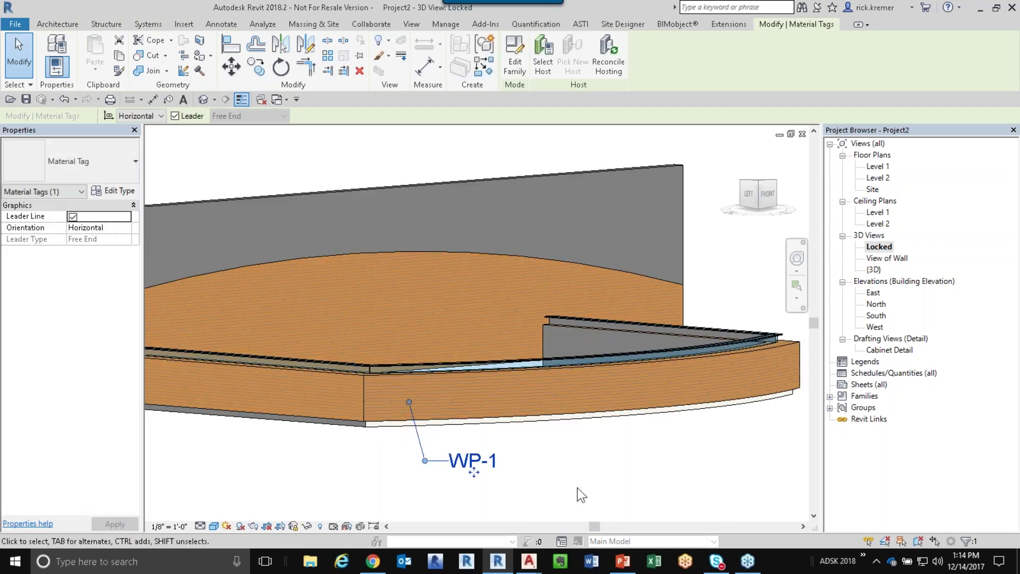
pyautogui.click(576, 488)
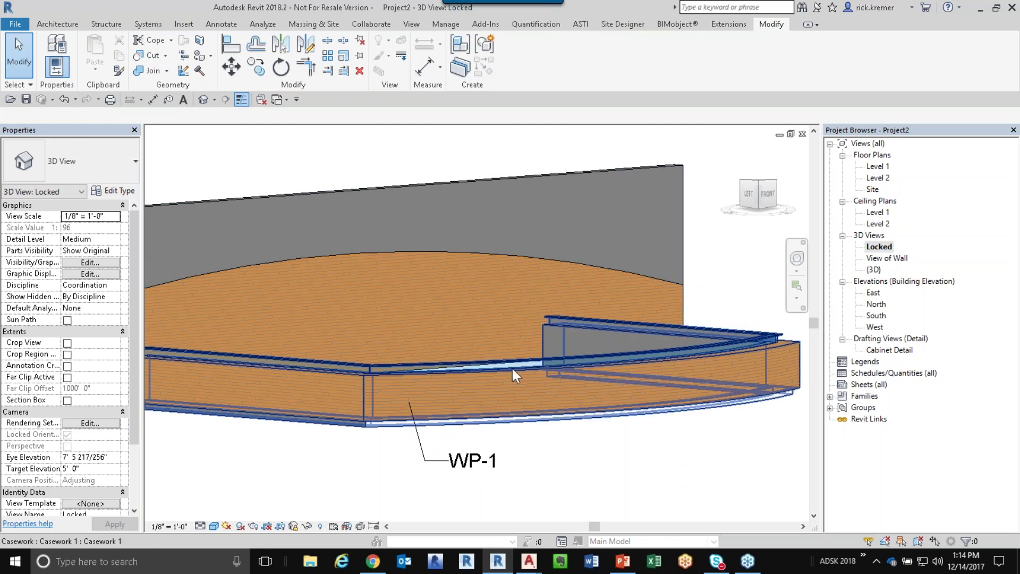
# Step: Move the material tag's leader end onto the glass upright, and return to the default 3D view
pyautogui.click(484, 467)
pyautogui.moveTo(409, 402); pyautogui.dragTo(407, 371)
pyautogui.click(566, 493)
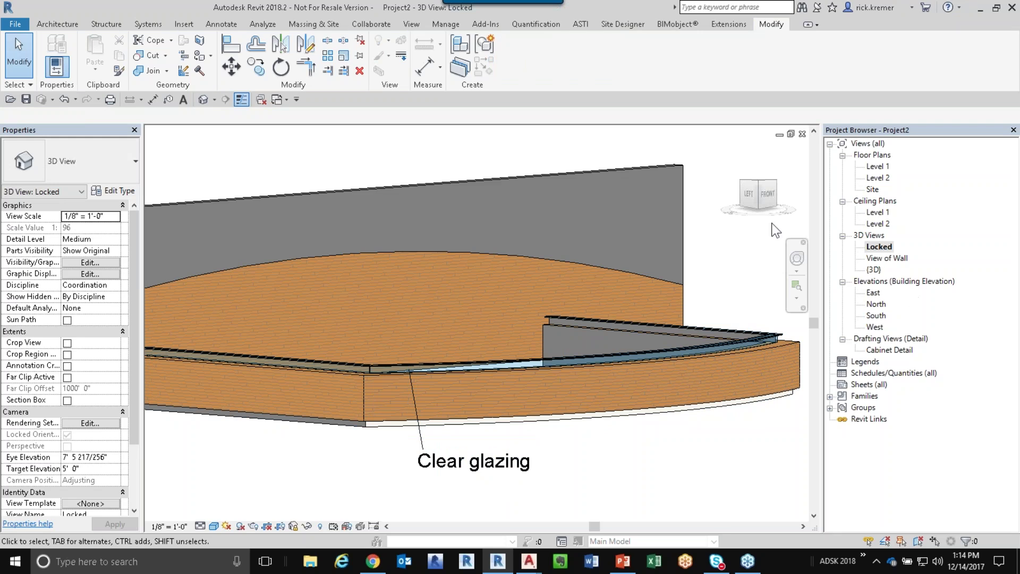
pyautogui.doubleClick(878, 166)
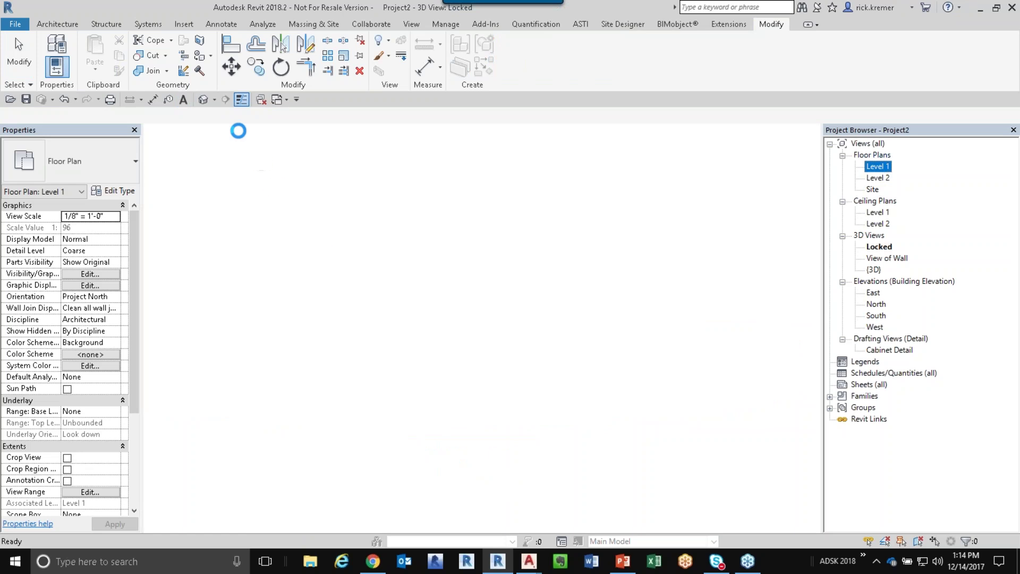
pyautogui.click(204, 101)
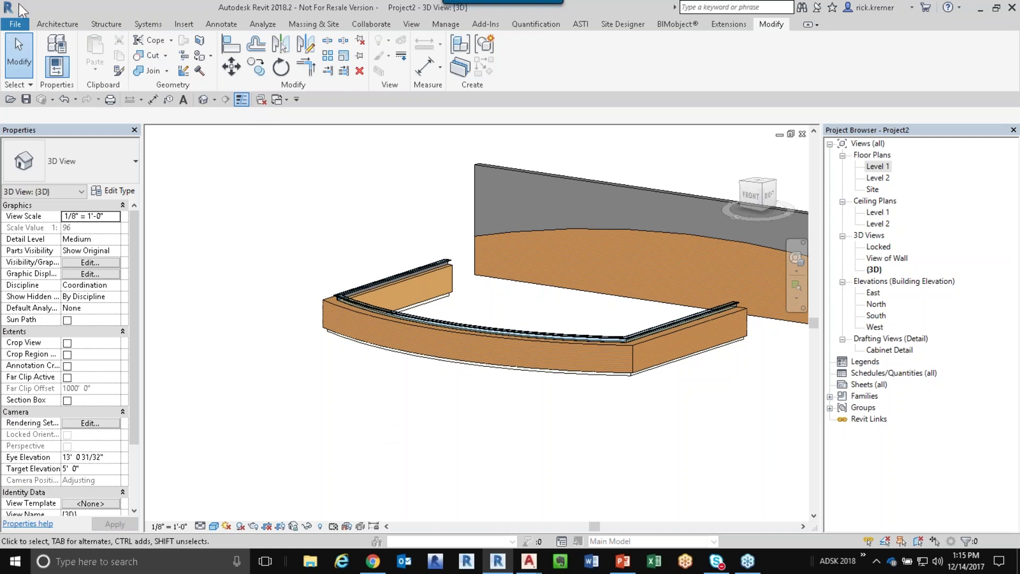
# Step: Create a new family from the Generic Model.rft template
pyautogui.click(15, 24)
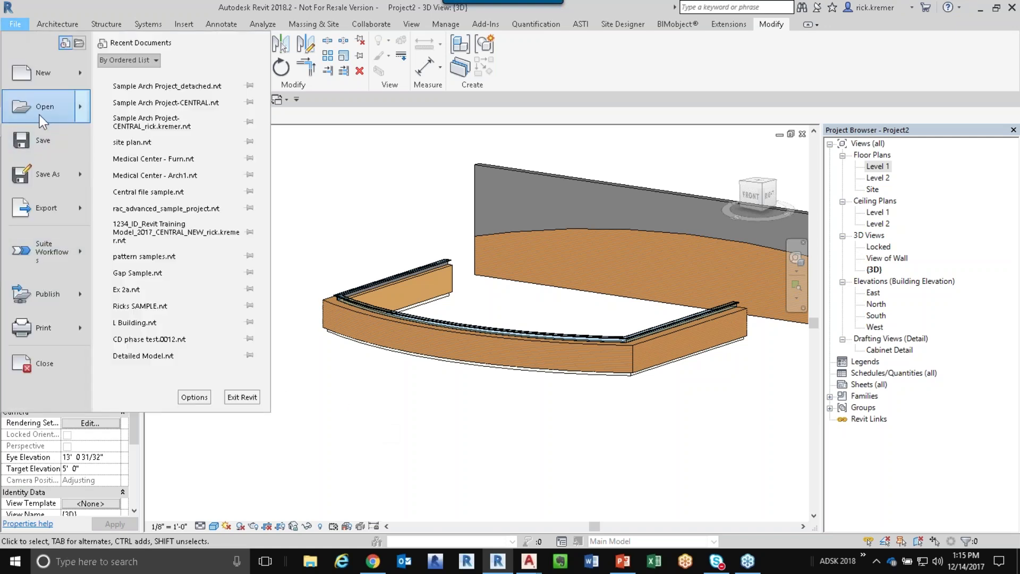
pyautogui.moveTo(46, 87)
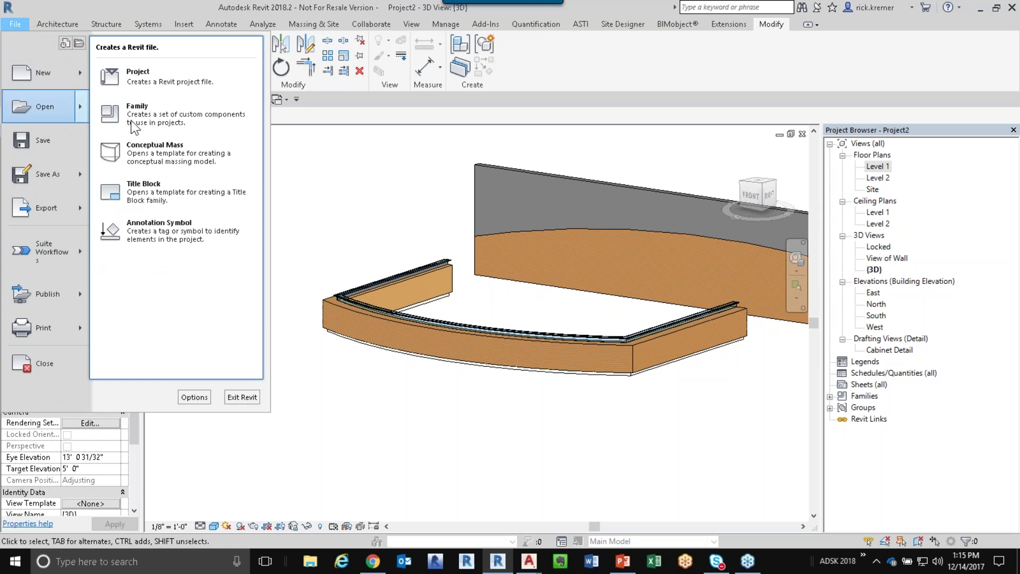
pyautogui.click(137, 109)
pyautogui.scroll(-7, 460, 350)
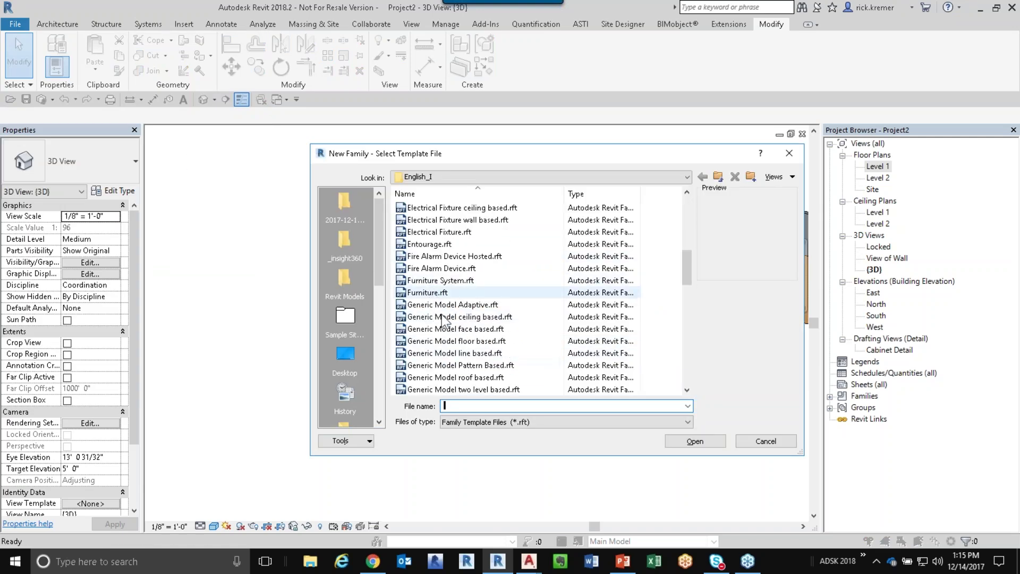
pyautogui.scroll(-2, 449, 351)
pyautogui.click(456, 353)
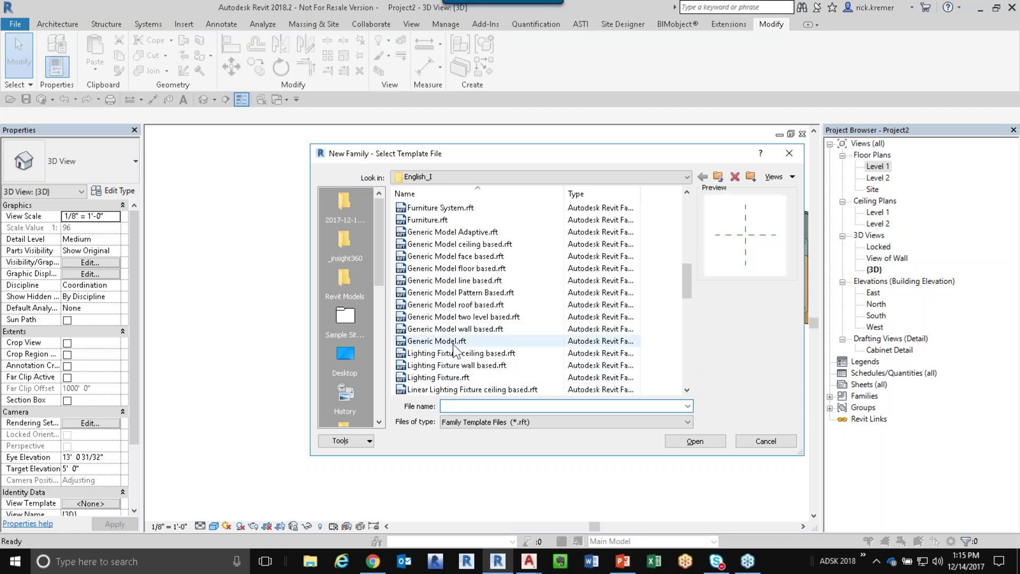
pyautogui.click(696, 443)
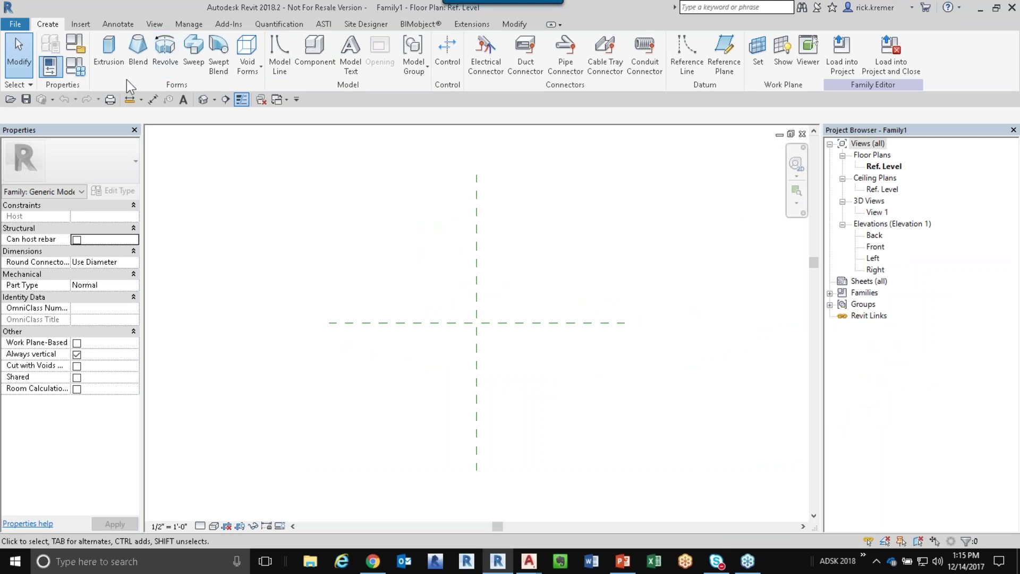
# Step: Set the family category to Lighting Fixtures and open the Front elevation
pyautogui.click(79, 47)
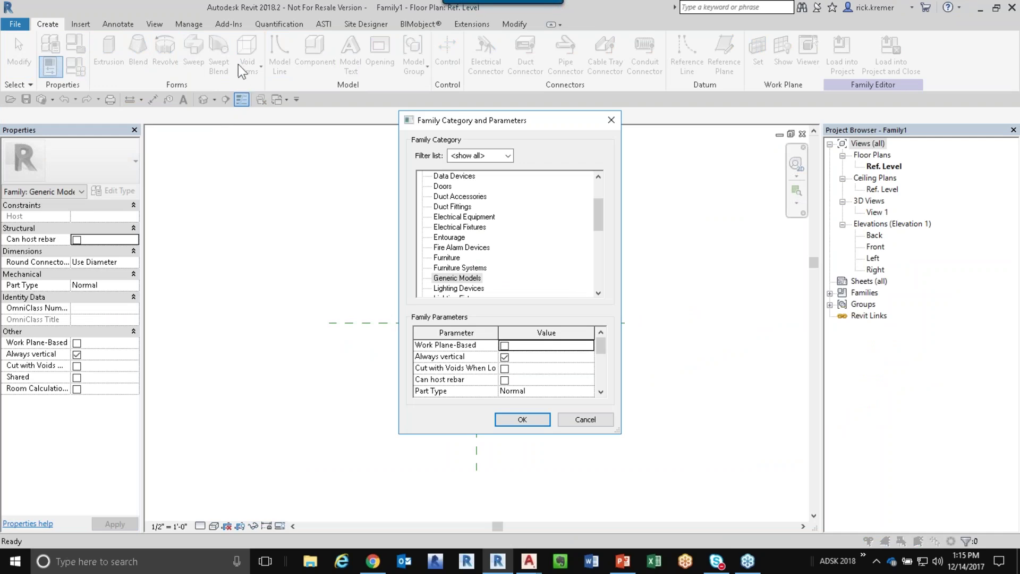
pyautogui.click(457, 268)
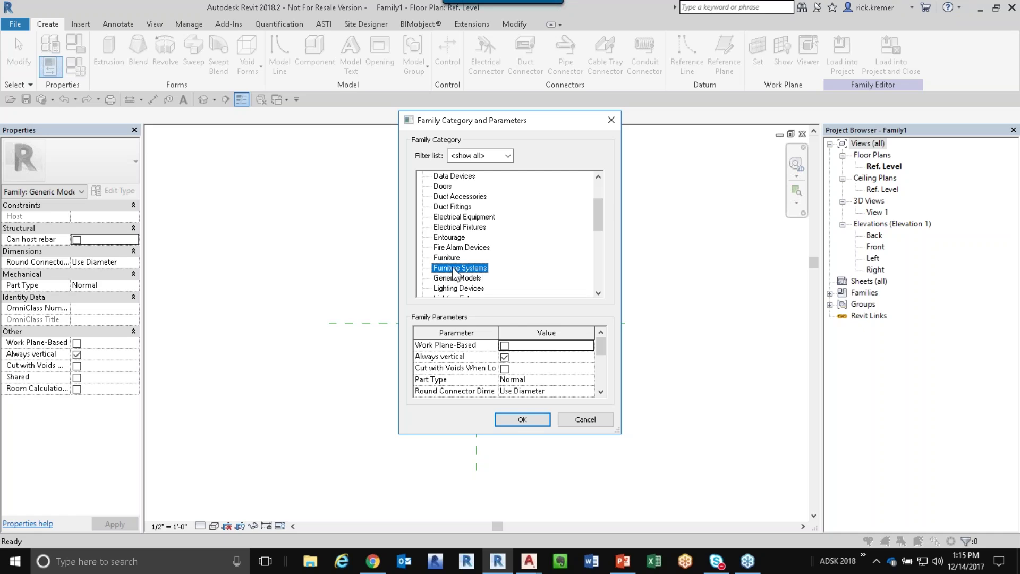
pyautogui.click(446, 258)
pyautogui.scroll(-1, 458, 279)
pyautogui.click(460, 278)
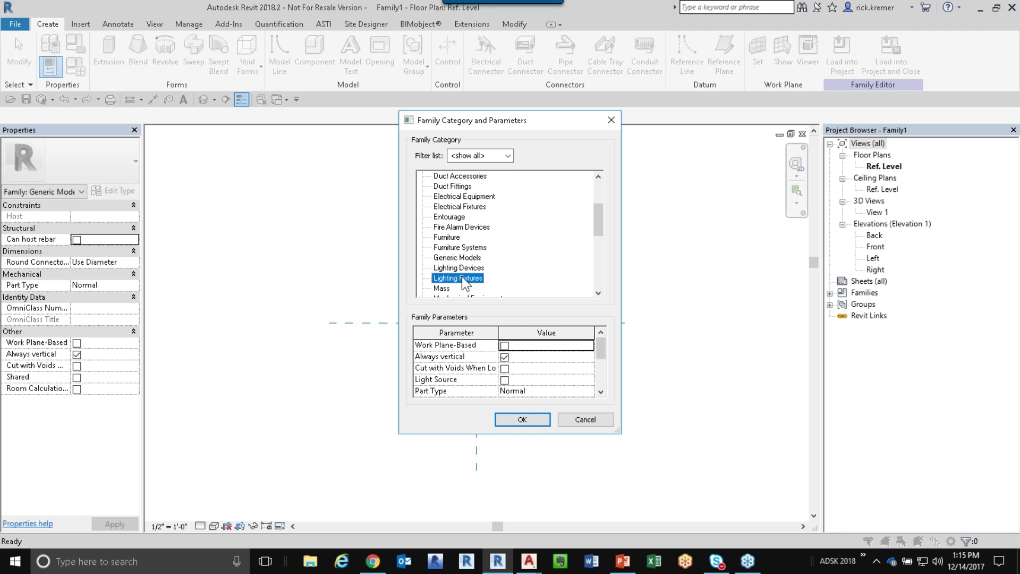
pyautogui.click(522, 419)
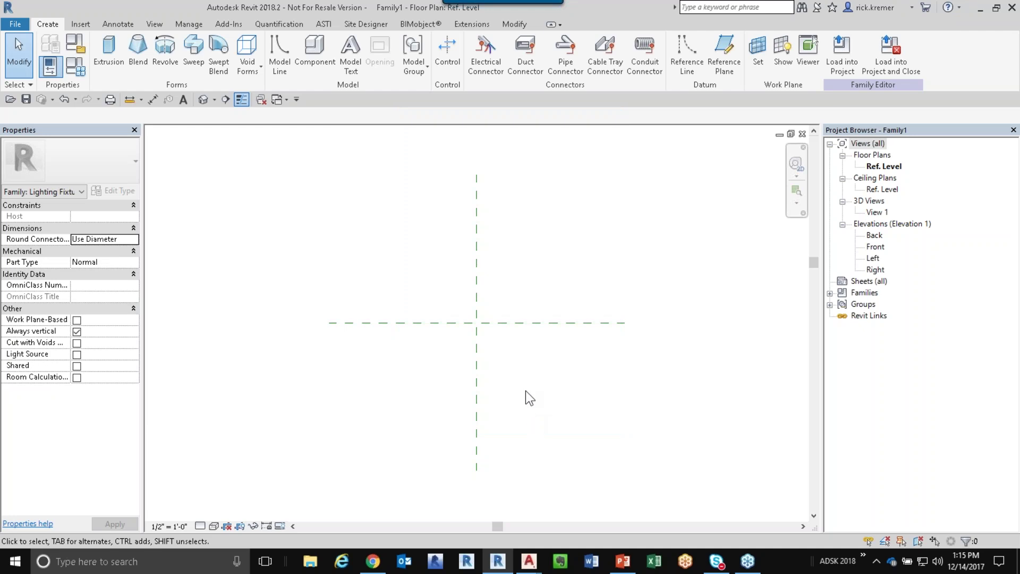
pyautogui.doubleClick(875, 246)
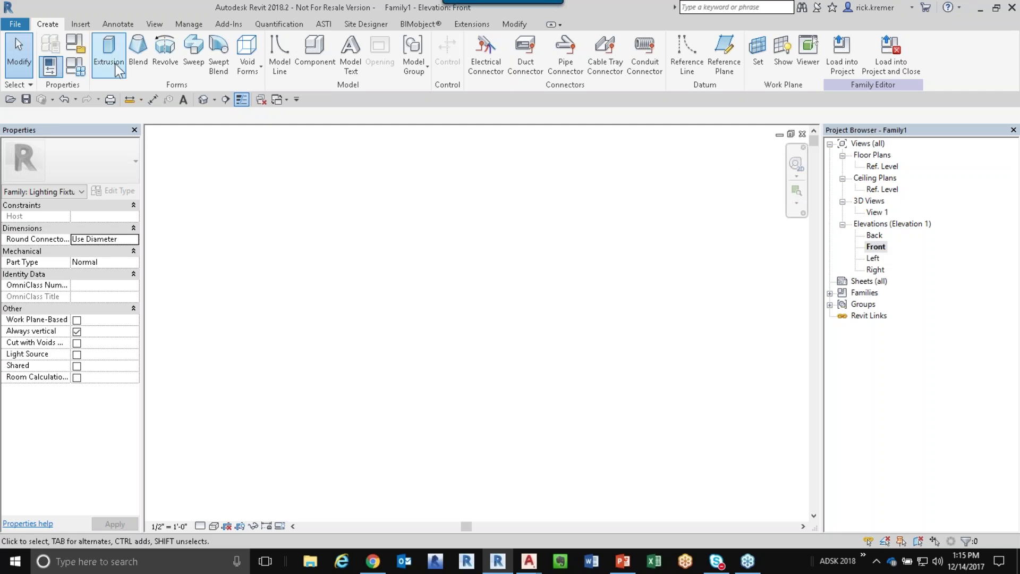
pyautogui.click(165, 47)
pyautogui.press('Escape')
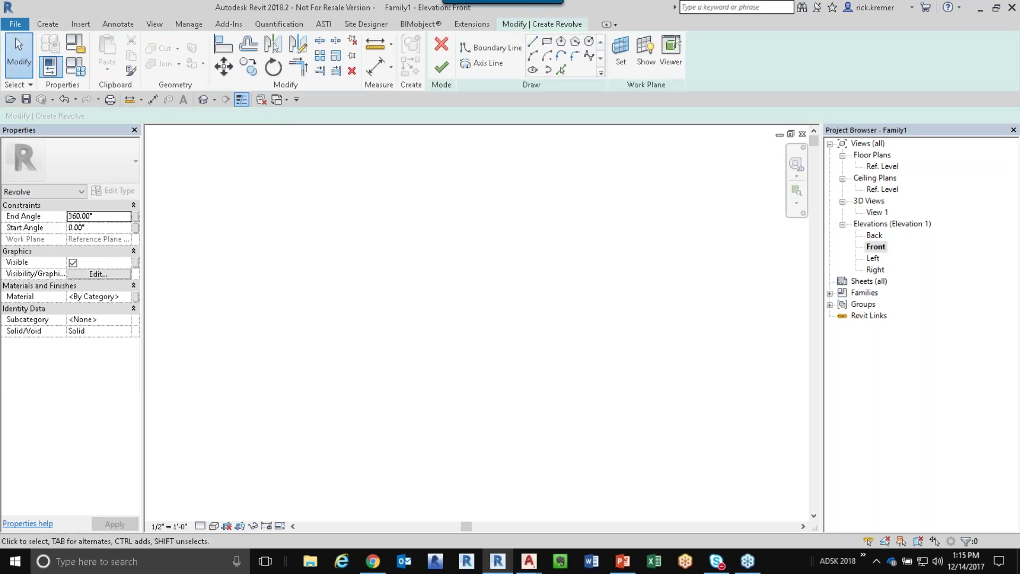
pyautogui.click(442, 47)
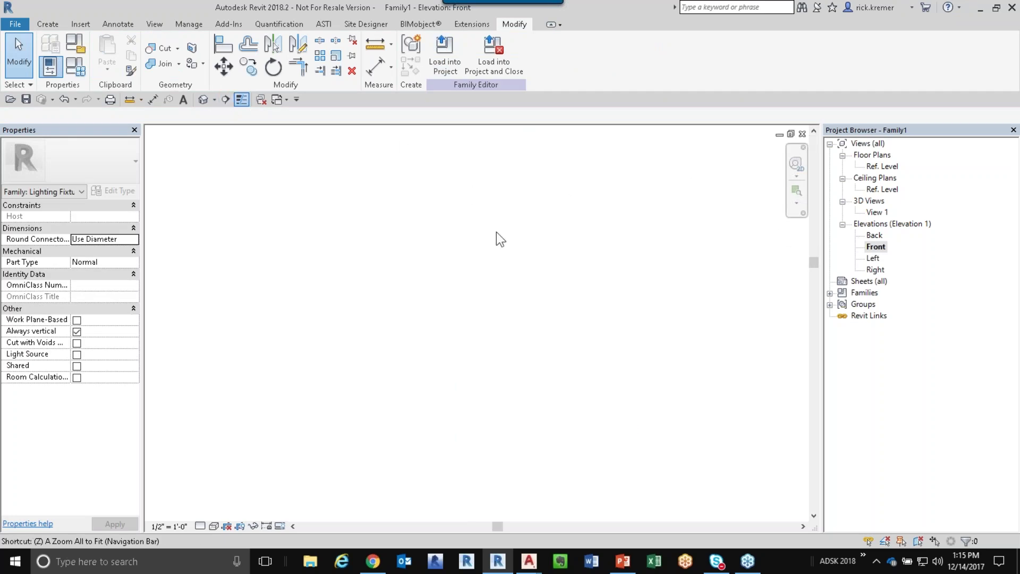
# Step: Start a Revolve and sketch its boundary from the centre reference plane: flat base on Ref. Level, short edge, sloping top and vertical stem
pyautogui.click(47, 24)
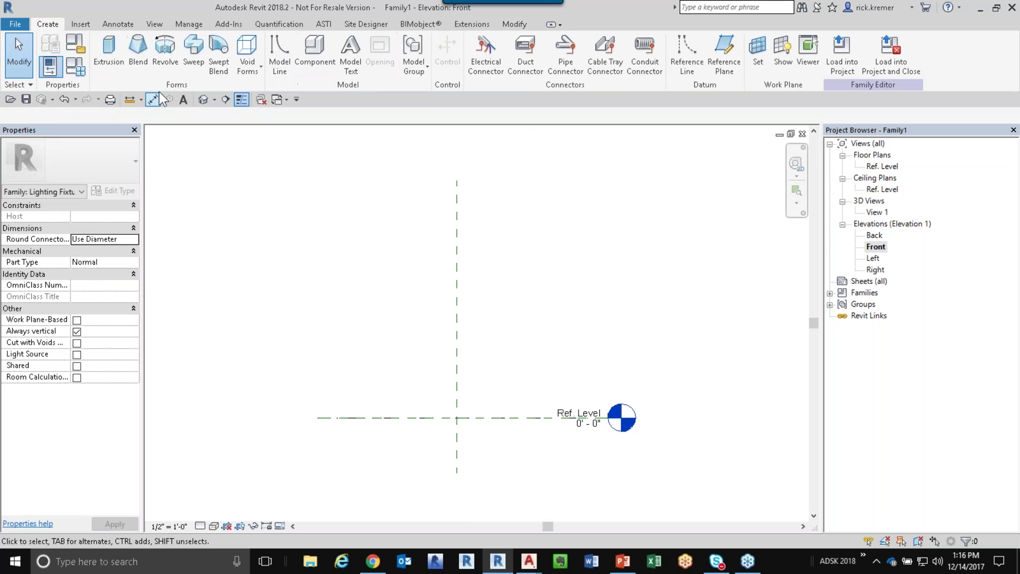
pyautogui.click(165, 53)
pyautogui.click(533, 43)
pyautogui.scroll(3, 463, 416)
pyautogui.scroll(2, 494, 418)
pyautogui.click(506, 419)
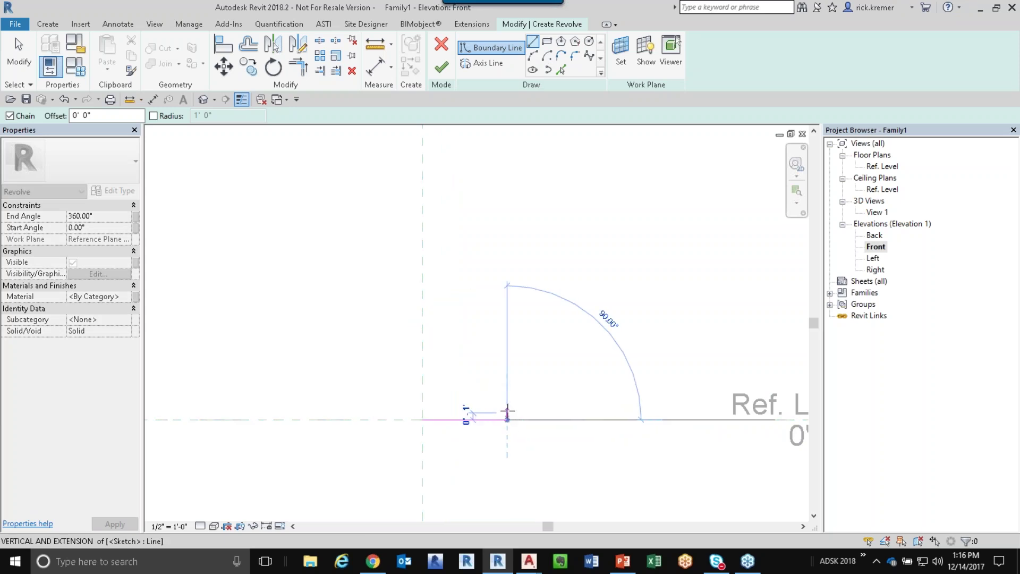
pyautogui.click(430, 405)
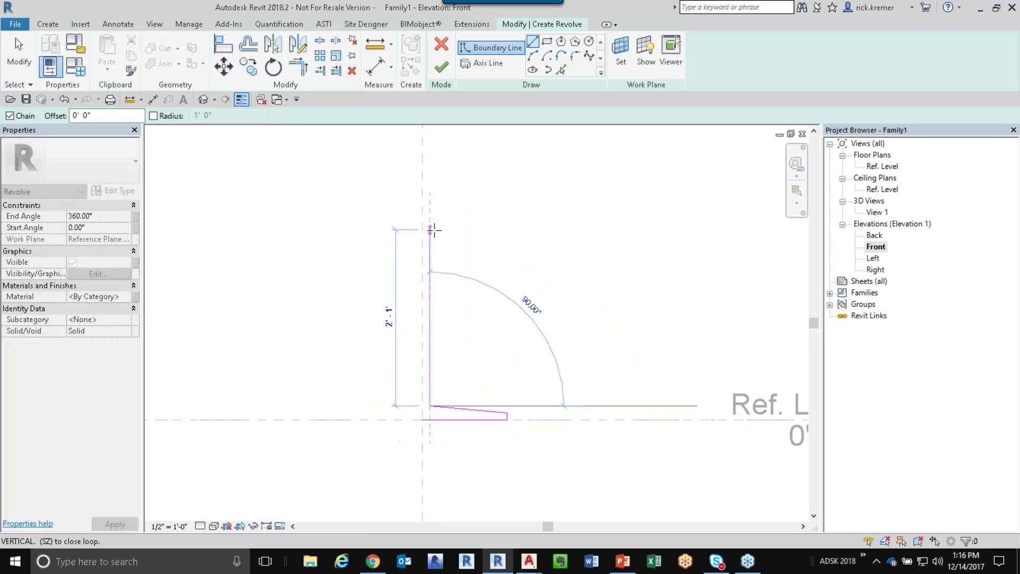
pyautogui.click(431, 320)
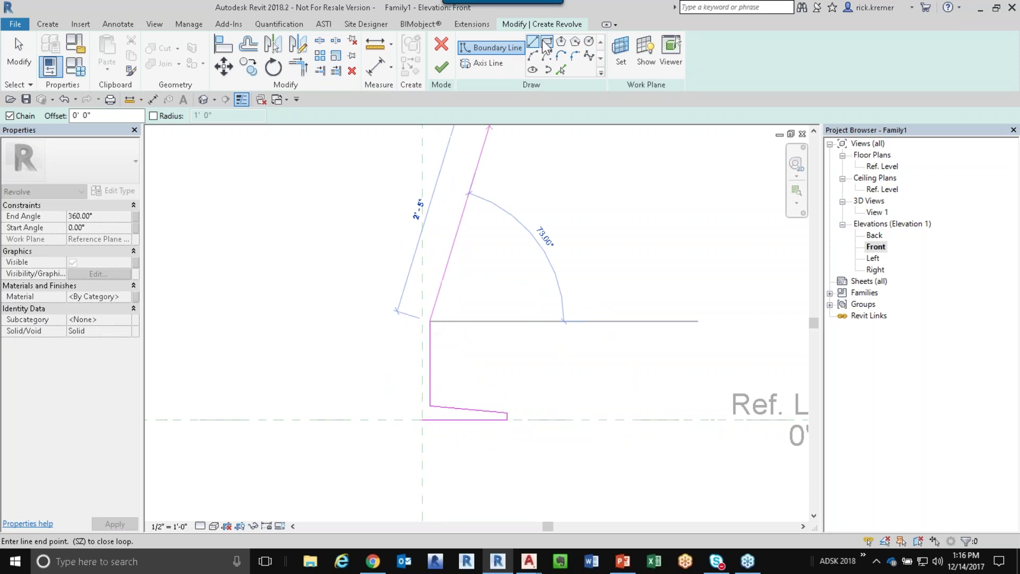
# Step: Add a shallow arc to the boundary, curving outward and down from the top of the stem
pyautogui.click(533, 55)
pyautogui.click(529, 339)
pyautogui.click(519, 330)
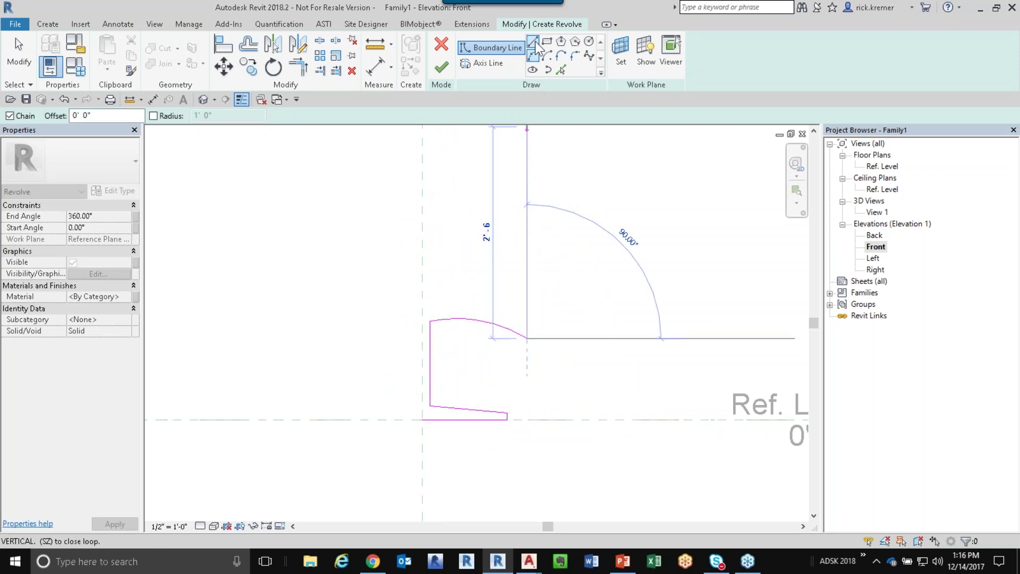
# Step: Add a parallel copy of the shade arc just above it, using the Pick Lines tool with a 1/4" offset
pyautogui.click(562, 69)
pyautogui.moveTo(72, 113); pyautogui.dragTo(6, 111)
pyautogui.write('1/4"')
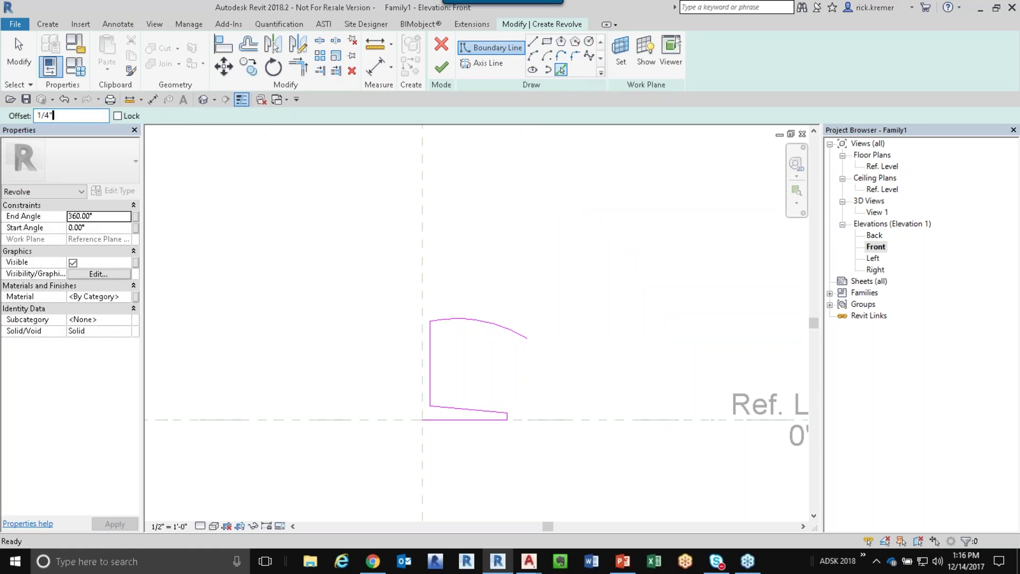
pyautogui.press('Return')
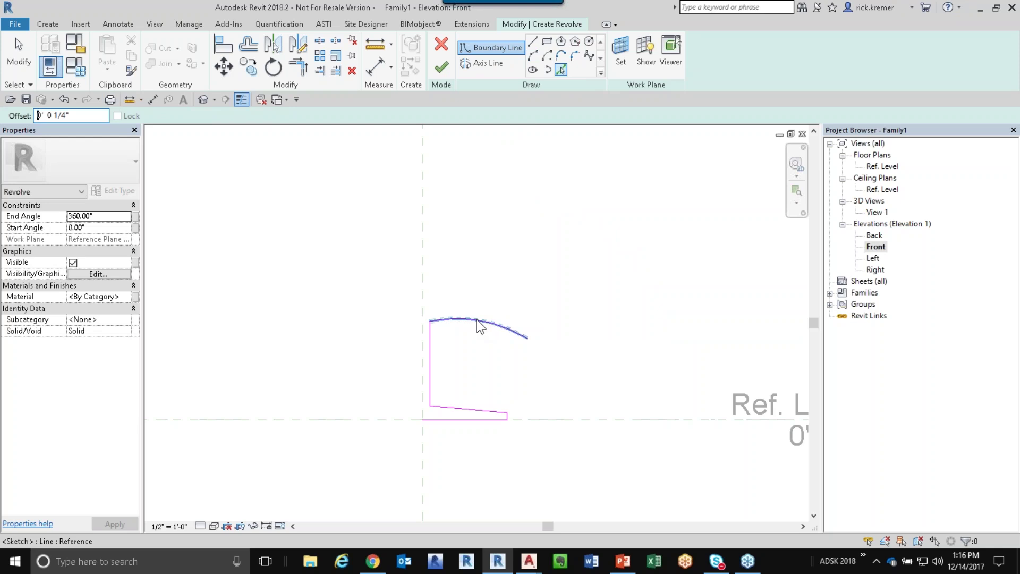
pyautogui.scroll(2, 481, 325)
pyautogui.click(506, 327)
pyautogui.click(531, 41)
pyautogui.scroll(2, 590, 349)
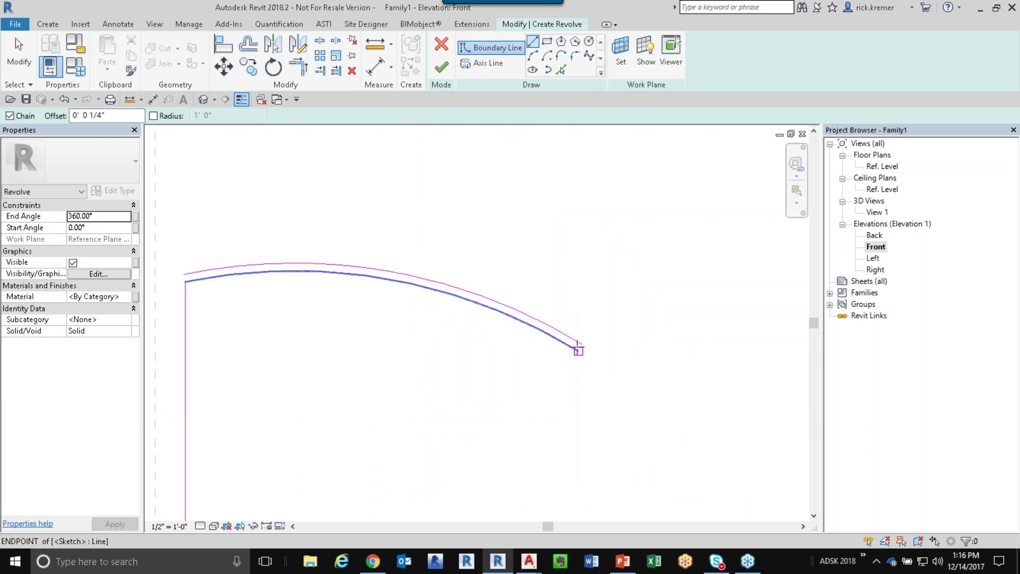
pyautogui.click(578, 348)
pyautogui.click(579, 344)
pyautogui.press('Escape')
pyautogui.press('Escape')
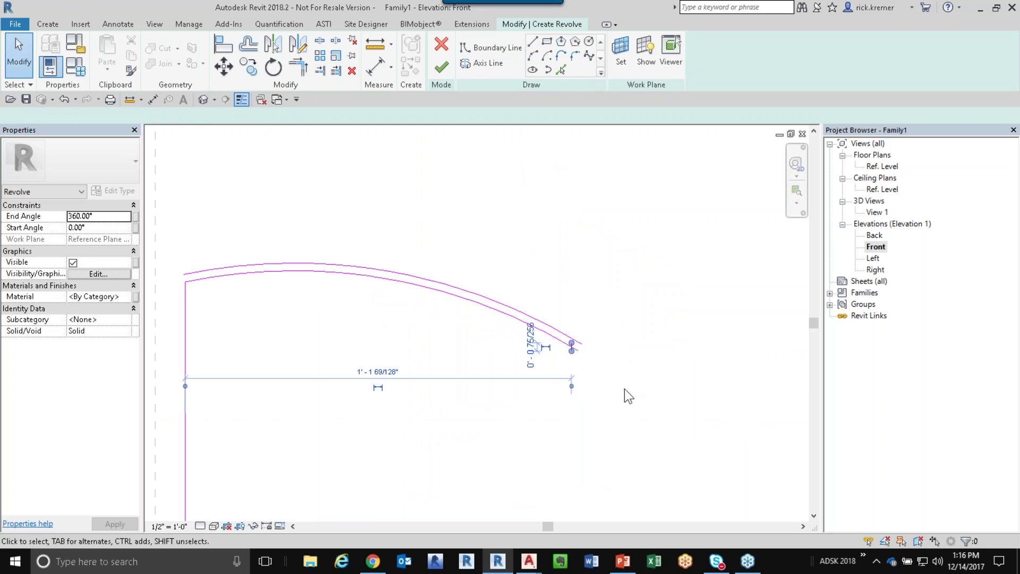
pyautogui.click(624, 401)
pyautogui.moveTo(539, 275); pyautogui.dragTo(642, 451)
pyautogui.press('Delete')
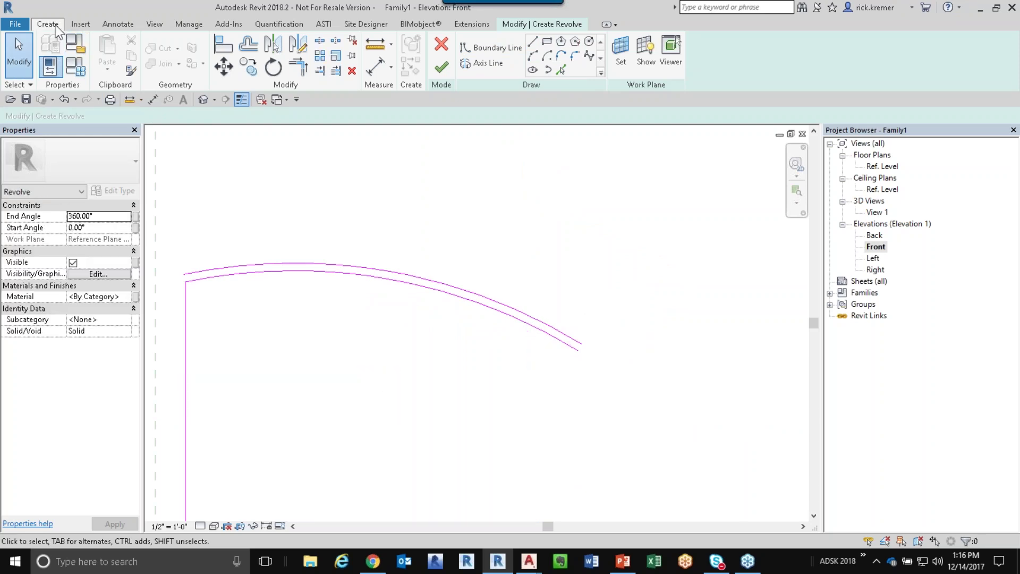
# Step: Close the boundary with a line across the outer arc ends and lines from the stem top down the centre plane to the base
pyautogui.click(533, 41)
pyautogui.click(581, 346)
pyautogui.press('Escape')
pyautogui.scroll(5, 519, 371)
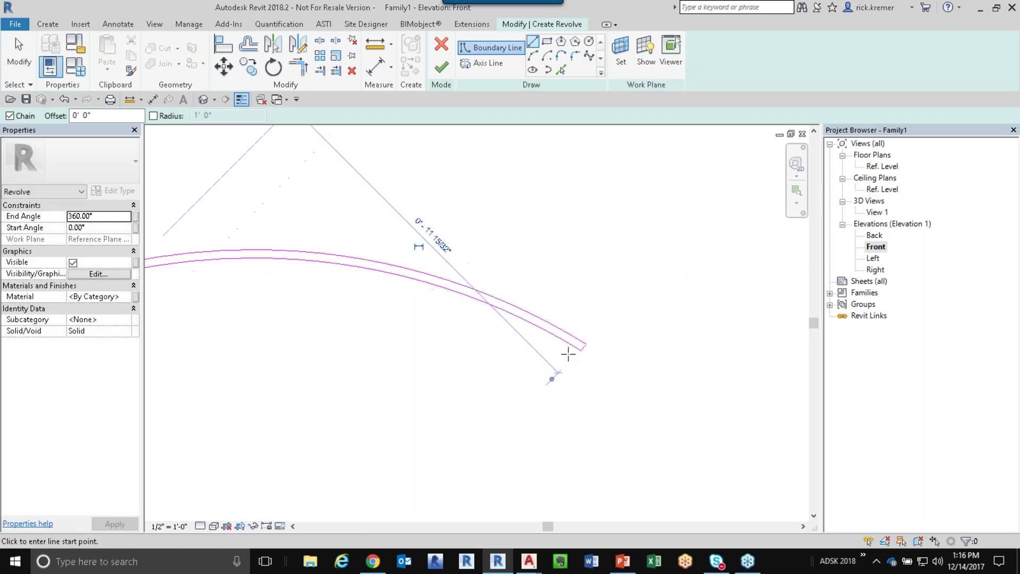
pyautogui.scroll(-5, 547, 385)
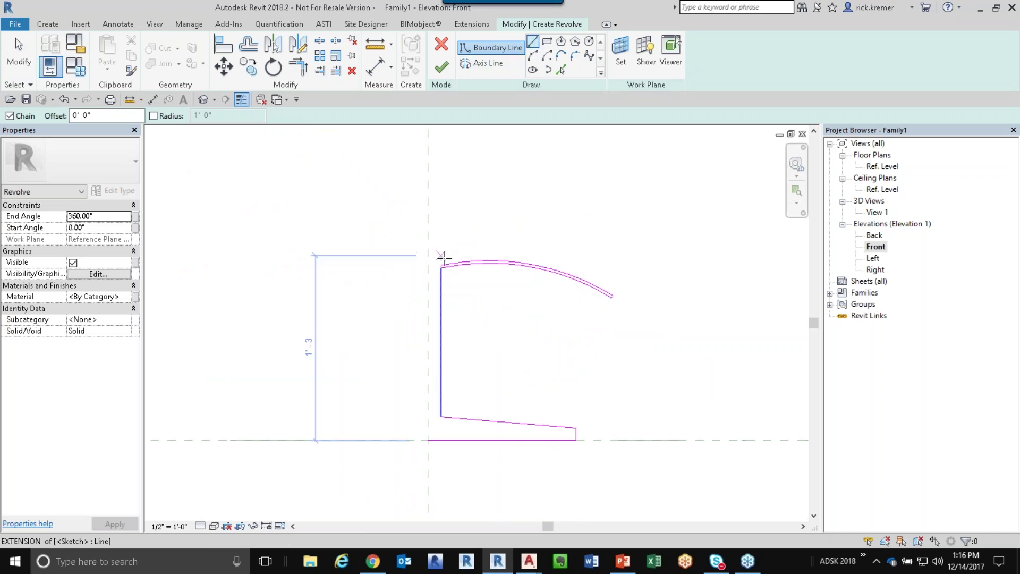
pyautogui.click(428, 265)
pyautogui.click(429, 440)
# Step: Assign the Glass material to the revolve
pyautogui.click(129, 297)
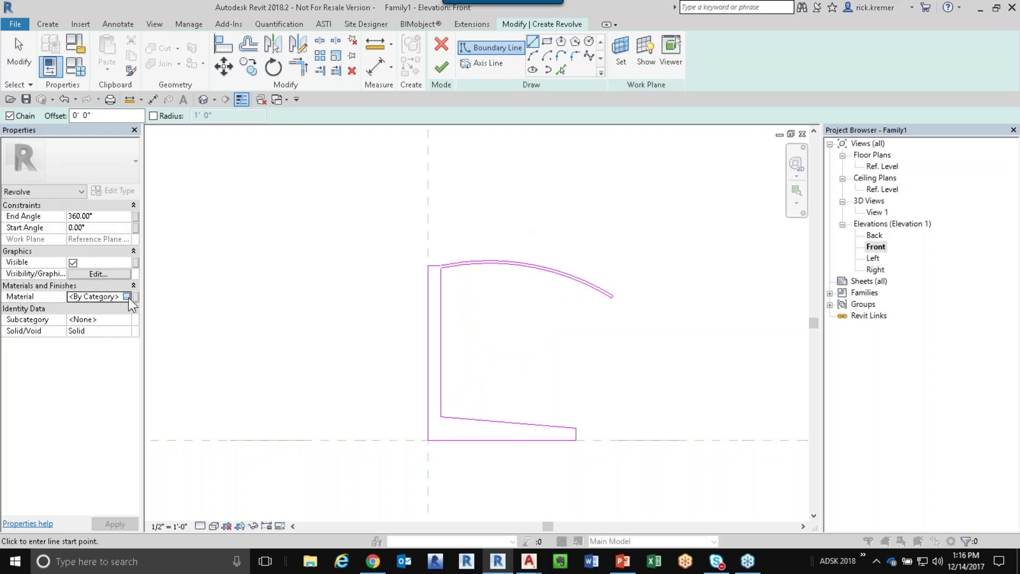
pyautogui.click(135, 297)
pyautogui.click(128, 240)
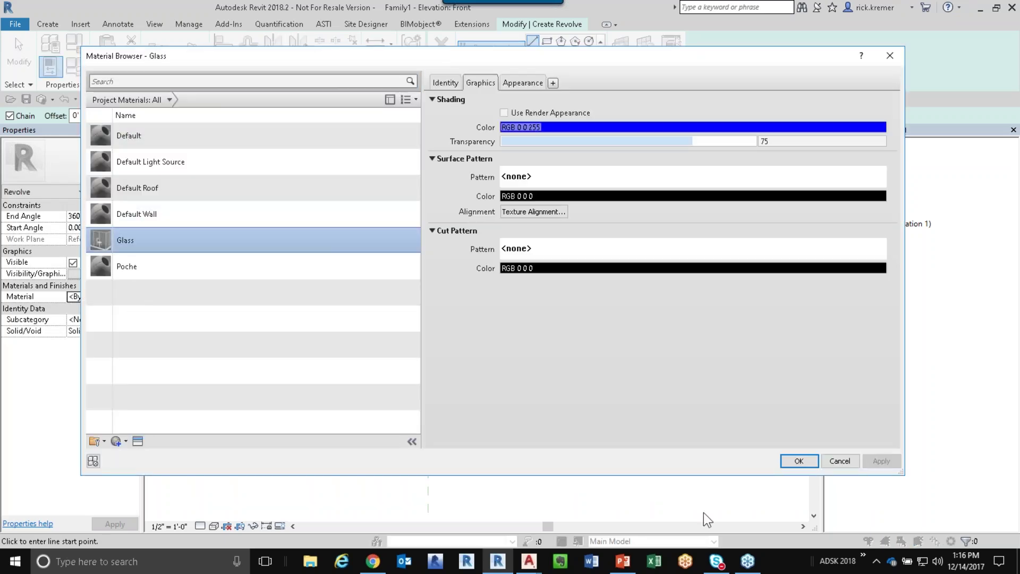
pyautogui.click(799, 460)
# Step: Add an axis line along the vertical centre reference plane and finish the revolve
pyautogui.click(441, 66)
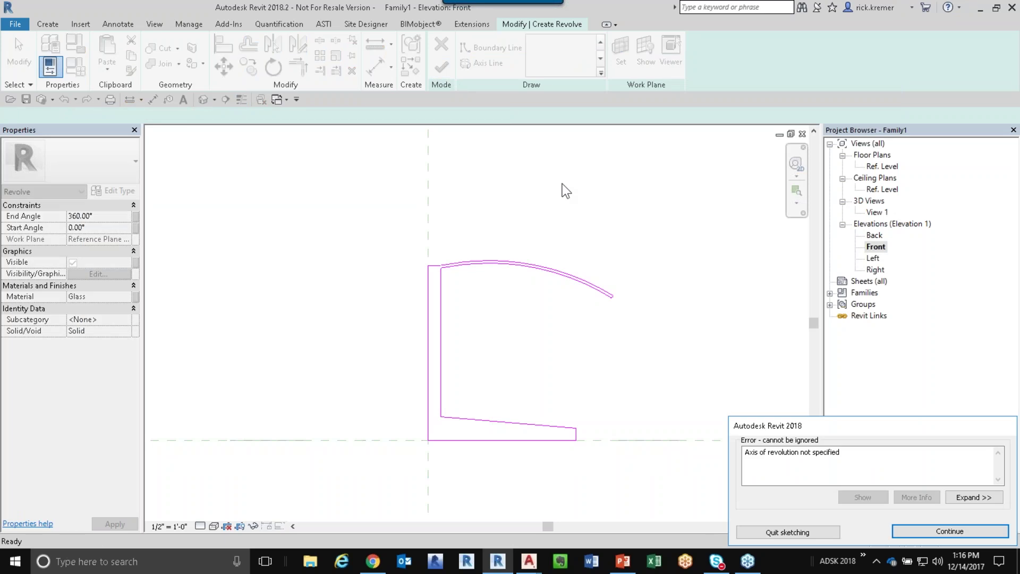
pyautogui.click(950, 532)
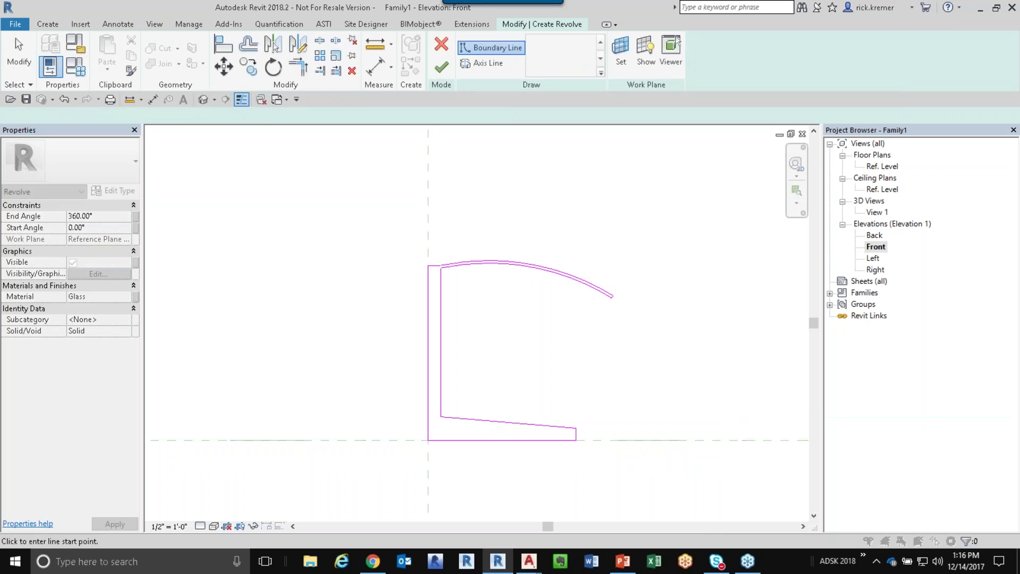
pyautogui.click(481, 64)
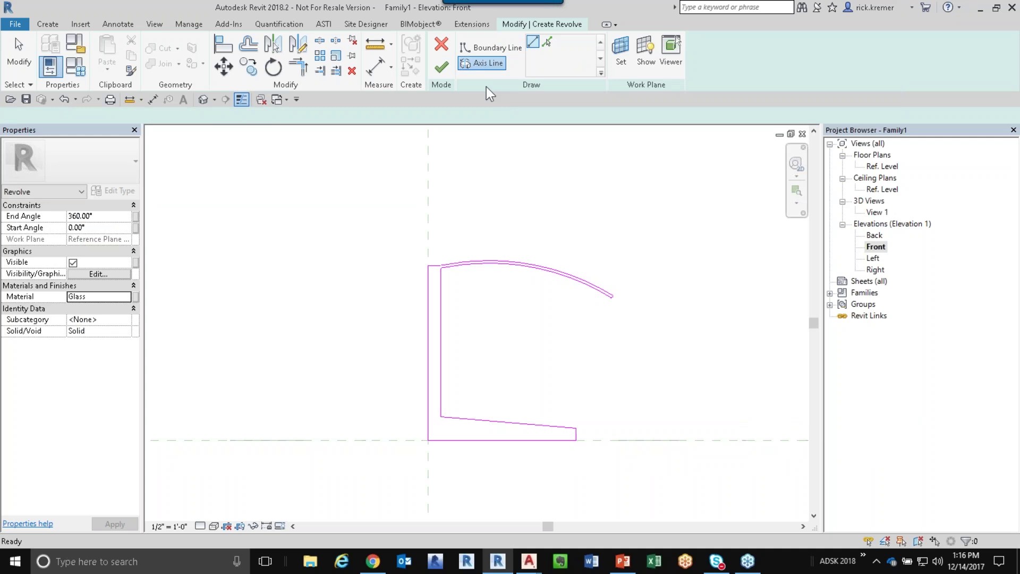
pyautogui.click(429, 176)
pyautogui.click(442, 67)
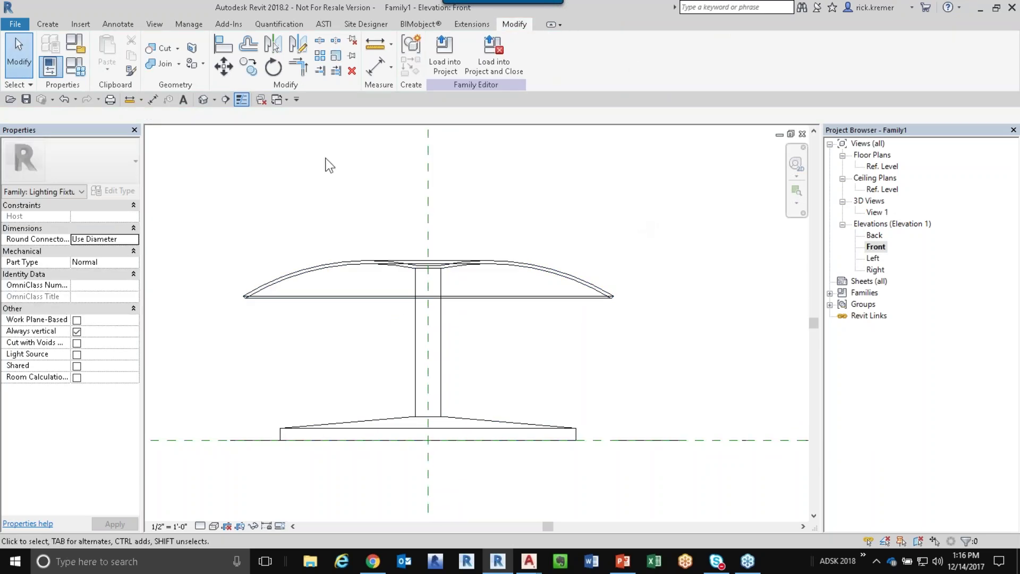
# Step: Display the finished fixture in the default 3D view with the Shaded visual style
pyautogui.click(203, 100)
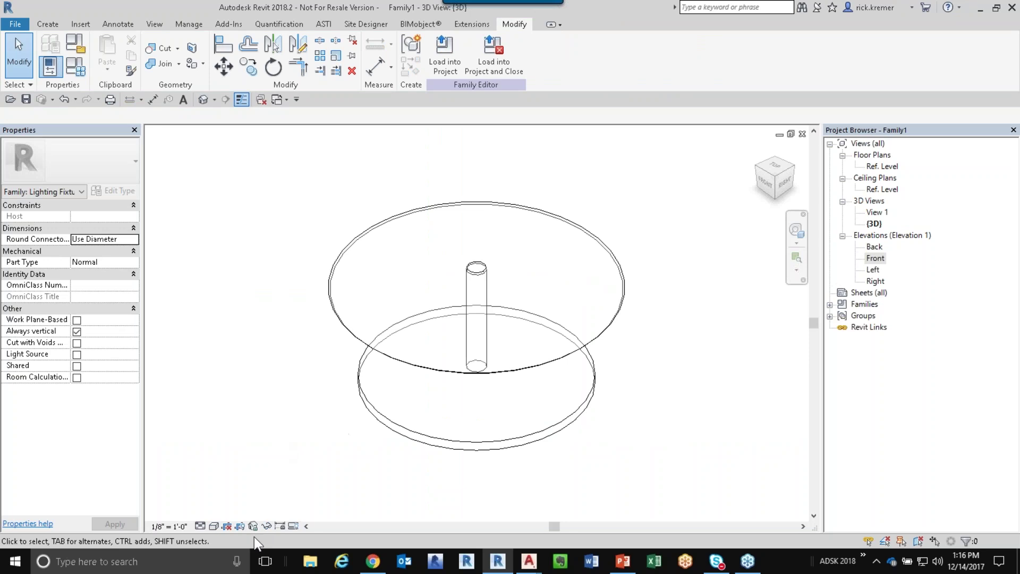
pyautogui.click(214, 527)
pyautogui.click(248, 487)
pyautogui.moveTo(334, 441)
pyautogui.keyDown('shift'); pyautogui.mouseDown(button='middle')
pyautogui.moveTo(460, 303)
pyautogui.moveTo(536, 393)
pyautogui.mouseUp(button='middle'); pyautogui.keyUp('shift')
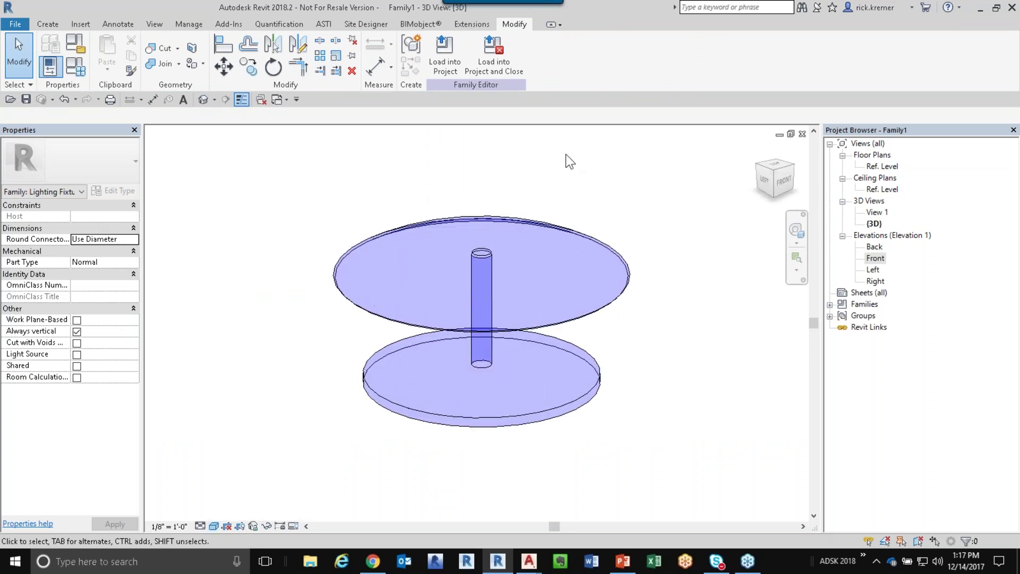
# Step: Load the fixture family into the project, place one instance beside the casework on Level 1, and check it in the 3D view
pyautogui.click(446, 53)
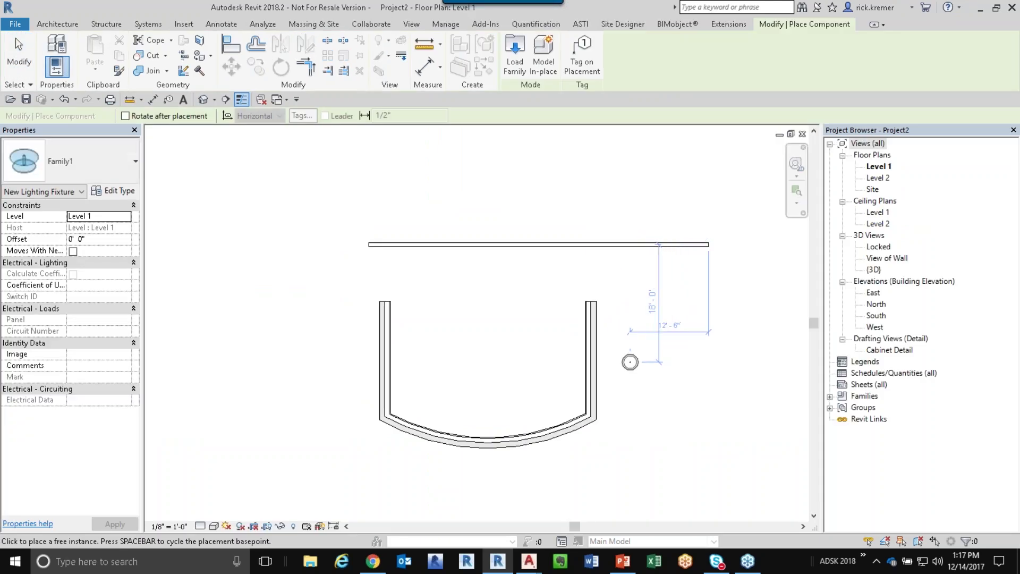
pyautogui.click(203, 100)
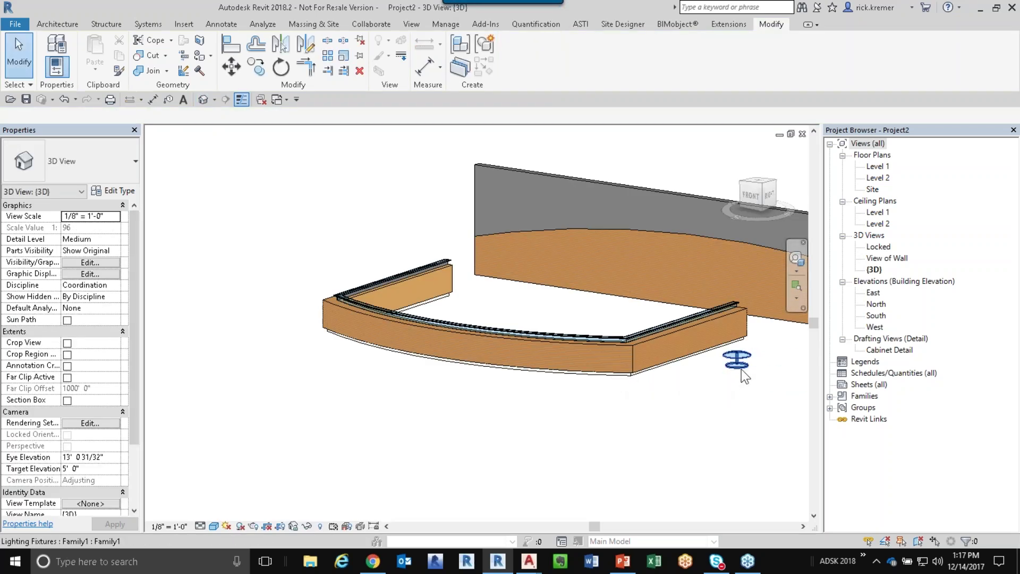
pyautogui.click(738, 361)
pyautogui.scroll(2, 738, 356)
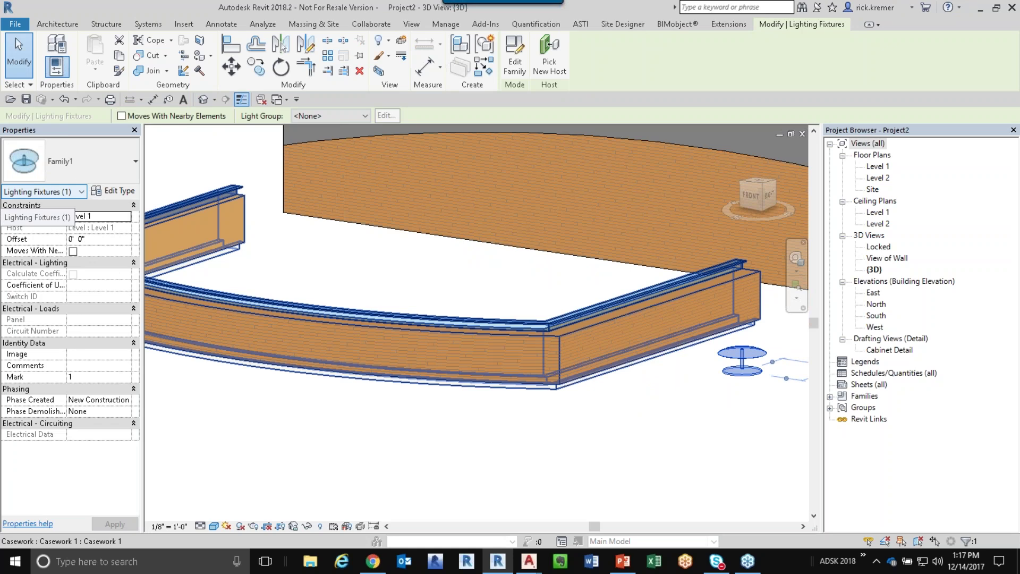
pyautogui.click(613, 279)
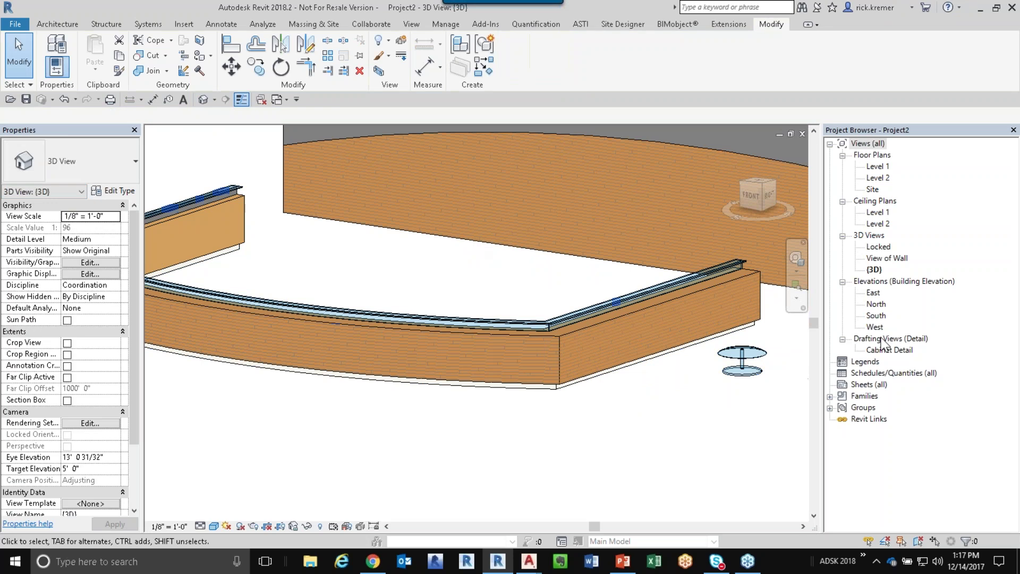
# Step: In the South elevation, move the lighting fixture from the floor up onto the casework countertop
pyautogui.doubleClick(876, 316)
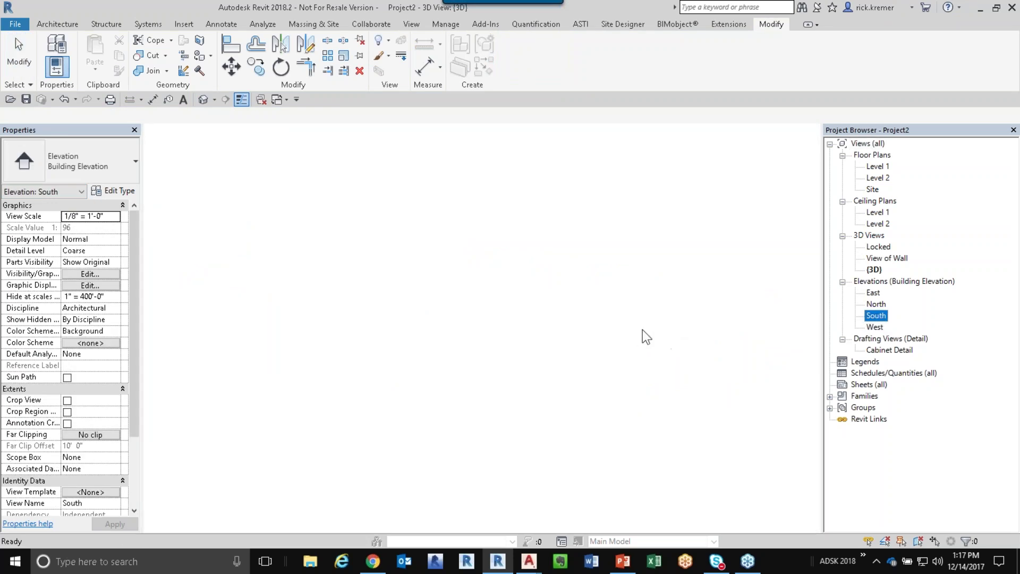
pyautogui.scroll(-5, 592, 388)
pyautogui.moveTo(595, 388); pyautogui.dragTo(202, 383, button='middle')
pyautogui.scroll(-4, 627, 401)
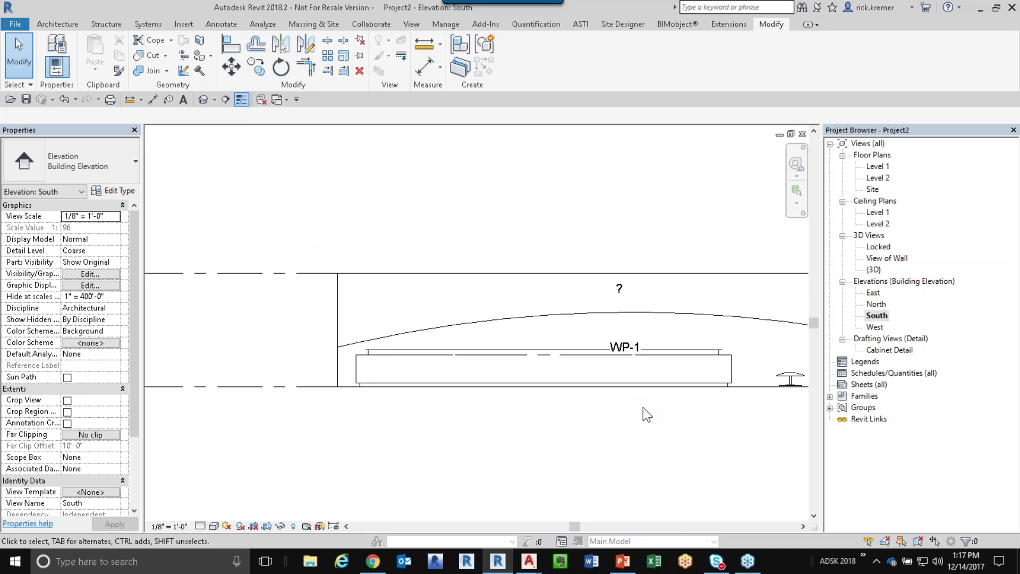
pyautogui.moveTo(790, 404); pyautogui.dragTo(519, 404, button='middle')
pyautogui.click(522, 377)
pyautogui.scroll(3, 523, 378)
pyautogui.moveTo(521, 371); pyautogui.dragTo(358, 295)
pyautogui.click(301, 141)
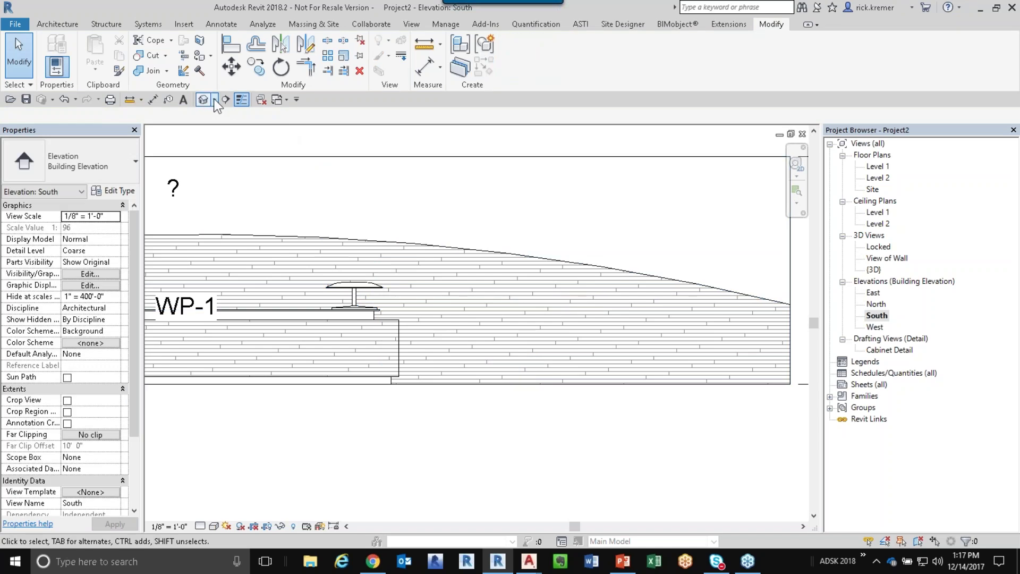
# Step: Examine the relocated fixture's position and properties in the 3D view
pyautogui.click(212, 99)
pyautogui.moveTo(665, 406)
pyautogui.keyDown('shift'); pyautogui.mouseDown(button='middle')
pyautogui.moveTo(690, 423)
pyautogui.moveTo(698, 468)
pyautogui.moveTo(664, 425)
pyautogui.mouseUp(button='middle'); pyautogui.keyUp('shift')
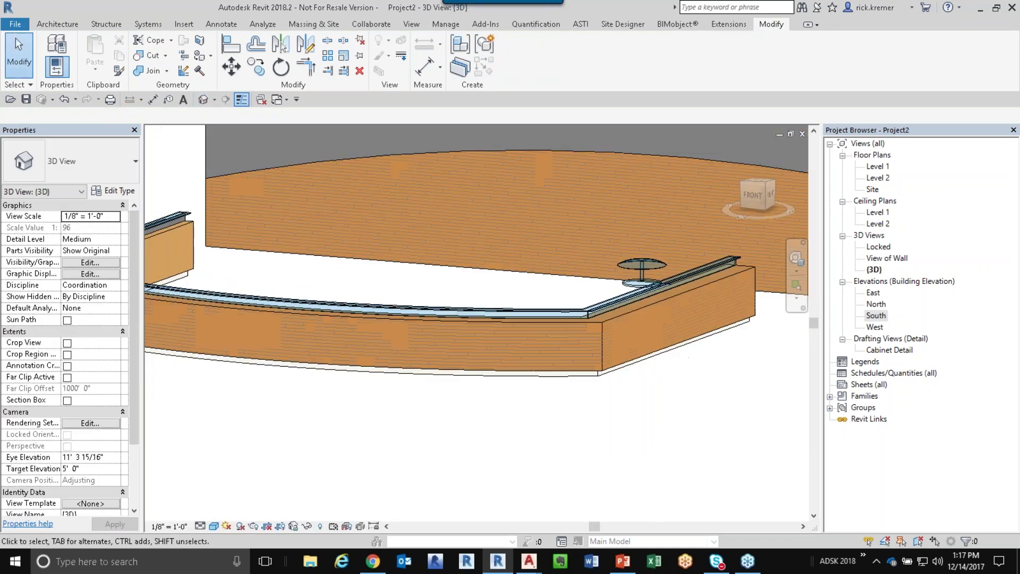
pyautogui.click(633, 262)
pyautogui.press('Escape')
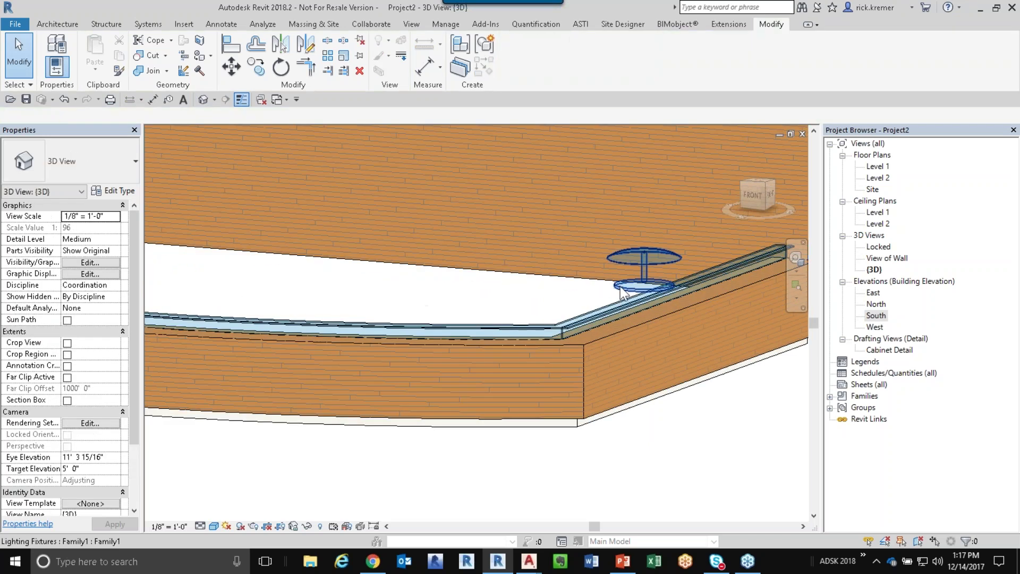
pyautogui.click(621, 285)
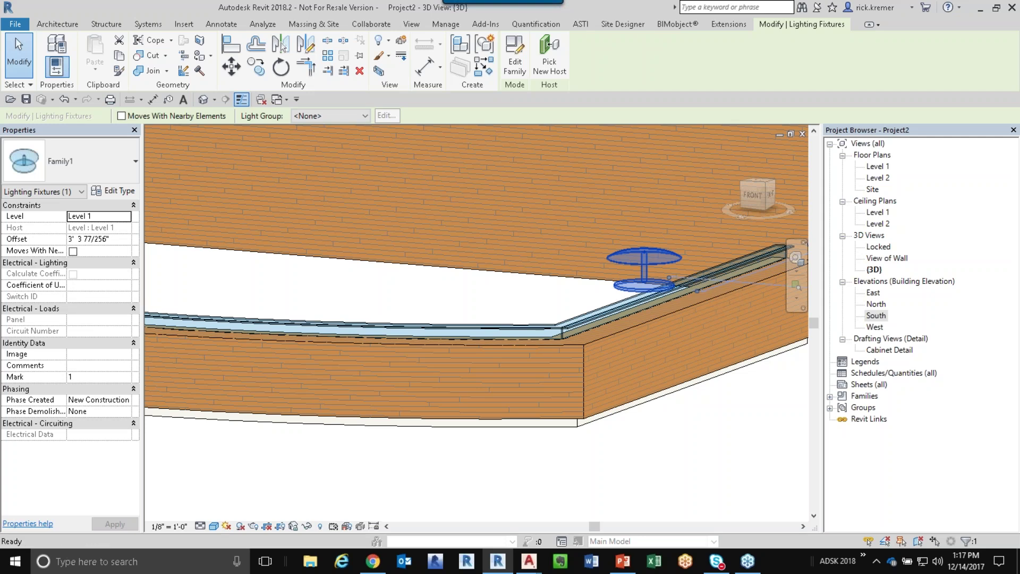
pyautogui.press('Escape')
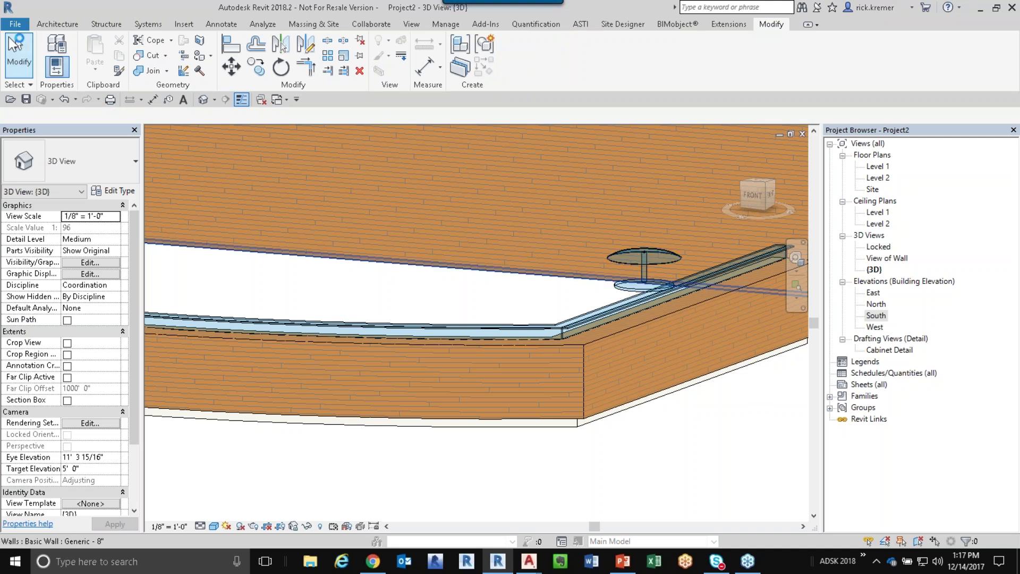
# Step: Save the project to the Desktop as materials
pyautogui.click(15, 23)
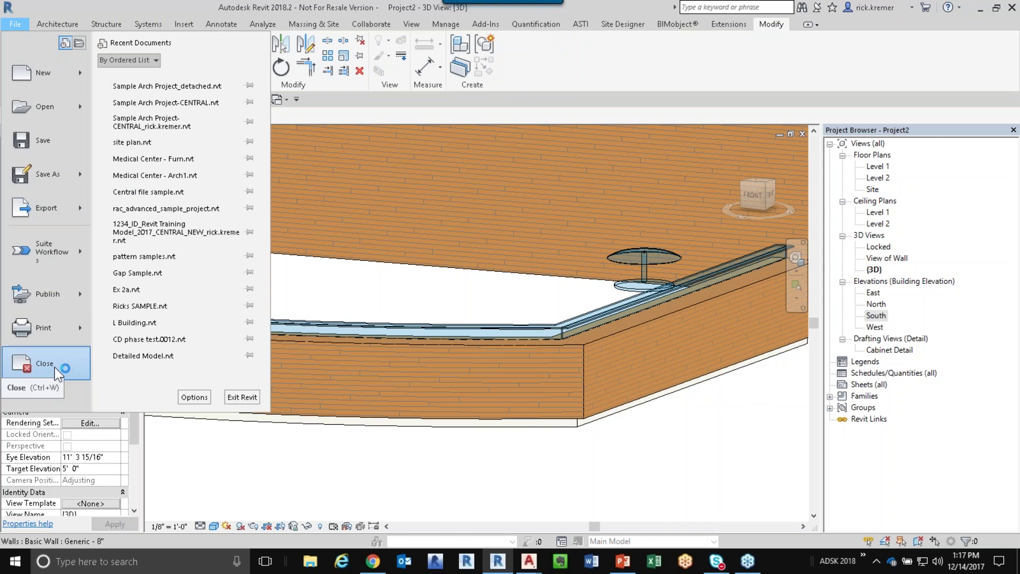
pyautogui.click(44, 139)
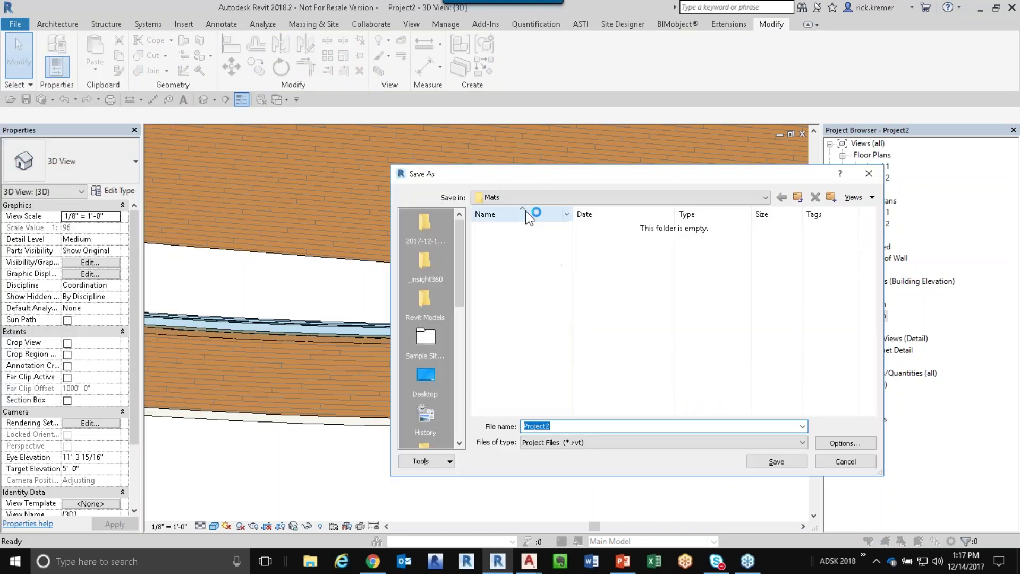
pyautogui.click(510, 198)
pyautogui.click(512, 203)
pyautogui.click(567, 427)
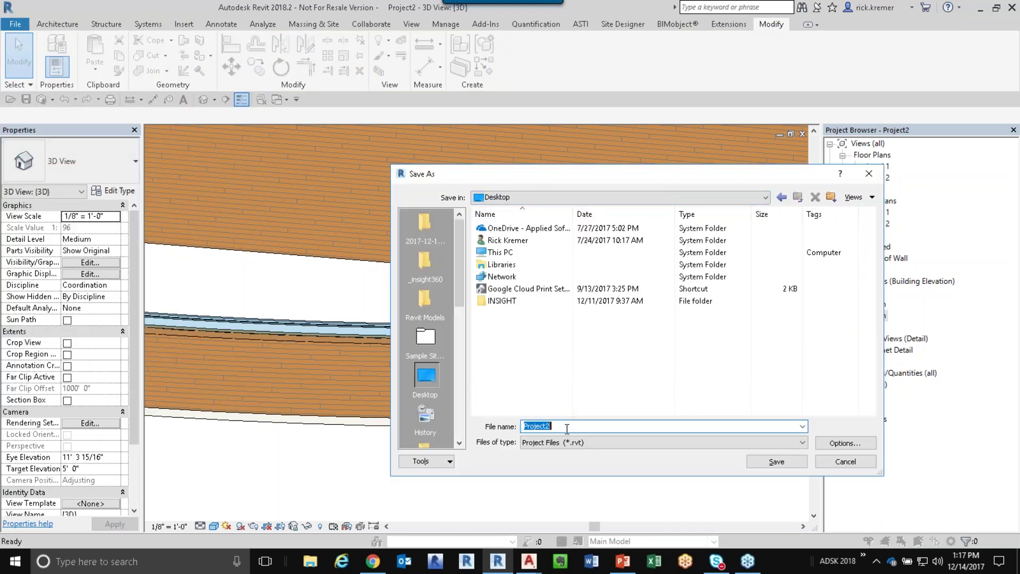
pyautogui.write('material')
pyautogui.press('Return')
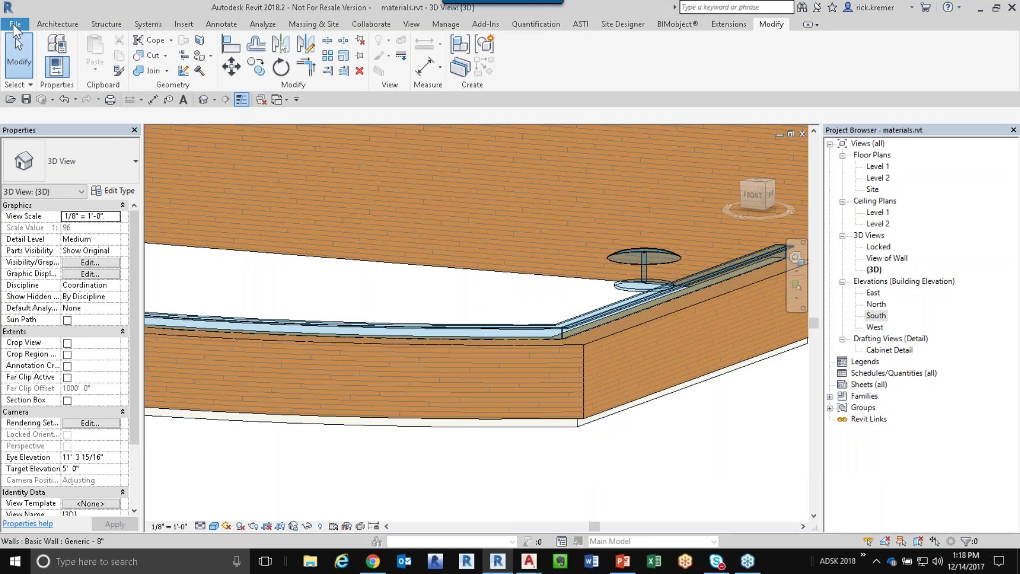
# Step: Close the project and the lighting fixture family, leaving the family unsaved
pyautogui.click(15, 24)
pyautogui.click(39, 360)
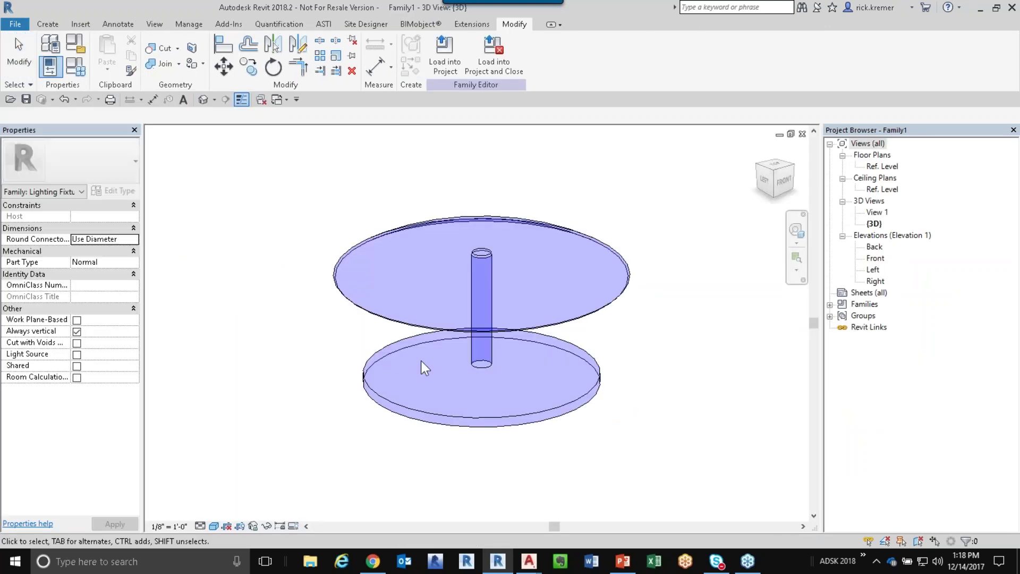
pyautogui.click(15, 25)
pyautogui.click(43, 364)
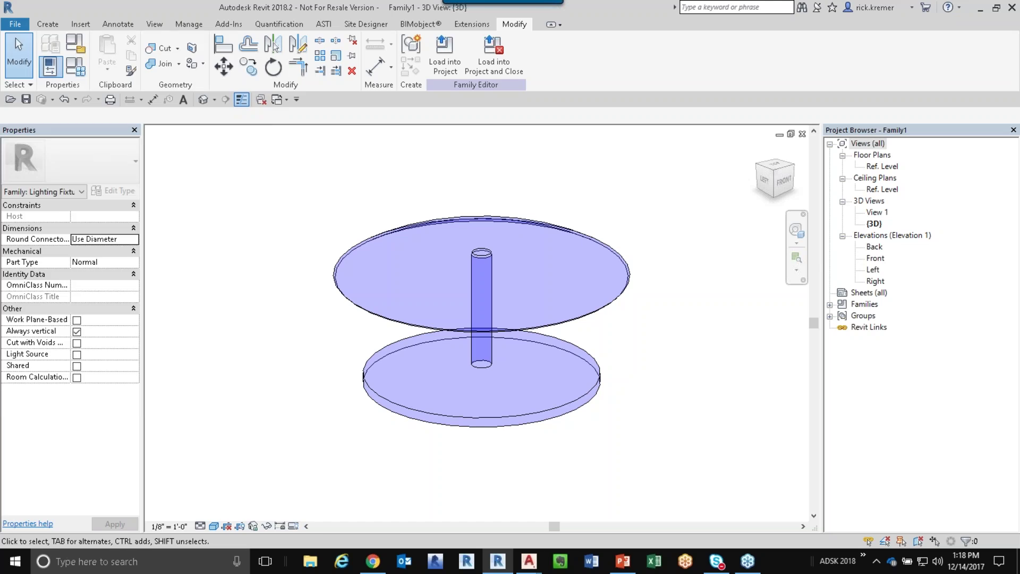
pyautogui.click(542, 281)
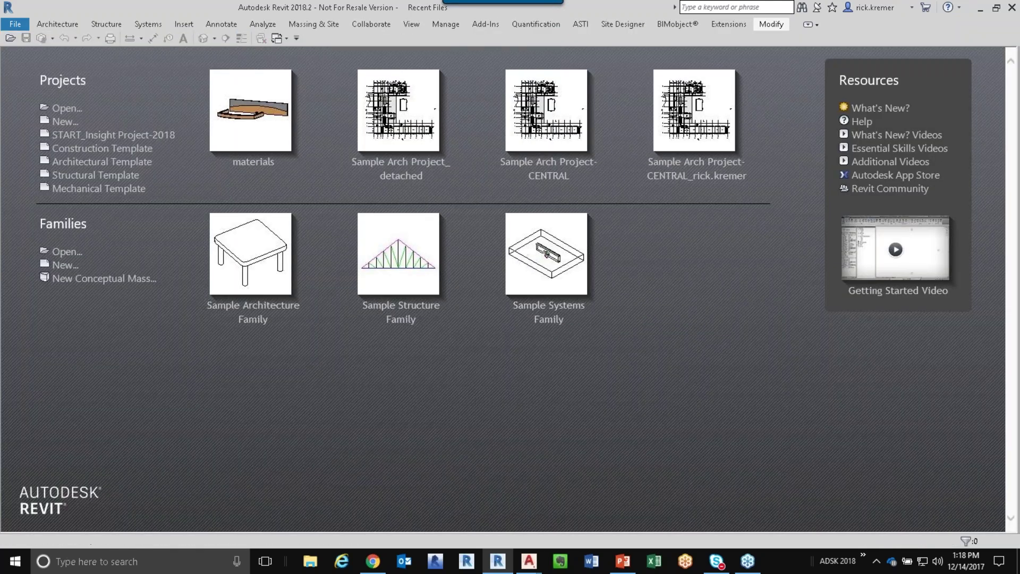
# Step: Open Sample Arch Project-CENTRAL.rvt from the 2017-12-14 Top Revit Mistakes folder as a new local file, overwriting the existing one
pyautogui.click(66, 109)
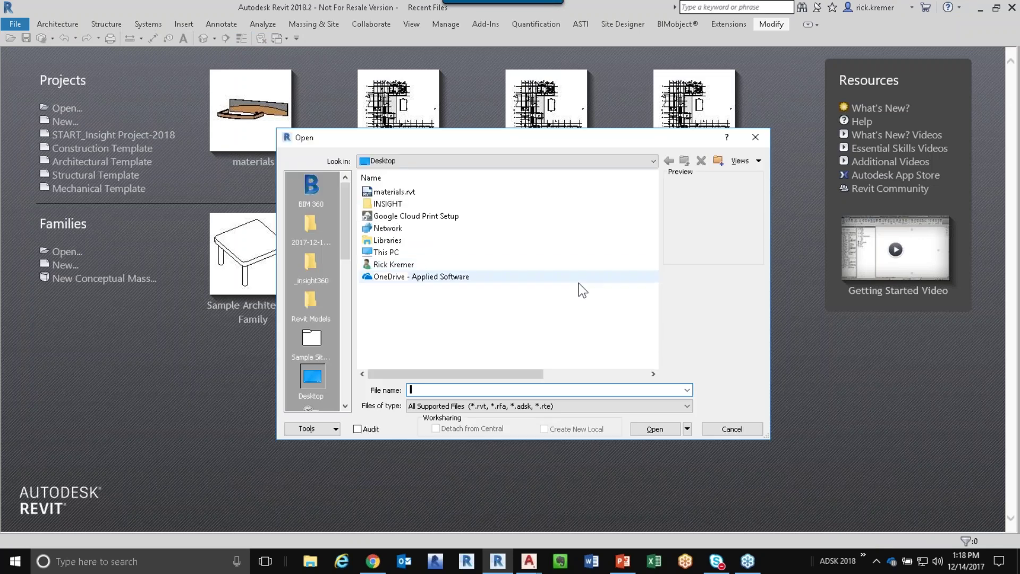
pyautogui.click(313, 222)
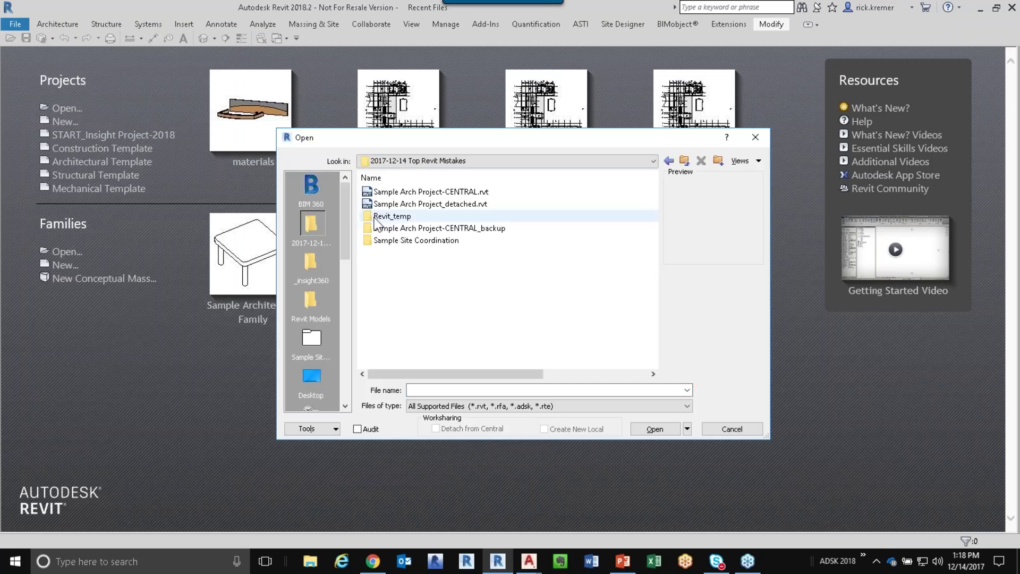
pyautogui.click(397, 193)
pyautogui.click(654, 429)
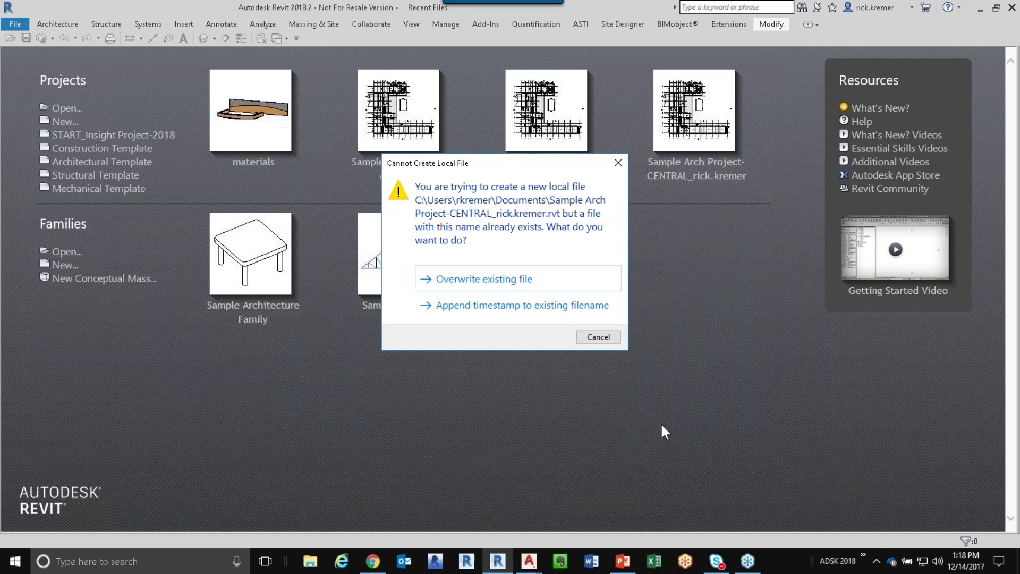
pyautogui.click(472, 280)
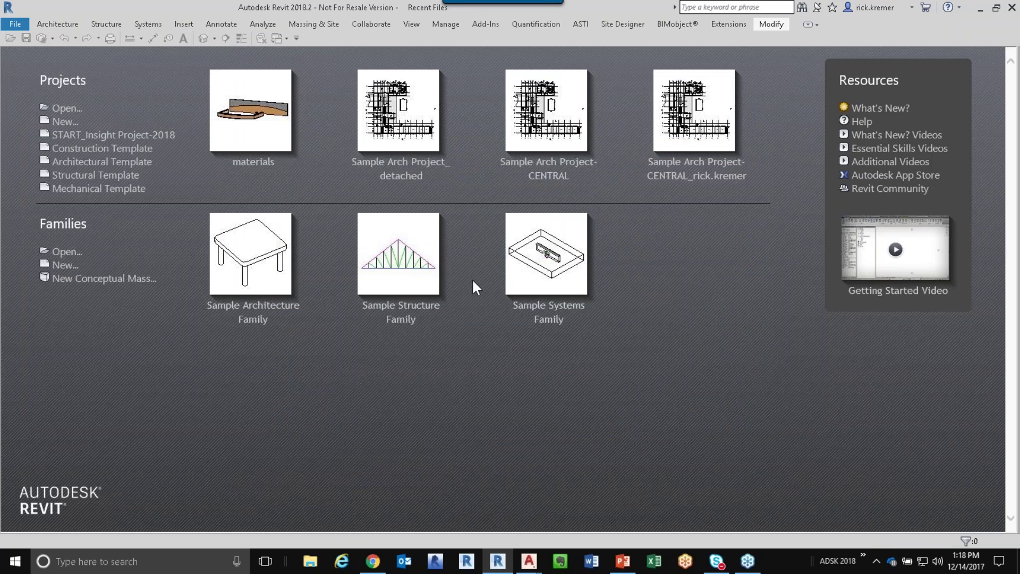
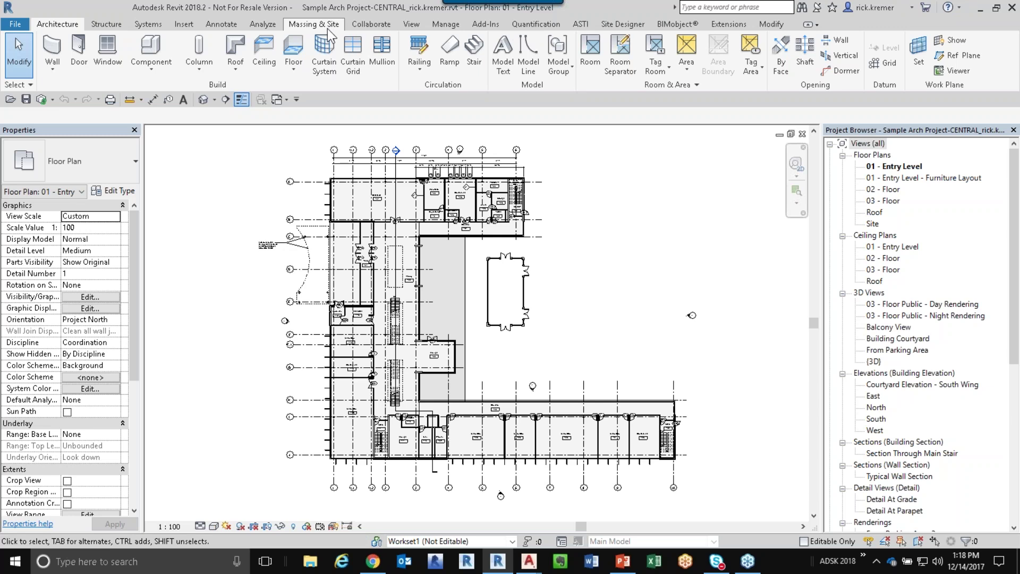
# Step: Review the project's warnings, expanding every warning category to list its individual entries
pyautogui.click(381, 25)
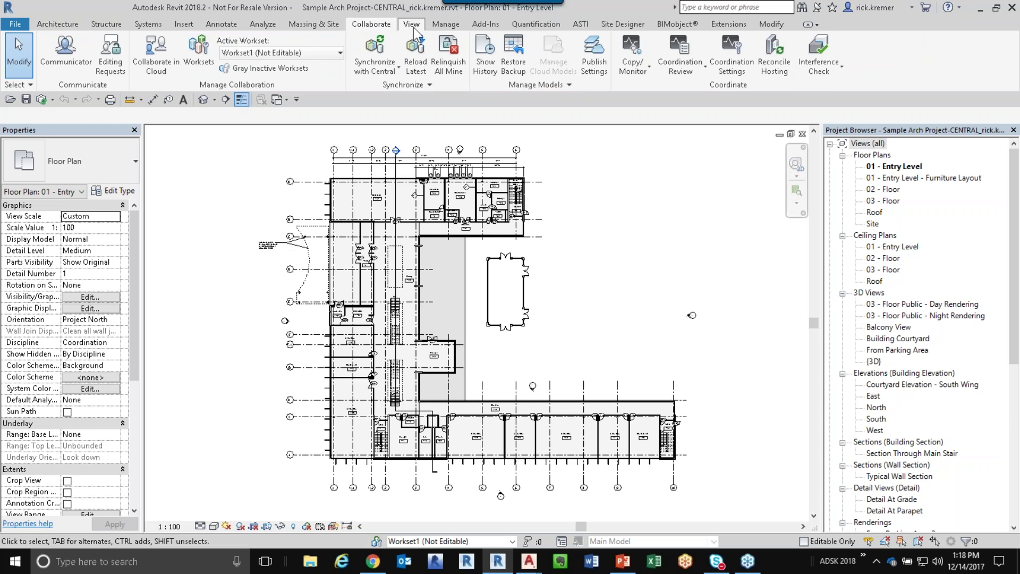
pyautogui.click(451, 29)
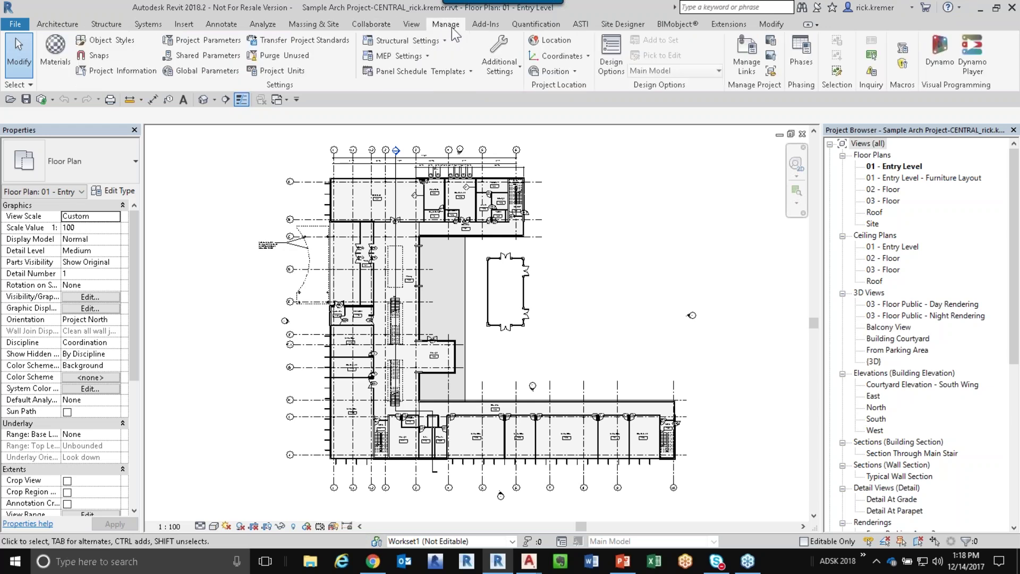
pyautogui.click(872, 73)
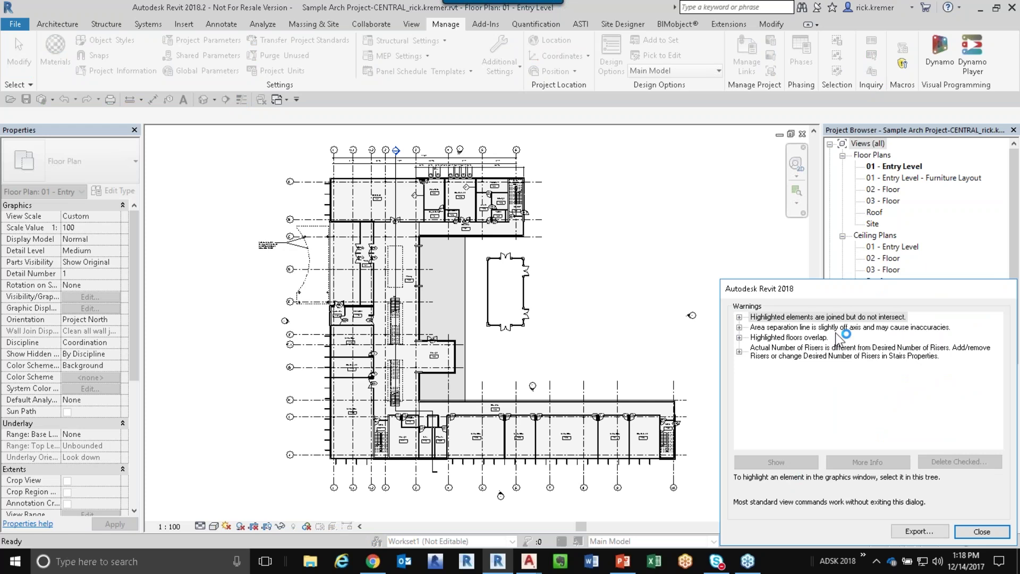
pyautogui.click(739, 318)
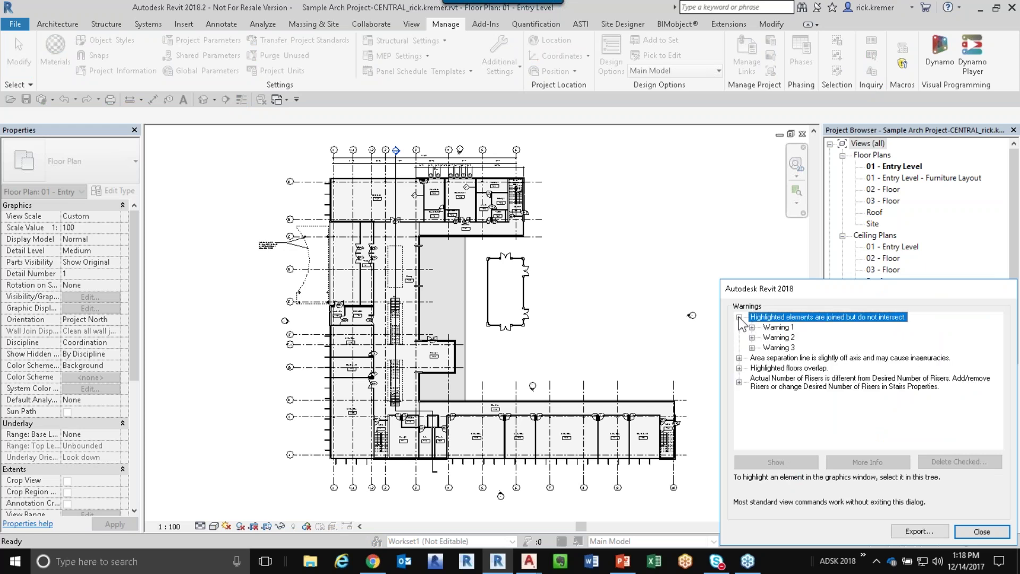
pyautogui.click(739, 358)
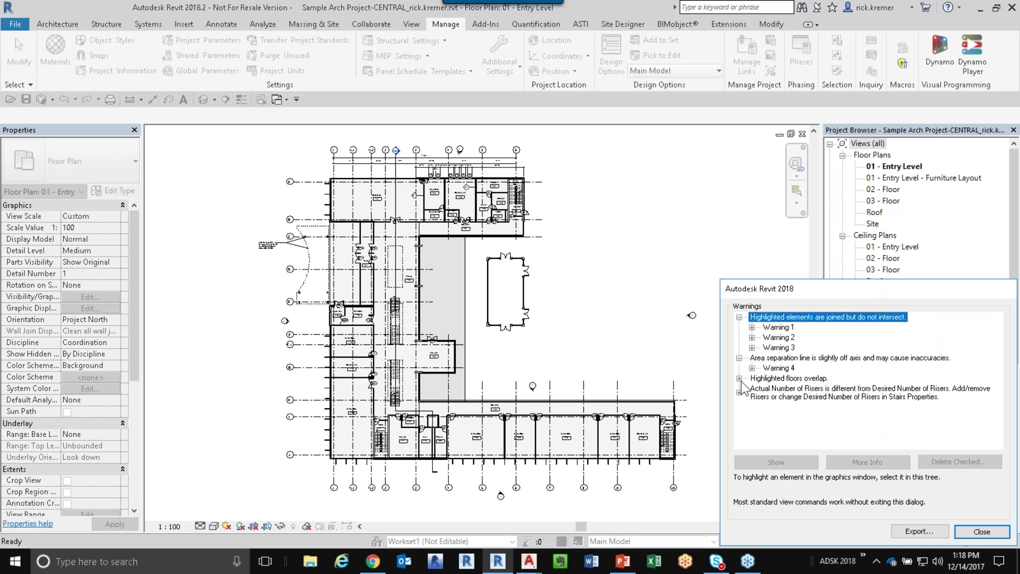
pyautogui.click(739, 378)
pyautogui.click(740, 404)
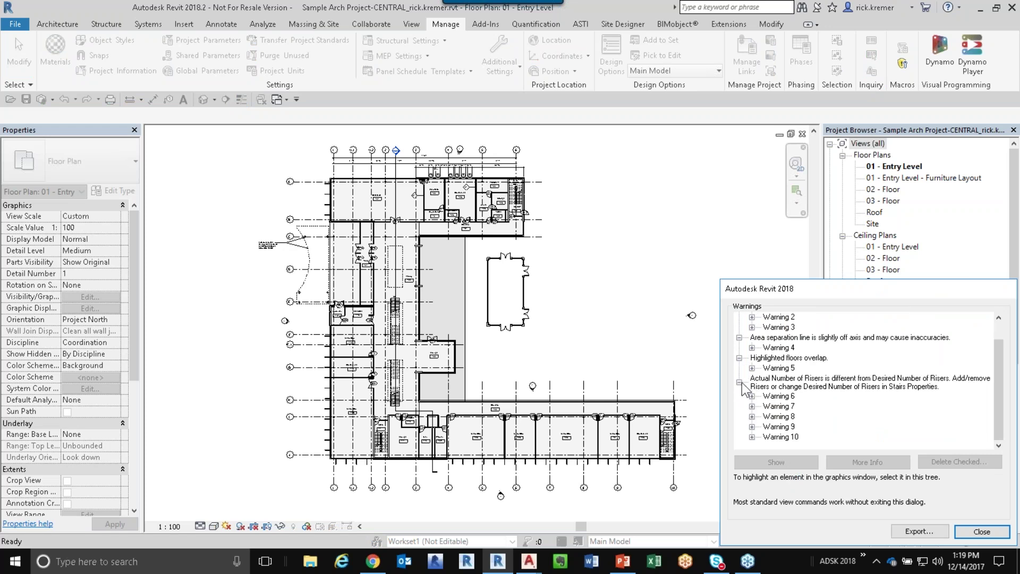
pyautogui.click(980, 533)
# Step: In the 01 - Entry Level - Furniture Layout plan, place another M_Table-Dining Round w Chairs 0915mm Diameter in the corridor south of the dining area
pyautogui.doubleClick(903, 178)
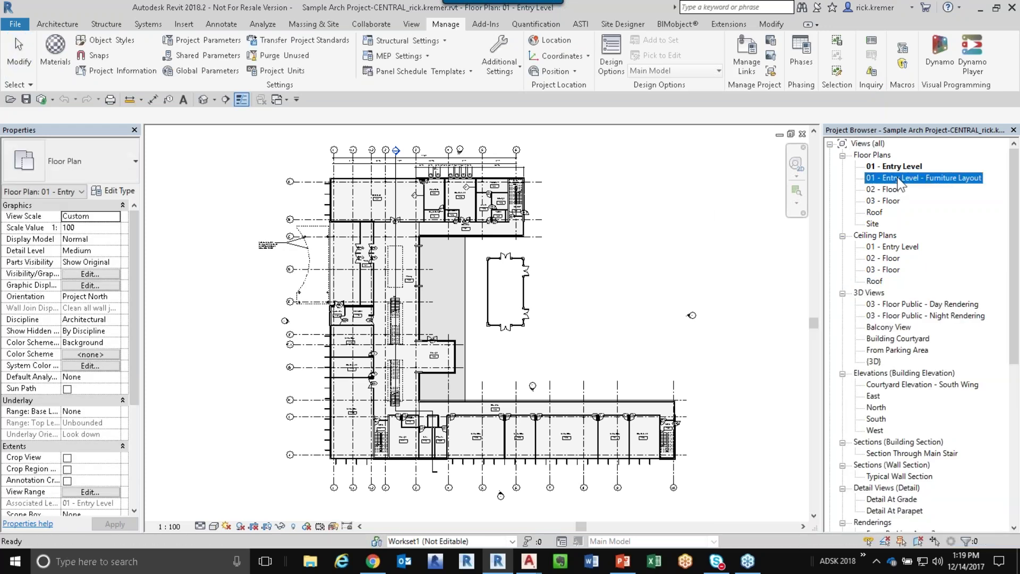
pyautogui.scroll(2, 399, 198)
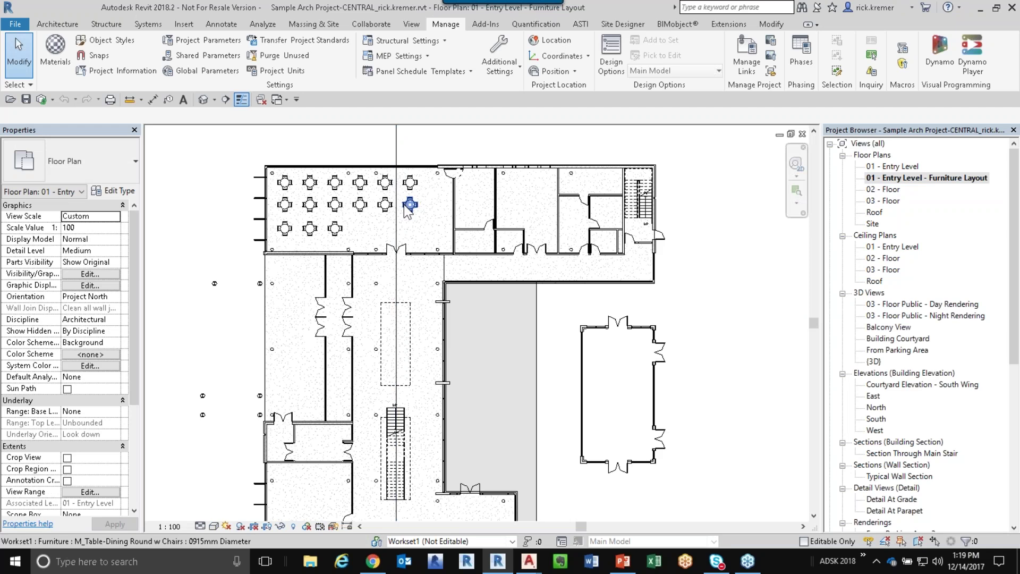
pyautogui.click(410, 203)
pyautogui.press('c')
pyautogui.press('s')
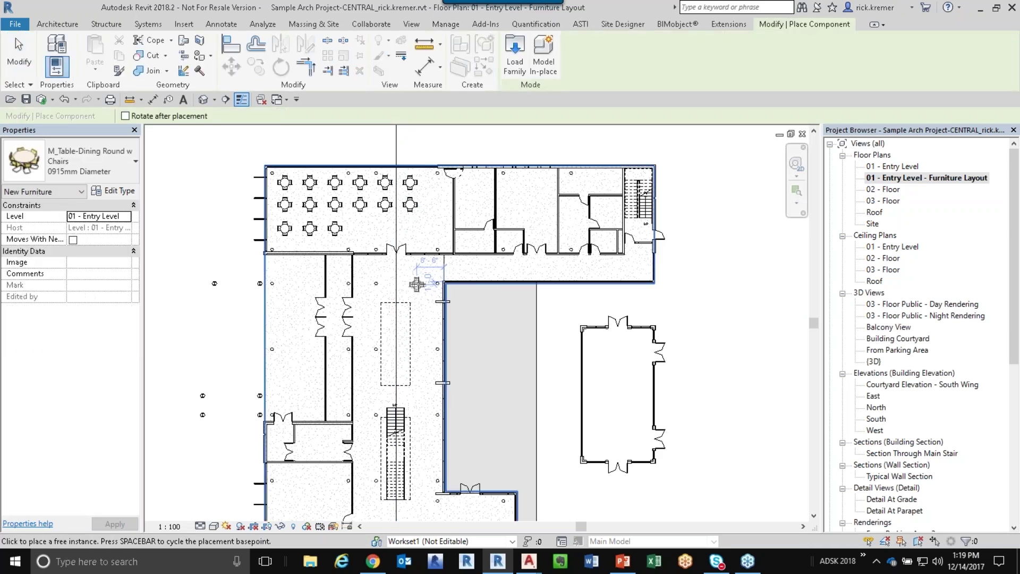
pyautogui.scroll(4, 423, 292)
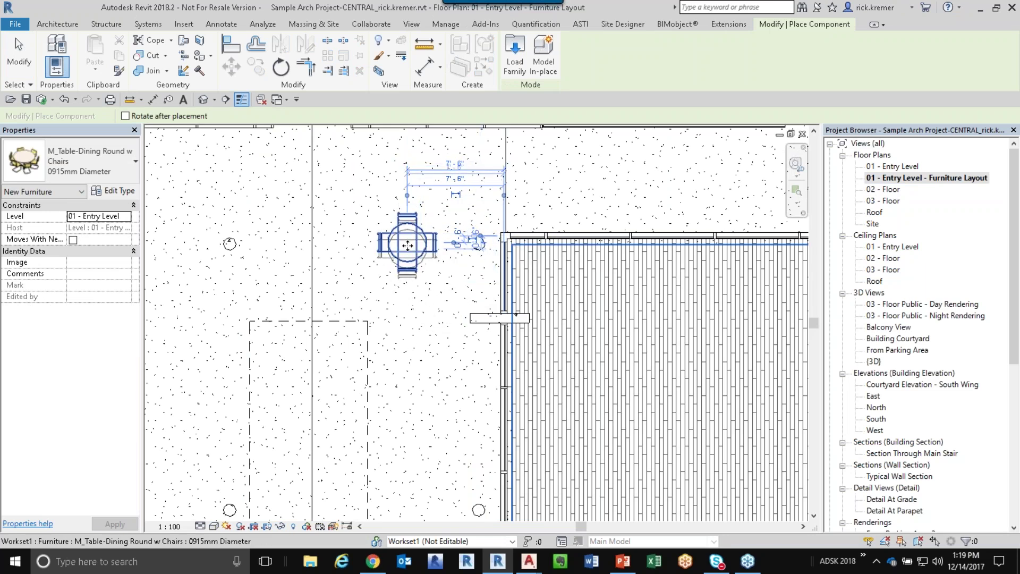
pyautogui.press('Escape')
pyautogui.press('Escape')
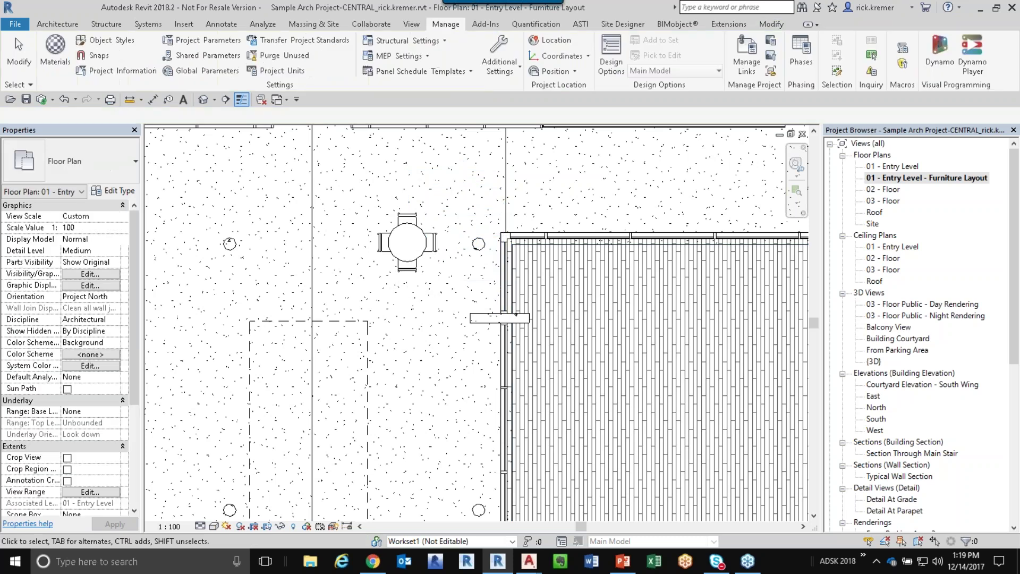
pyautogui.click(52, 100)
pyautogui.click(66, 112)
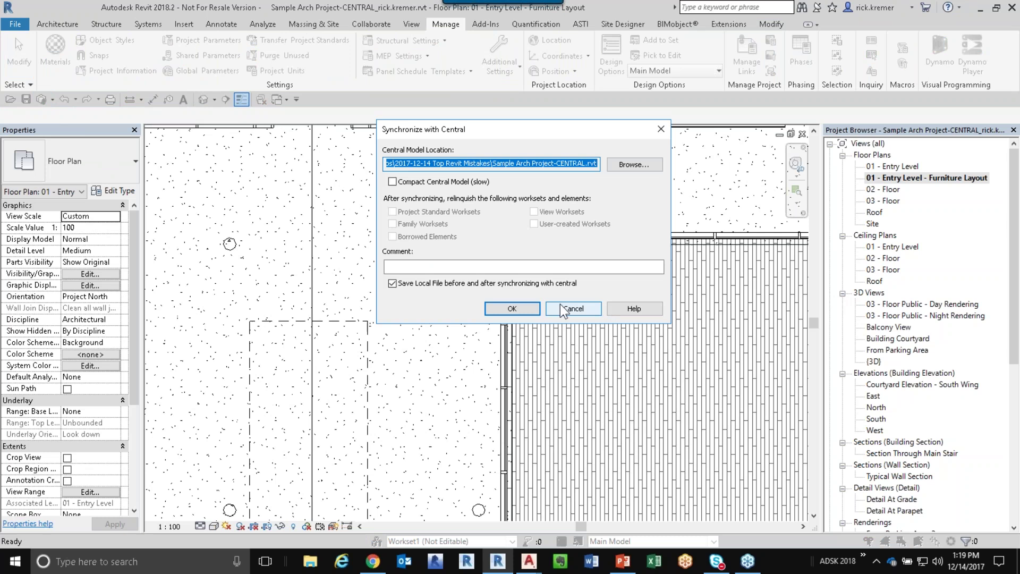
pyautogui.click(586, 308)
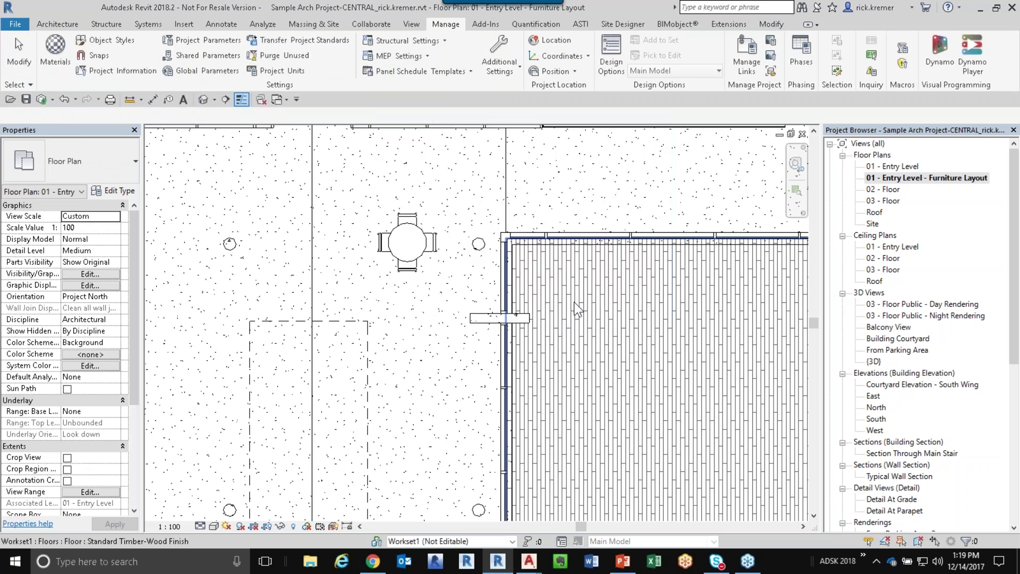
# Step: Copy the newly placed dining table straight down to a spot directly below it
pyautogui.click(407, 248)
pyautogui.click(257, 68)
pyautogui.click(407, 287)
pyautogui.click(408, 403)
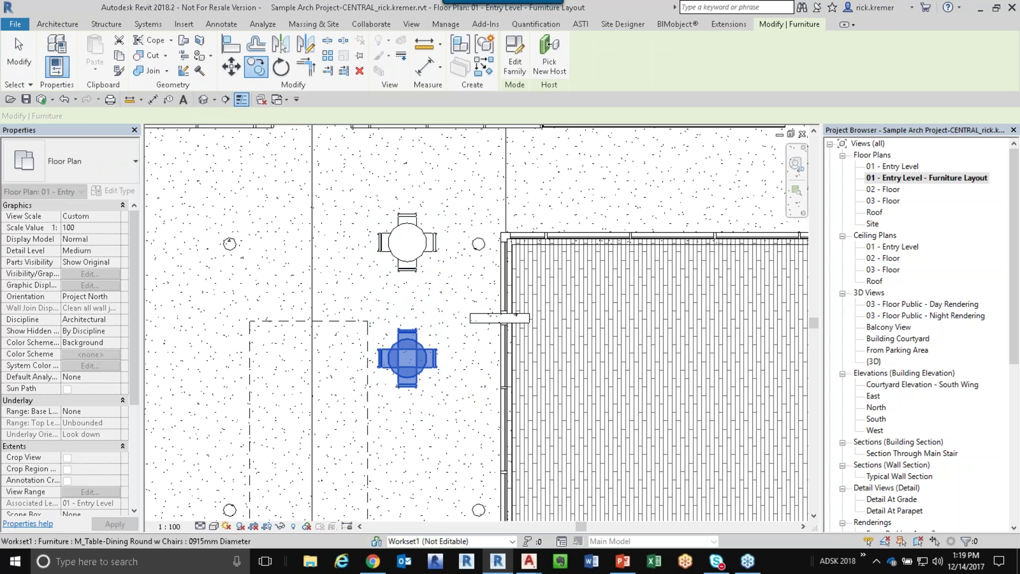
# Step: Move the copied table straight up so it sits exactly on top of the original table
pyautogui.click(233, 67)
pyautogui.click(417, 339)
pyautogui.scroll(1, 418, 214)
pyautogui.click(418, 218)
pyautogui.scroll(1, 425, 234)
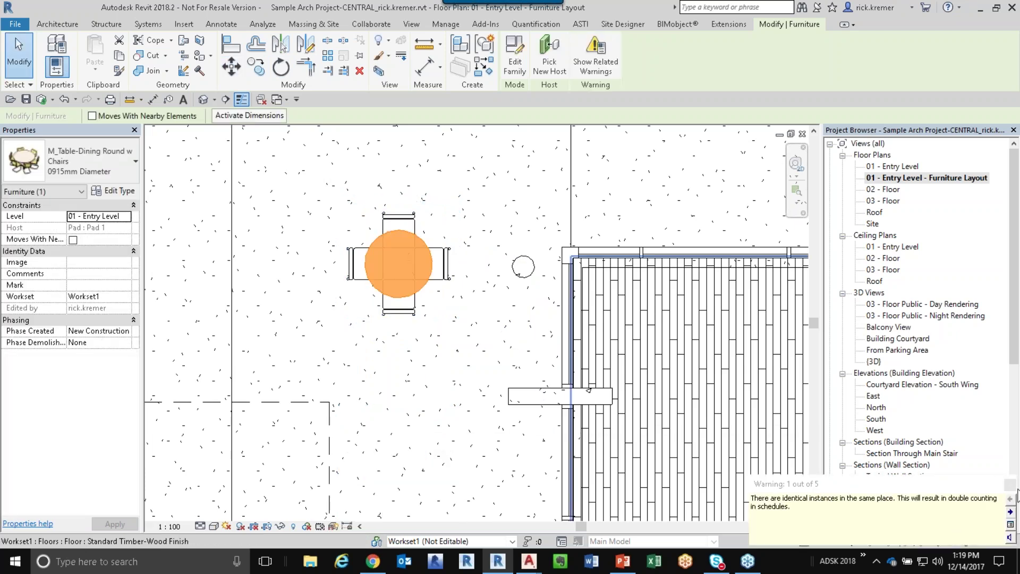
pyautogui.click(15, 37)
# Step: Synchronize with the central model using the comment "added furn", saving the local file before and after
pyautogui.click(52, 99)
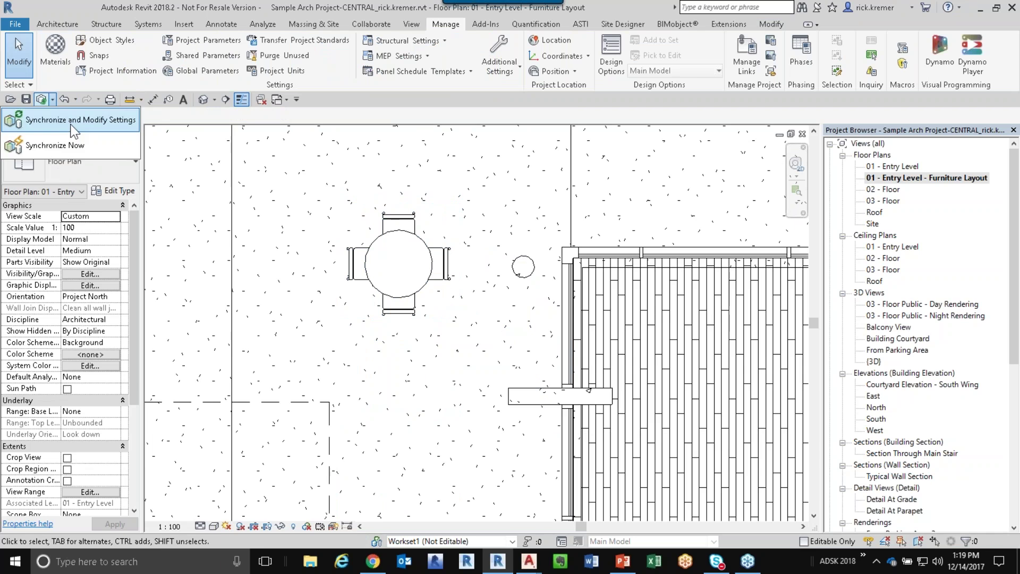
pyautogui.click(71, 124)
pyautogui.click(563, 265)
pyautogui.write('added furn')
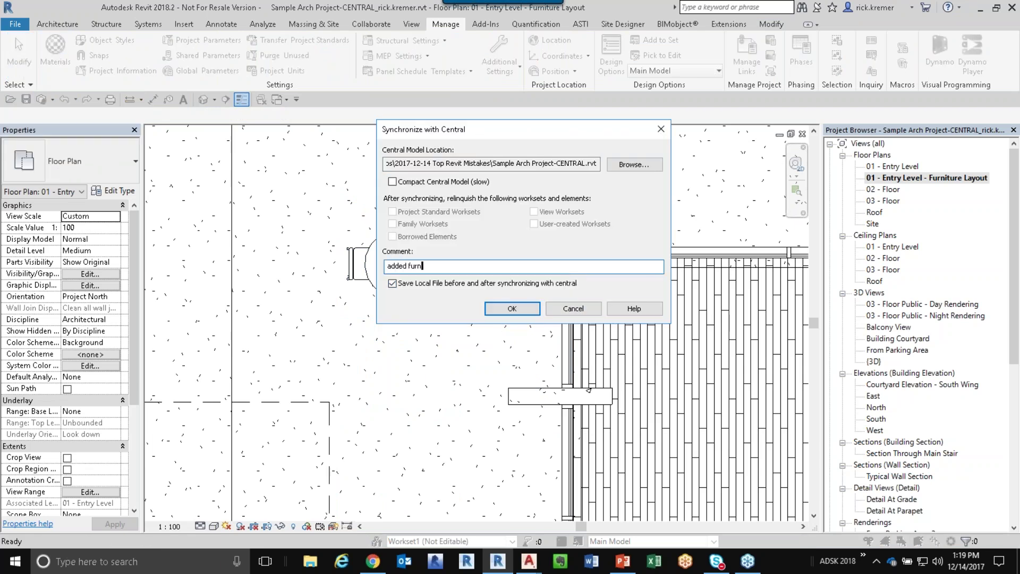
pyautogui.click(513, 309)
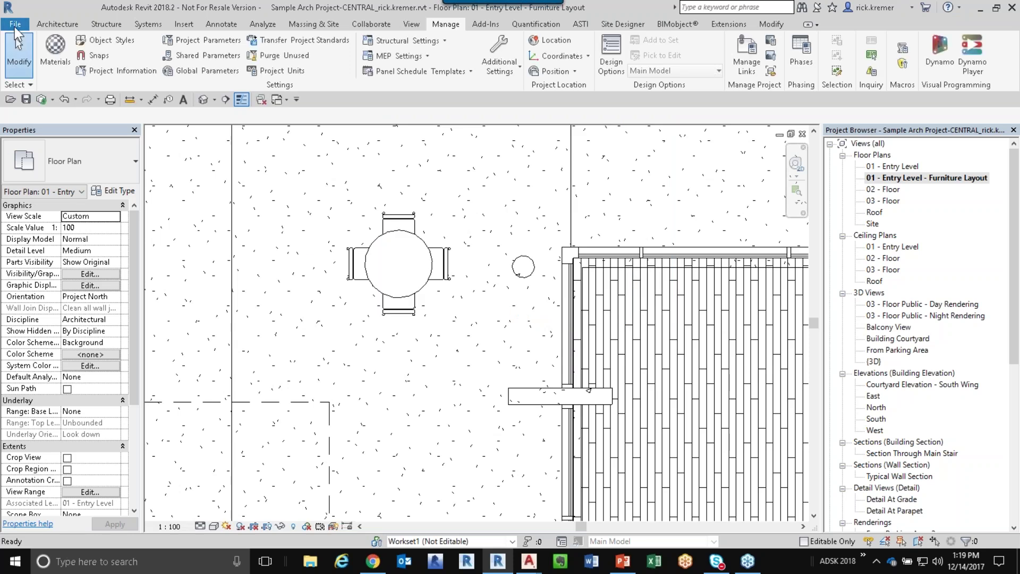
# Step: Review the warnings again and highlight the first table listed in Warning 5 under identical instances in the same place
pyautogui.click(14, 25)
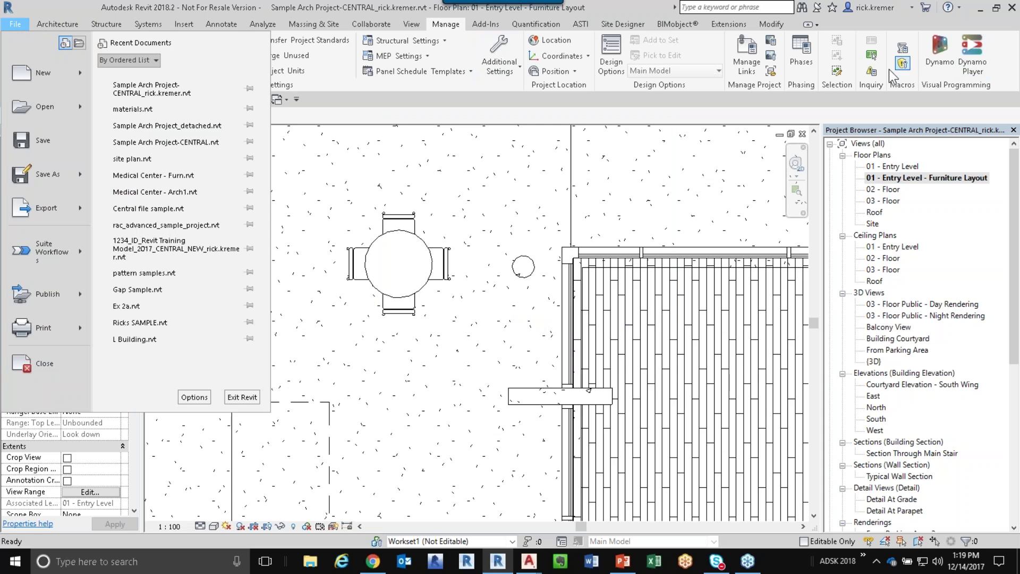
pyautogui.click(879, 81)
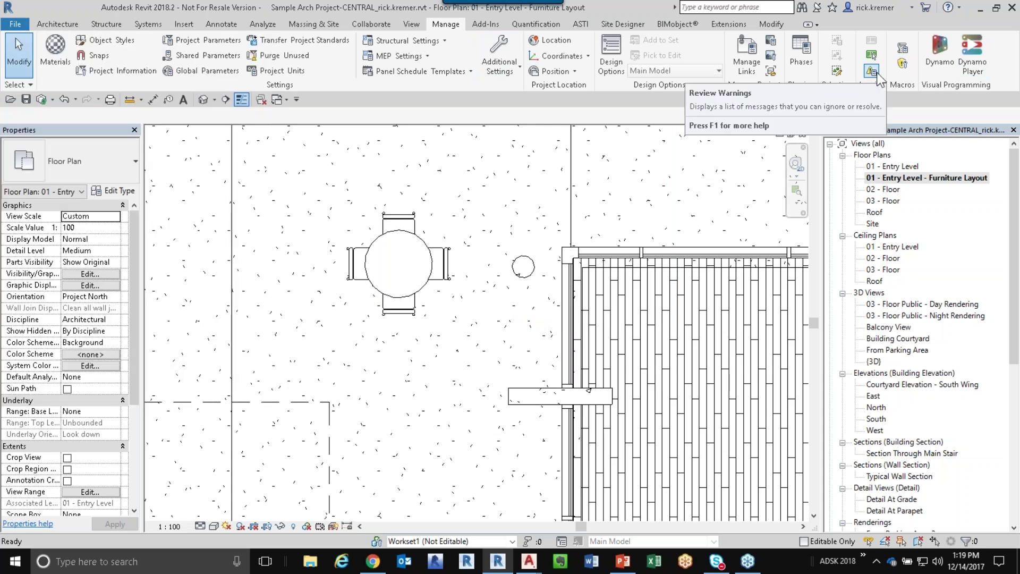
pyautogui.click(874, 73)
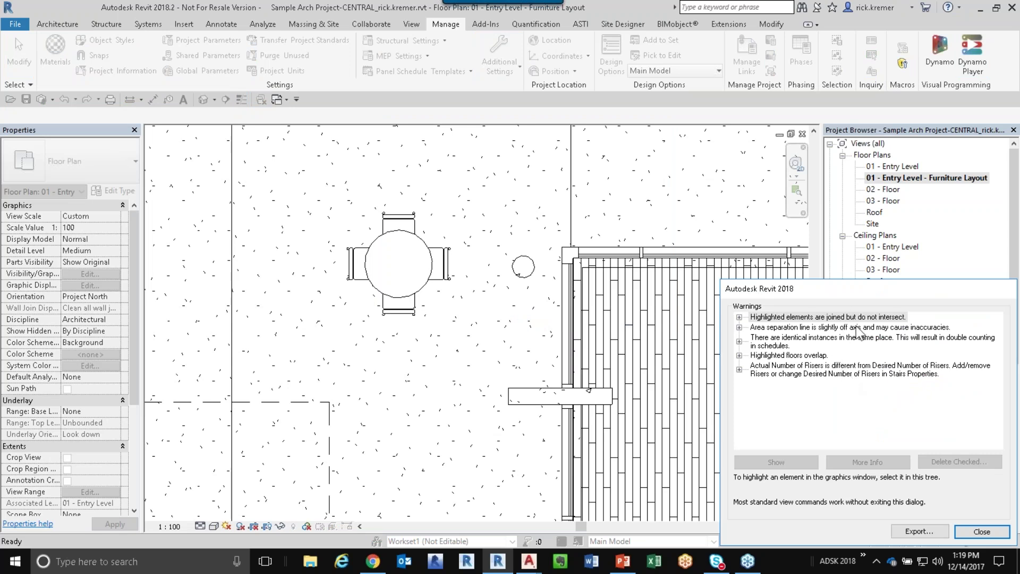
pyautogui.click(814, 342)
pyautogui.click(739, 342)
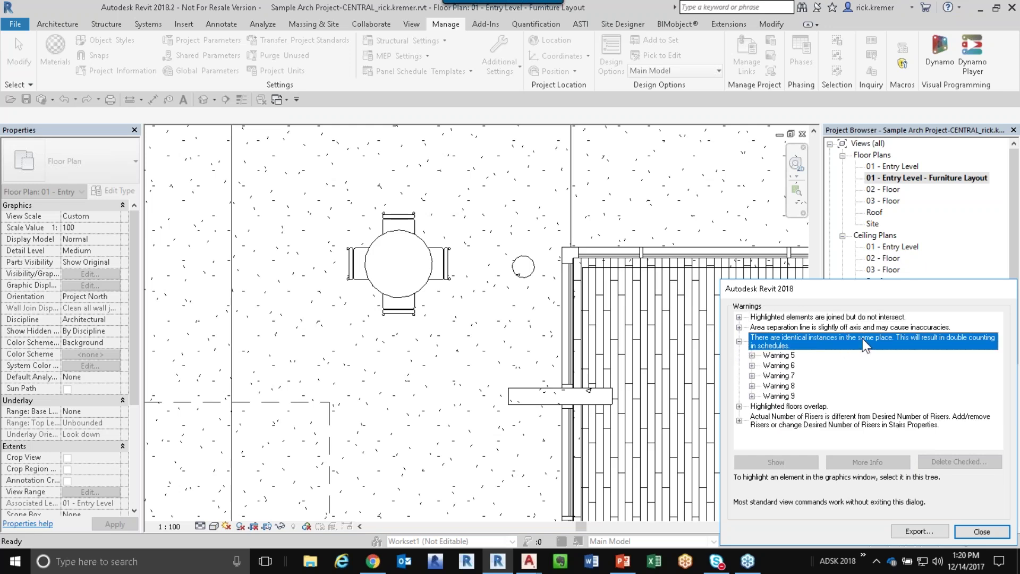
pyautogui.press('ctrl')
pyautogui.click(753, 356)
pyautogui.click(805, 370)
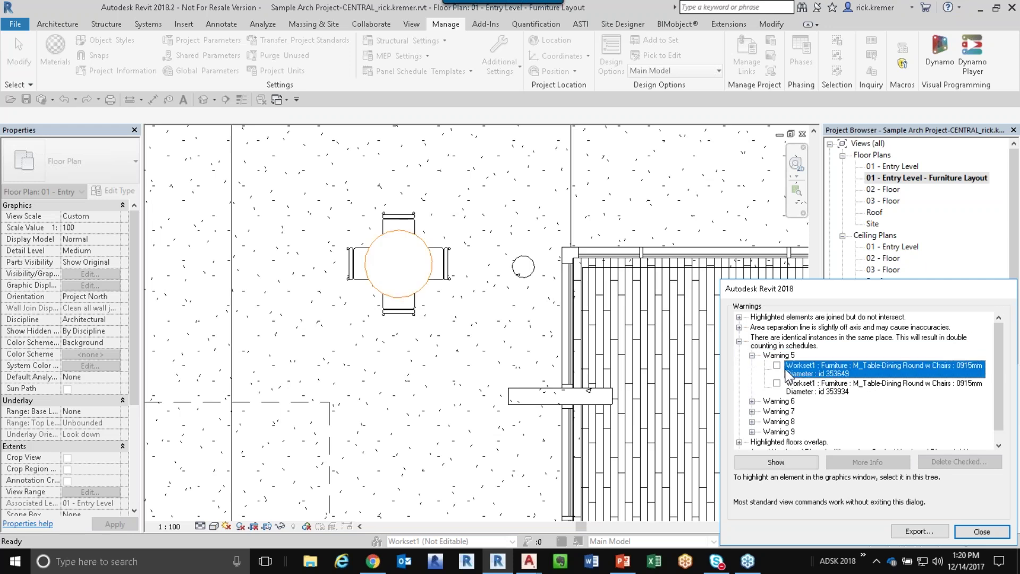
# Step: Check the first duplicate table in the warnings list, show it in the plan view, and close the list without deleting it
pyautogui.click(778, 366)
pyautogui.click(775, 462)
pyautogui.click(590, 329)
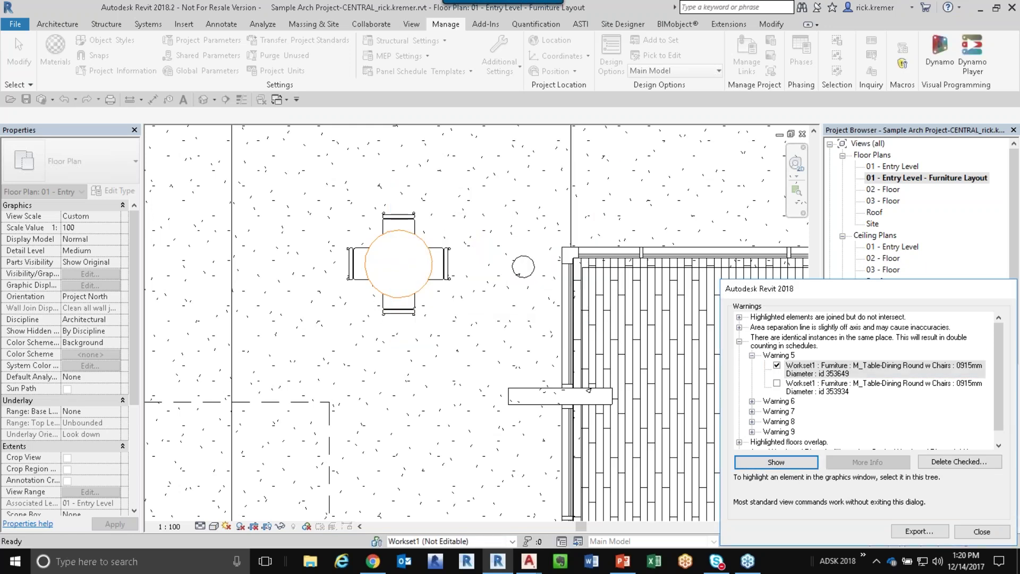
pyautogui.click(524, 281)
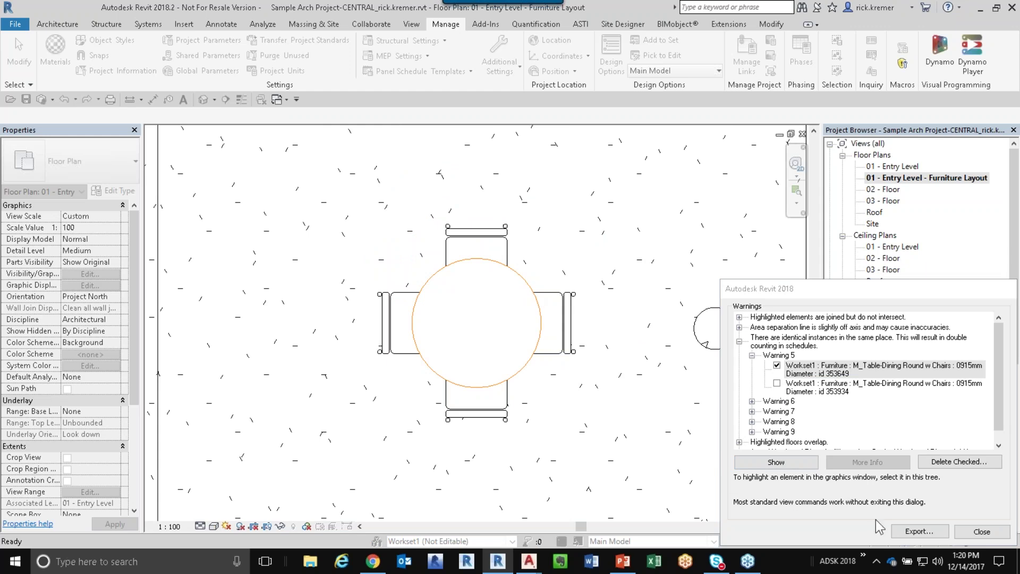
pyautogui.click(981, 532)
# Step: Separate the two overlapping dining tables by moving one straight down and the other up and slightly left
pyautogui.click(535, 304)
pyautogui.scroll(-3, 521, 302)
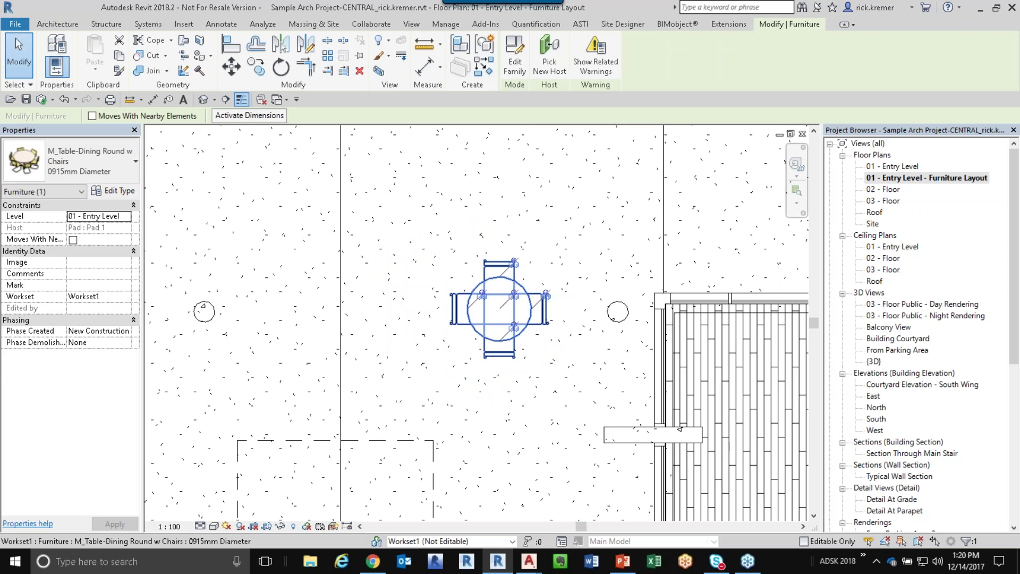
pyautogui.keyDown('ctrl'); pyautogui.moveTo(509, 304); pyautogui.dragTo(509, 432); pyautogui.keyUp('ctrl')
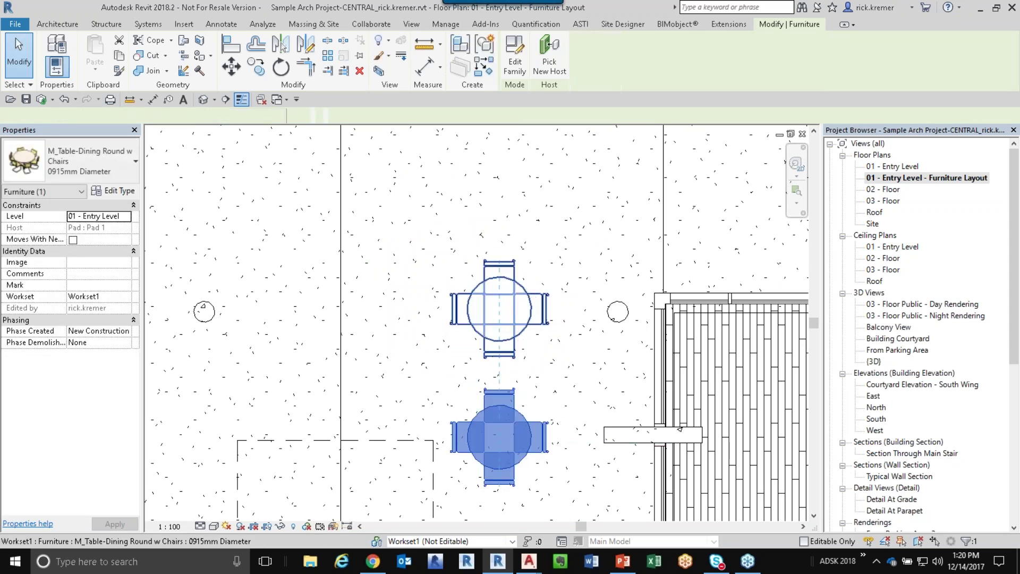
pyautogui.click(530, 305)
pyautogui.moveTo(517, 257); pyautogui.dragTo(504, 188)
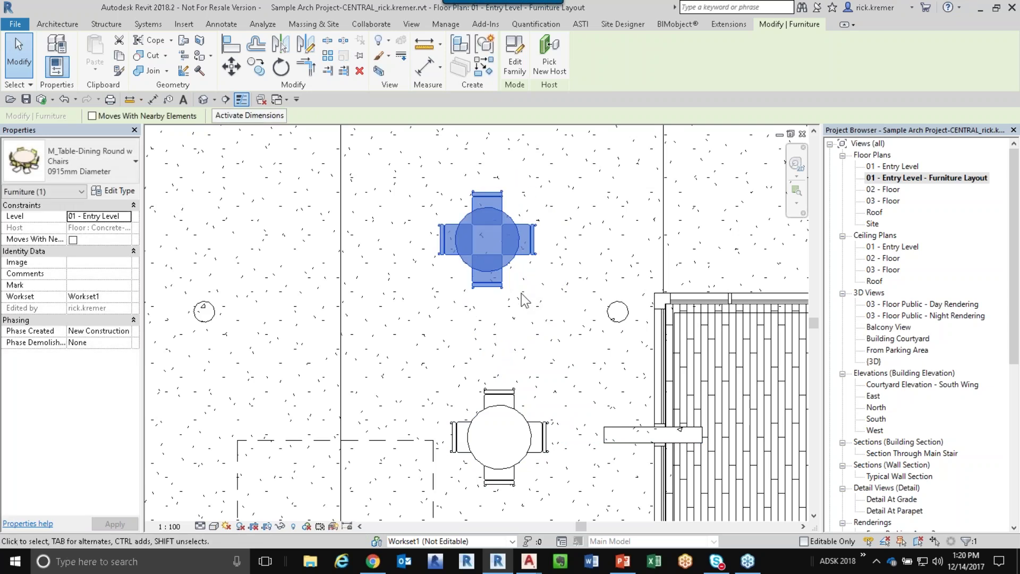
pyautogui.click(520, 425)
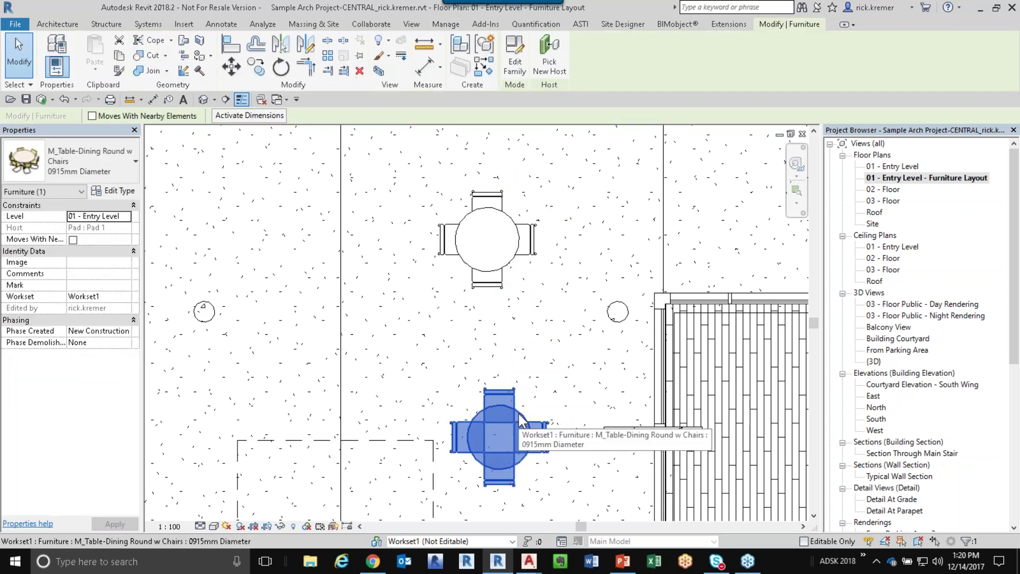
pyautogui.press('Escape')
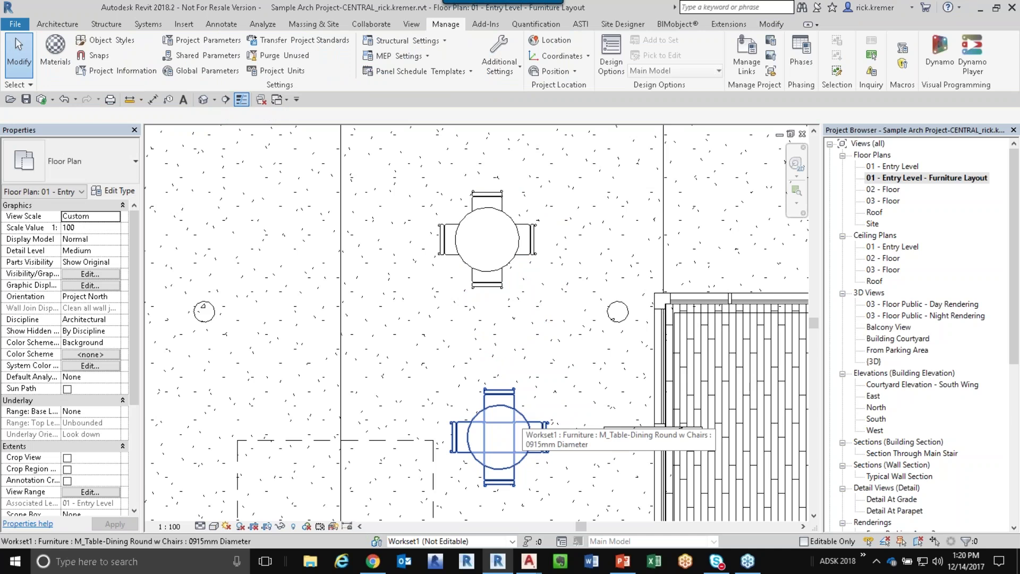
# Step: Synchronize the separated table positions with the central model without adding a comment
pyautogui.click(51, 100)
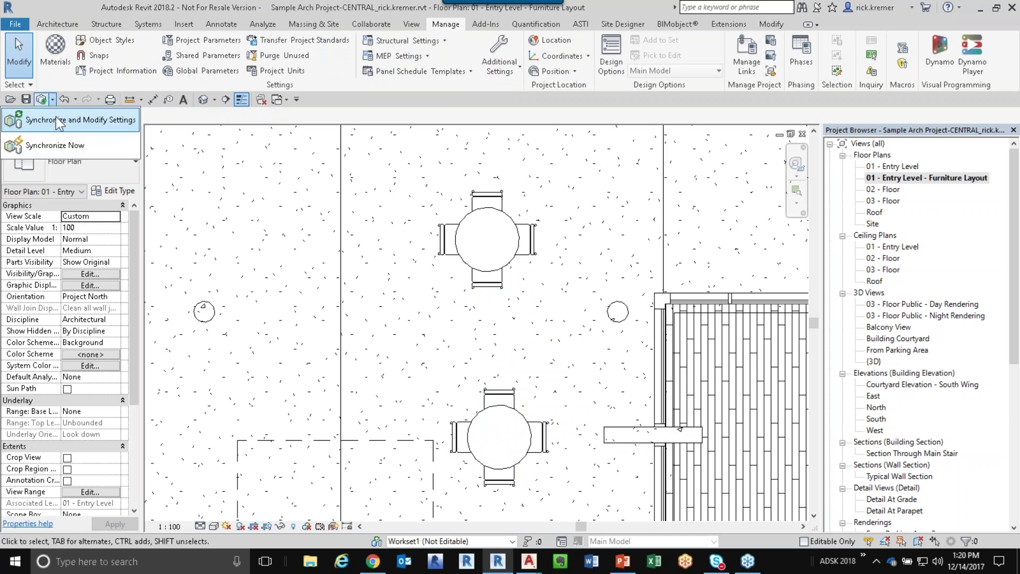
pyautogui.click(56, 117)
pyautogui.click(527, 306)
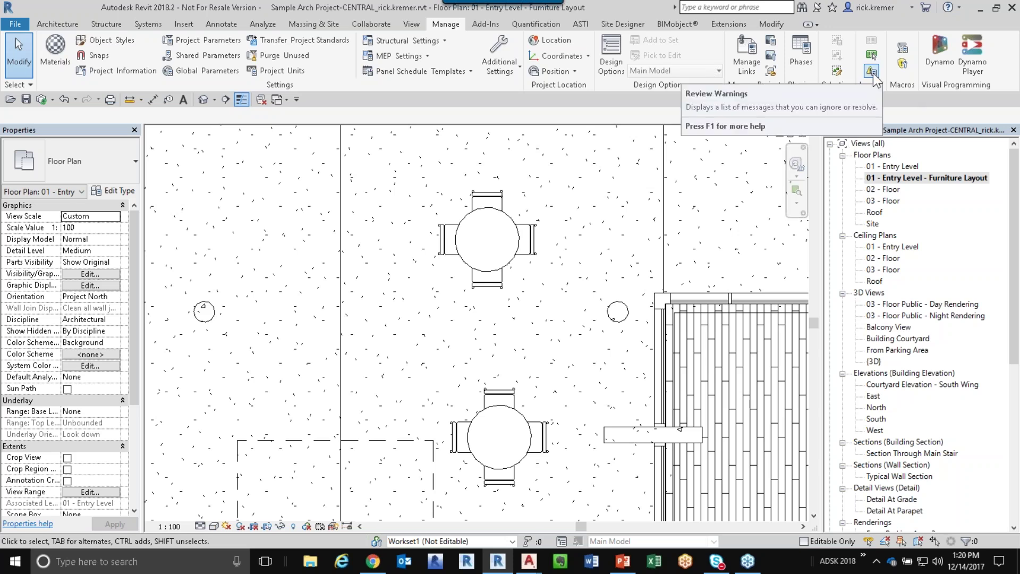
# Step: Recheck the project's warning categories for identical instances and close the warnings list
pyautogui.click(872, 71)
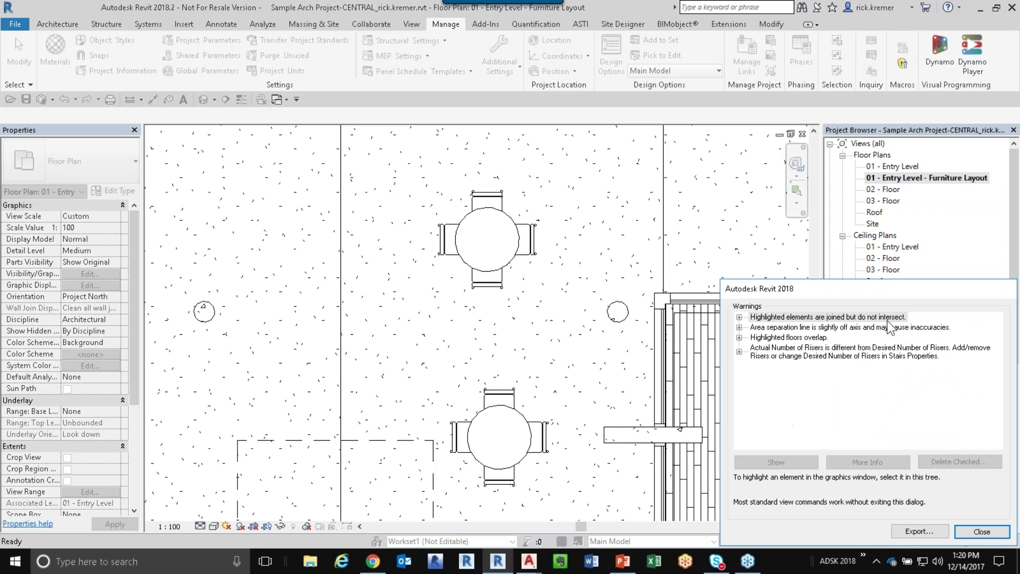
pyautogui.click(806, 393)
pyautogui.click(983, 532)
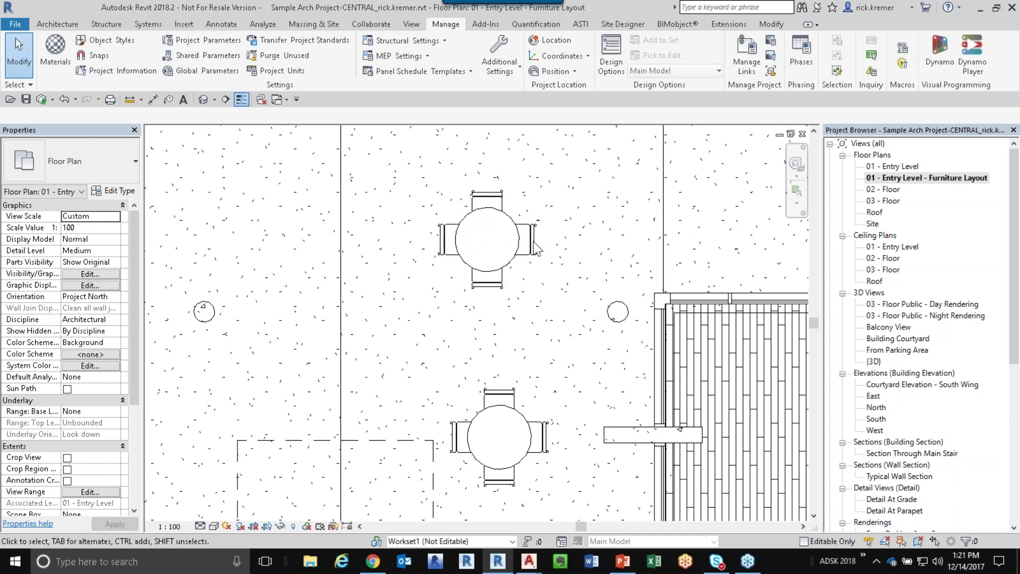
# Step: Open the default 3D view and show the building around its courtyard
pyautogui.click(203, 99)
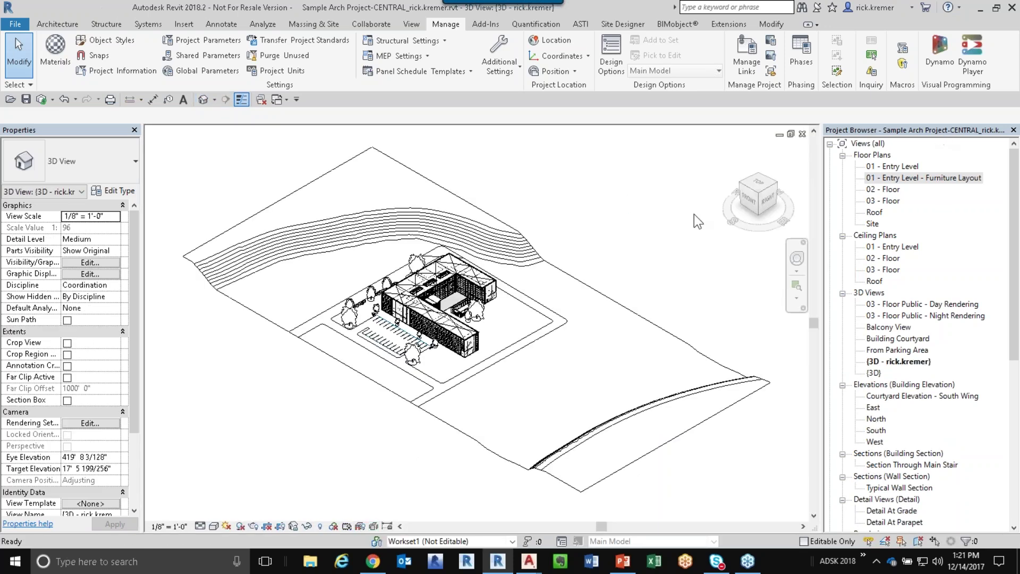
pyautogui.scroll(3, 451, 269)
pyautogui.scroll(2, 454, 282)
pyautogui.moveTo(458, 294); pyautogui.dragTo(426, 353, button='middle')
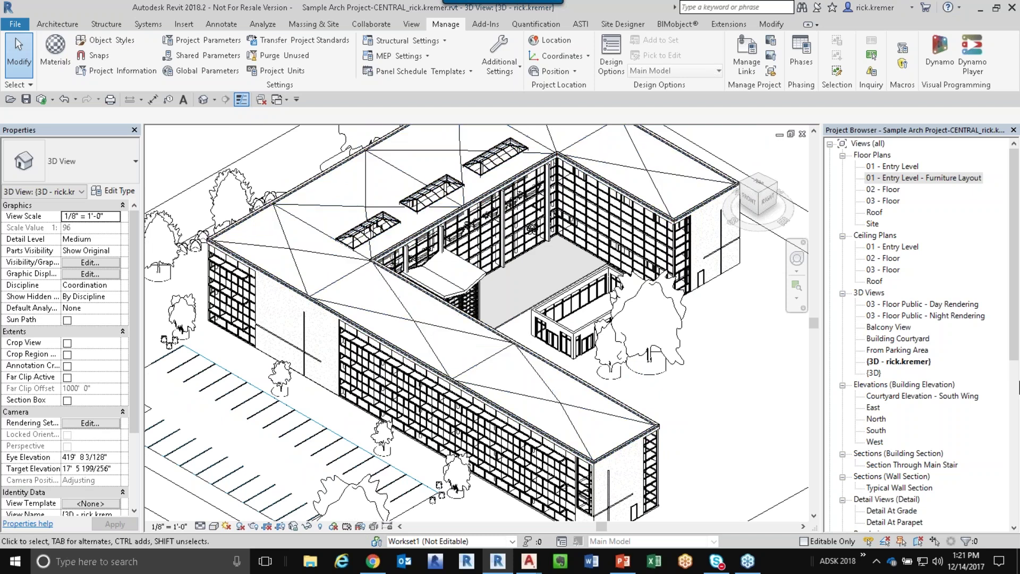
# Step: Open the 03 - Floor Public night and day rendering views, the 02 - Floor ceiling plan, the 03 - Floor plan and the {3D} view
pyautogui.click(886, 318)
pyautogui.doubleClick(888, 318)
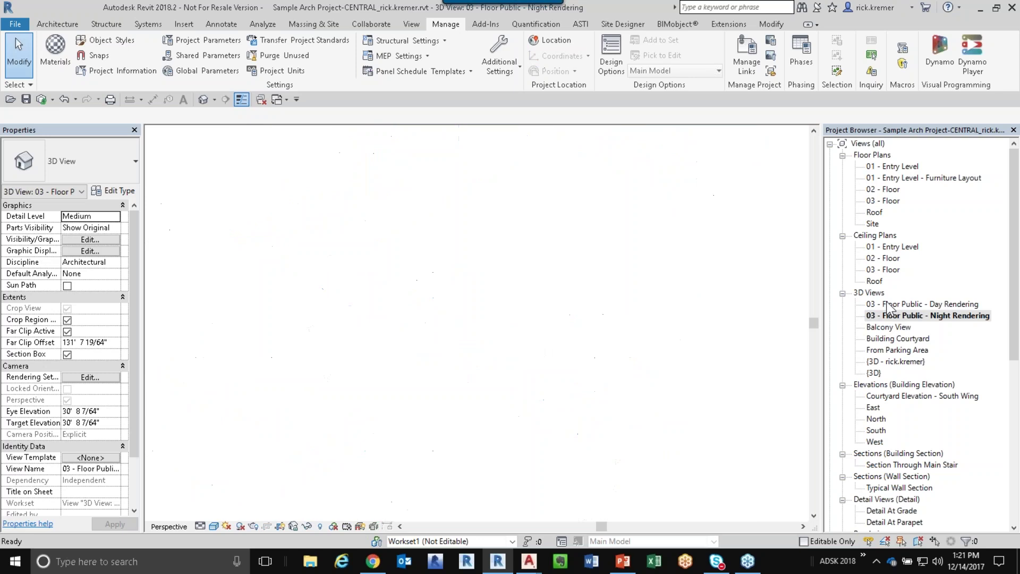
pyautogui.doubleClick(893, 304)
pyautogui.doubleClick(883, 258)
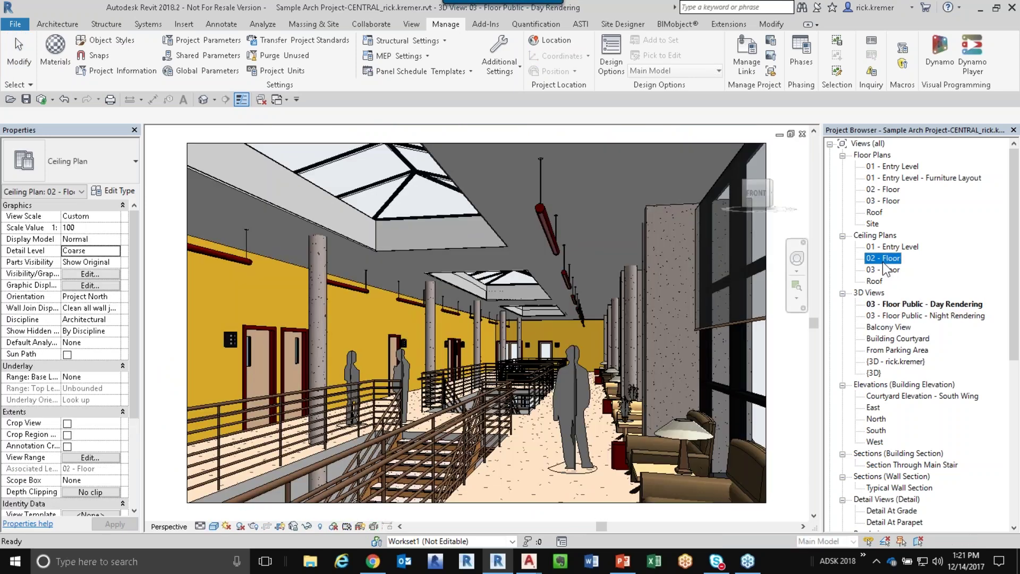
pyautogui.click(884, 201)
pyautogui.doubleClick(883, 201)
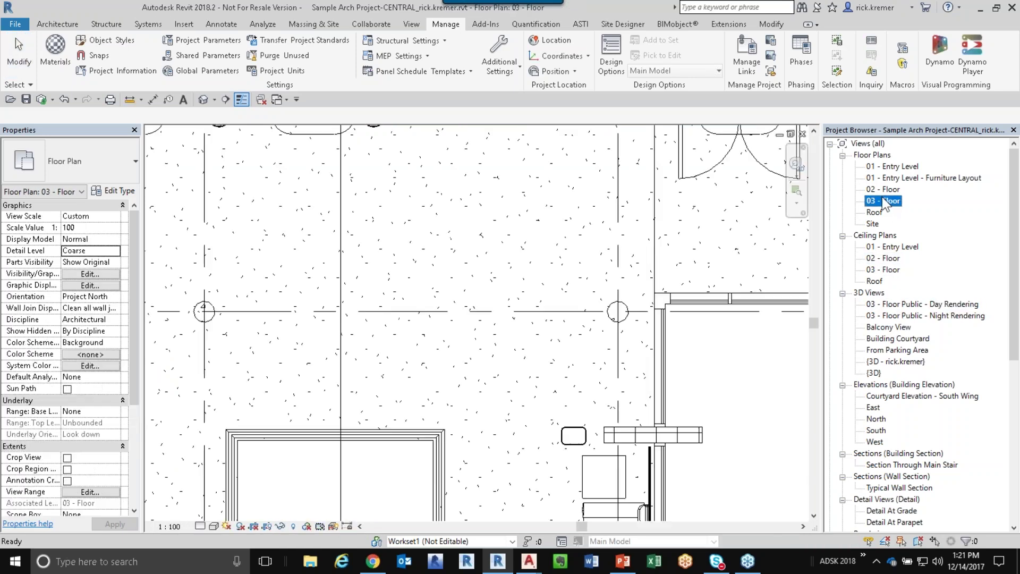
pyautogui.click(875, 373)
pyautogui.doubleClick(874, 373)
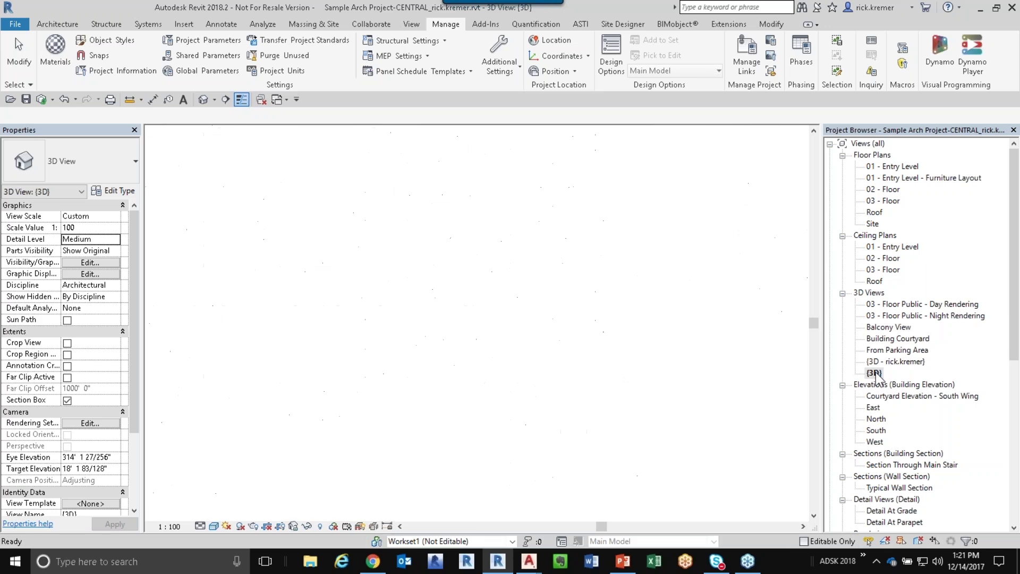
pyautogui.scroll(5, 419, 304)
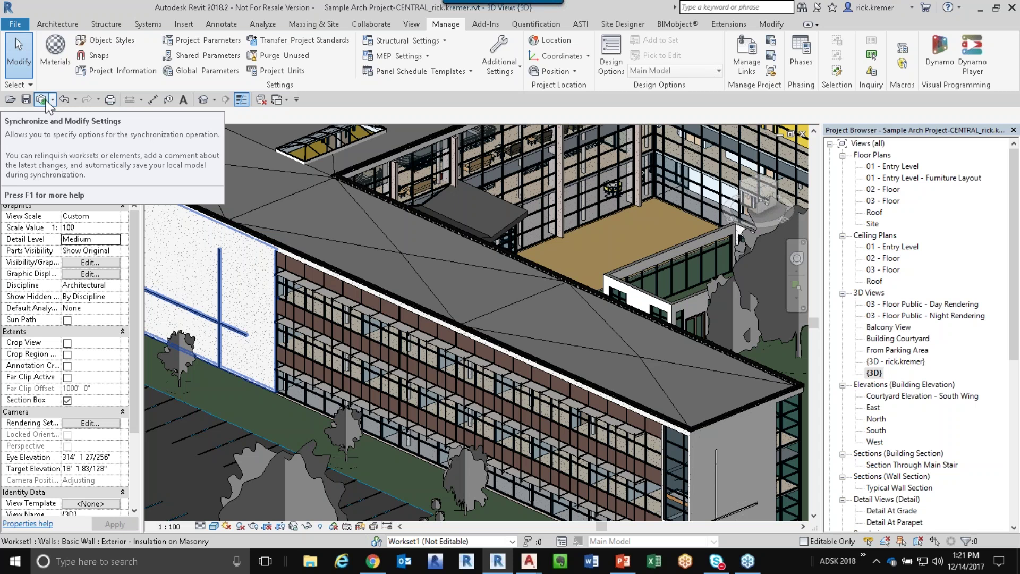
# Step: Close all hidden view windows except the {3D} view and check the list of open windows
pyautogui.click(261, 99)
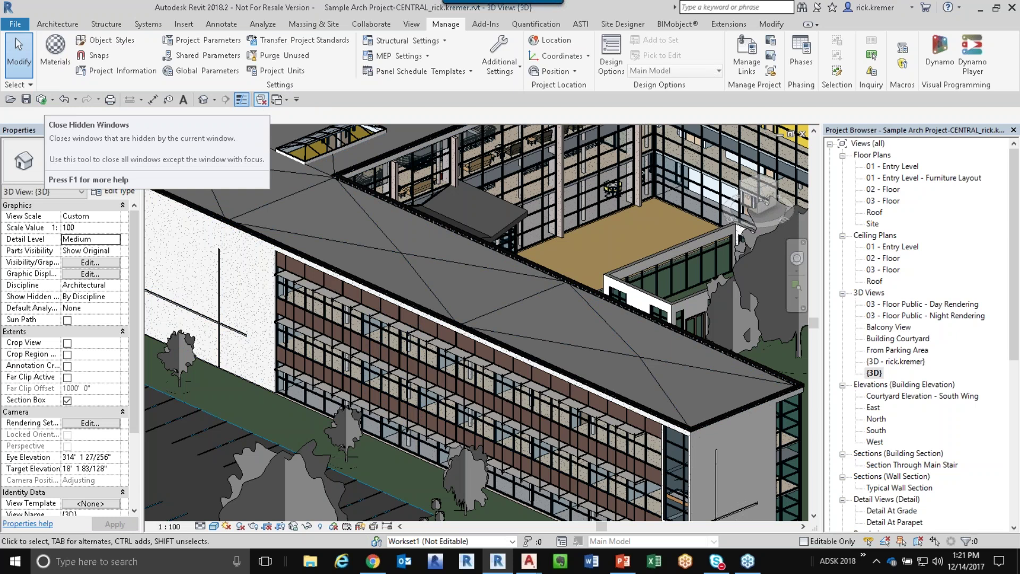
pyautogui.click(261, 101)
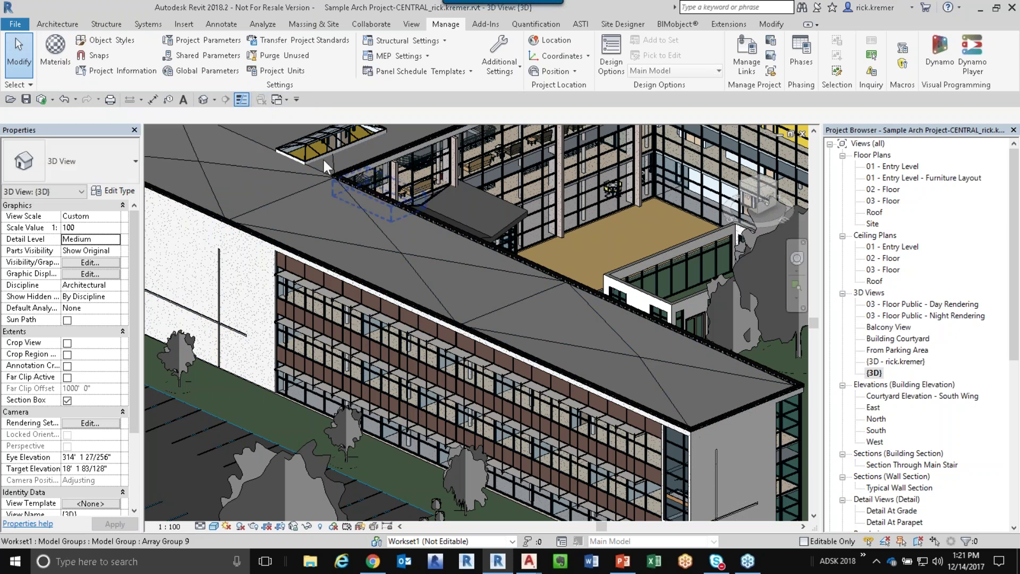
pyautogui.click(287, 99)
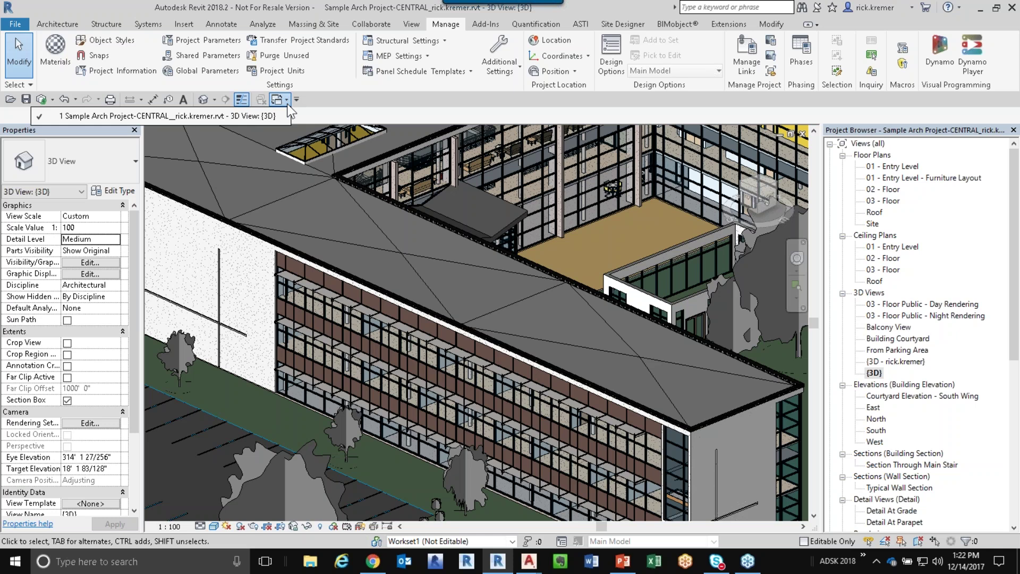
# Step: Bring up the Synchronize and Modify Settings options for the central model and close them
pyautogui.click(53, 101)
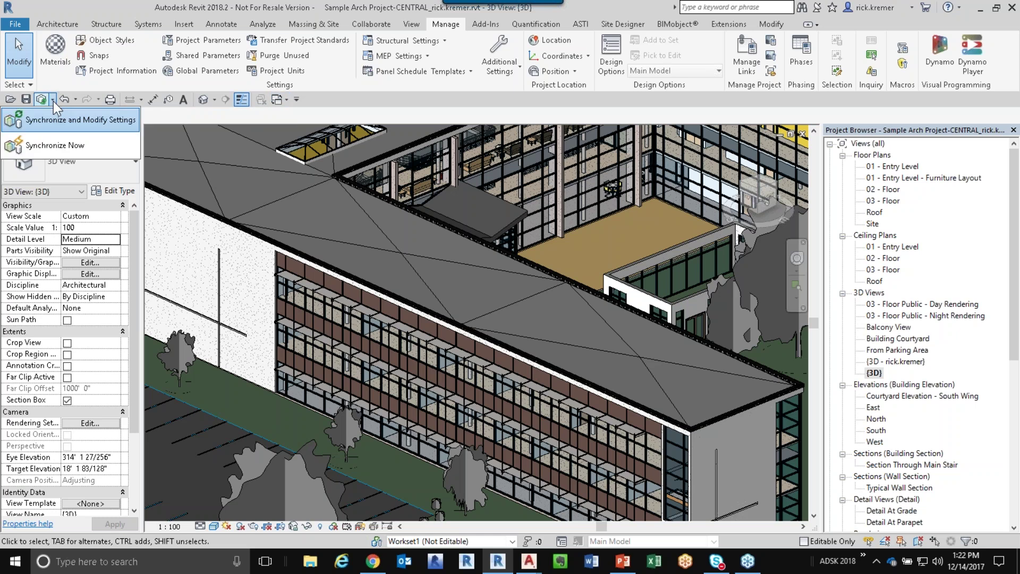
pyautogui.click(70, 125)
pyautogui.click(512, 309)
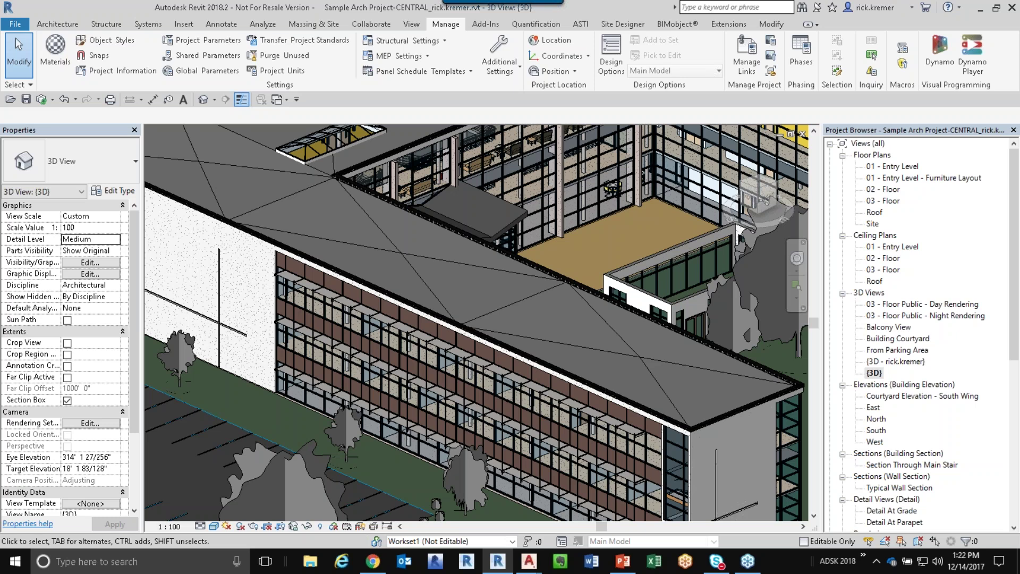
# Step: Examine the Audit option available when opening a project file, and cancel without opening anything
pyautogui.click(395, 24)
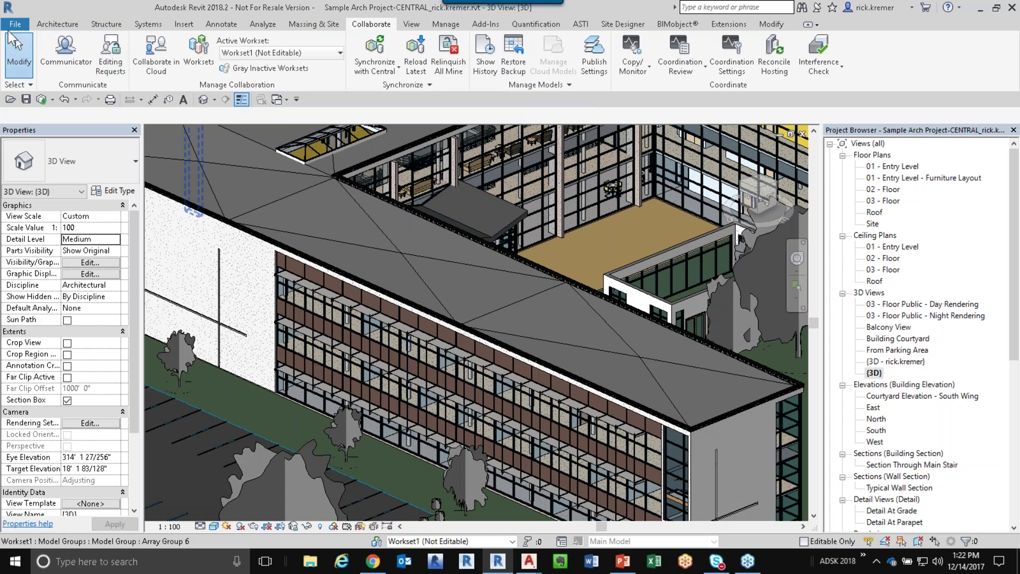
pyautogui.click(15, 27)
pyautogui.click(44, 110)
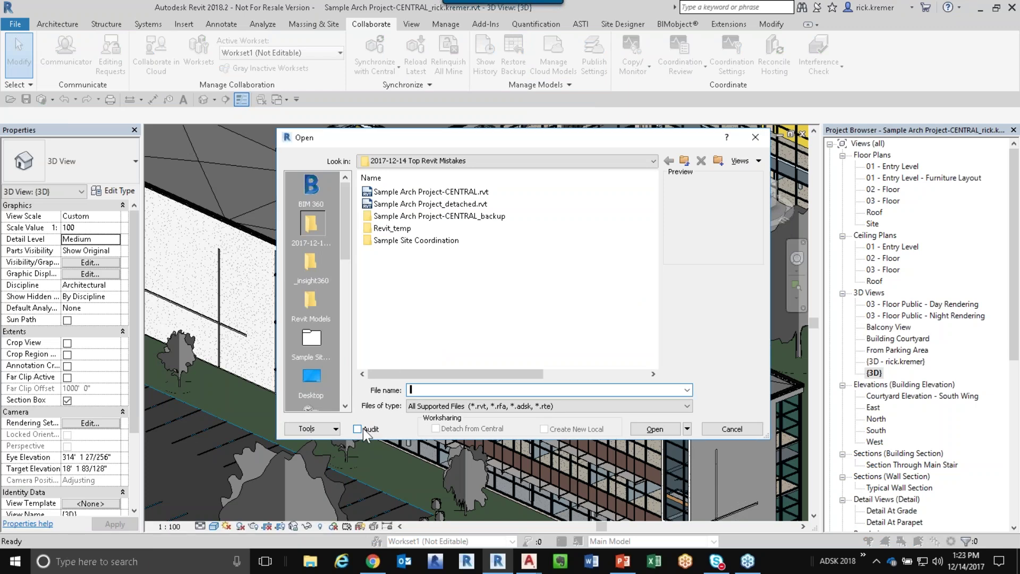
pyautogui.click(732, 429)
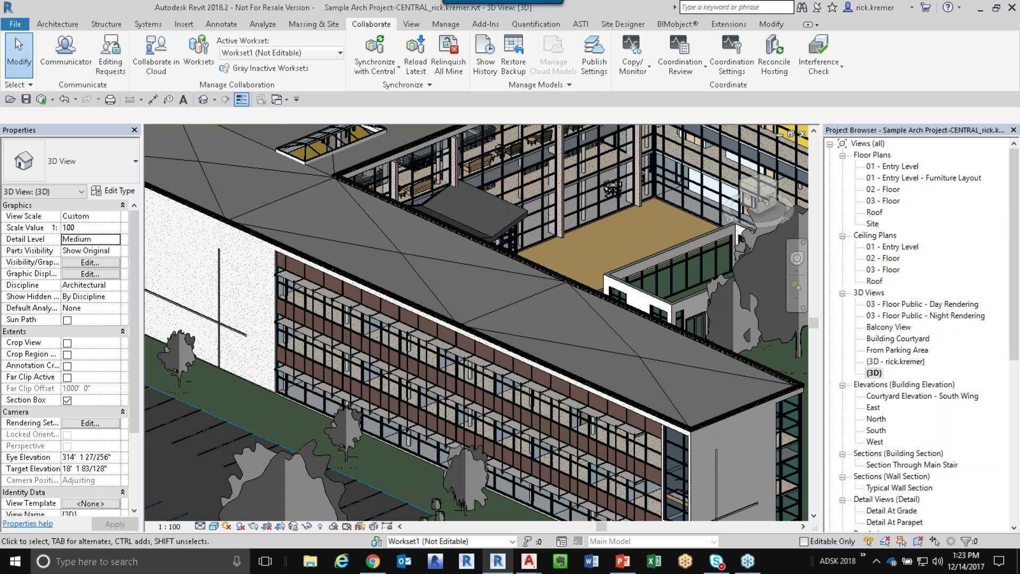
# Step: Examine the Glass material's graphics and appearance settings in the Material Browser, and cancel without changes
pyautogui.click(445, 23)
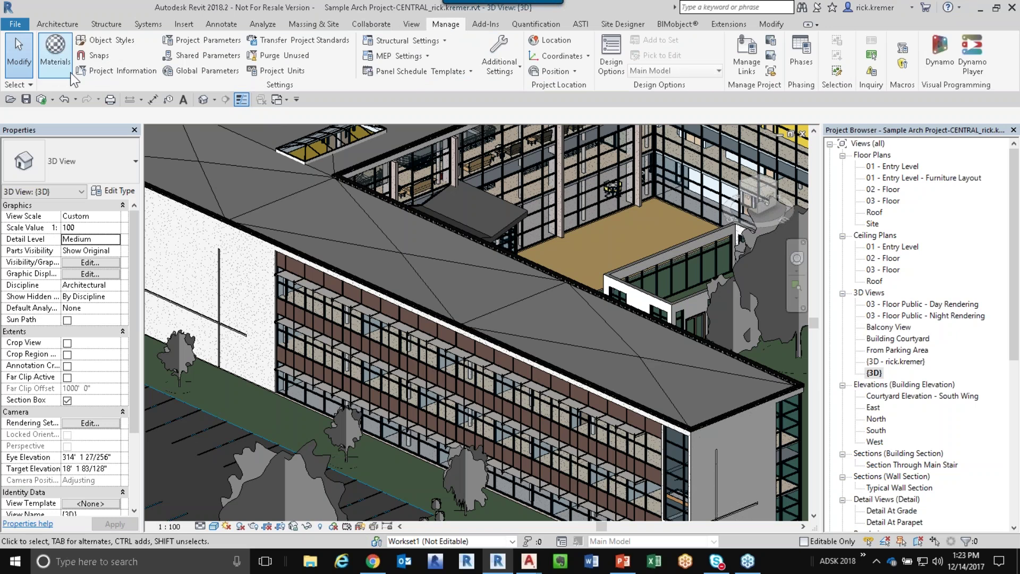
pyautogui.click(58, 57)
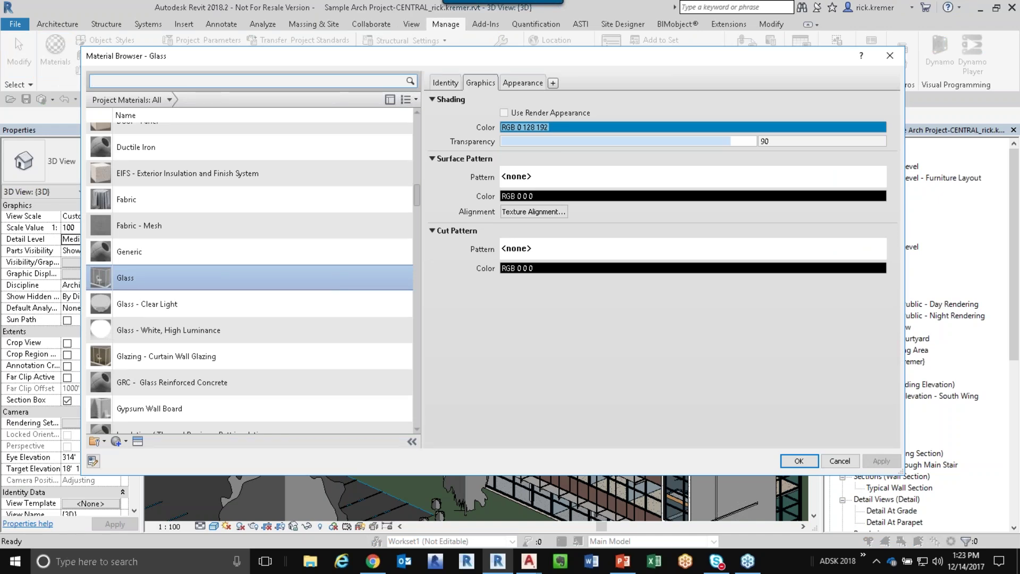
pyautogui.scroll(1, 193, 296)
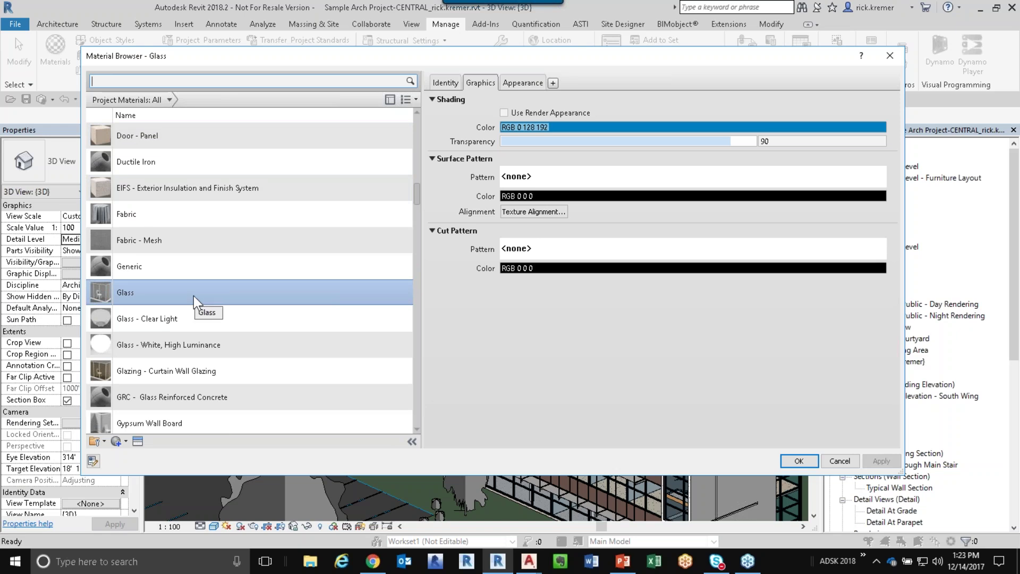
pyautogui.click(513, 86)
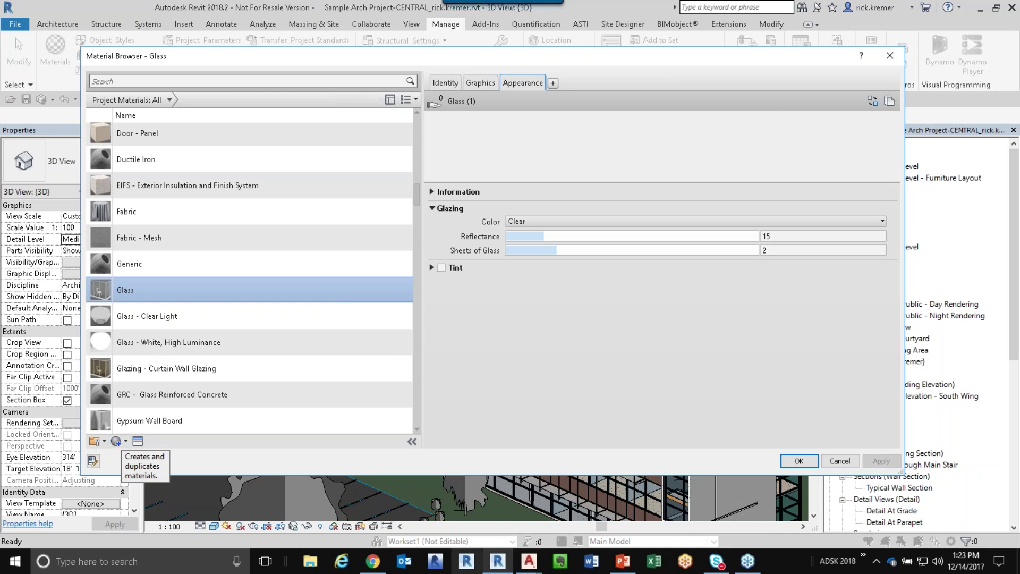
pyautogui.click(840, 460)
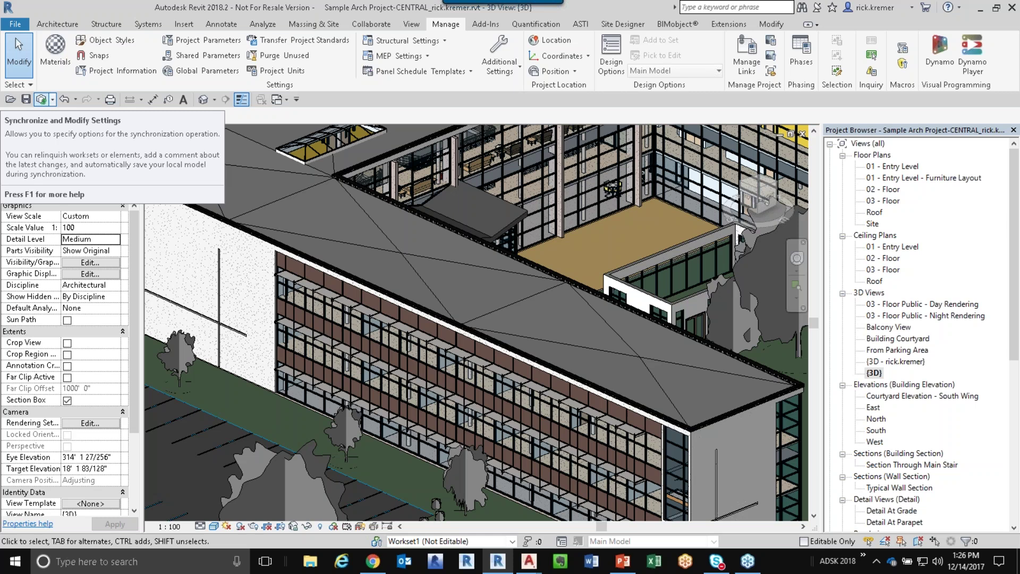
# Step: Switch to Chrome and search Google in a new tab for the presenter's screencasts
pyautogui.moveTo(377, 564)
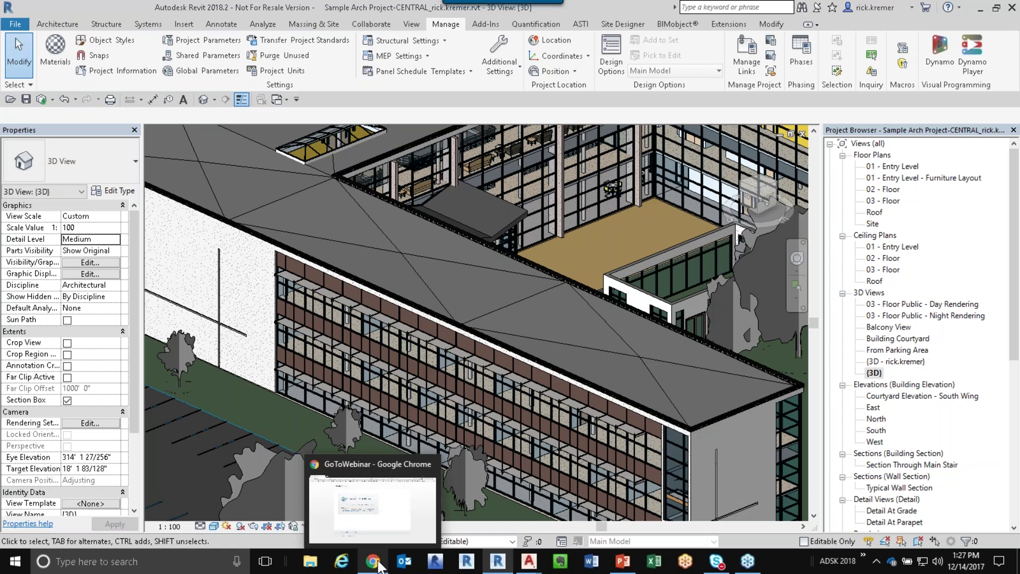
pyautogui.click(378, 562)
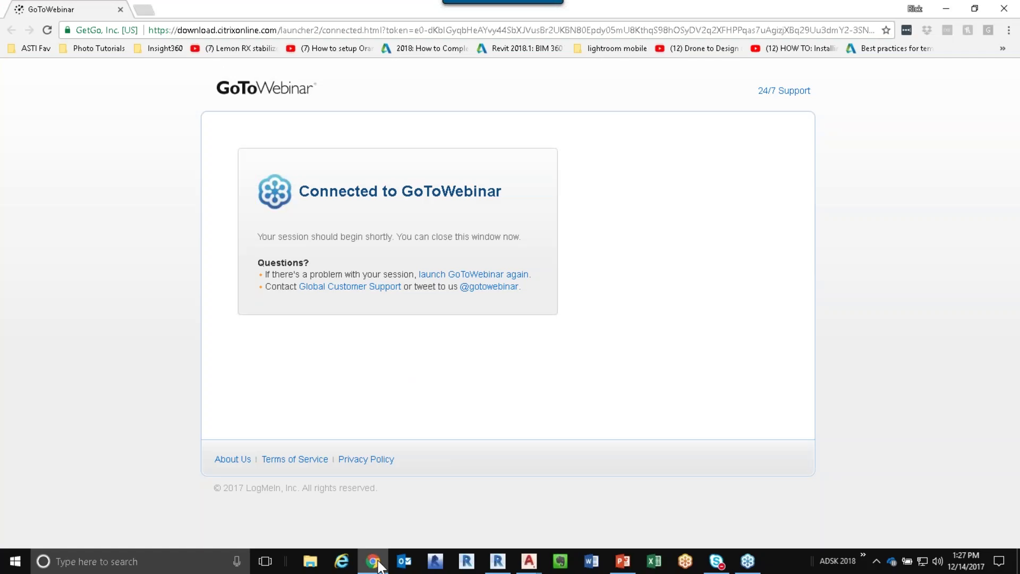
pyautogui.click(147, 9)
pyautogui.write('rick')
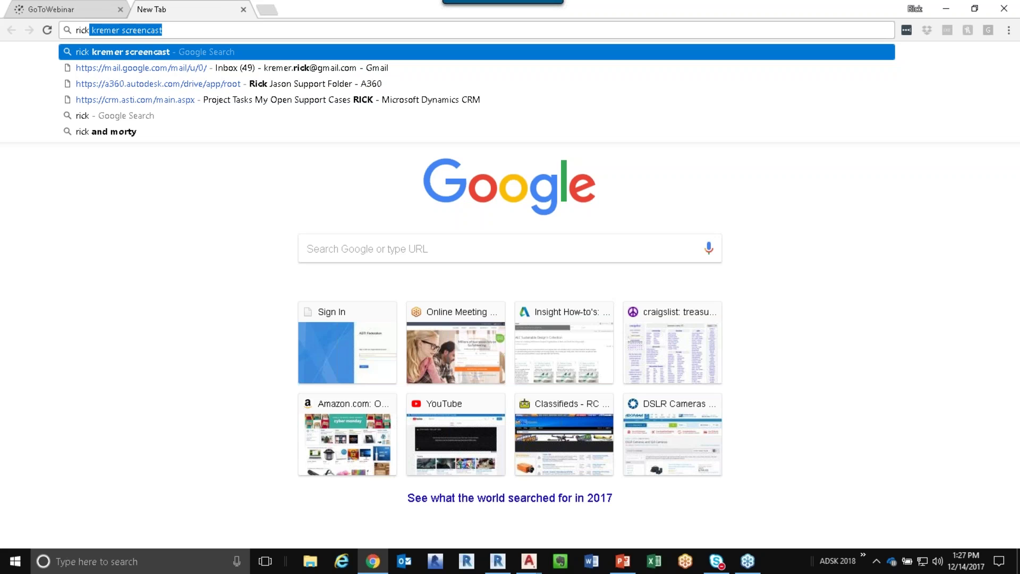
pyautogui.press('Return')
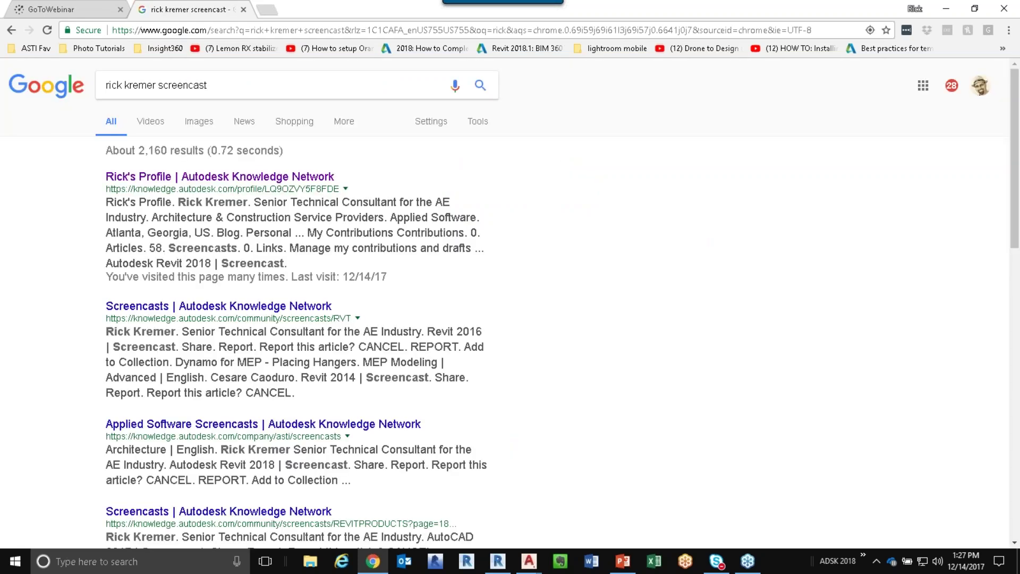
# Step: Open the presenter's Autodesk Knowledge Network profile from the results and view its list of screencasts
pyautogui.click(175, 177)
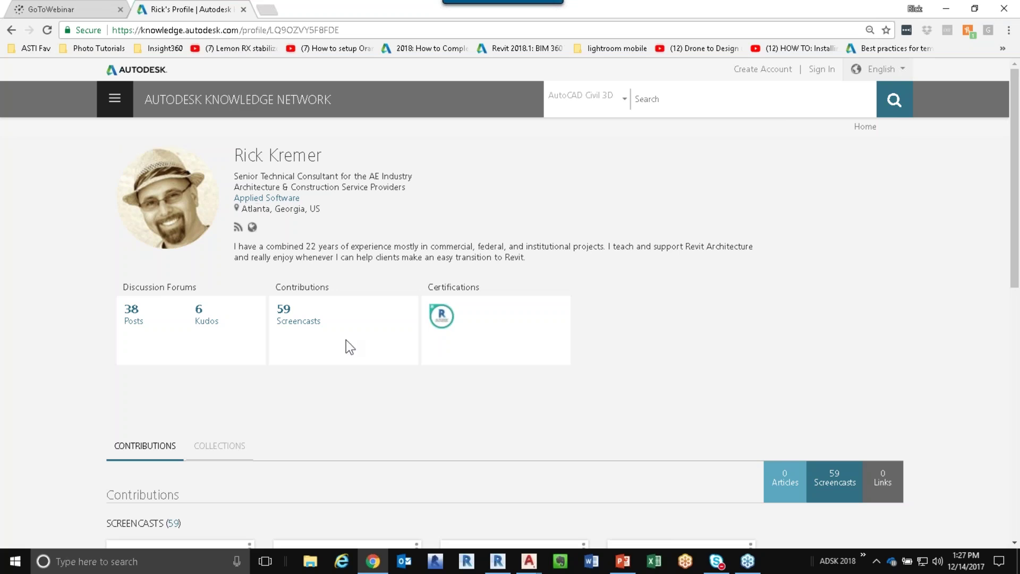
pyautogui.click(284, 325)
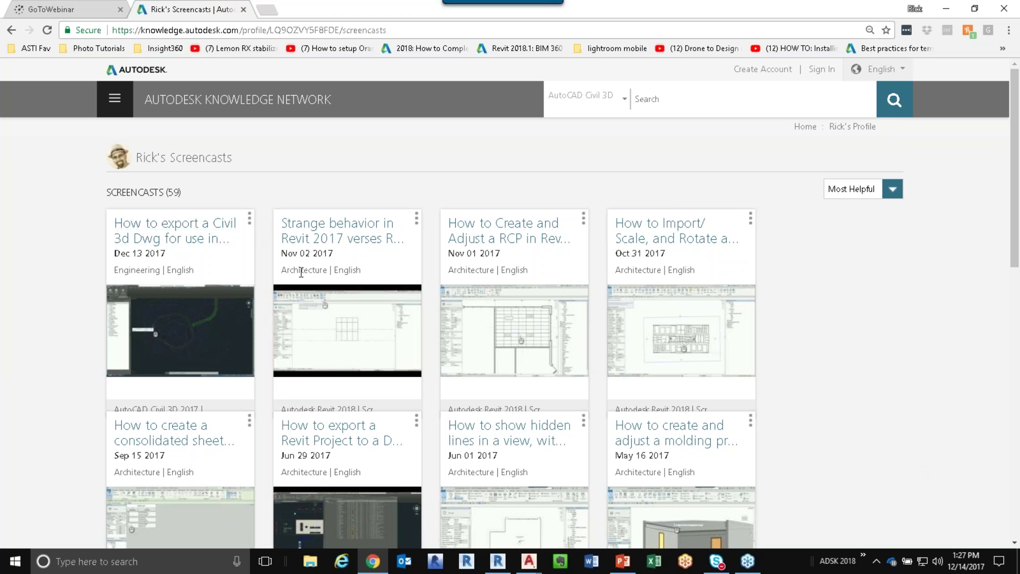
pyautogui.click(202, 238)
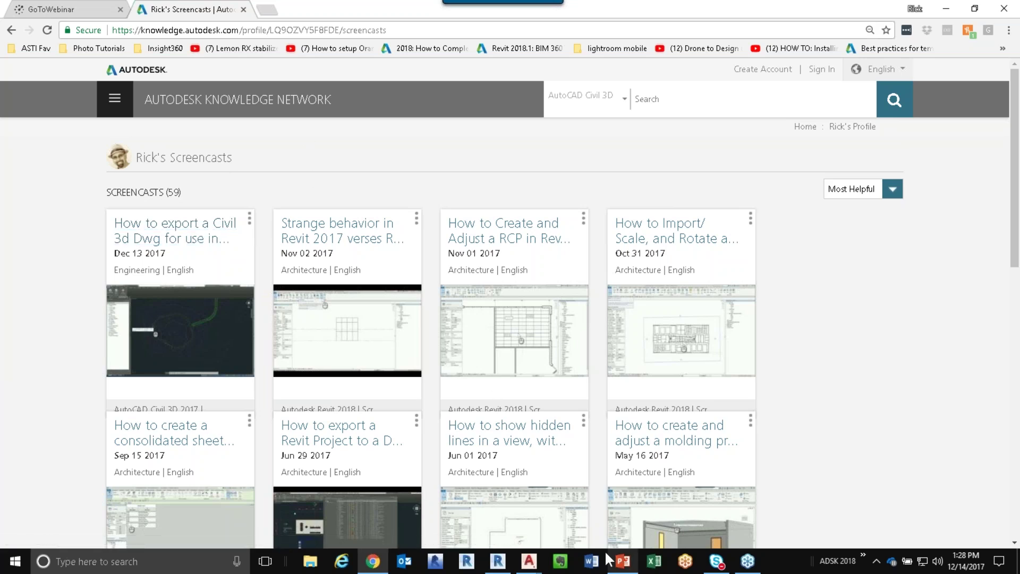
# Step: Switch back to Revit and close the current local project file
pyautogui.click(498, 561)
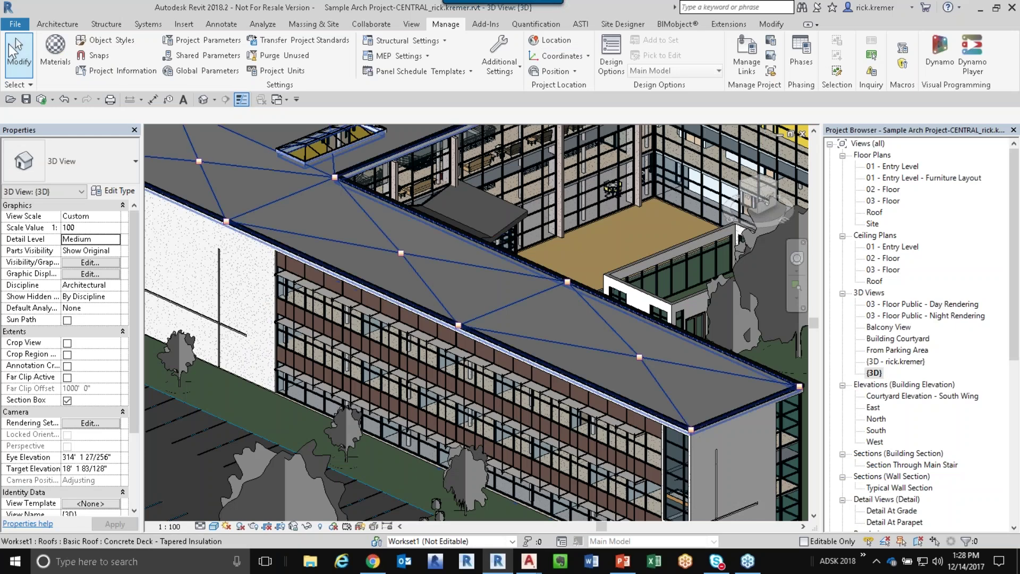
pyautogui.click(18, 26)
pyautogui.click(74, 364)
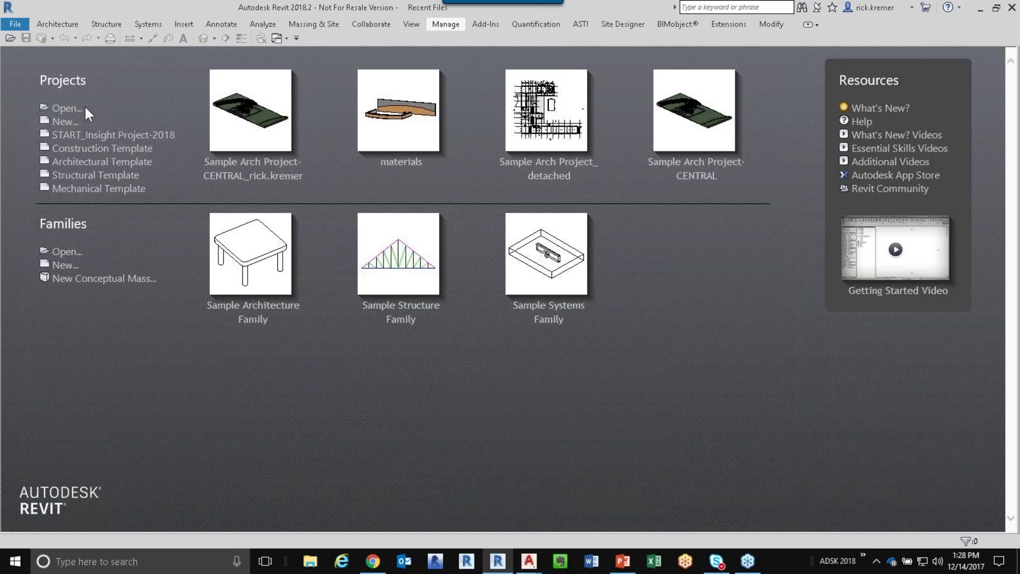
# Step: Start opening Sample Arch Project-CENTRAL.rvt with Create New Local, review the choices for the existing local file, and cancel
pyautogui.click(84, 107)
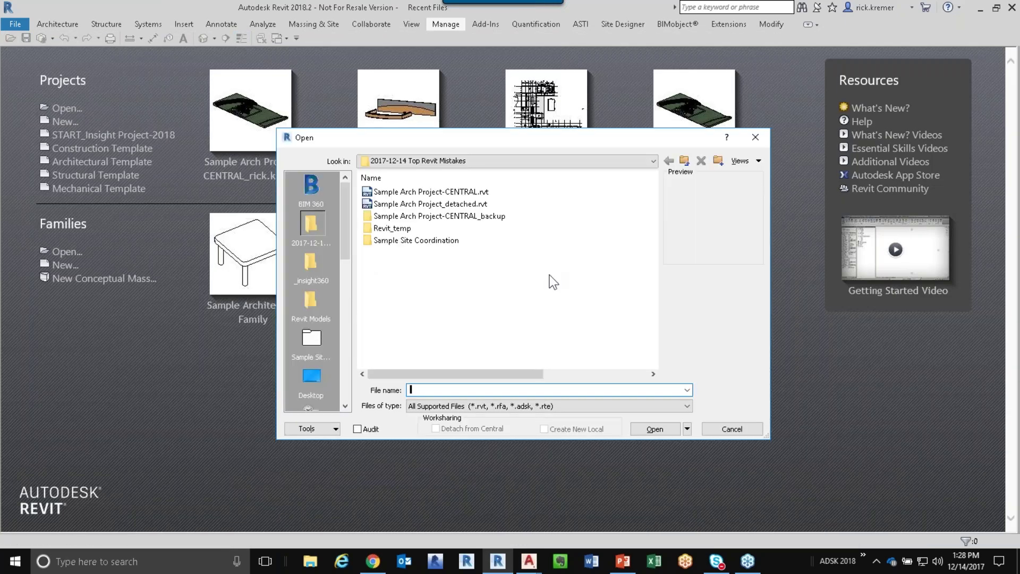
pyautogui.click(458, 193)
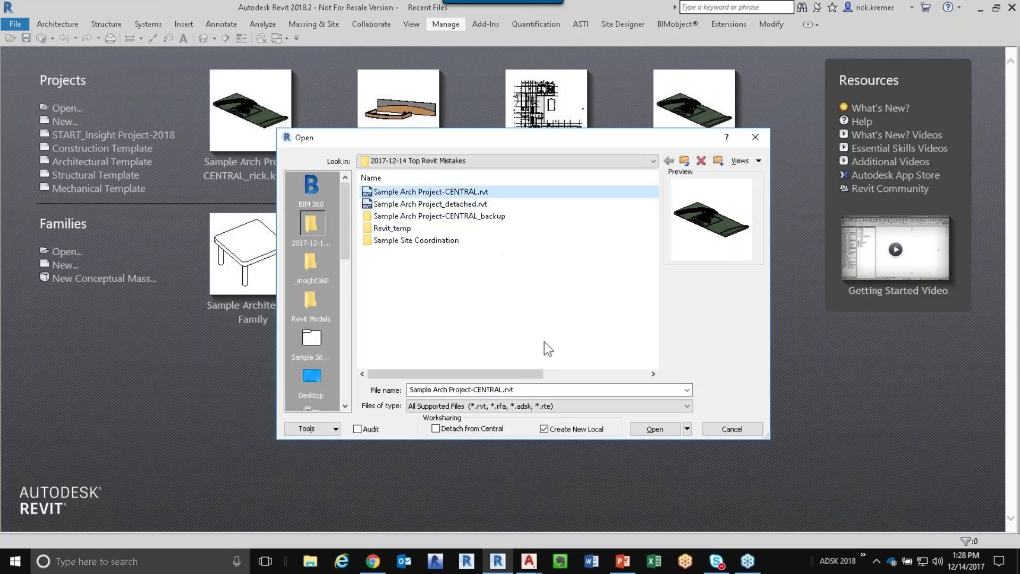
pyautogui.click(653, 429)
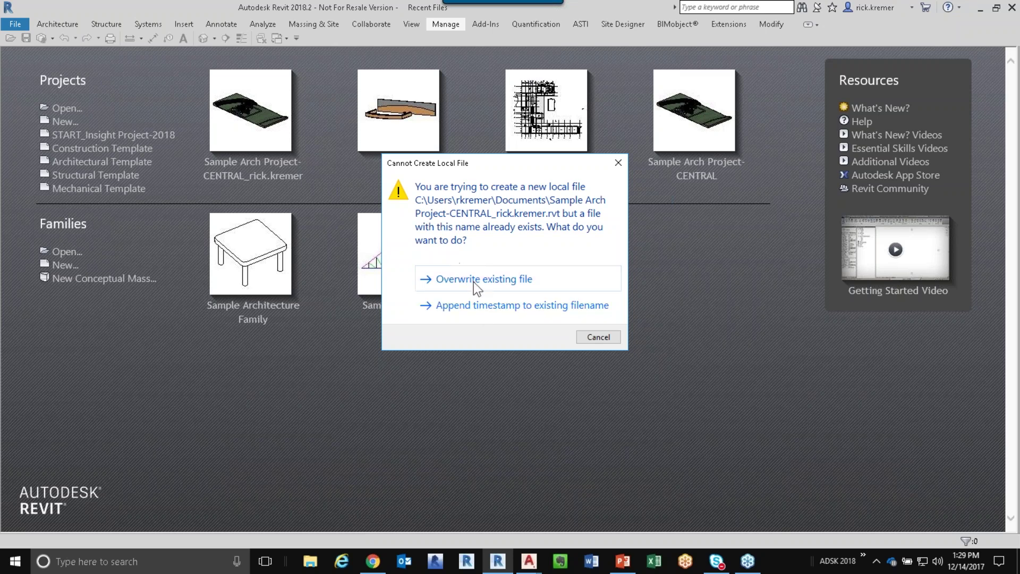
pyautogui.click(474, 281)
pyautogui.click(602, 337)
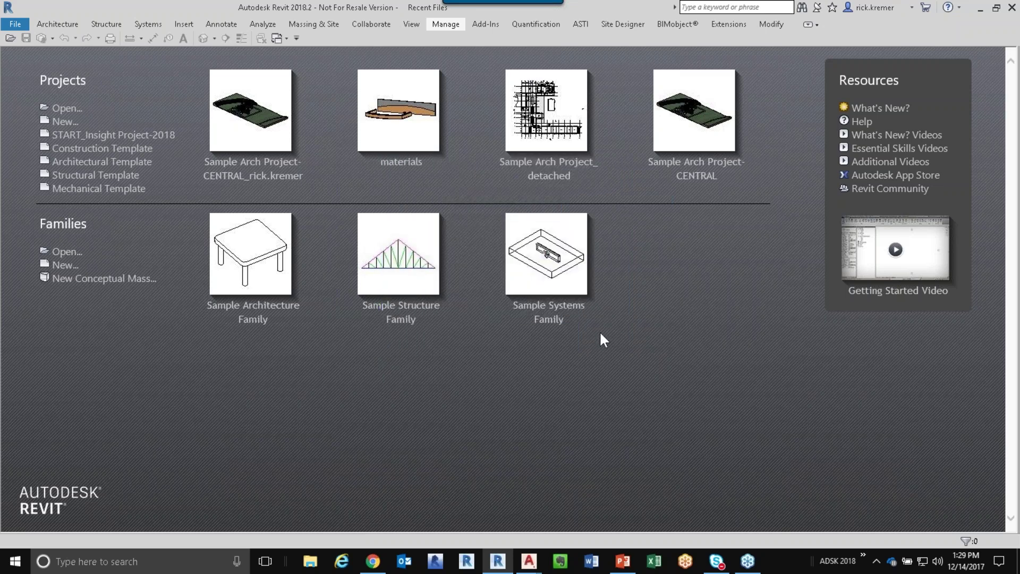